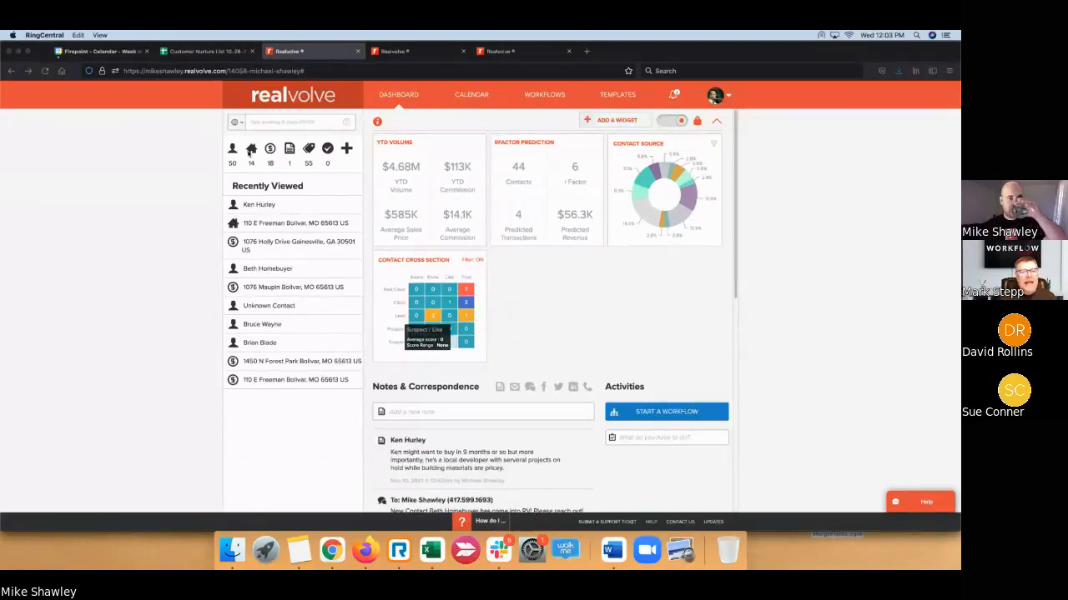
{"action": "left_click", "coordinate": [250, 153]}
{"action": "left_click", "coordinate": [250, 150]}
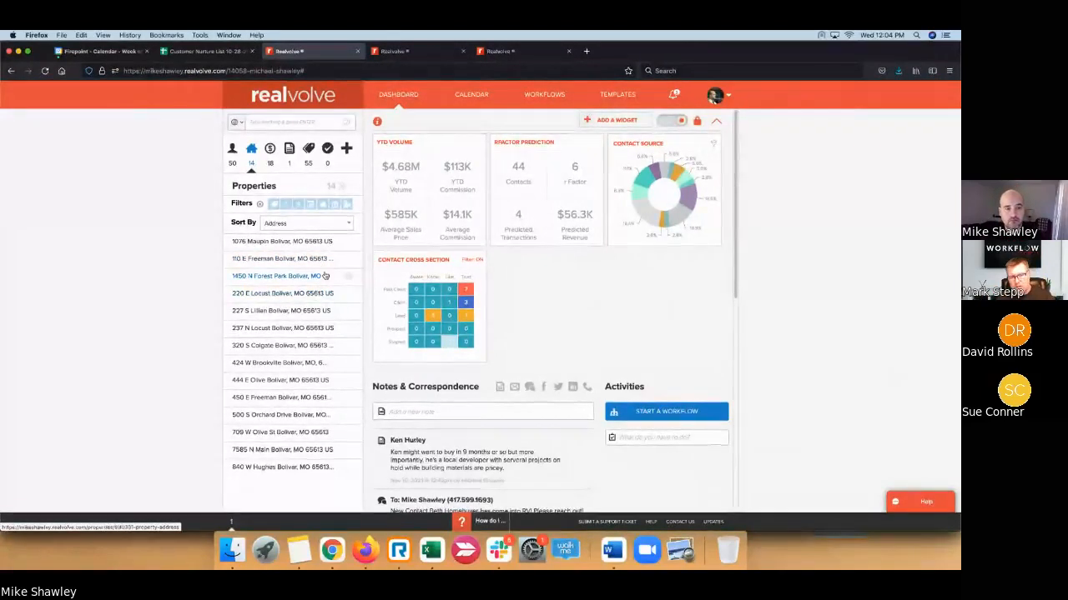
{"action": "left_click", "coordinate": [276, 155]}
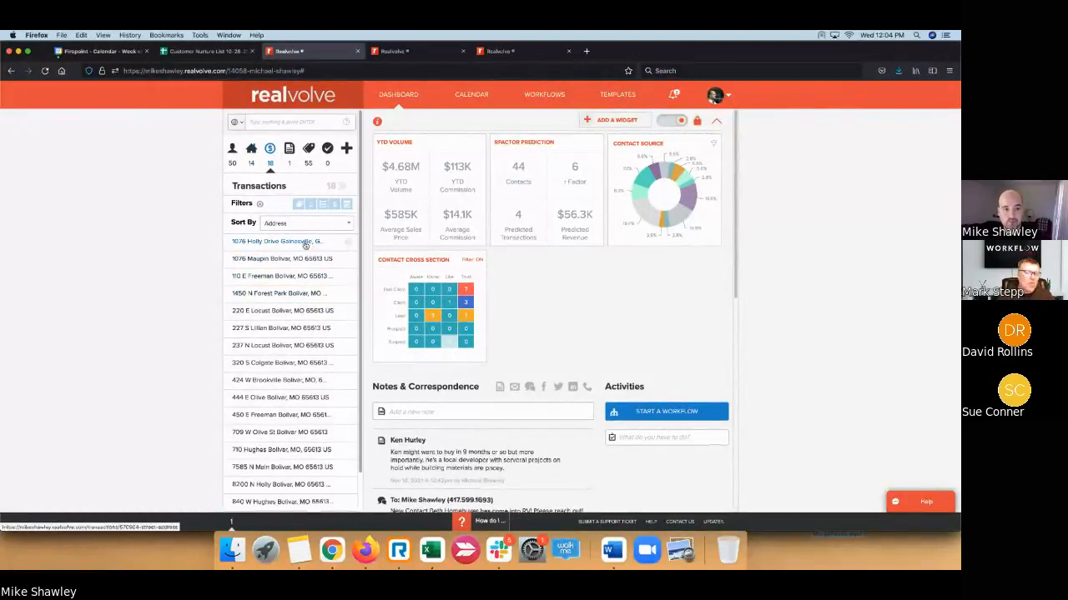
{"action": "left_click", "coordinate": [305, 242]}
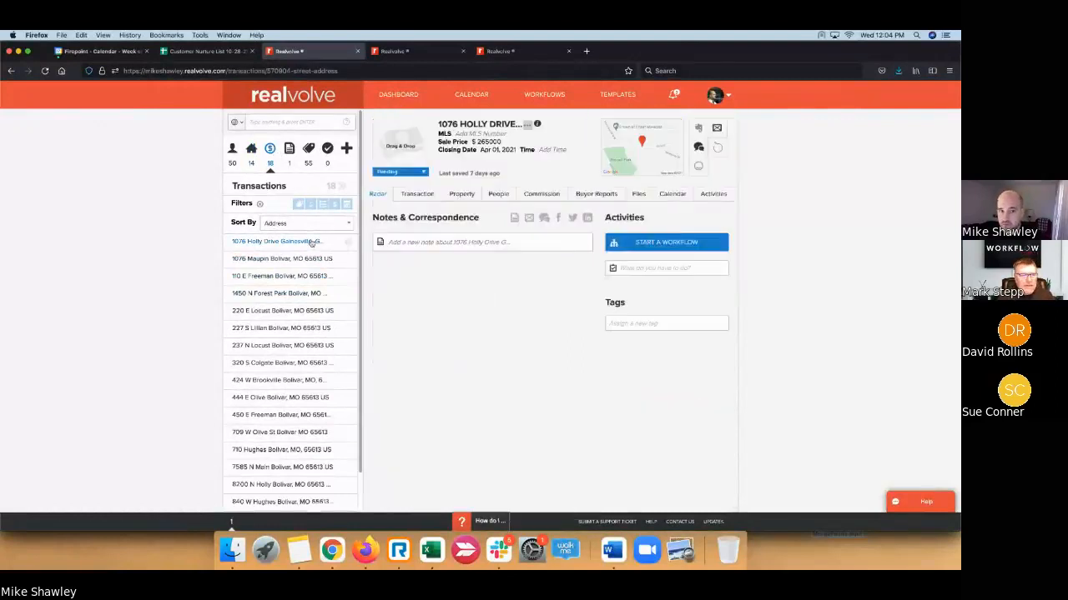
{"action": "left_click", "coordinate": [424, 172]}
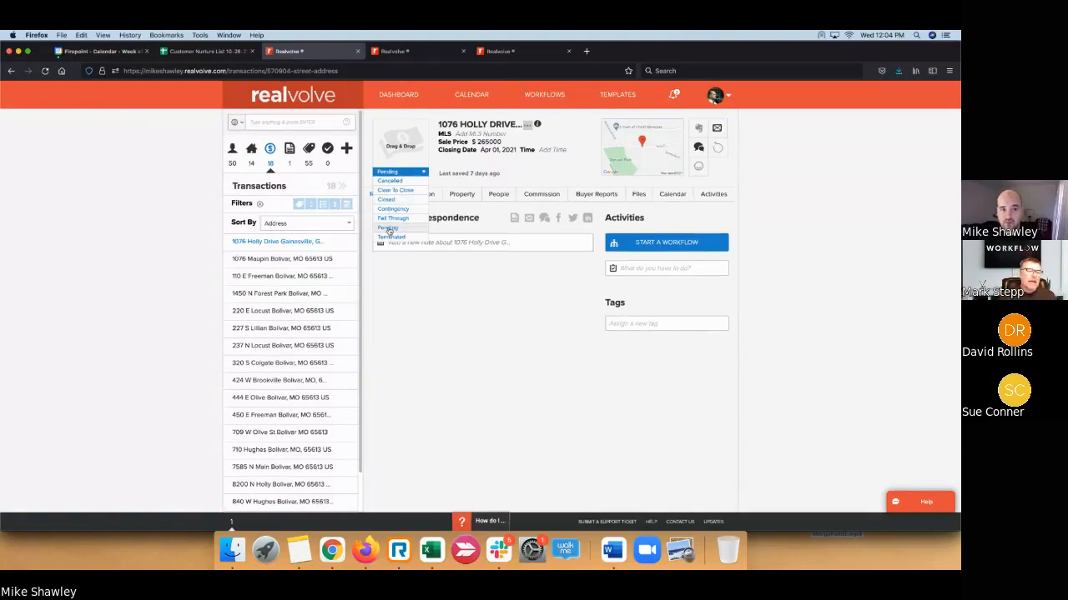
{"action": "left_click", "coordinate": [389, 274]}
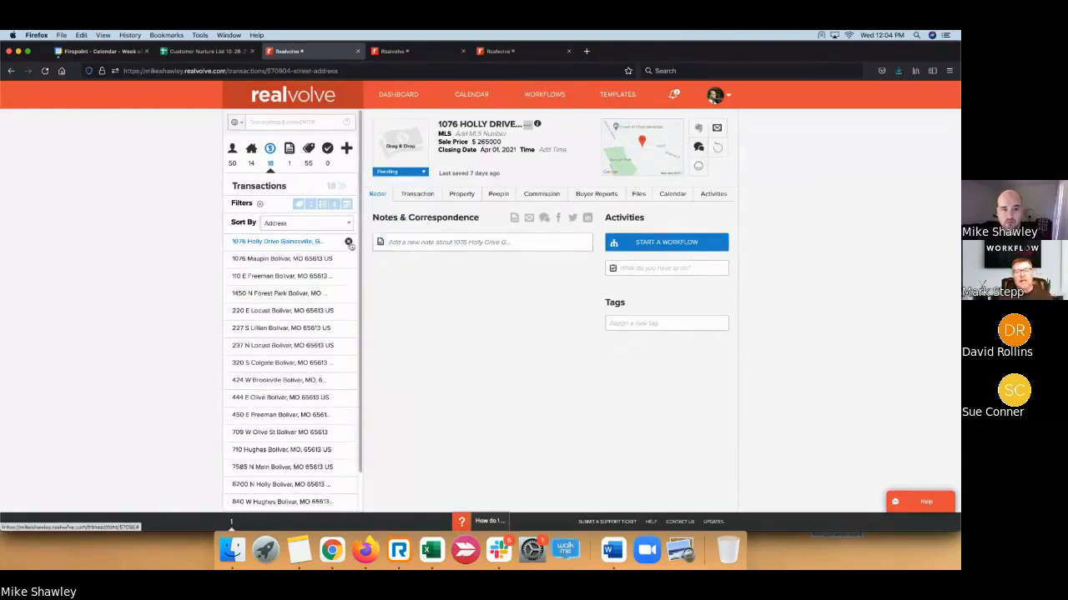
{"action": "left_click", "coordinate": [350, 242]}
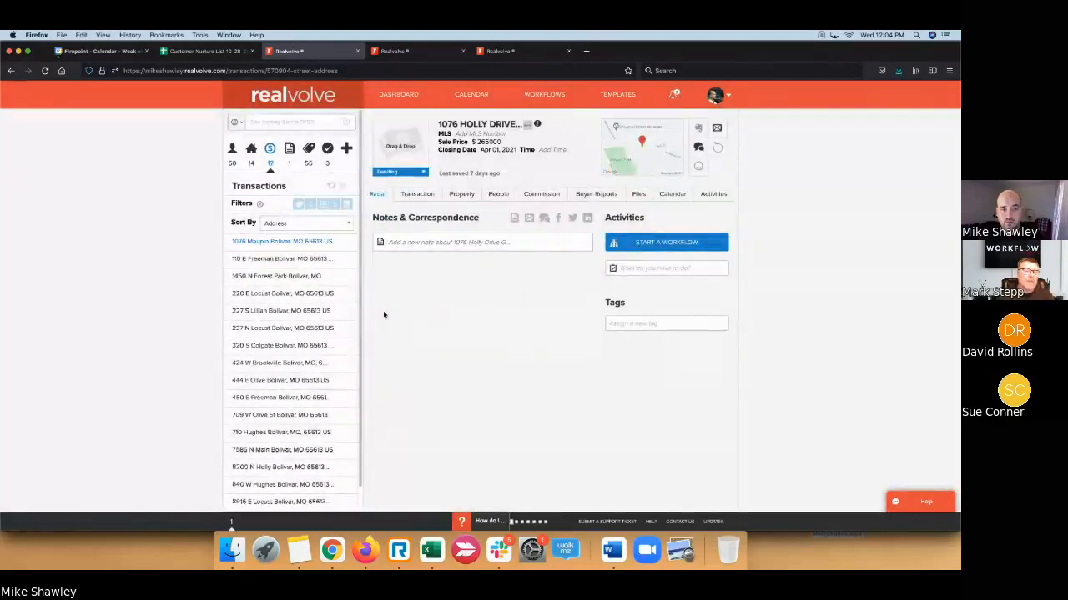
{"action": "left_click", "coordinate": [382, 310]}
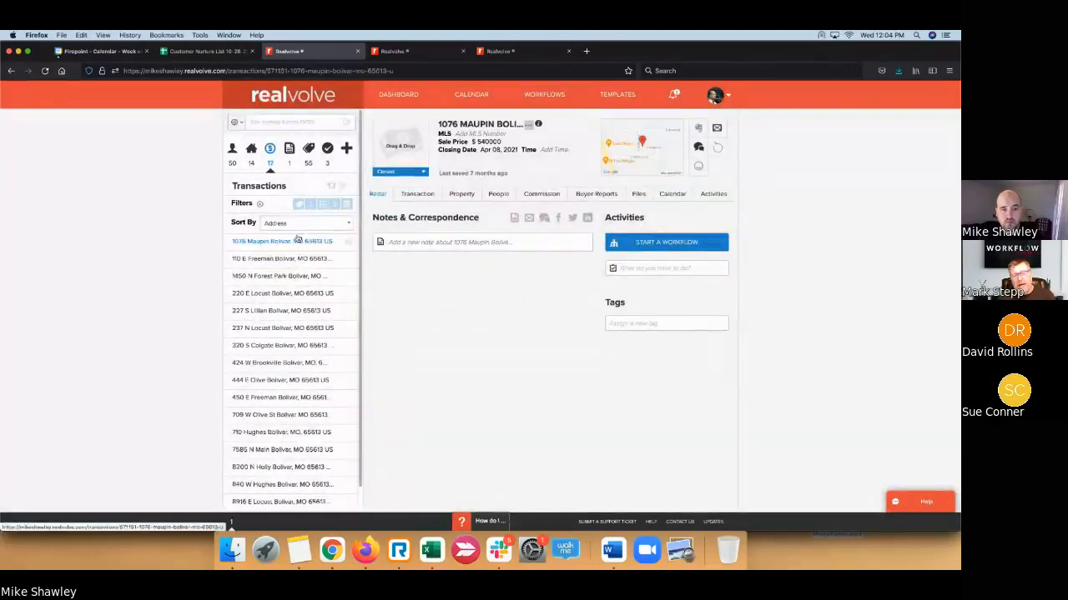
{"action": "left_click", "coordinate": [251, 149]}
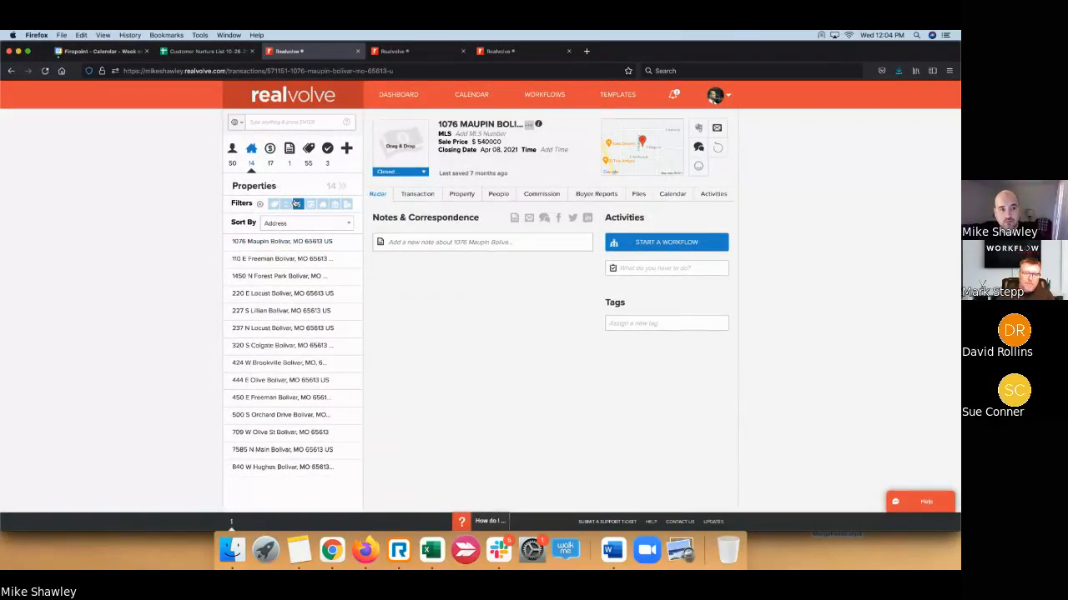
{"action": "left_click", "coordinate": [285, 205]}
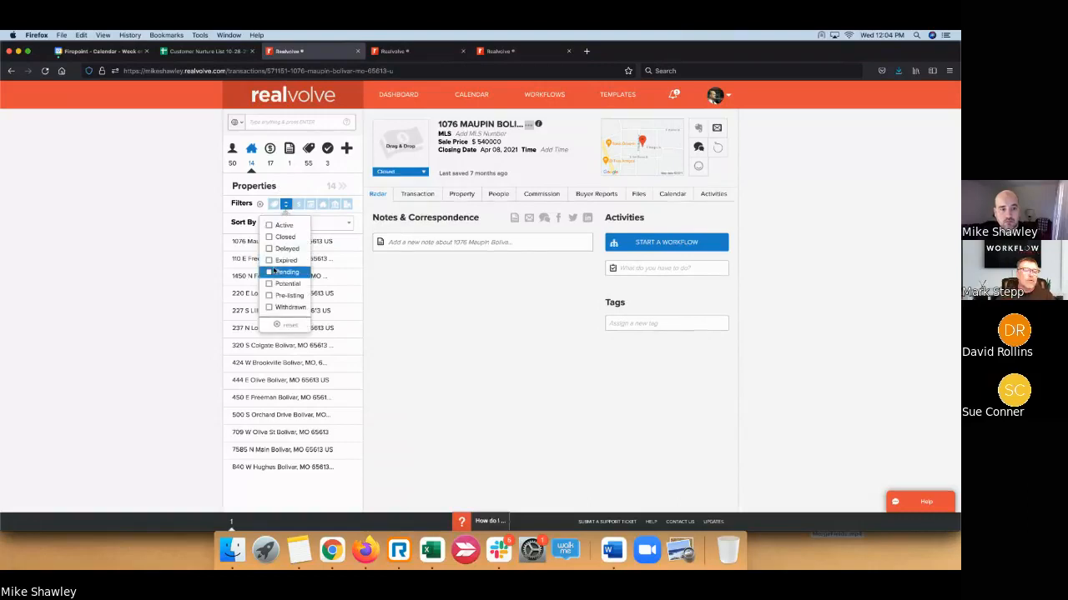
{"action": "left_click", "coordinate": [415, 355]}
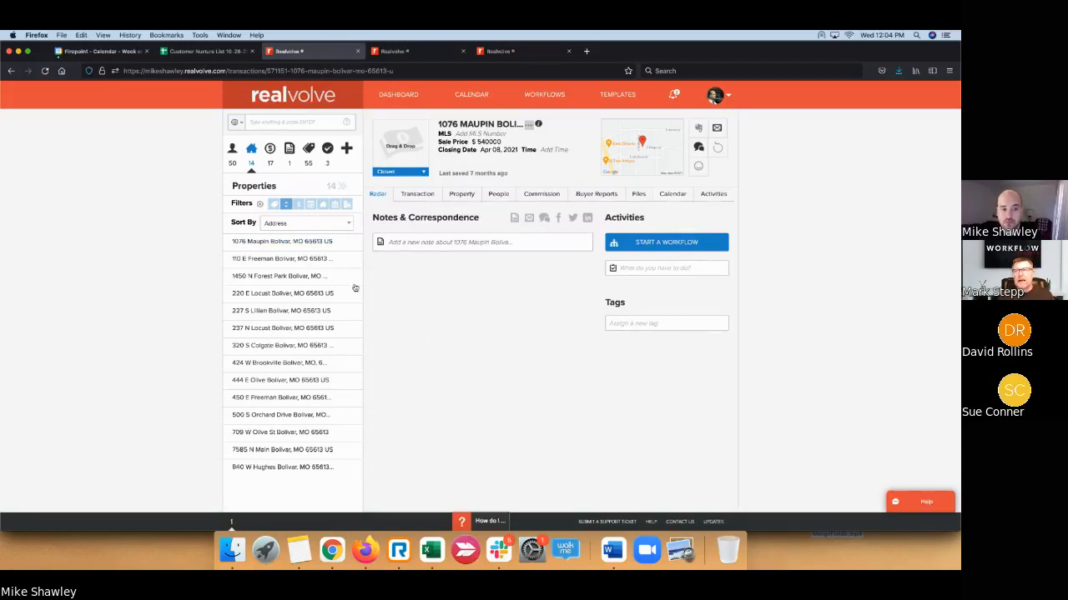
{"action": "left_click", "coordinate": [307, 242]}
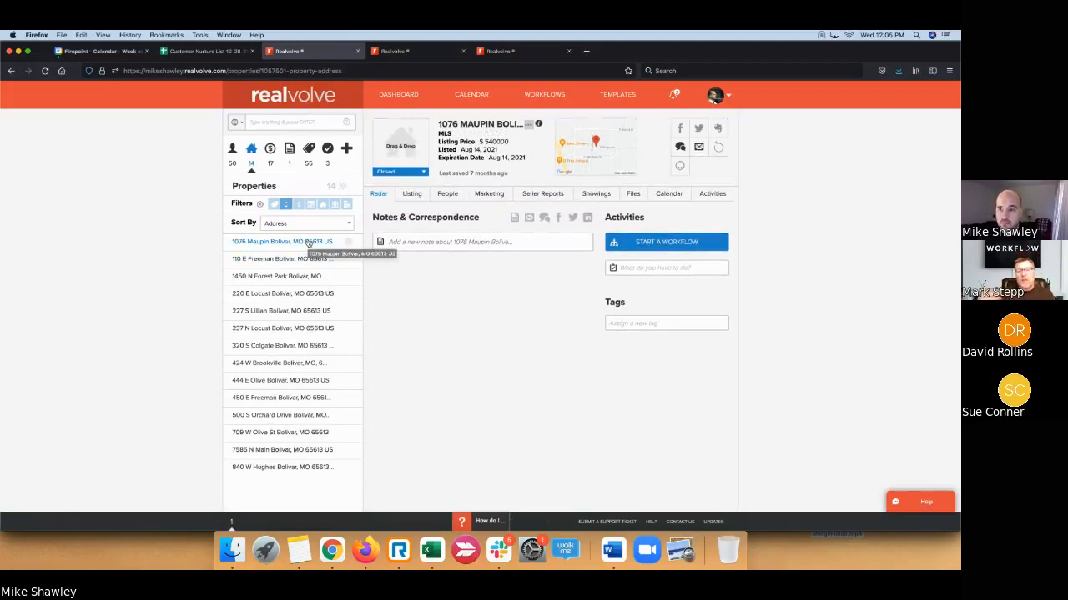
- Change the listing status to Active and accept adding a Listing Expiration activity
{"action": "left_click", "coordinate": [424, 172]}
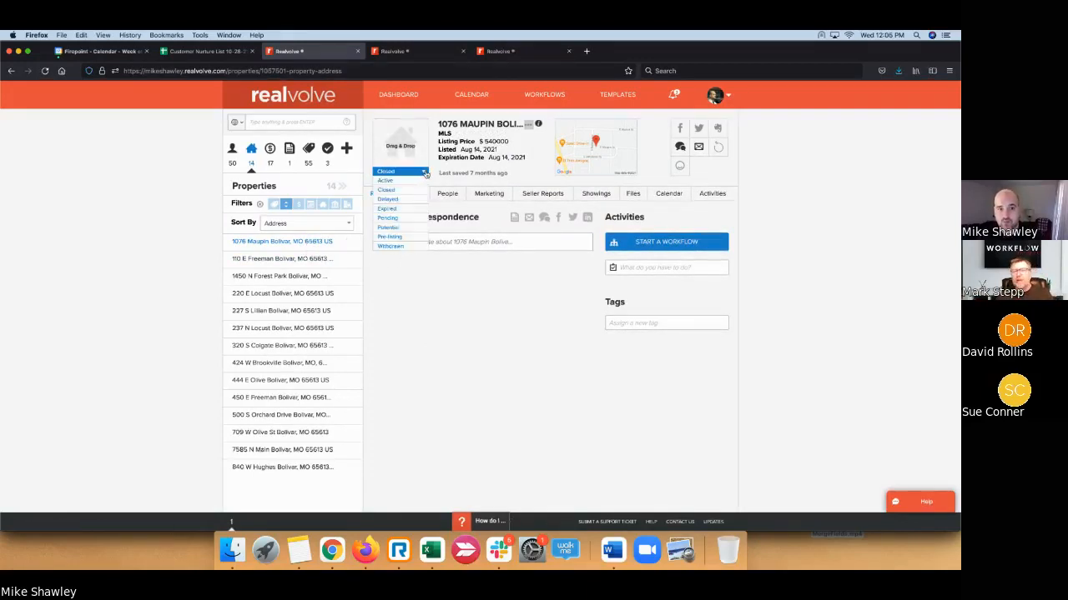
{"action": "left_click", "coordinate": [384, 180]}
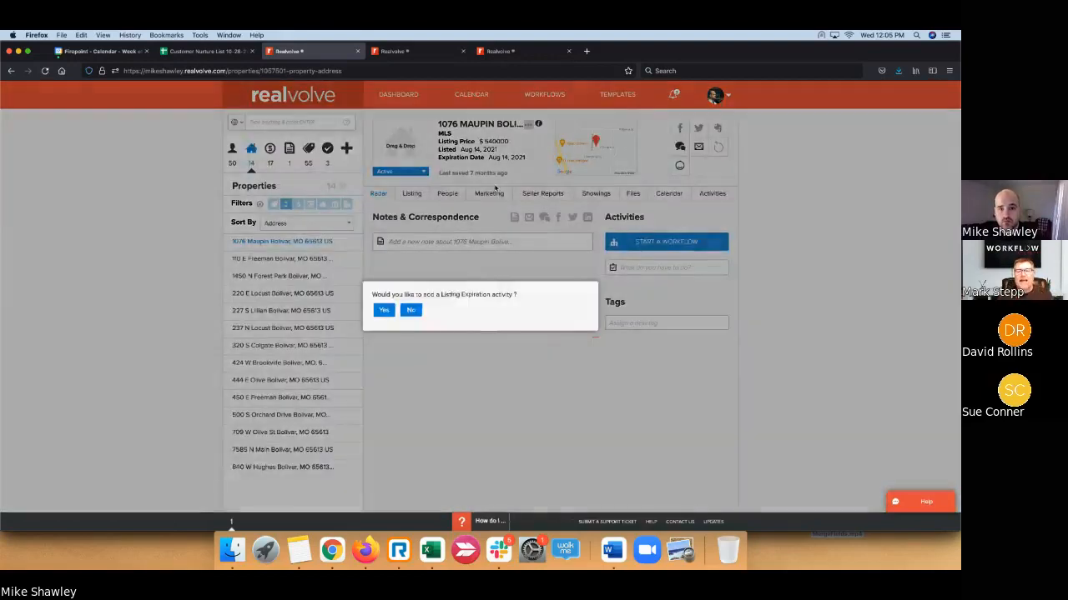
{"action": "left_click", "coordinate": [385, 310]}
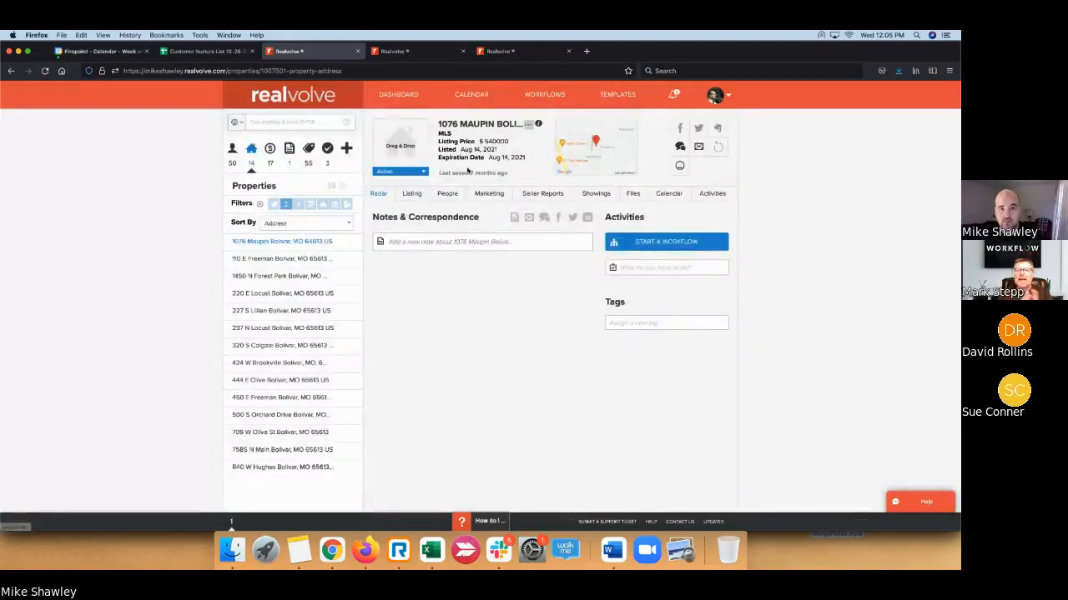
- Clear the Listed and Expiration dates, then set Listed to today, Nov 17, 2021
{"action": "left_click", "coordinate": [479, 150]}
{"action": "key", "text": "BackSpace"}
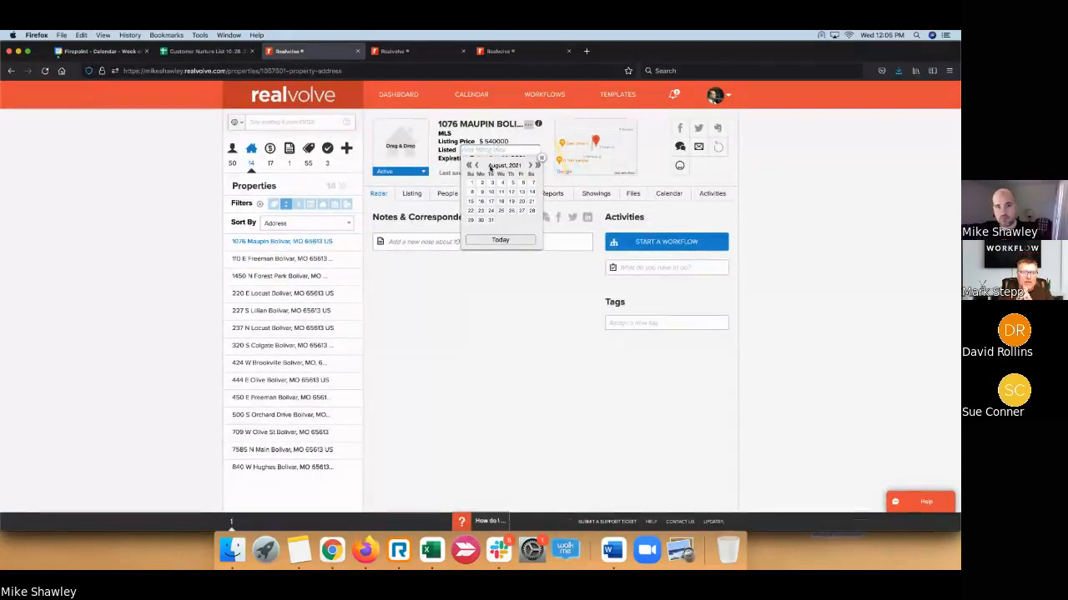
{"action": "left_click", "coordinate": [522, 309]}
{"action": "left_click", "coordinate": [505, 159]}
{"action": "key", "text": "BackSpace"}
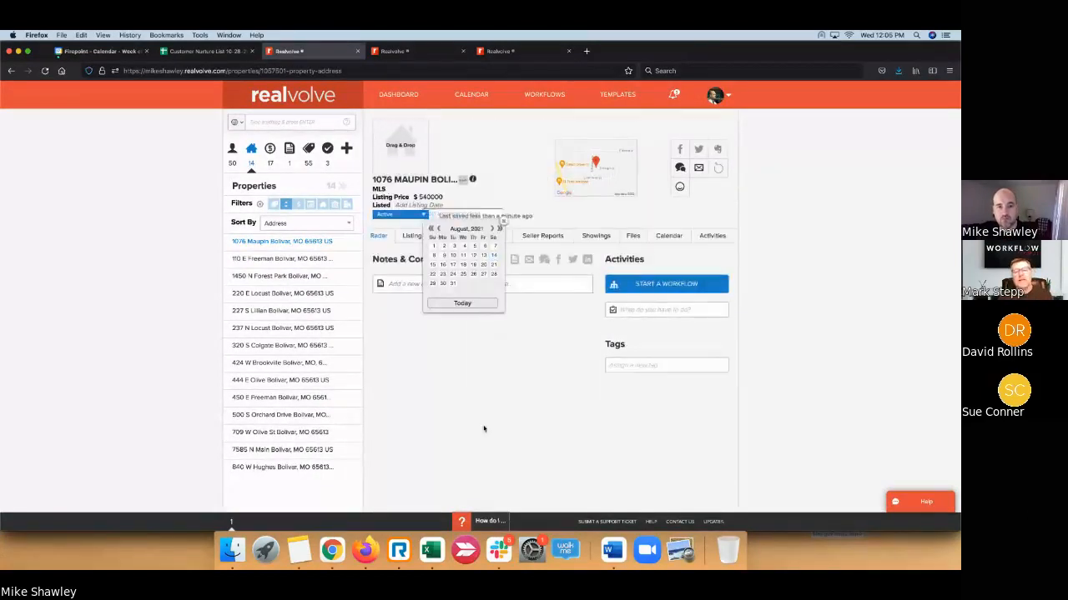
{"action": "left_click", "coordinate": [484, 429]}
{"action": "left_click", "coordinate": [496, 151]}
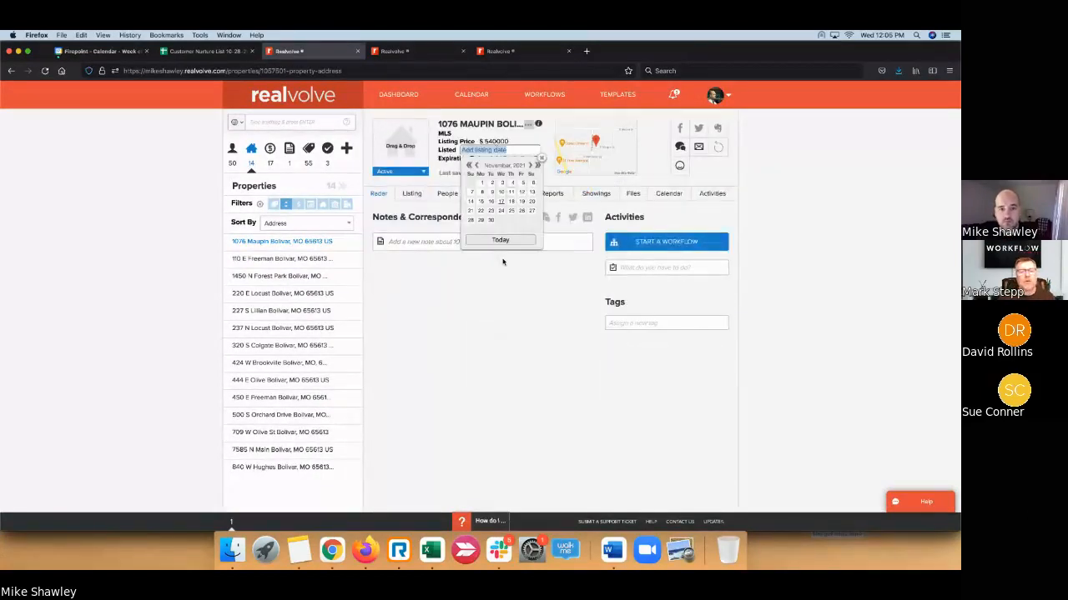
{"action": "left_click", "coordinate": [501, 239]}
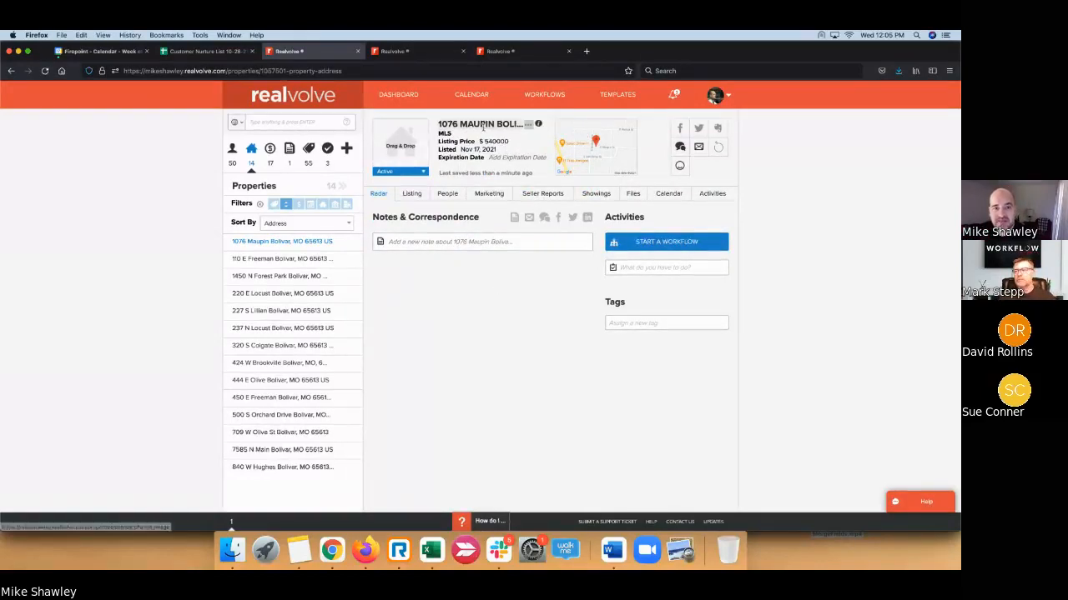
- Show the listing details and clear the listing appointment date and Listing Date
{"action": "left_click", "coordinate": [412, 197]}
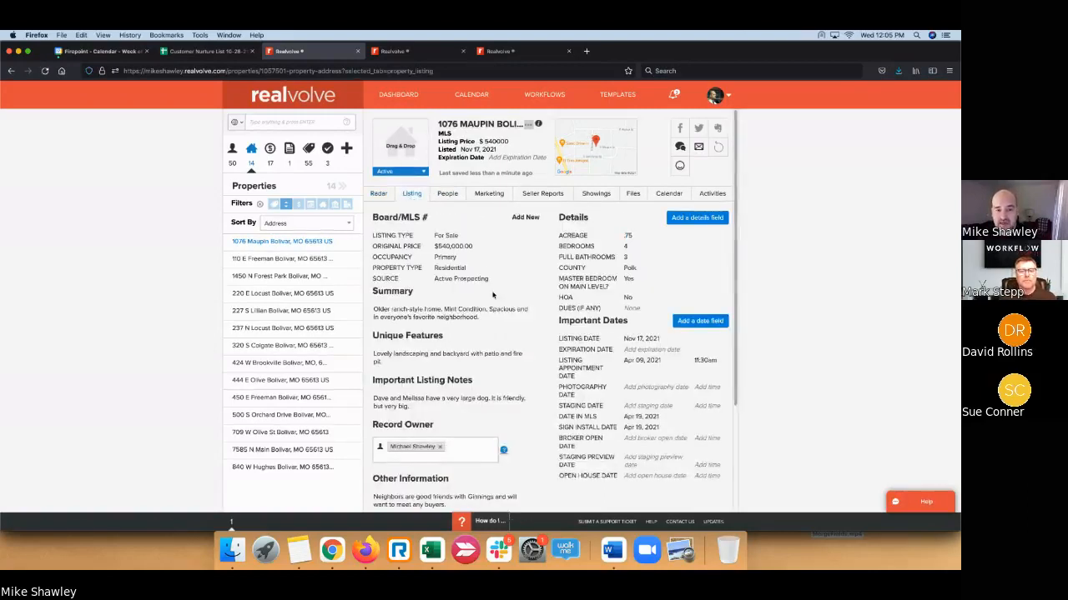
{"action": "left_click", "coordinate": [652, 360]}
{"action": "key", "text": "BackSpace"}
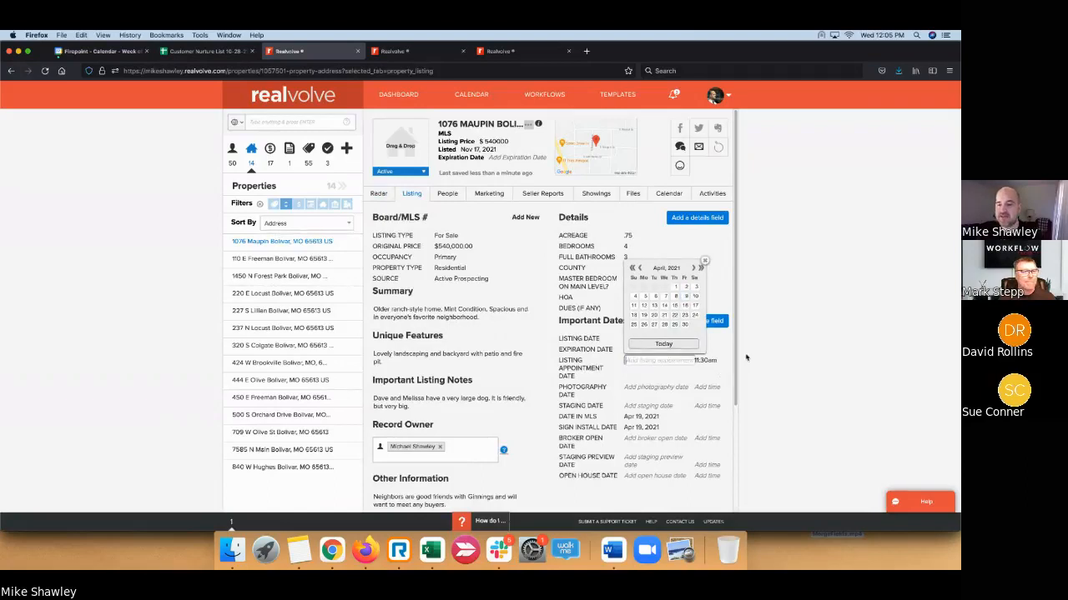
{"action": "left_click", "coordinate": [746, 357]}
{"action": "left_click", "coordinate": [642, 339]}
{"action": "key", "text": "BackSpace"}
{"action": "left_click", "coordinate": [758, 445]}
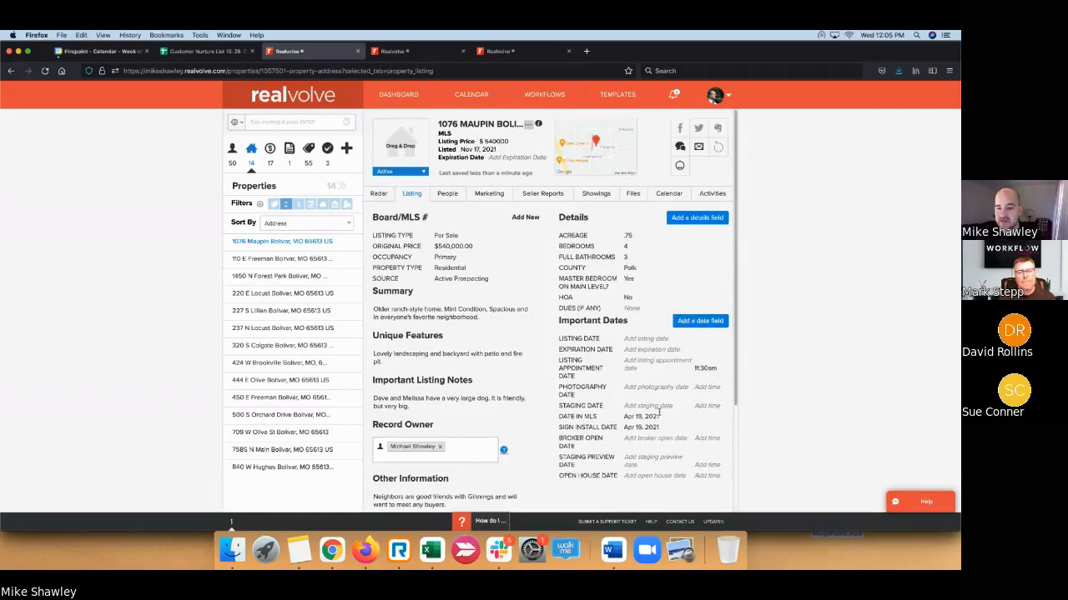
- Clear the Date in MLS, Sign Install Date and the 11:30am appointment time
{"action": "left_click", "coordinate": [650, 417]}
{"action": "key", "text": "BackSpace"}
{"action": "left_click", "coordinate": [653, 428]}
{"action": "key", "text": "BackSpace"}
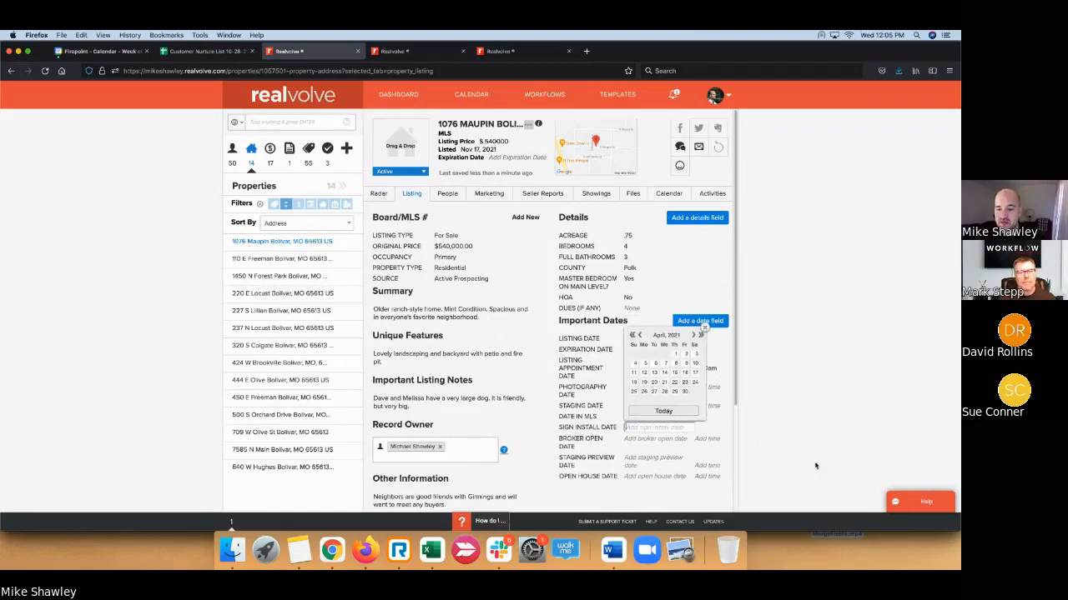
{"action": "left_click", "coordinate": [814, 465]}
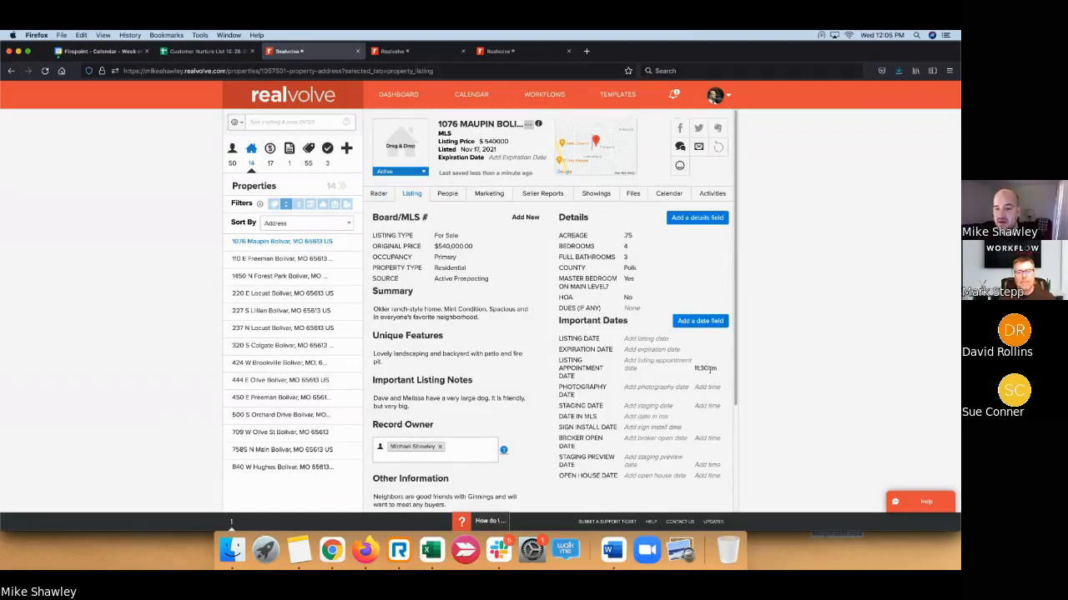
{"action": "left_click", "coordinate": [710, 369]}
{"action": "key", "text": "BackSpace"}
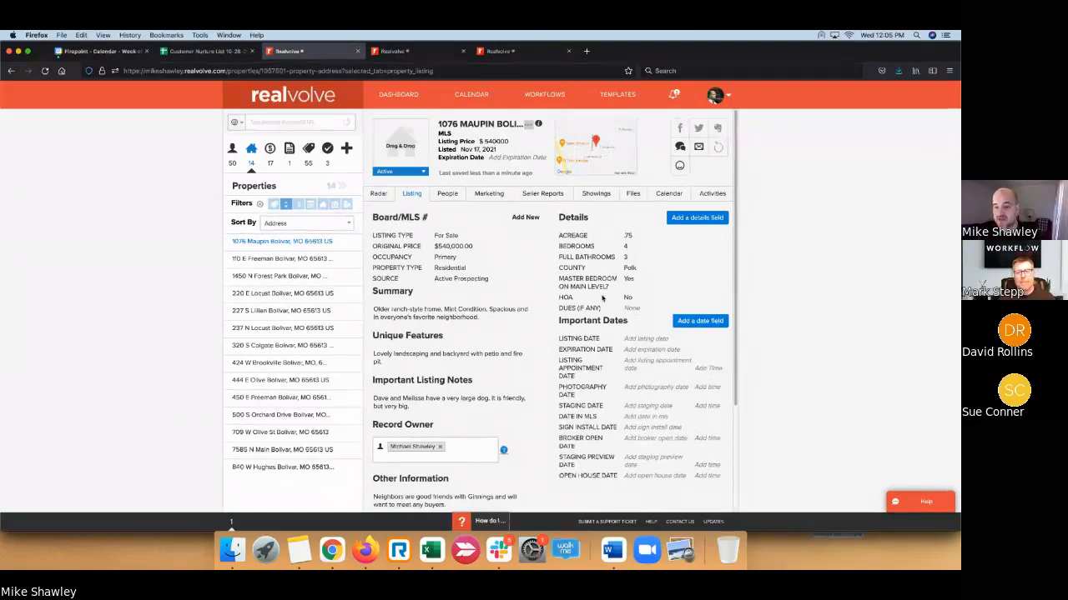
{"action": "scroll", "coordinate": [472, 331], "scroll_direction": "down", "scroll_amount": 3}
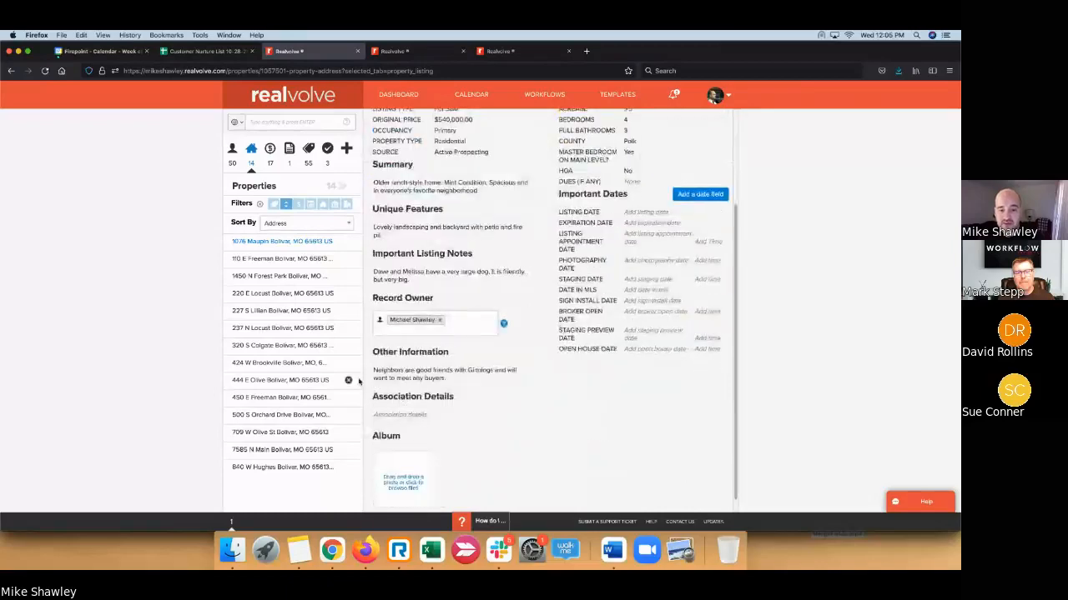
{"action": "scroll", "coordinate": [451, 309], "scroll_direction": "up", "scroll_amount": 3}
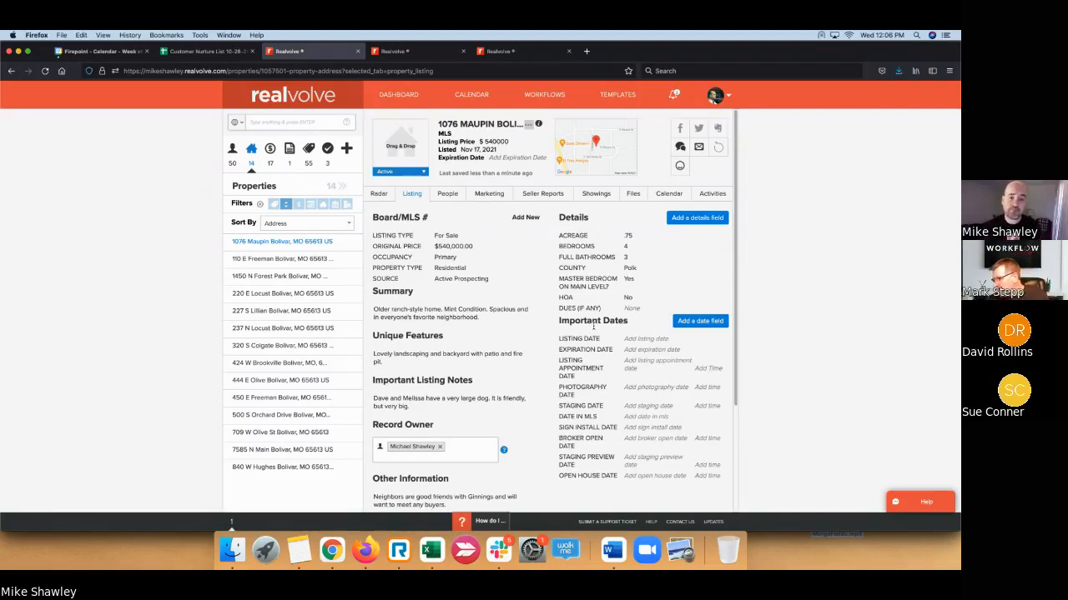
{"action": "scroll", "coordinate": [377, 288], "scroll_direction": "down", "scroll_amount": 1}
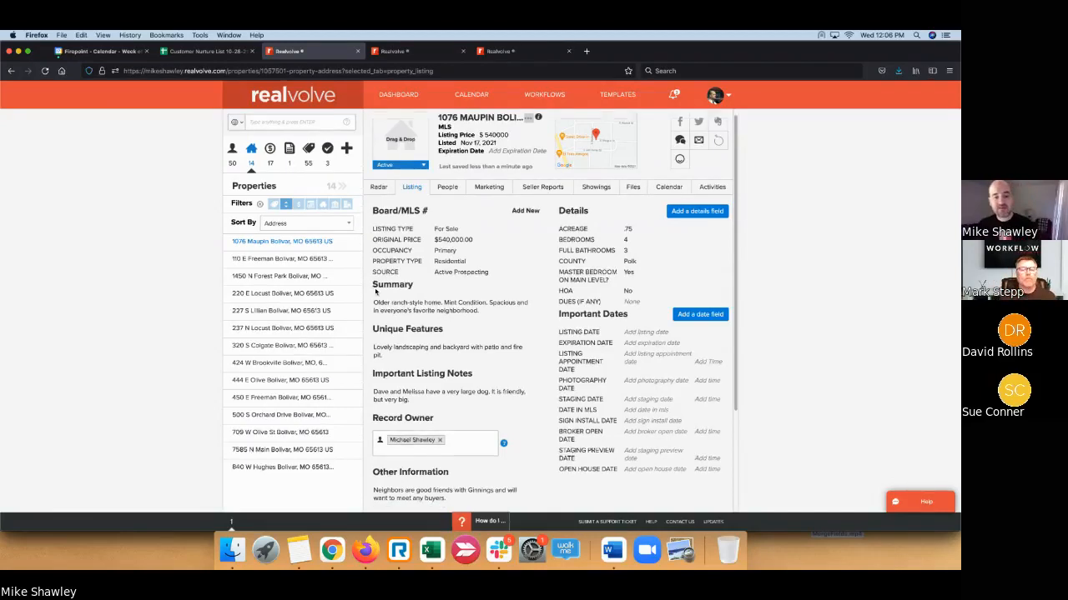
{"action": "scroll", "coordinate": [377, 286], "scroll_direction": "down", "scroll_amount": 1}
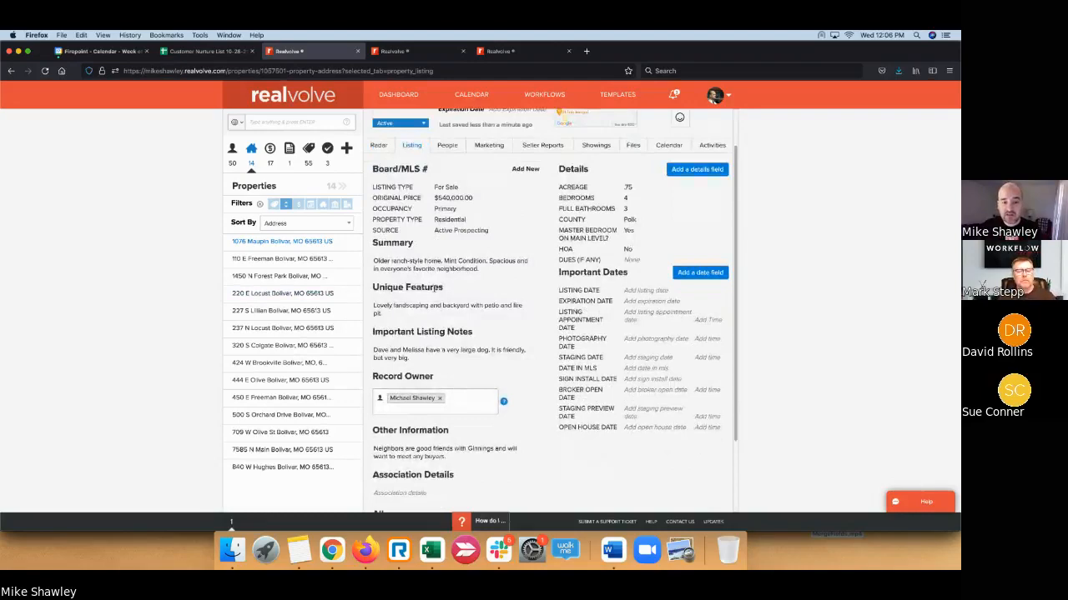
{"action": "scroll", "coordinate": [460, 334], "scroll_direction": "down", "scroll_amount": 1}
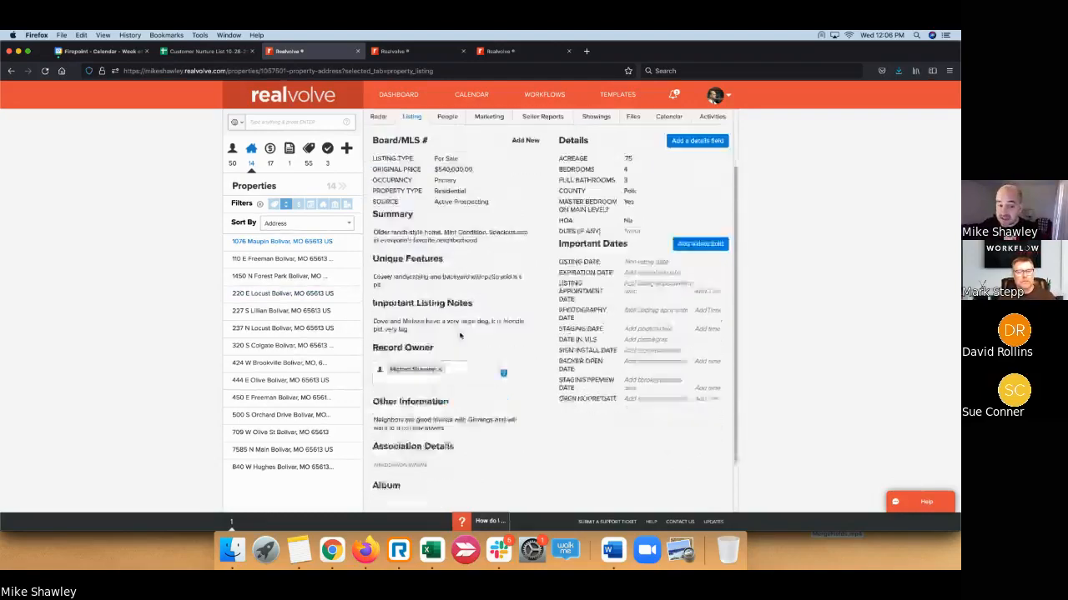
{"action": "scroll", "coordinate": [460, 335], "scroll_direction": "up", "scroll_amount": 3}
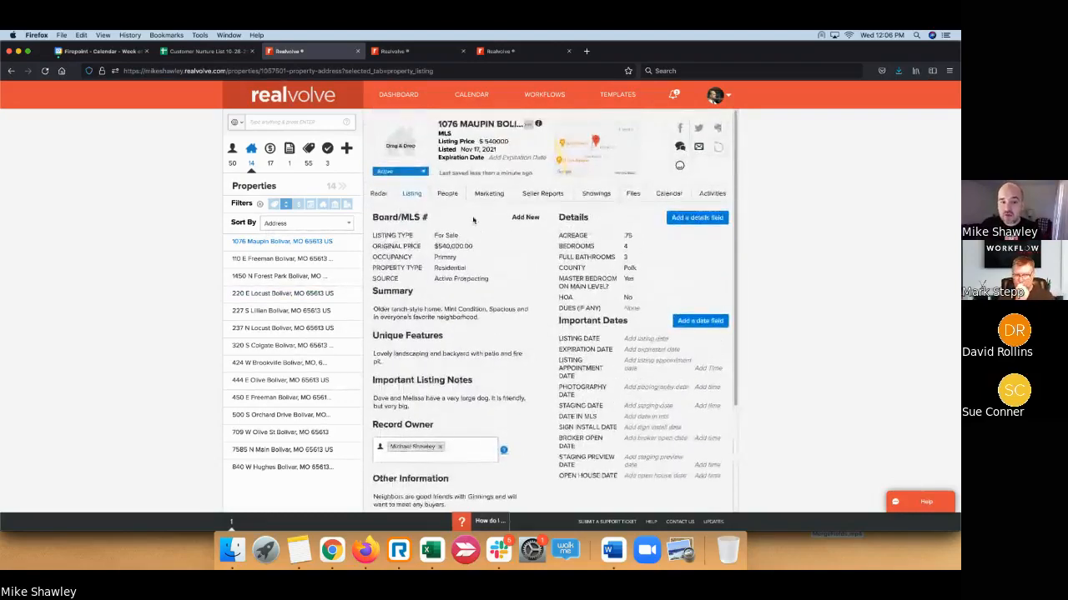
- On Seller Reports, change the Listed date to Nov 10, 2021 and add a new seller report
{"action": "left_click", "coordinate": [544, 196]}
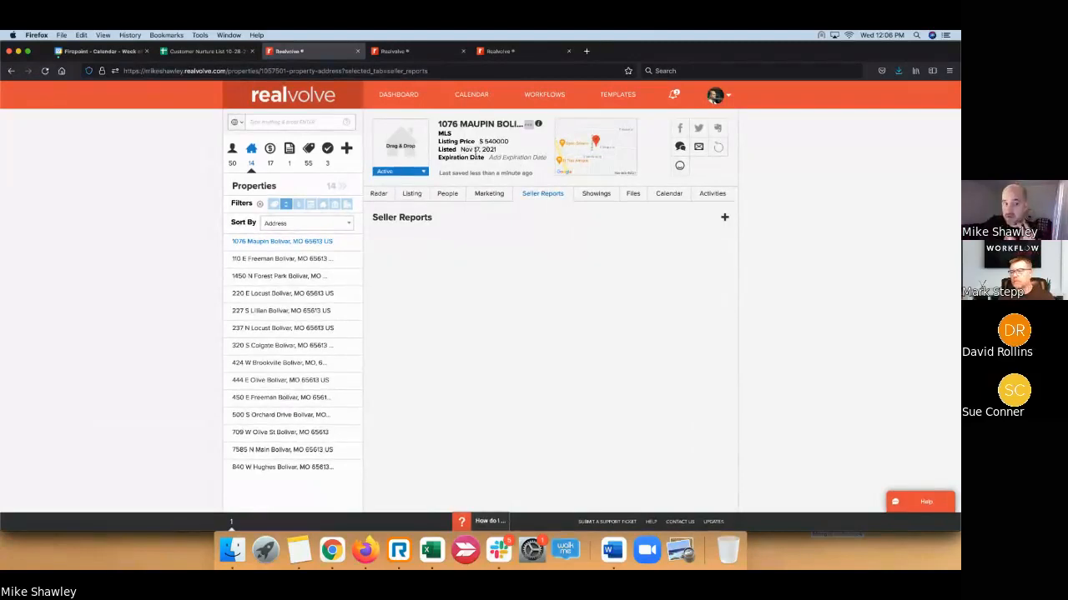
{"action": "left_click", "coordinate": [423, 172]}
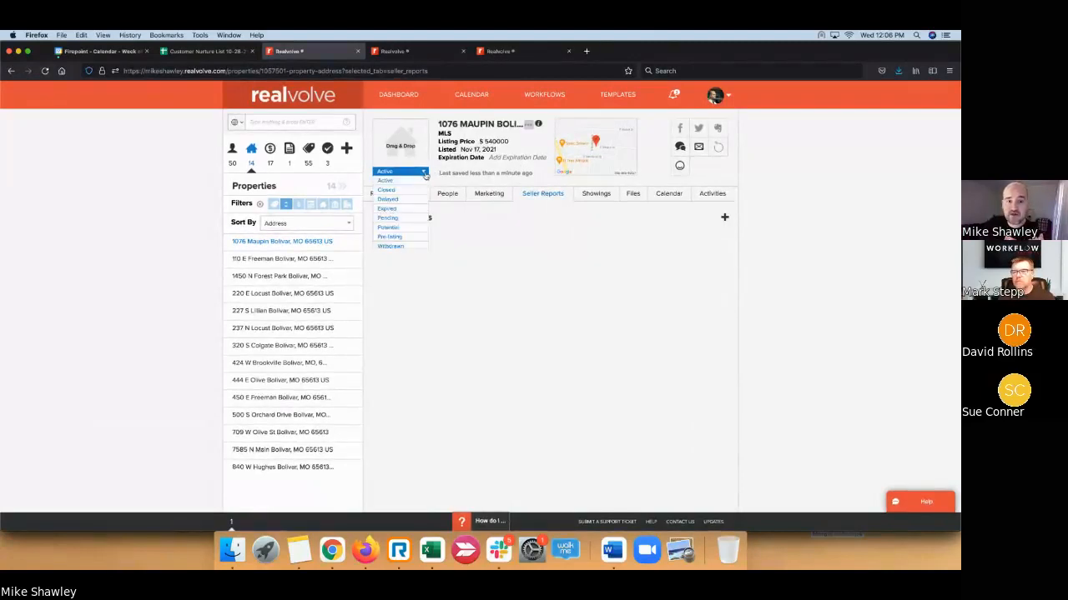
{"action": "left_click", "coordinate": [475, 151]}
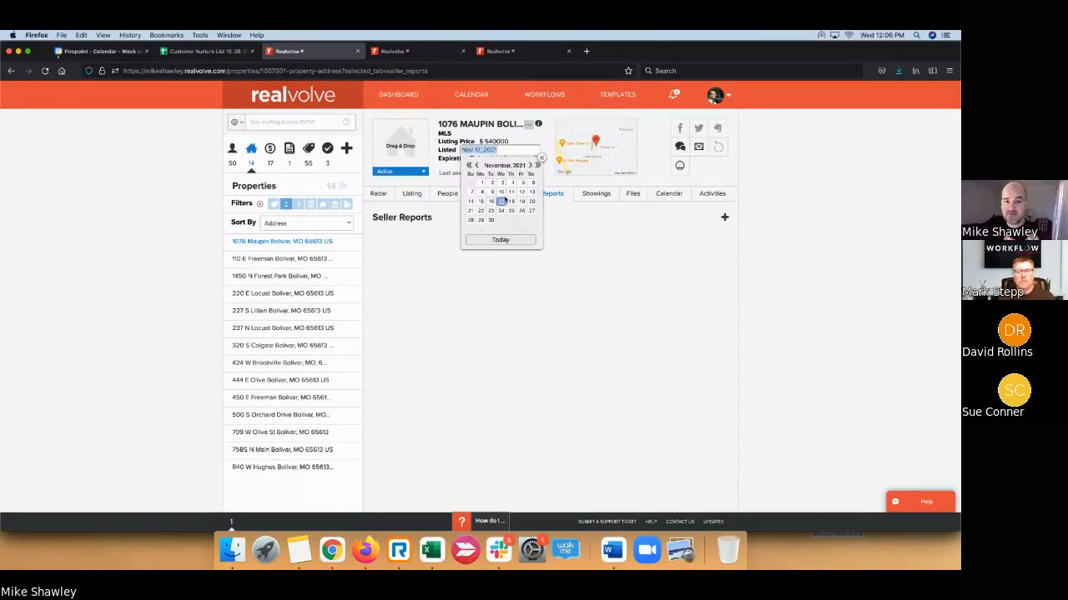
{"action": "left_click", "coordinate": [502, 192]}
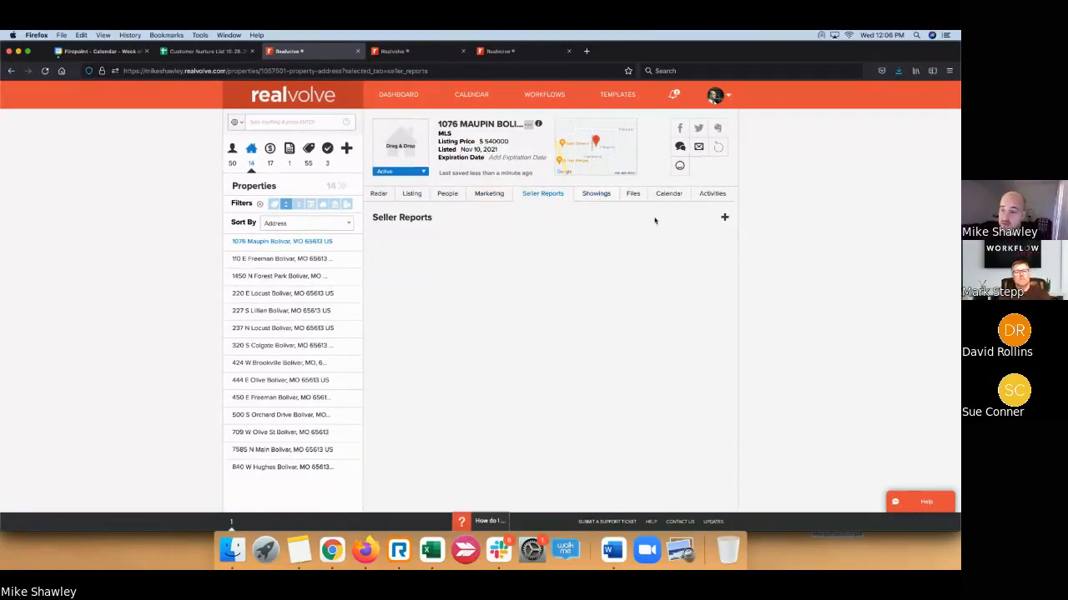
{"action": "left_click", "coordinate": [725, 220]}
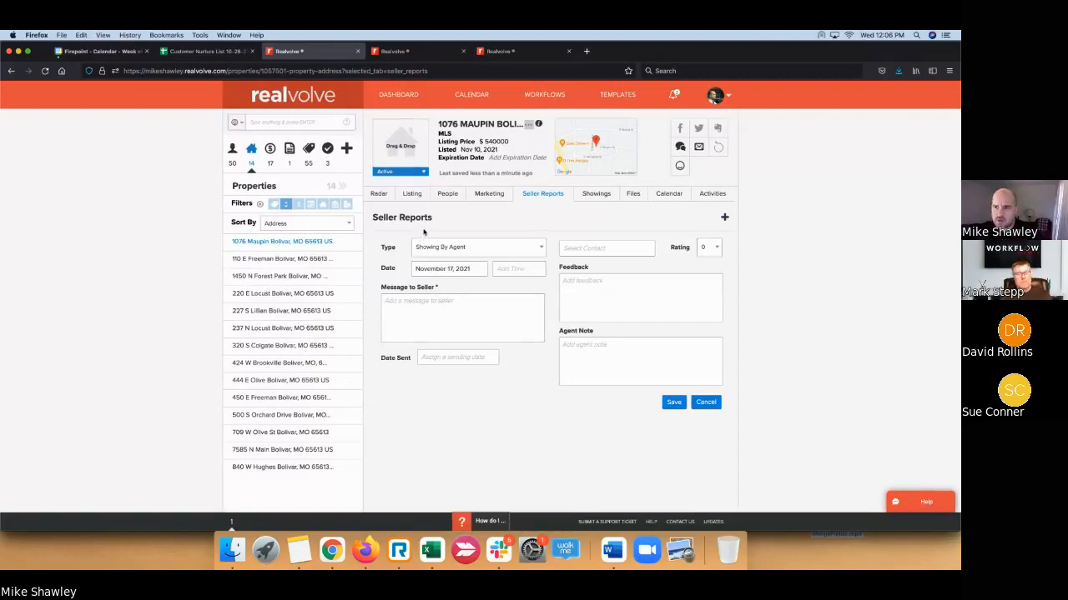
- Set the report type to Showing By Agent and the date to Nov 12, 2021
{"action": "left_click", "coordinate": [540, 250]}
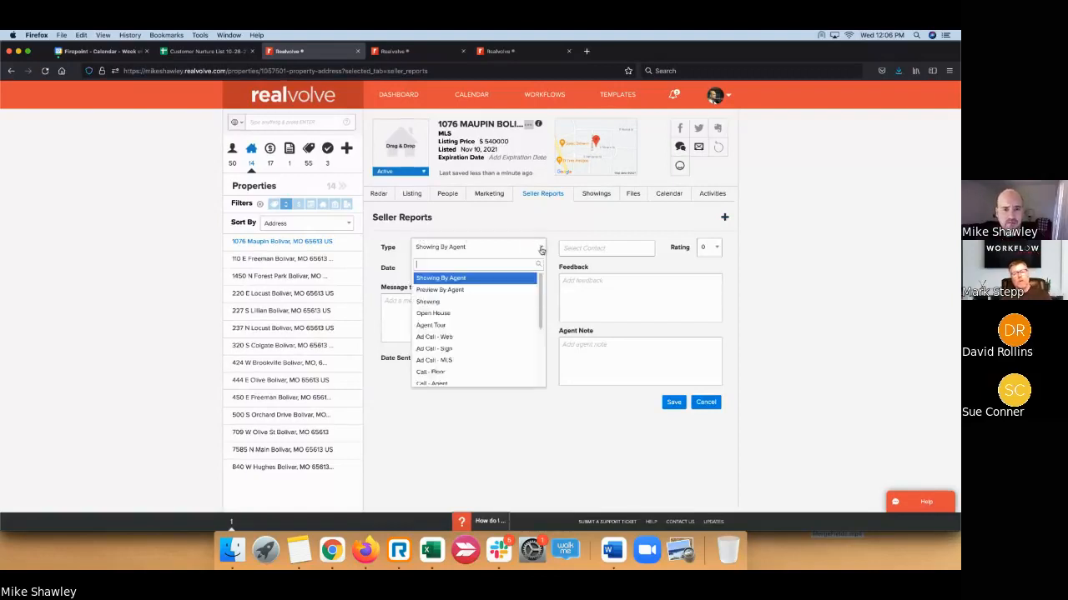
{"action": "scroll", "coordinate": [478, 300], "scroll_direction": "down", "scroll_amount": 3}
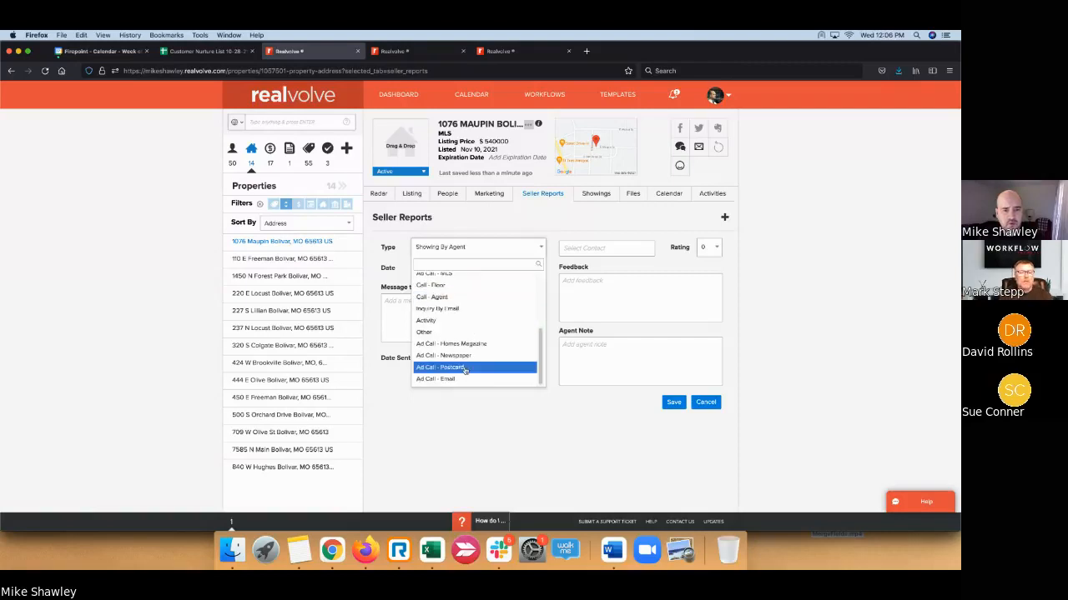
{"action": "scroll", "coordinate": [466, 351], "scroll_direction": "up", "scroll_amount": 4}
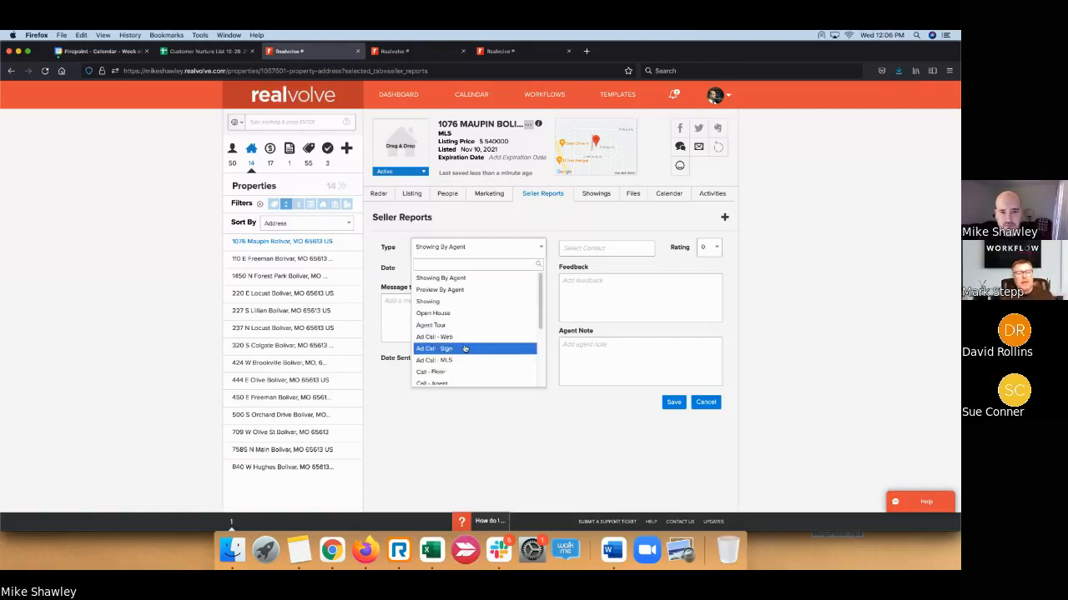
{"action": "left_click", "coordinate": [469, 280]}
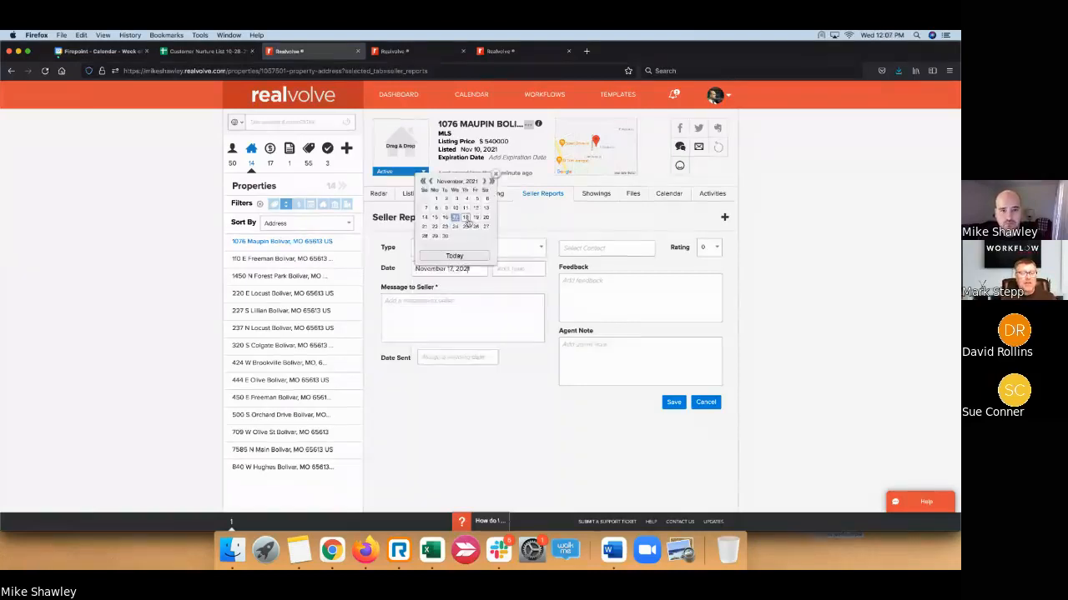
{"action": "left_click", "coordinate": [476, 208]}
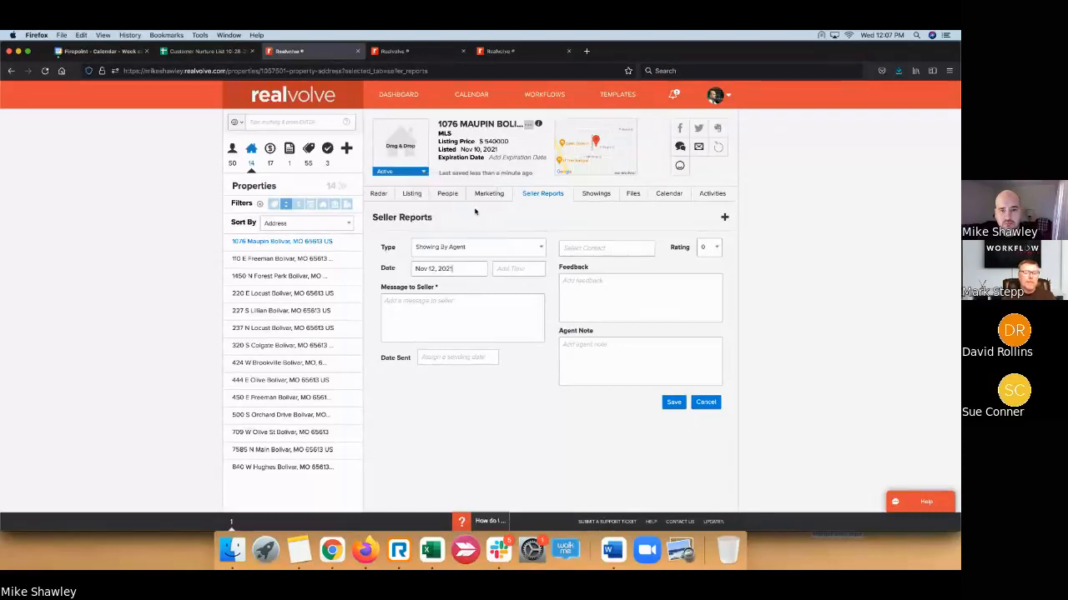
- Set the time to 2:00pm and begin the message 'Guests liked the house but…'
{"action": "left_click", "coordinate": [520, 267]}
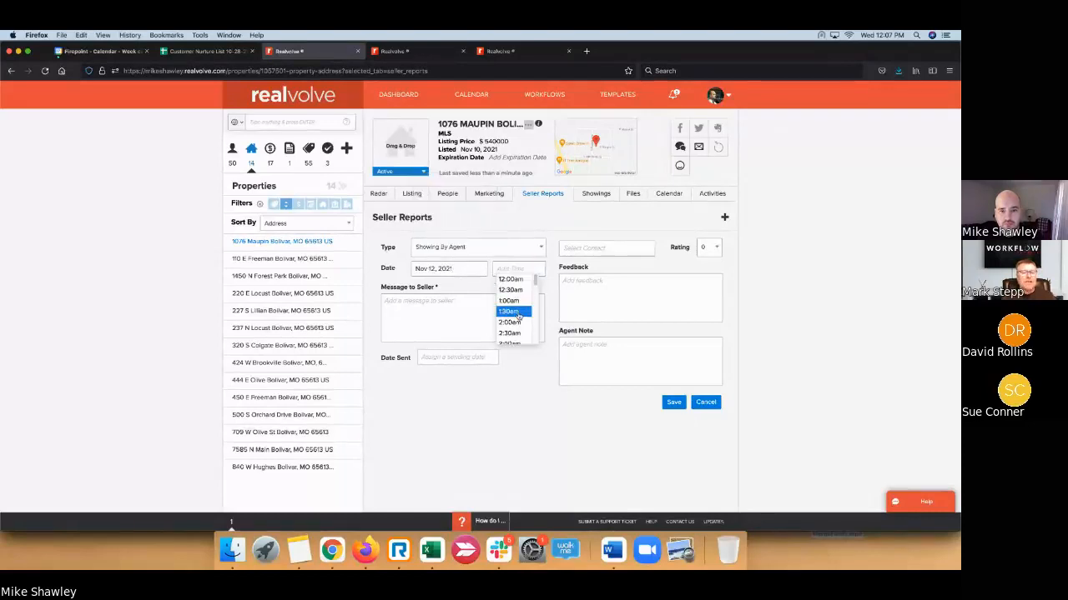
{"action": "scroll", "coordinate": [518, 316], "scroll_direction": "down", "scroll_amount": 5}
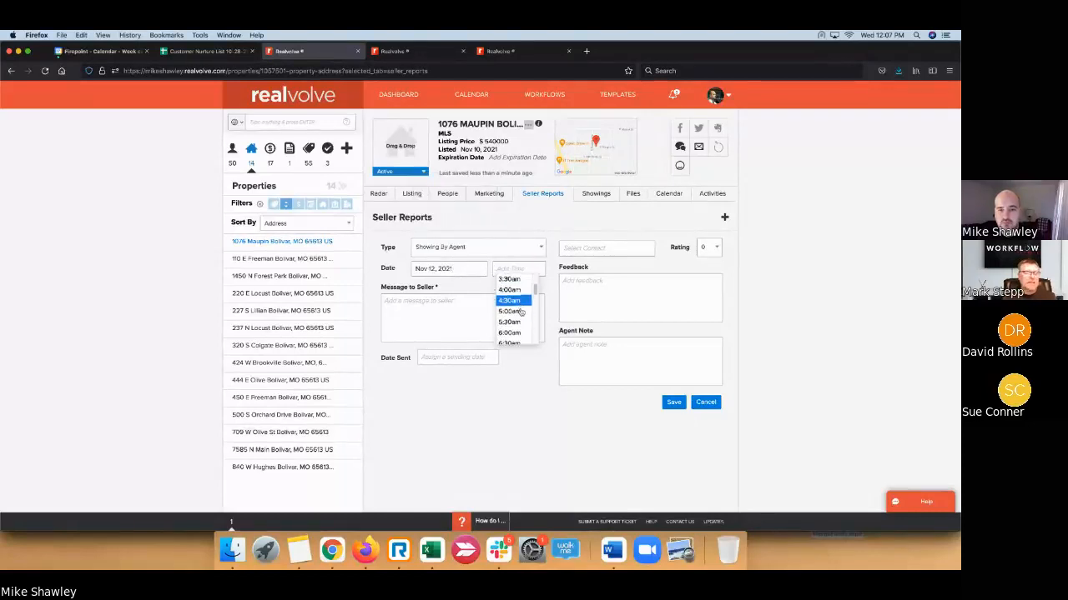
{"action": "scroll", "coordinate": [520, 311], "scroll_direction": "down", "scroll_amount": 4}
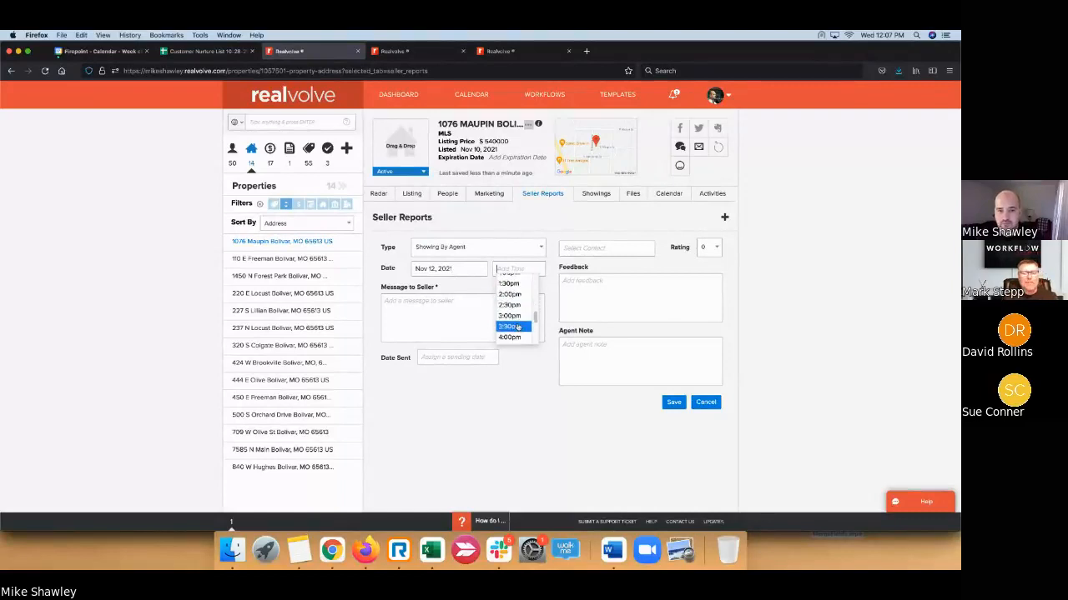
{"action": "left_click", "coordinate": [511, 295]}
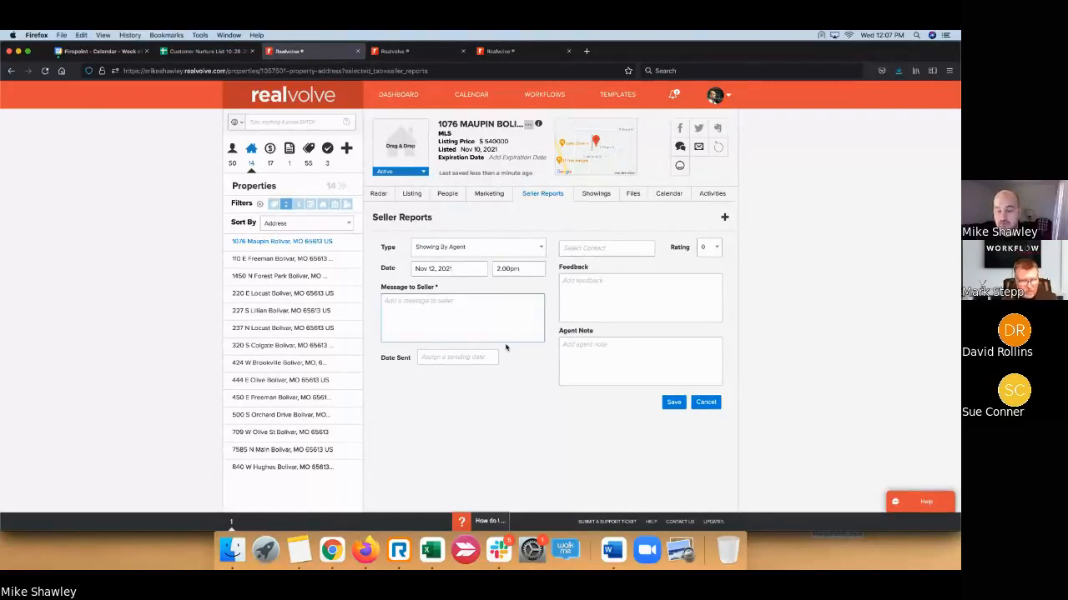
{"action": "left_click", "coordinate": [472, 321]}
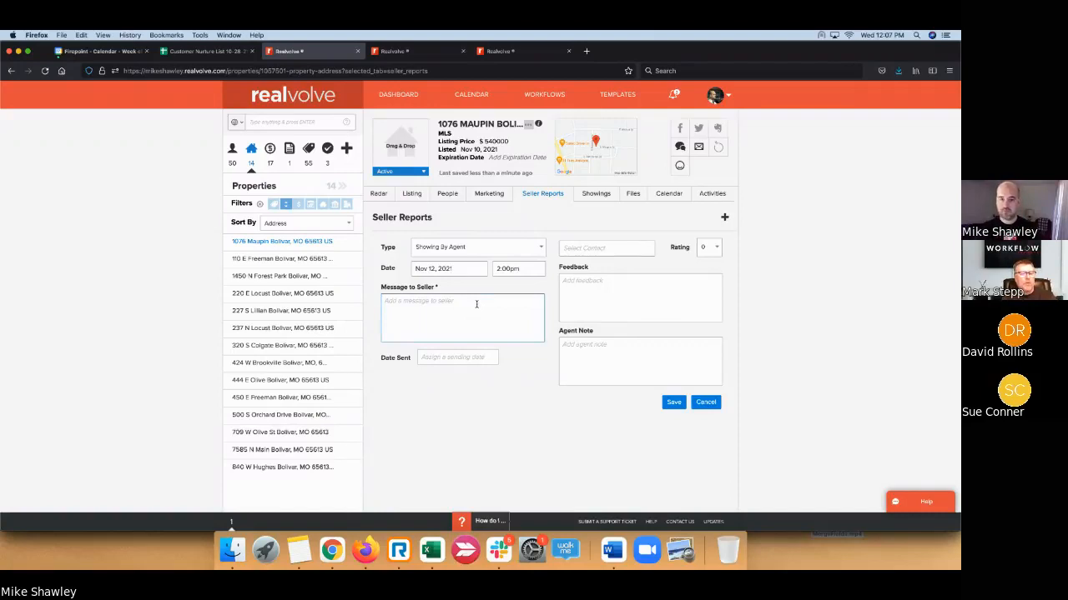
{"action": "type", "text": "Guests liked the "}
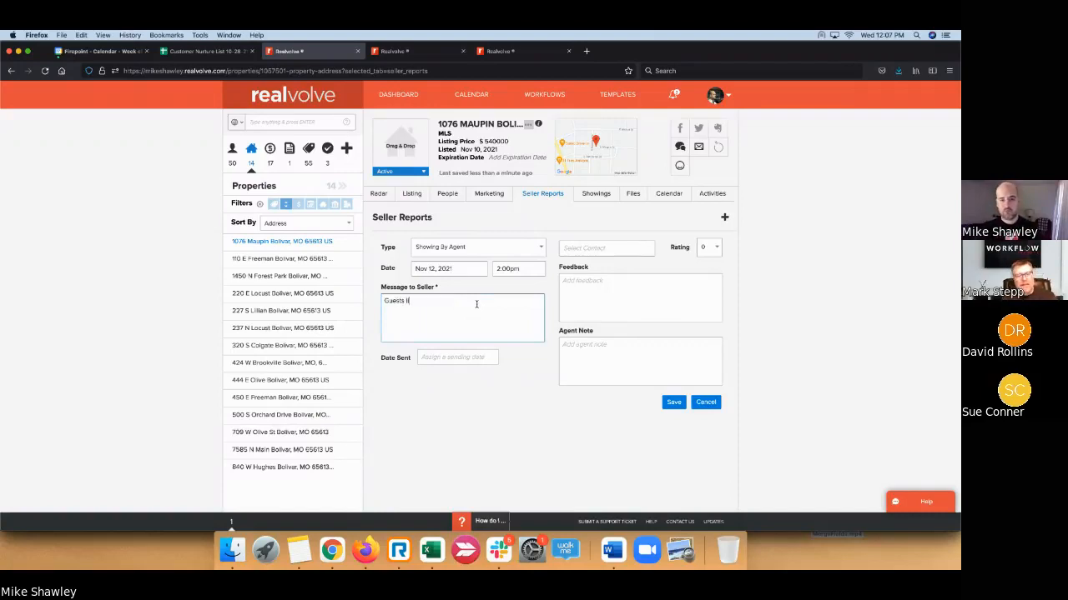
{"action": "type", "text": "house"}
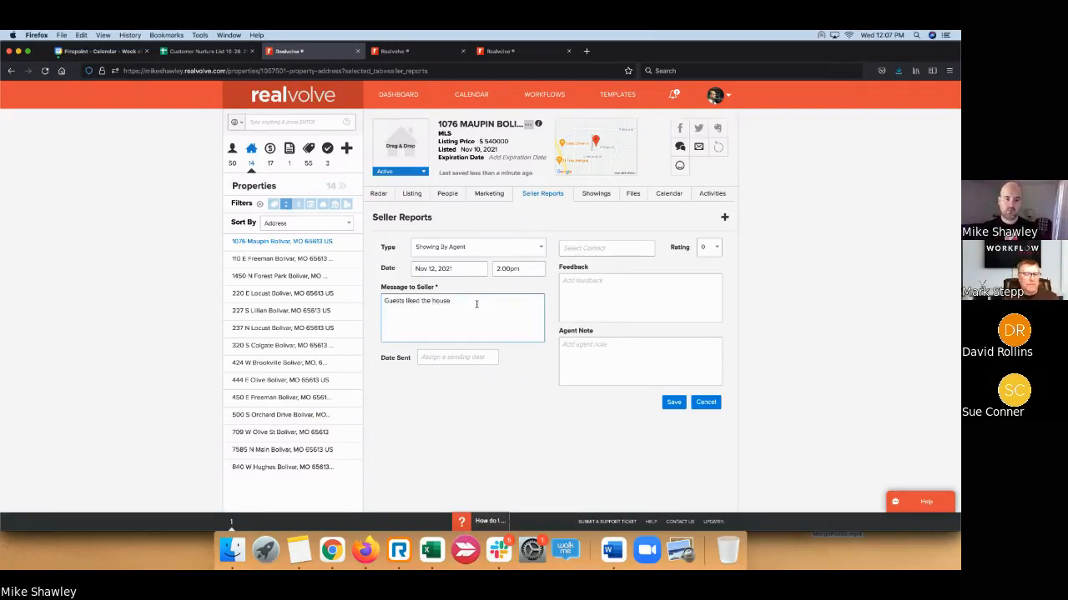
{"action": "type", "text": " but they felt"}
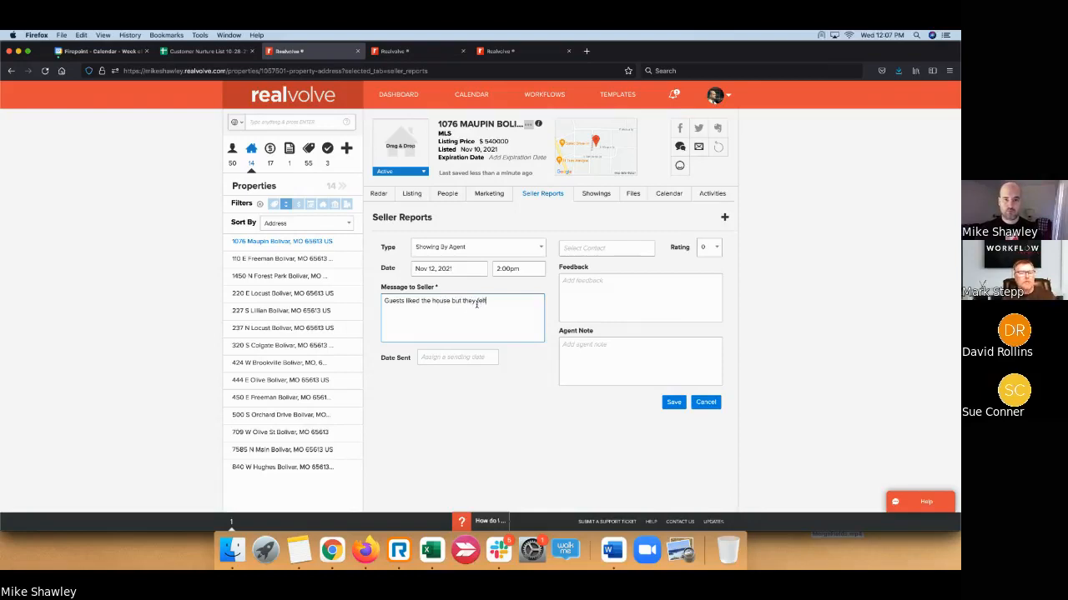
{"action": "type", "text": " the price i"}
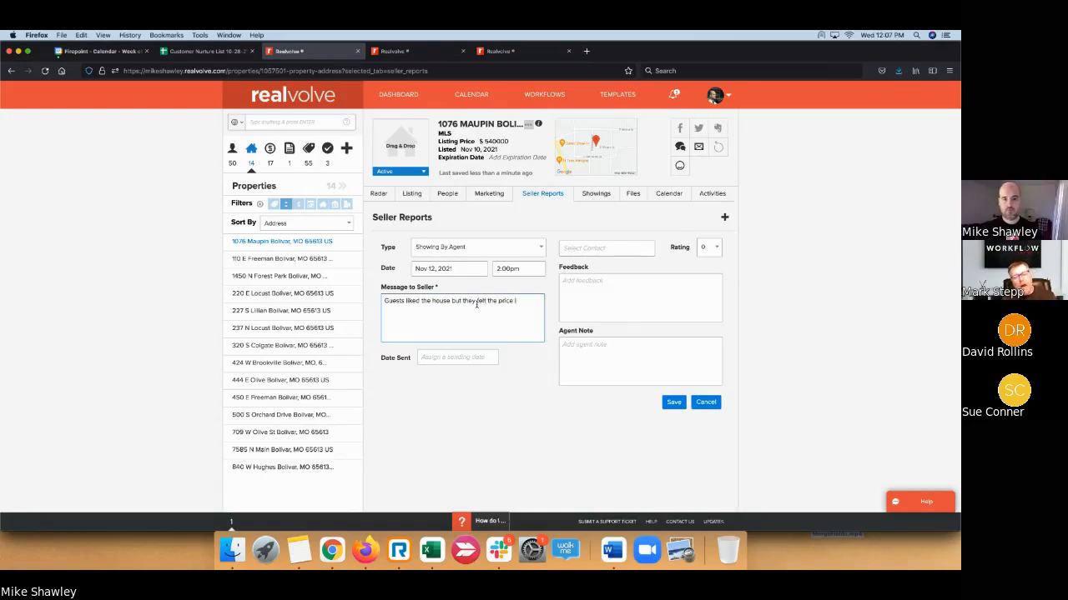
{"action": "type", "text": "s too high for th"}
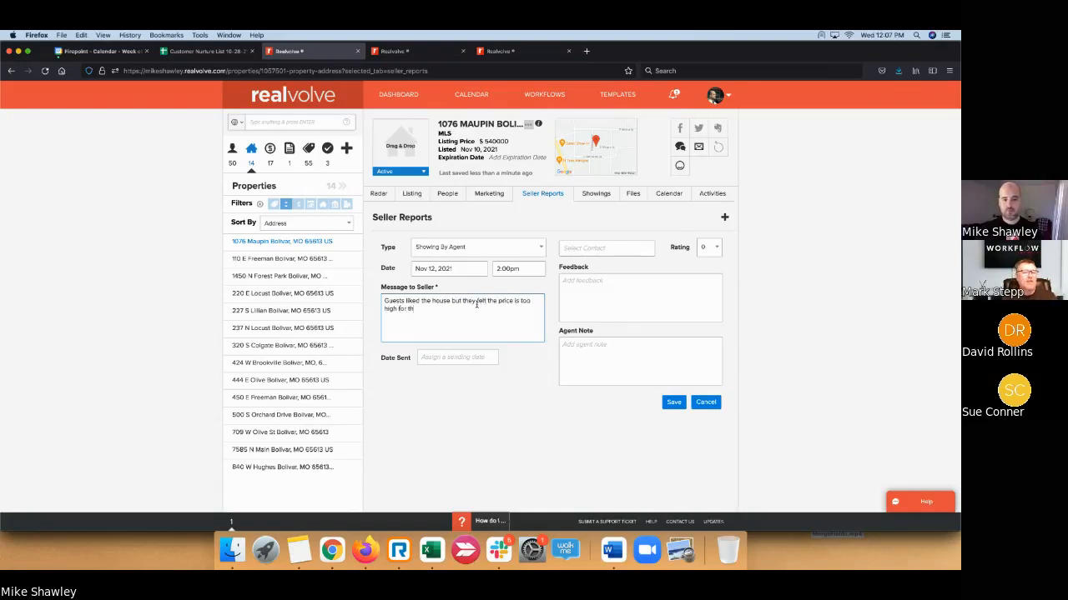
{"action": "type", "text": "e updates that"}
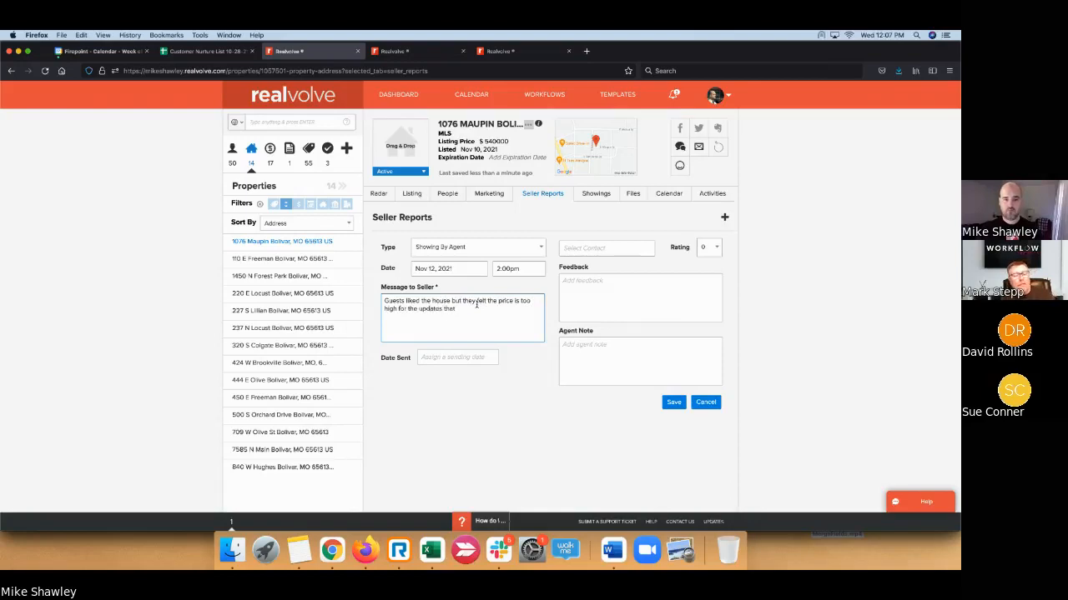
{"action": "type", "text": " seem to b"}
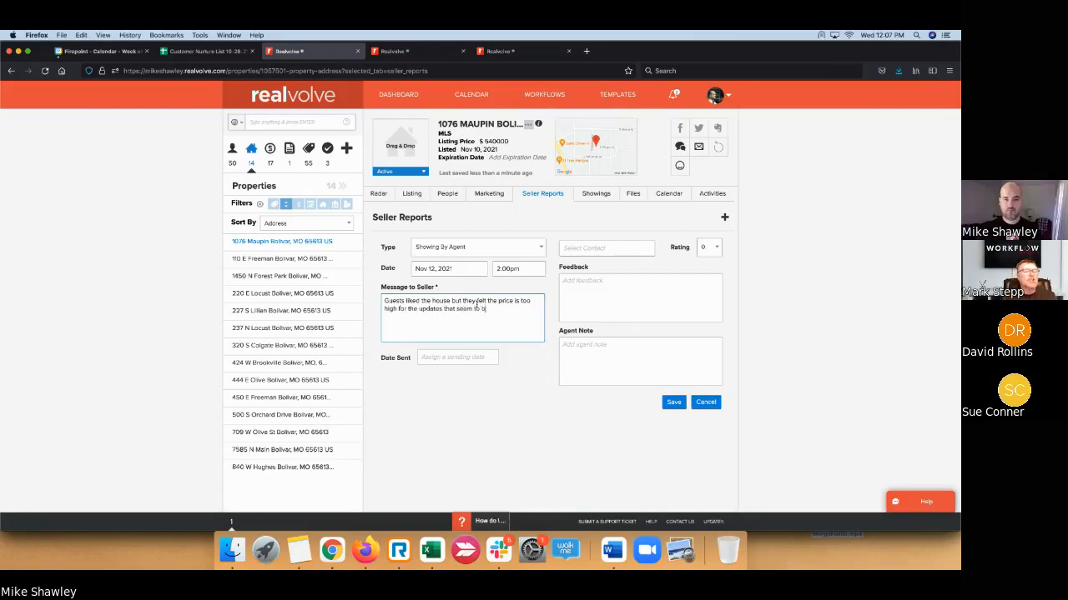
{"action": "type", "text": "e needed. They were"}
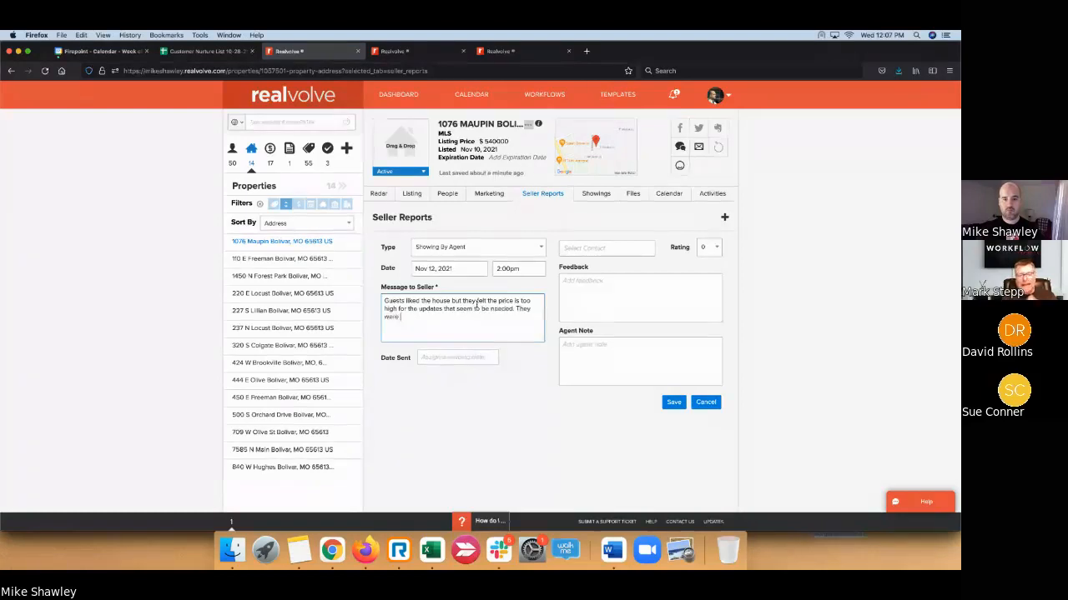
{"action": "type", "text": " espe"}
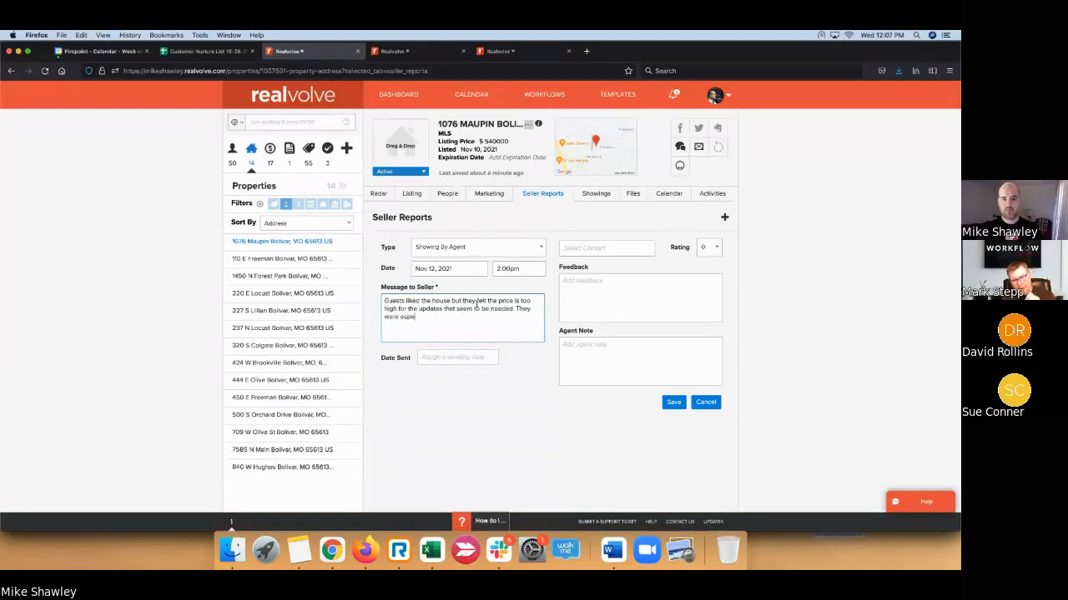
{"action": "type", "text": "cially conc"}
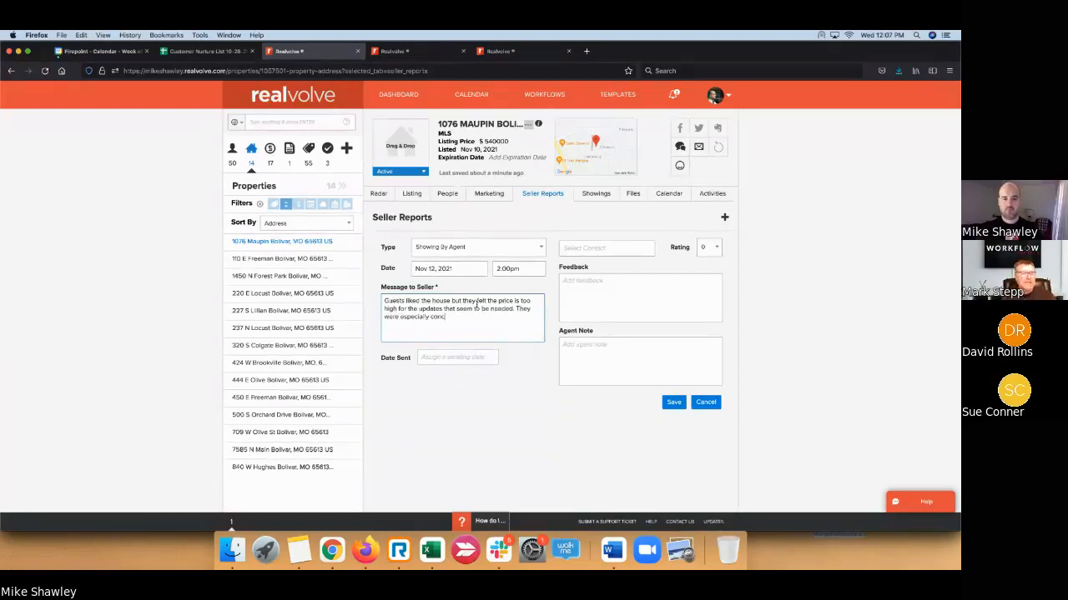
{"action": "type", "text": "erned abo"}
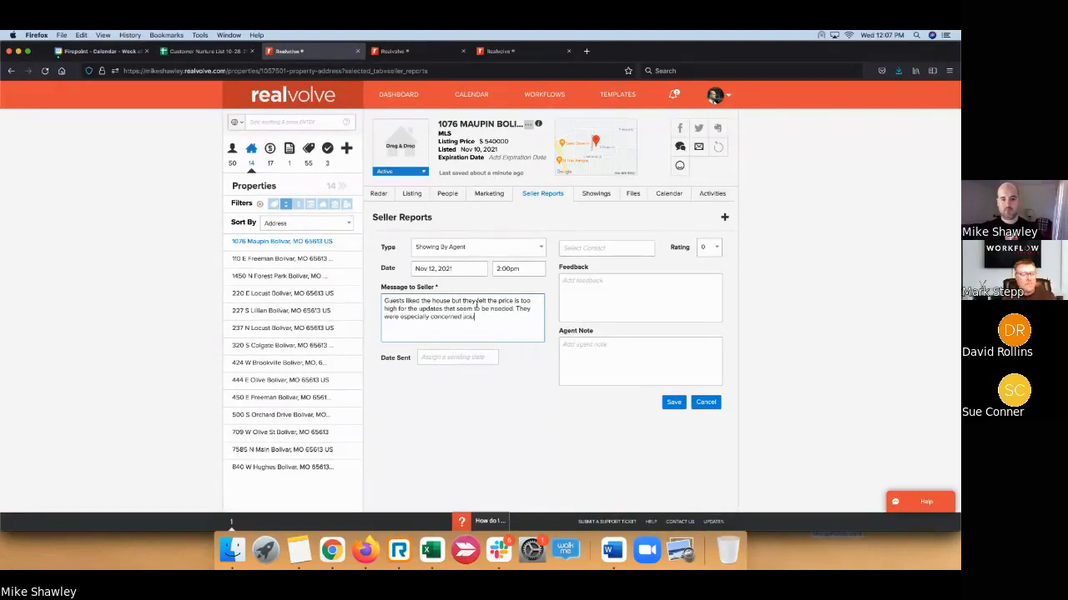
{"action": "type", "text": "ut the "}
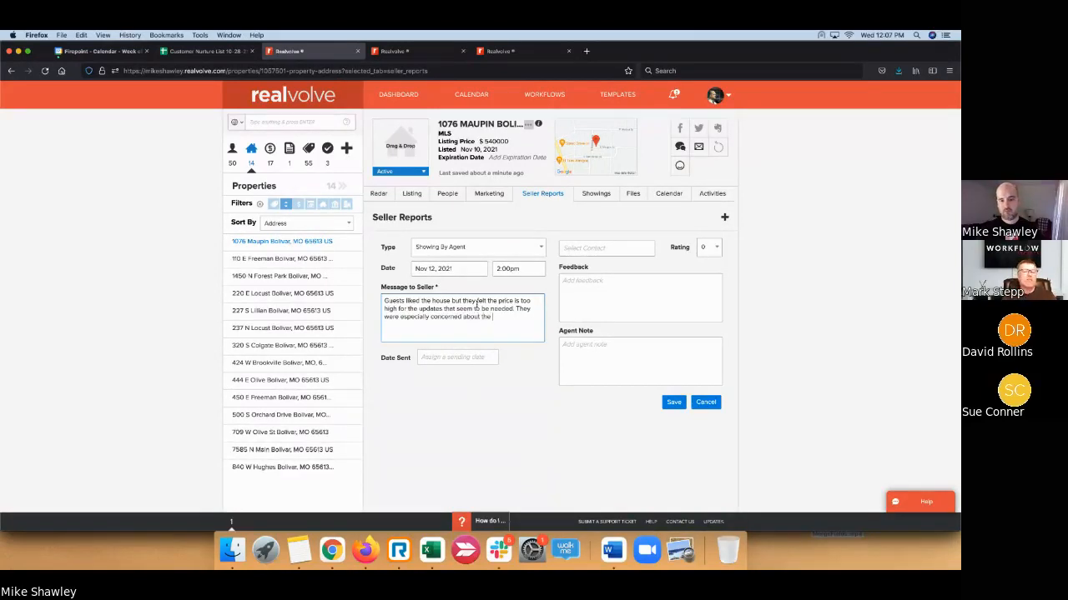
{"action": "type", "text": "chips in the"}
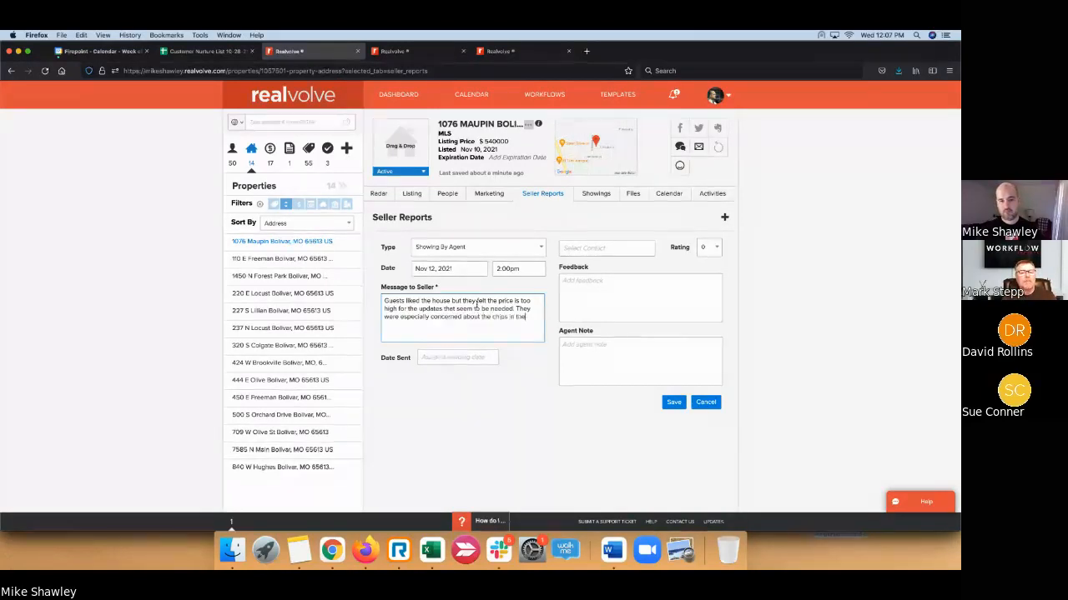
{"action": "type", "text": " crown molding."}
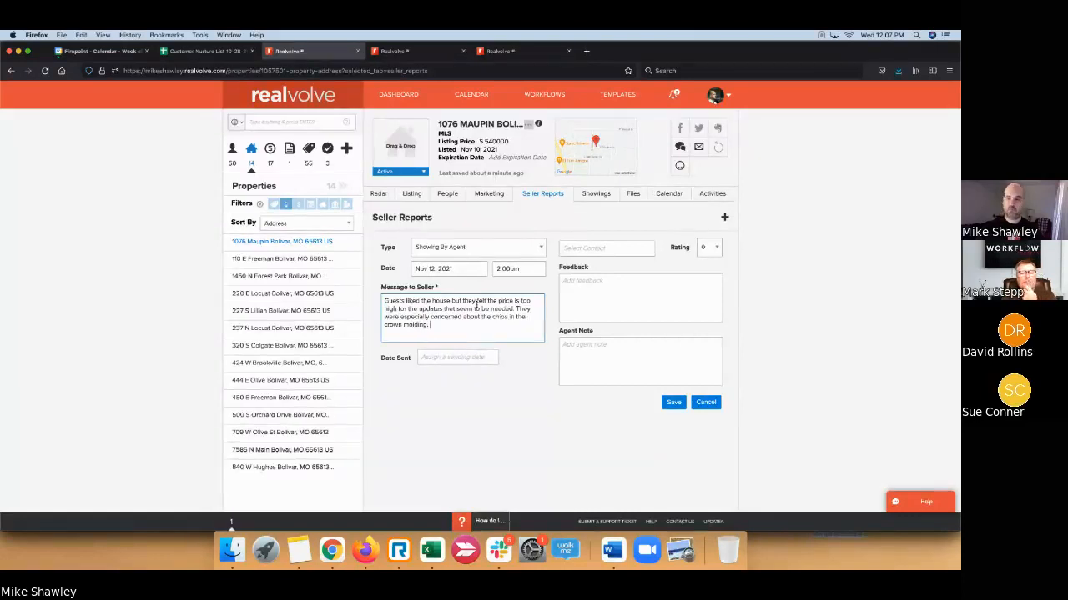
- Visit the Date Sent and Feedback fields, then return to the seller message
{"action": "left_click", "coordinate": [466, 357]}
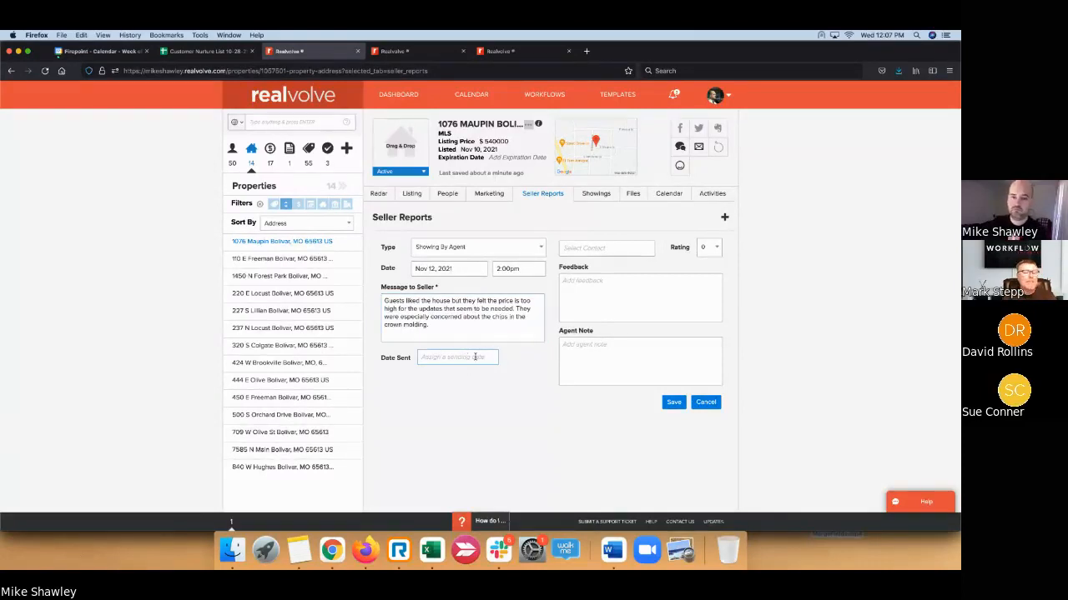
{"action": "left_click", "coordinate": [588, 281]}
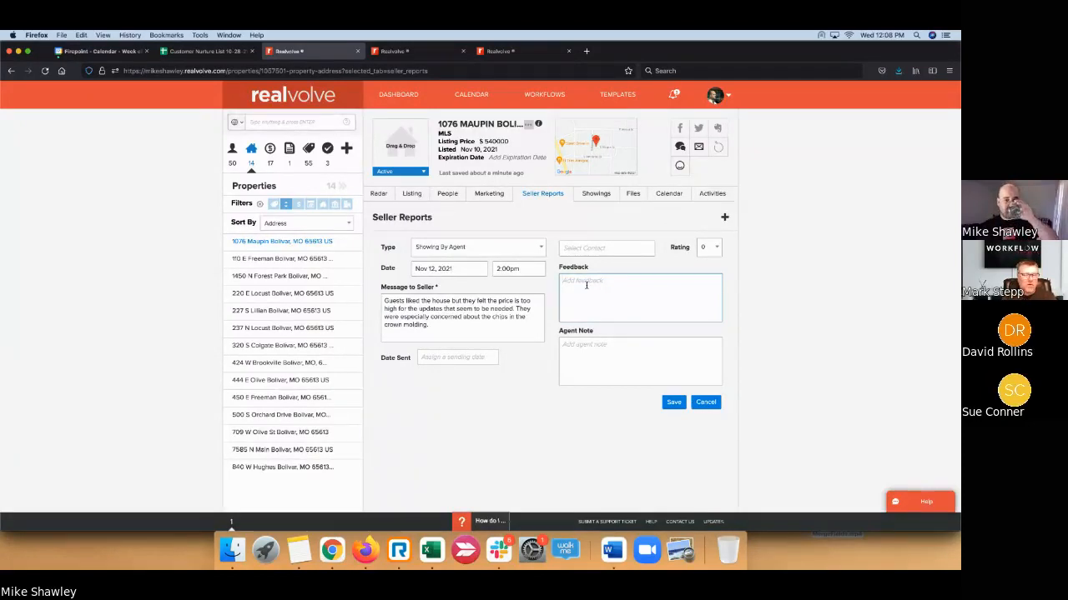
{"action": "left_click", "coordinate": [497, 318]}
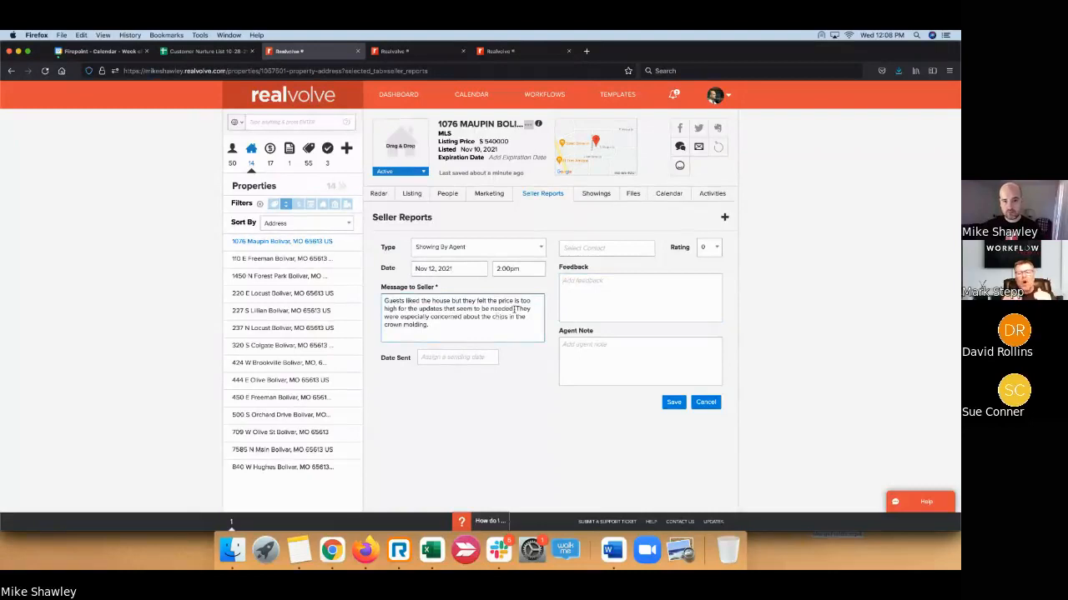
- Move the crown-molding sentence from the seller message into Feedback
{"action": "left_click_drag", "start_coordinate": [517, 308], "coordinate": [522, 322]}
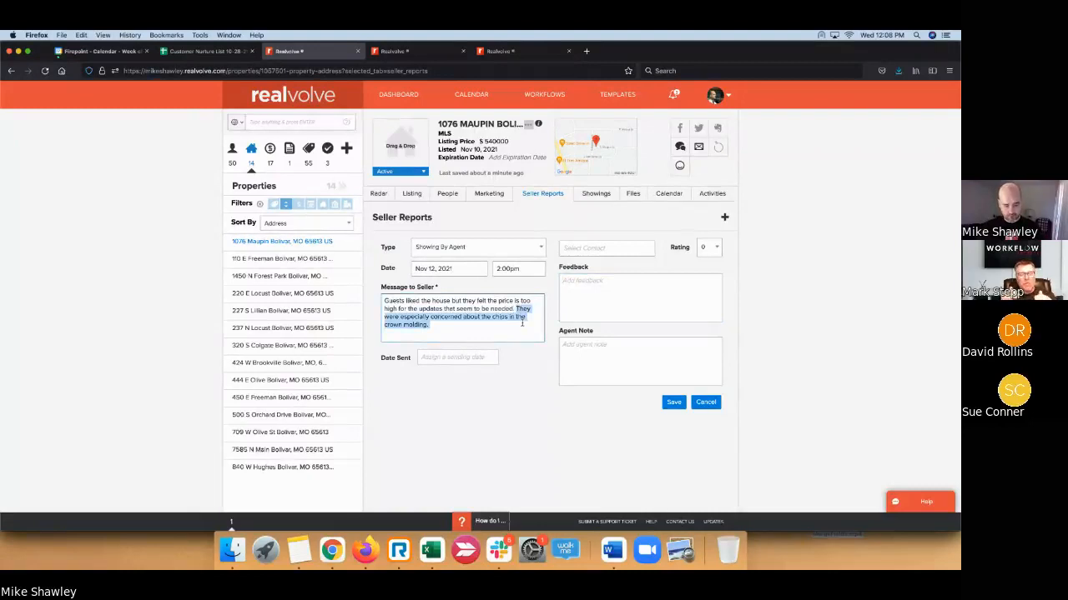
{"action": "key", "text": "super+c"}
{"action": "left_click", "coordinate": [605, 291]}
{"action": "key", "text": "super+v"}
{"action": "left_click", "coordinate": [504, 335]}
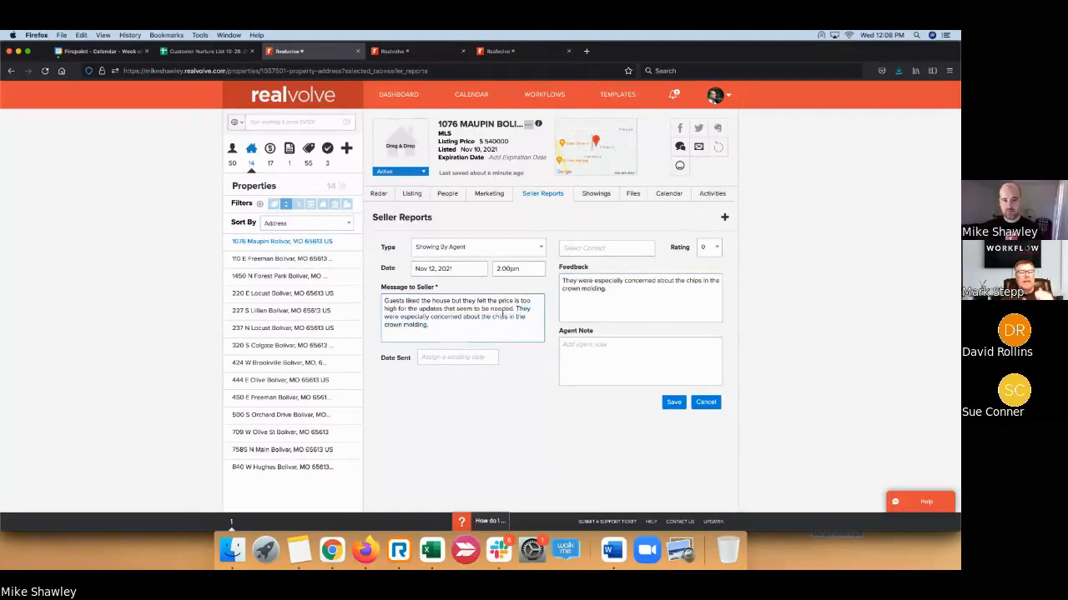
{"action": "left_click_drag", "start_coordinate": [516, 309], "coordinate": [532, 328]}
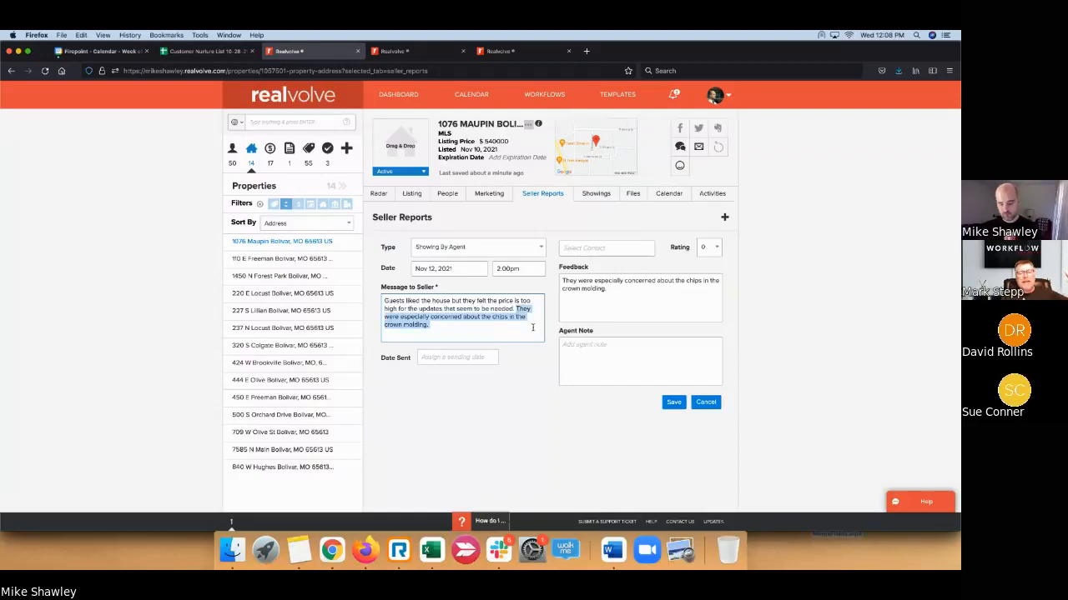
{"action": "key", "text": "BackSpace"}
- Add 'Didn't like the condition of driveway.' to the Feedback
{"action": "left_click", "coordinate": [627, 297]}
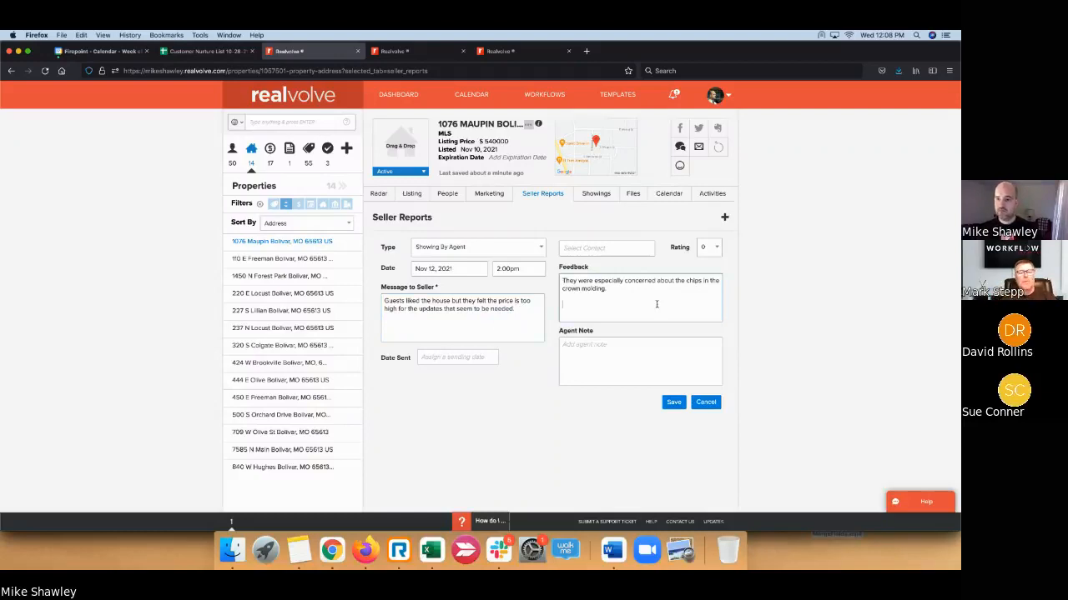
{"action": "type", "text": "Didn't"}
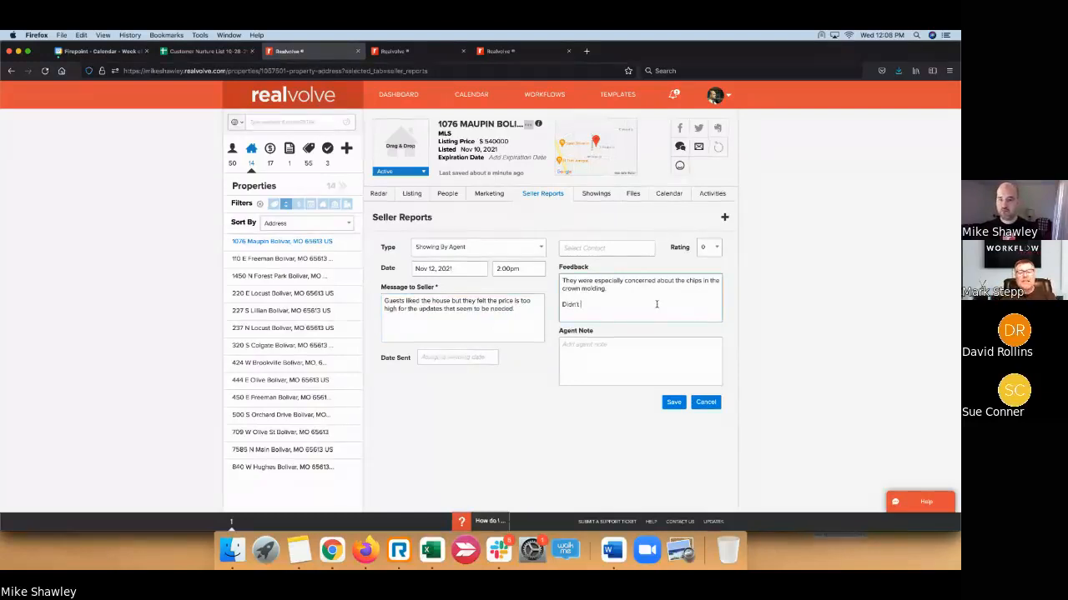
{"action": "type", "text": " like"}
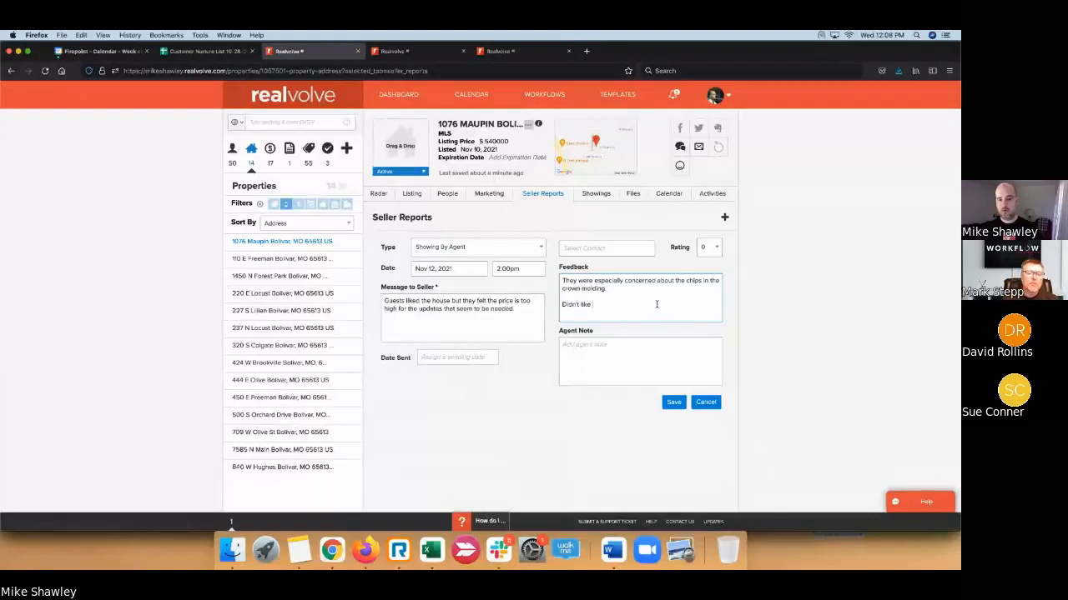
{"action": "type", "text": " the condition o"}
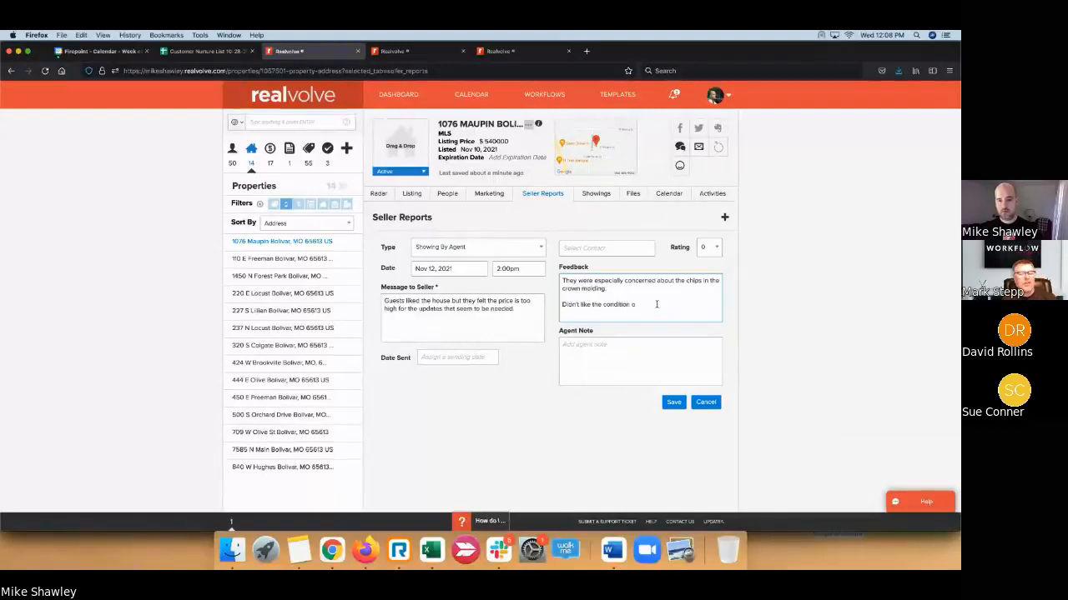
{"action": "type", "text": "f drive"}
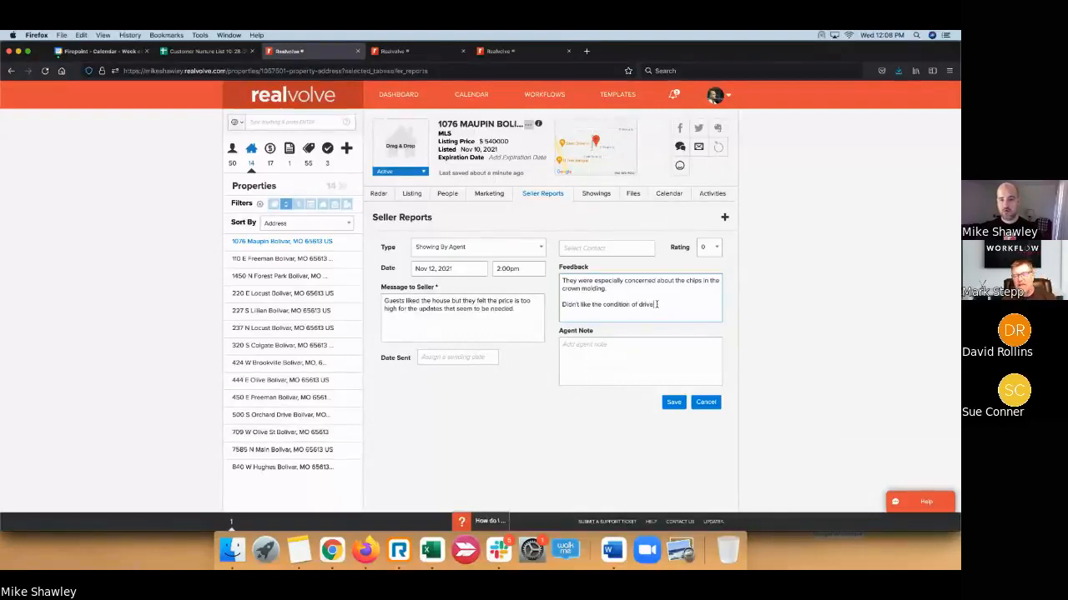
{"action": "type", "text": "way"}
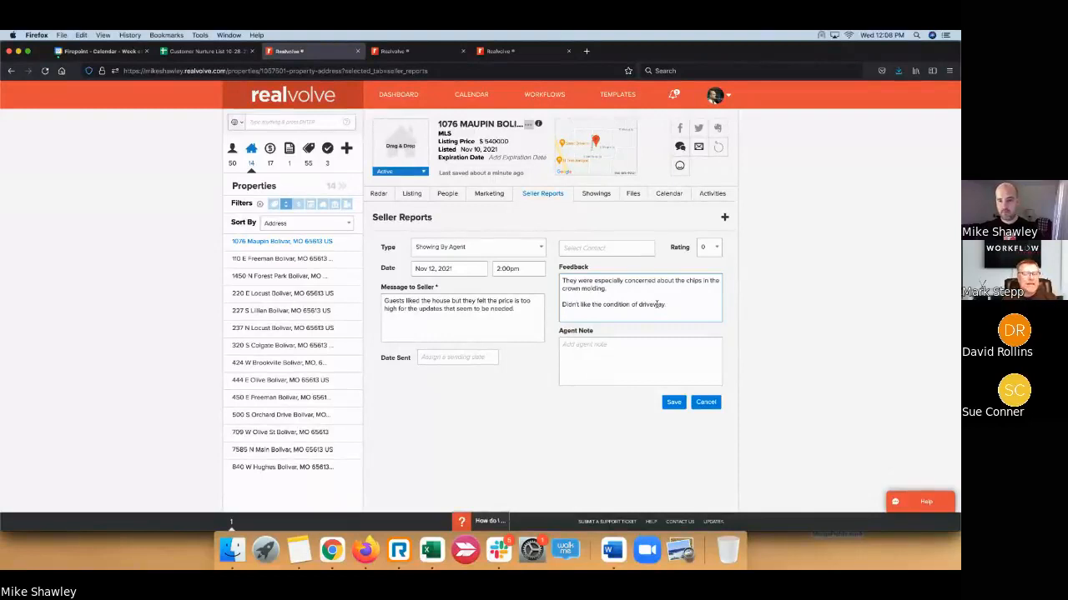
{"action": "type", "text": "."}
{"action": "key", "text": "Return"}
{"action": "key", "text": "Return"}
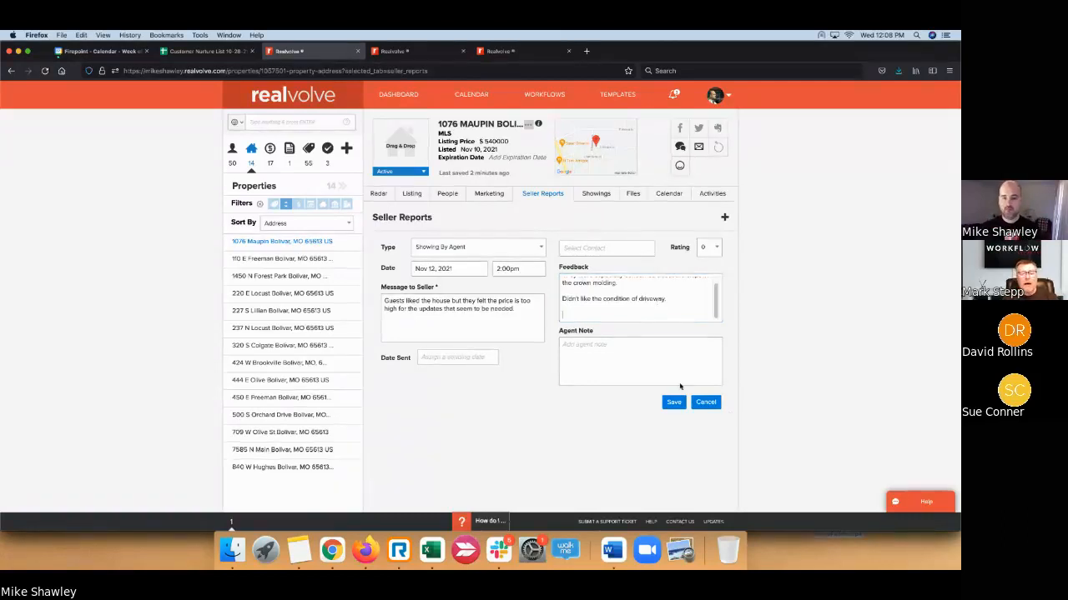
{"action": "left_click", "coordinate": [680, 382]}
{"action": "left_click", "coordinate": [609, 247]}
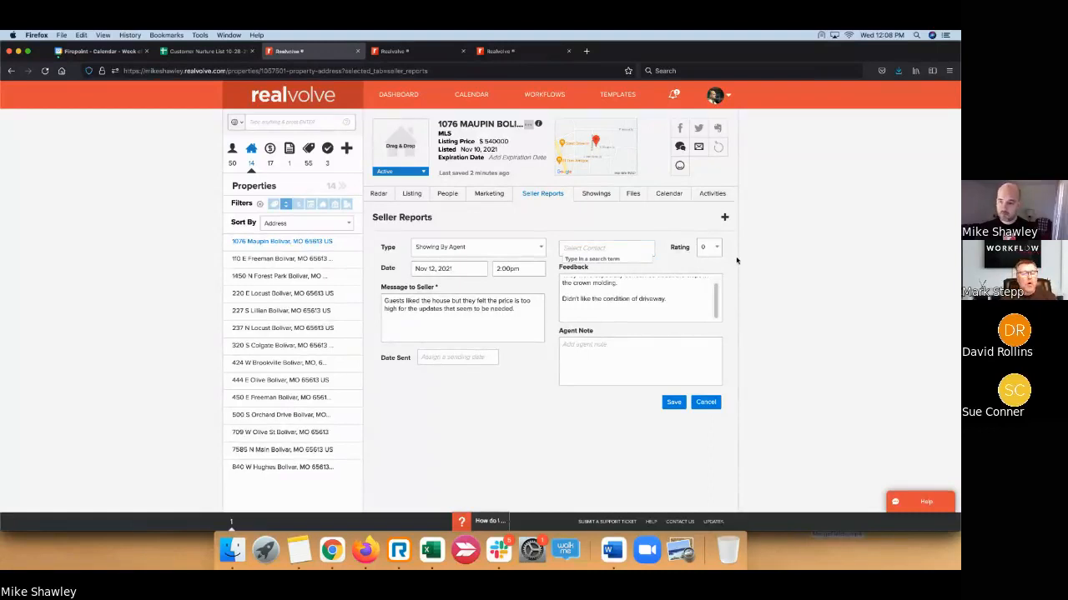
- Search contacts and select the showing agent as the report's contact
{"action": "type", "text": "Do"}
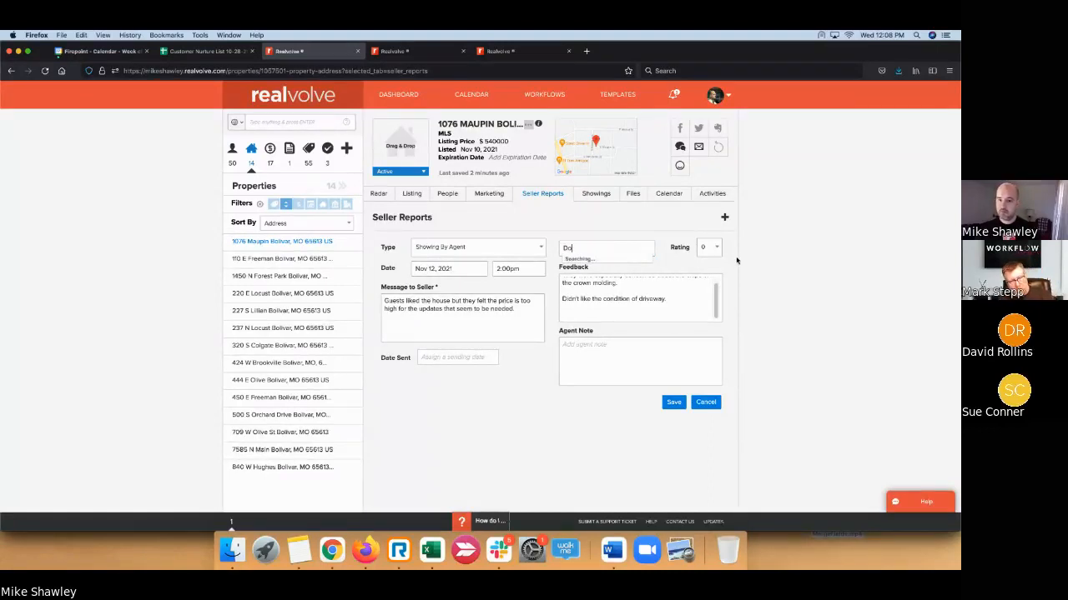
{"action": "type", "text": "u"}
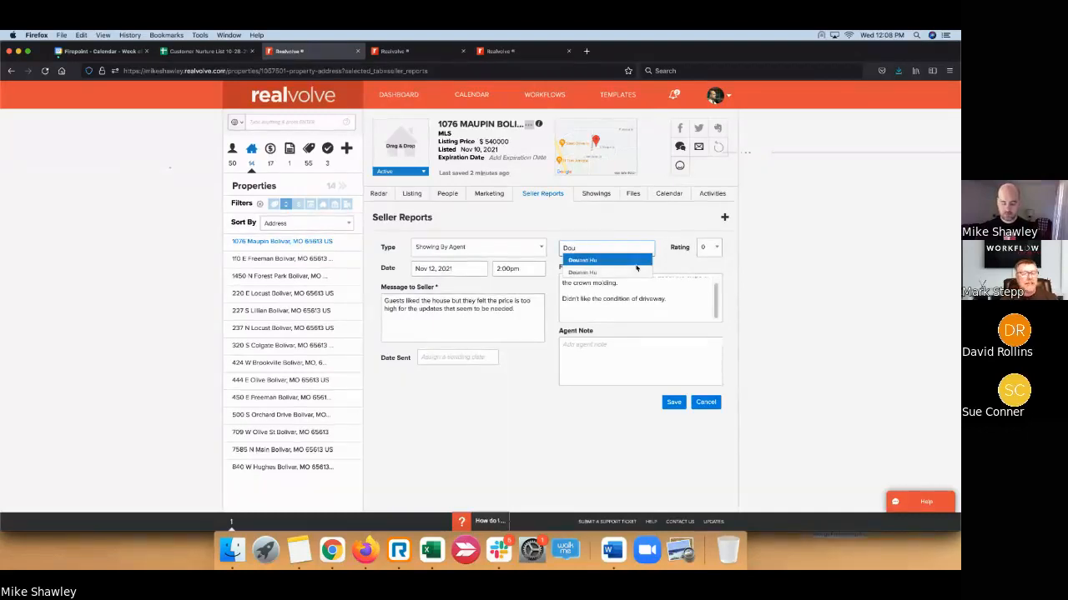
{"action": "key", "text": "BackSpace"}
{"action": "key", "text": "BackSpace"}
{"action": "key", "text": "BackSpace"}
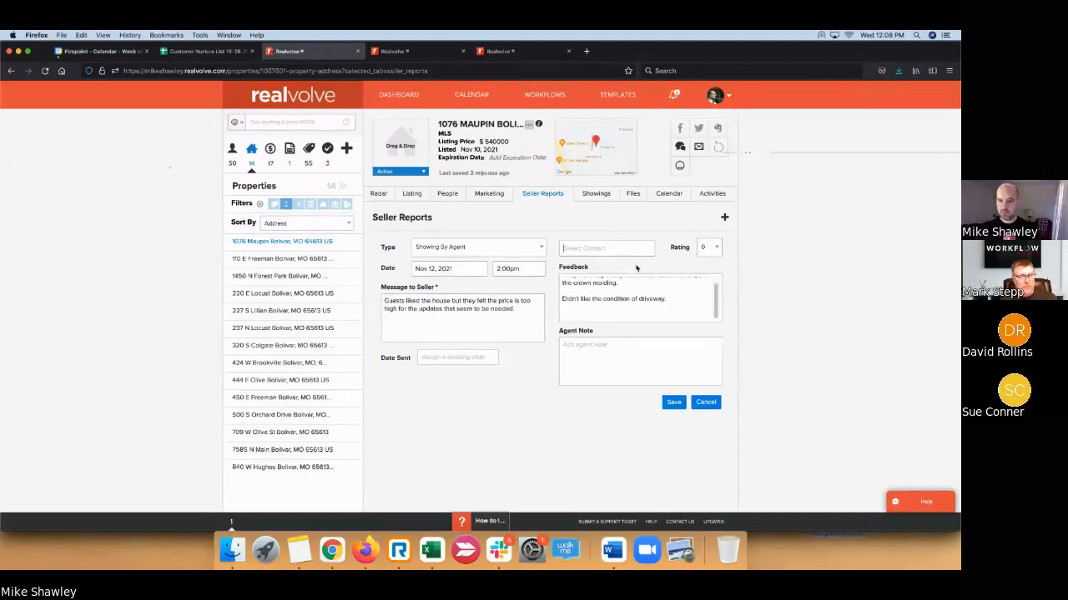
{"action": "type", "text": "Michael"}
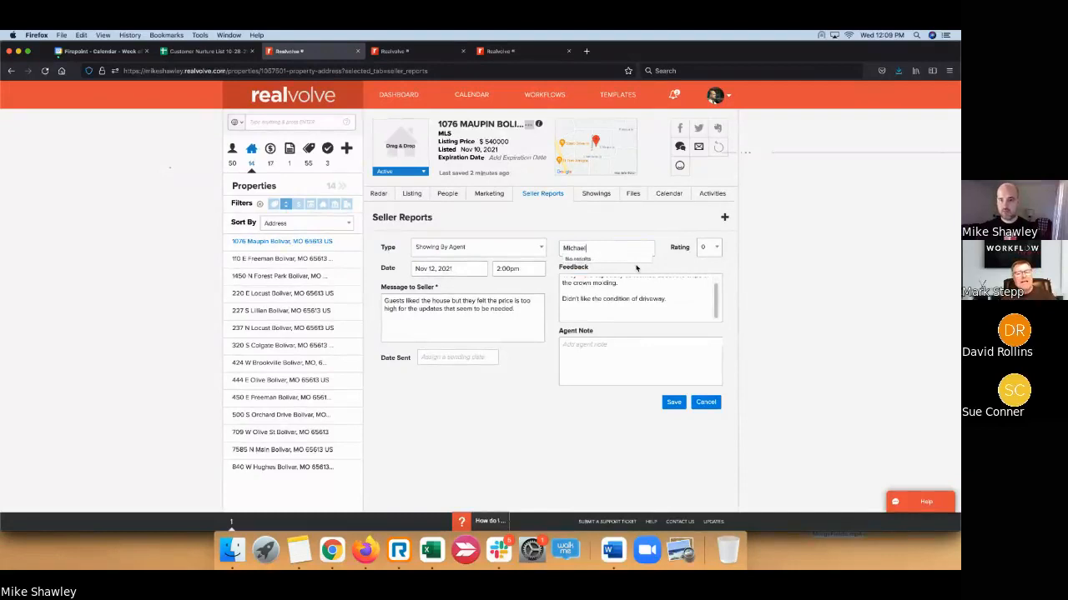
{"action": "key", "text": "BackSpace"}
{"action": "key", "text": "BackSpace"}
{"action": "key", "text": "BackSpace"}
{"action": "key", "text": "BackSpace"}
{"action": "key", "text": "BackSpace"}
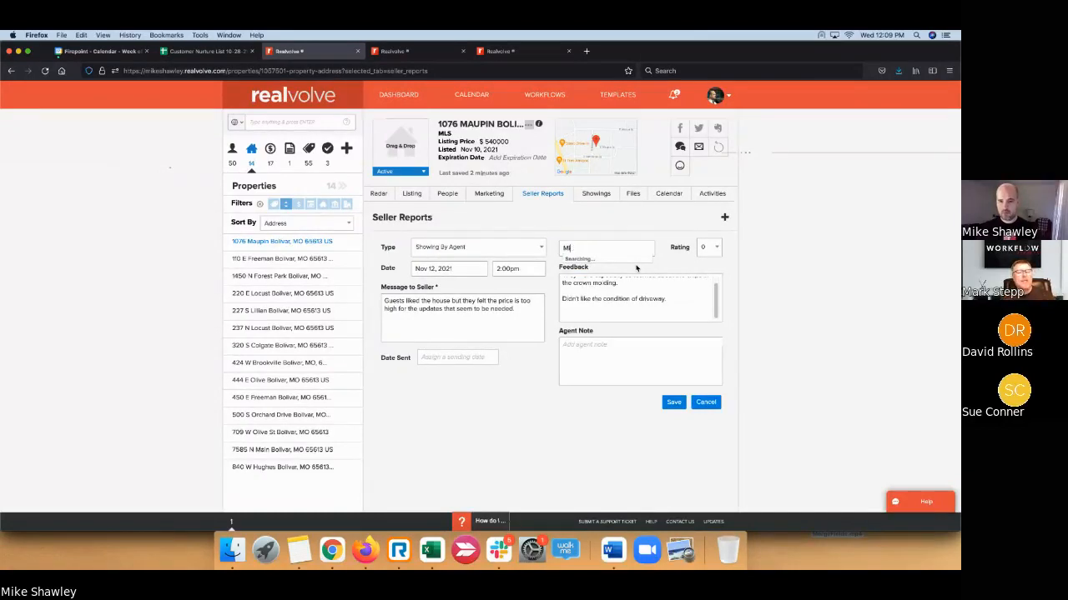
{"action": "type", "text": "ke"}
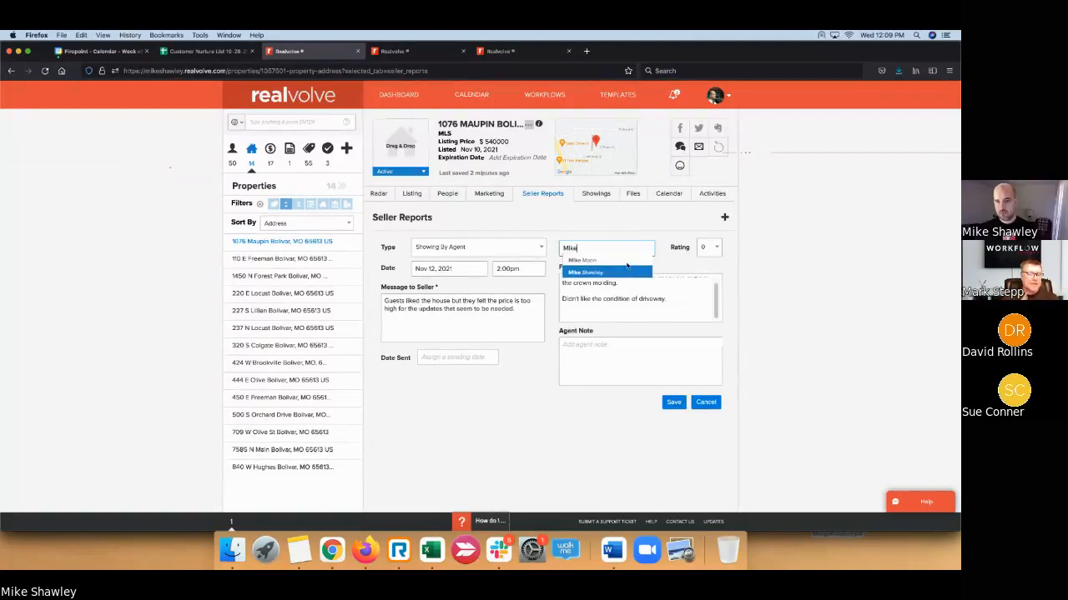
{"action": "left_click", "coordinate": [628, 261]}
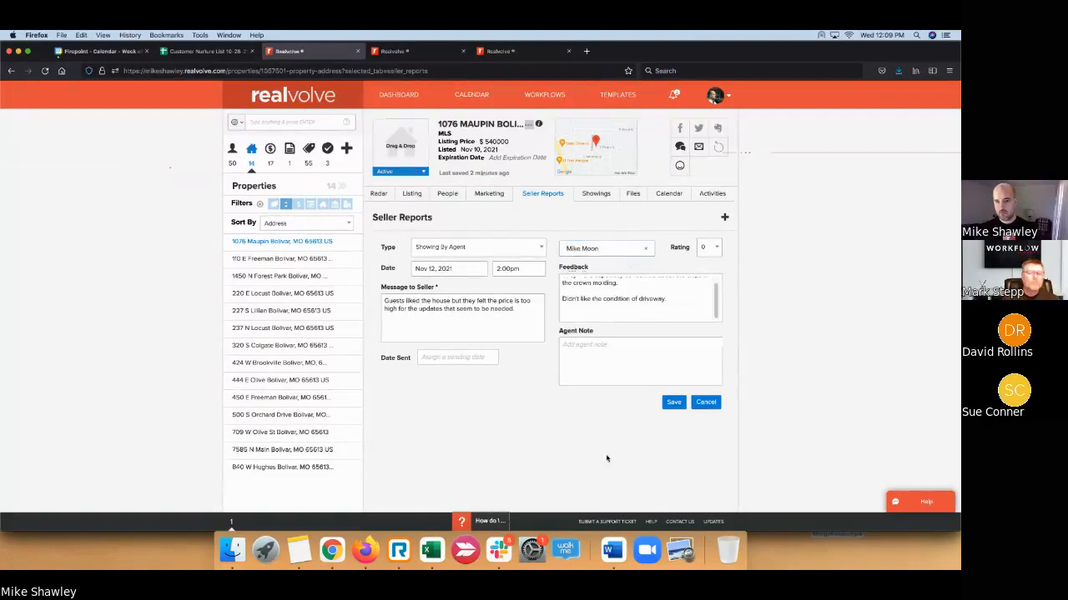
- Rate the showing 7 and save the seller report
{"action": "left_click", "coordinate": [719, 250]}
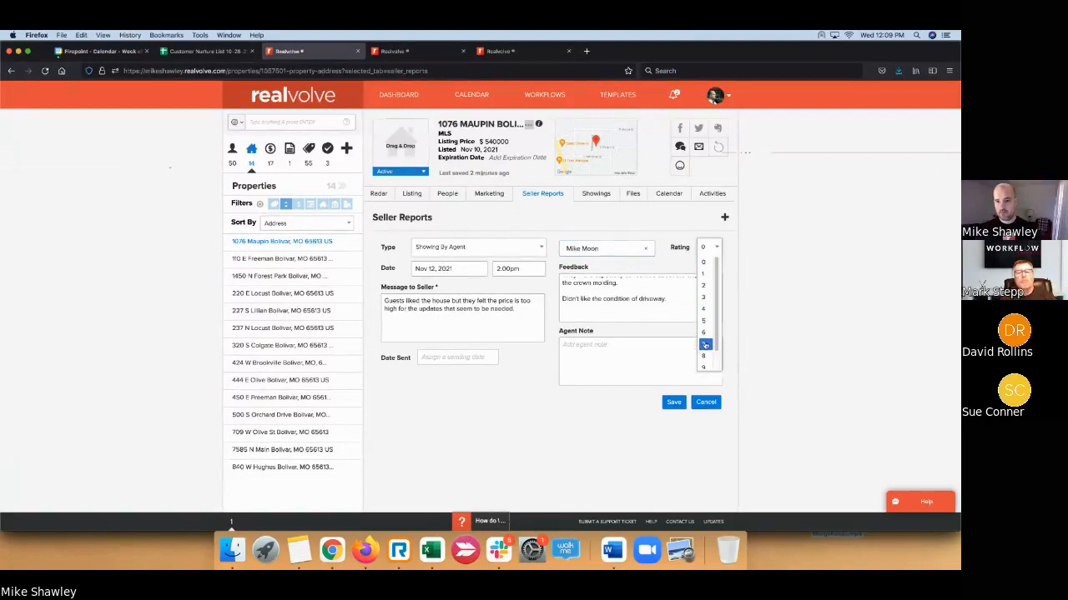
{"action": "left_click", "coordinate": [707, 338]}
{"action": "left_click", "coordinate": [679, 366]}
{"action": "left_click", "coordinate": [602, 446]}
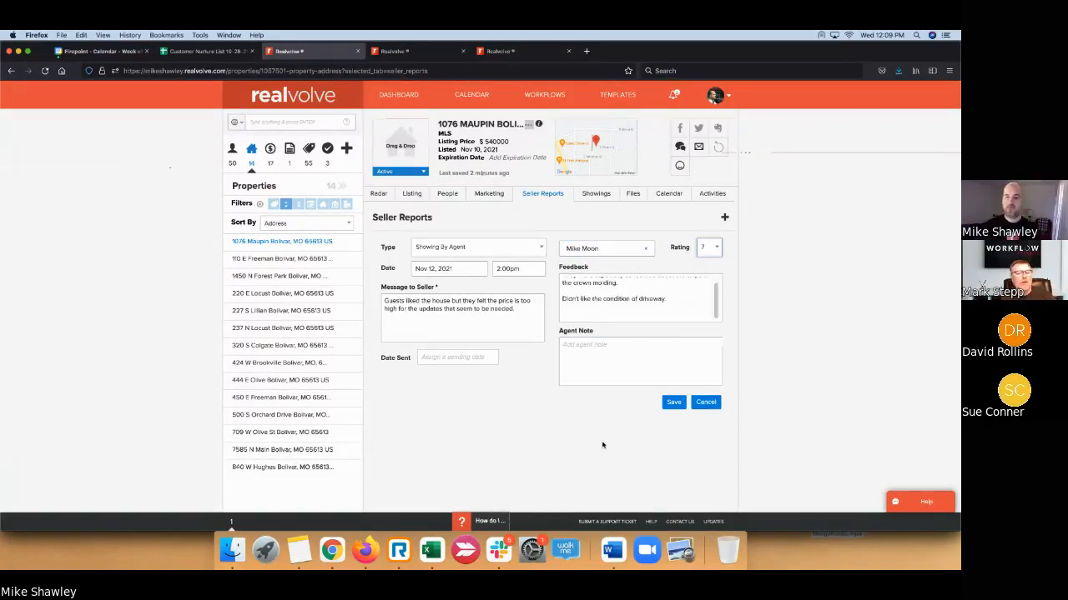
{"action": "left_click", "coordinate": [674, 402]}
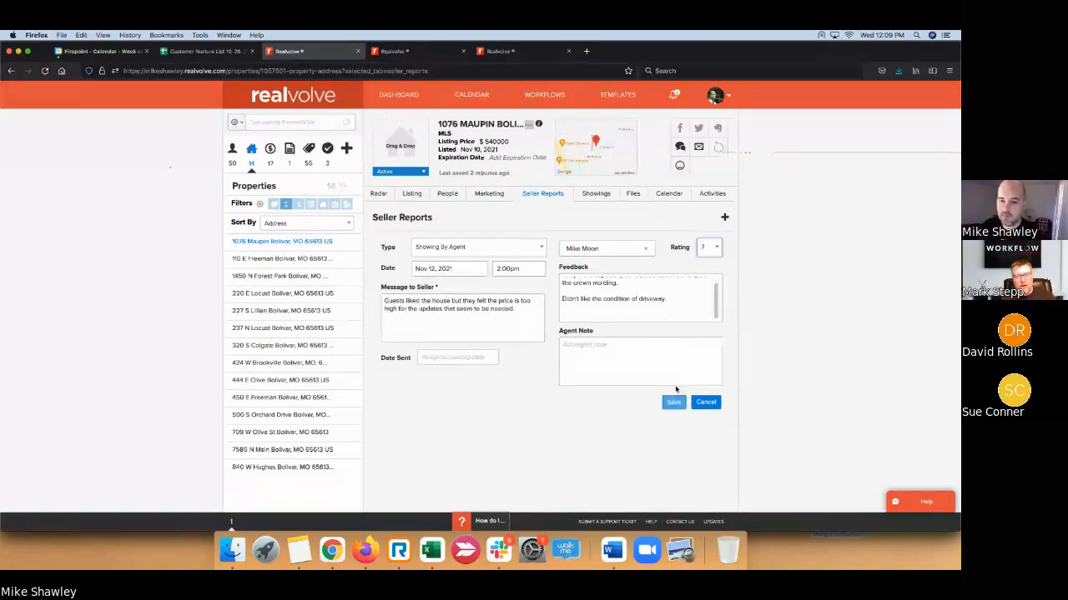
{"action": "left_click", "coordinate": [649, 313]}
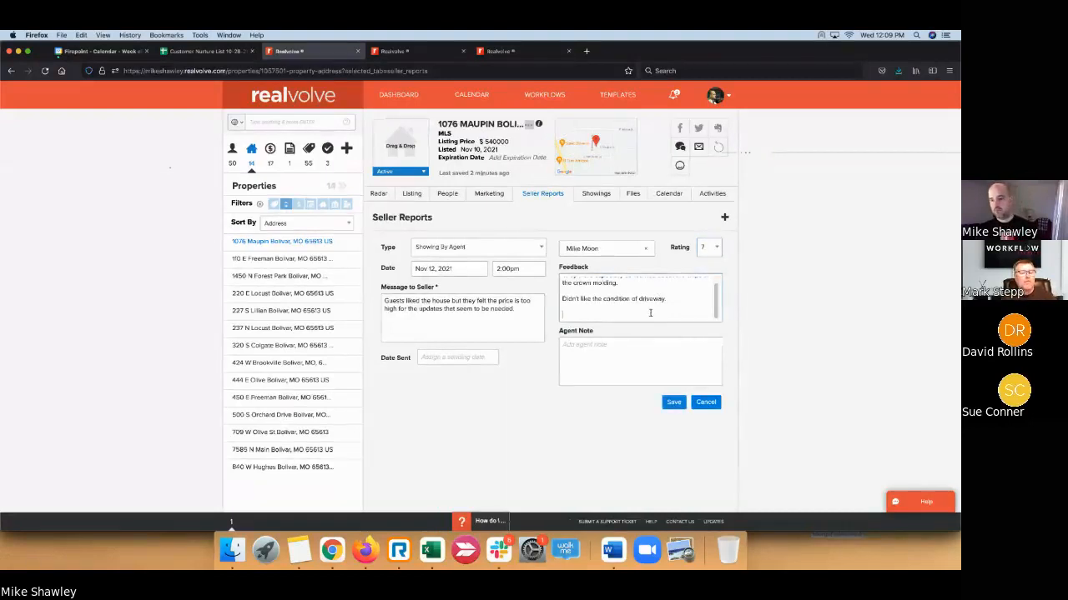
- Add the feedback note 'Didn't like smell of carpet in basement.' to the seller report
{"action": "type", "text": "Didn't li"}
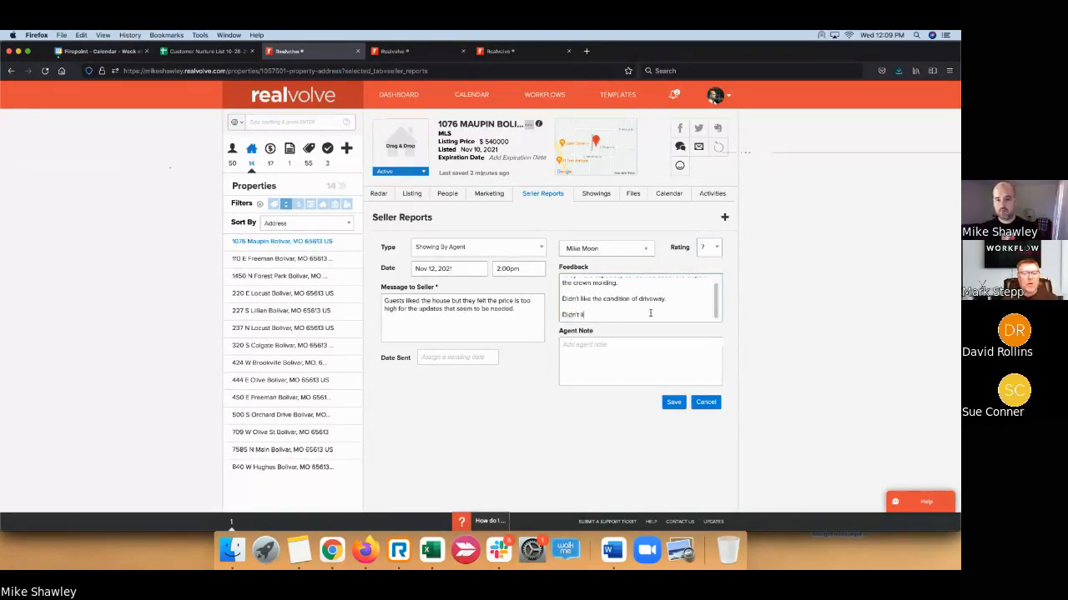
{"action": "type", "text": "ke smell of carpet in ba"}
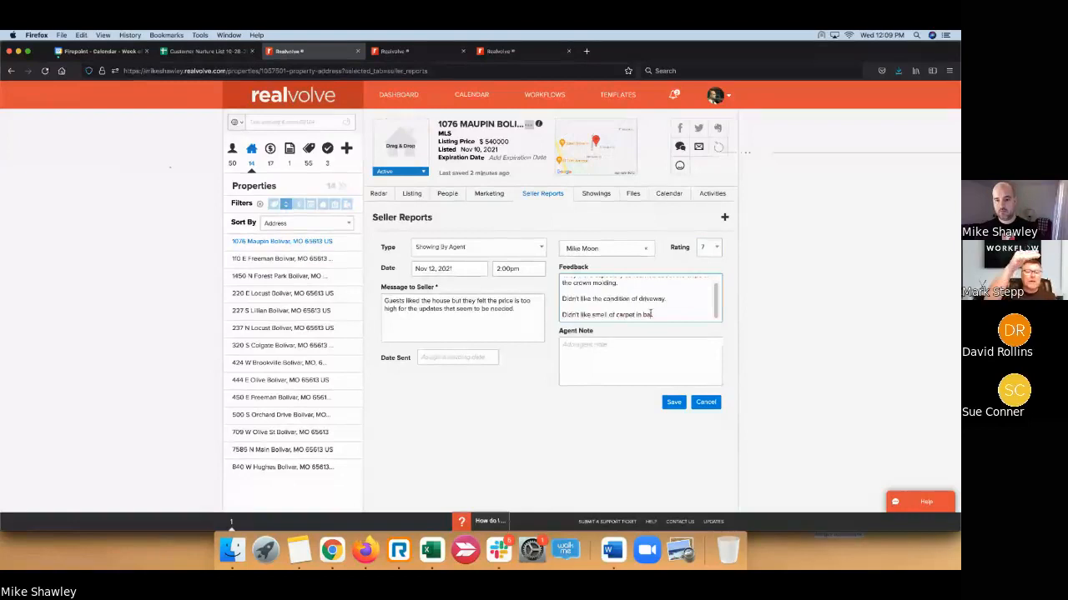
{"action": "type", "text": "sement"}
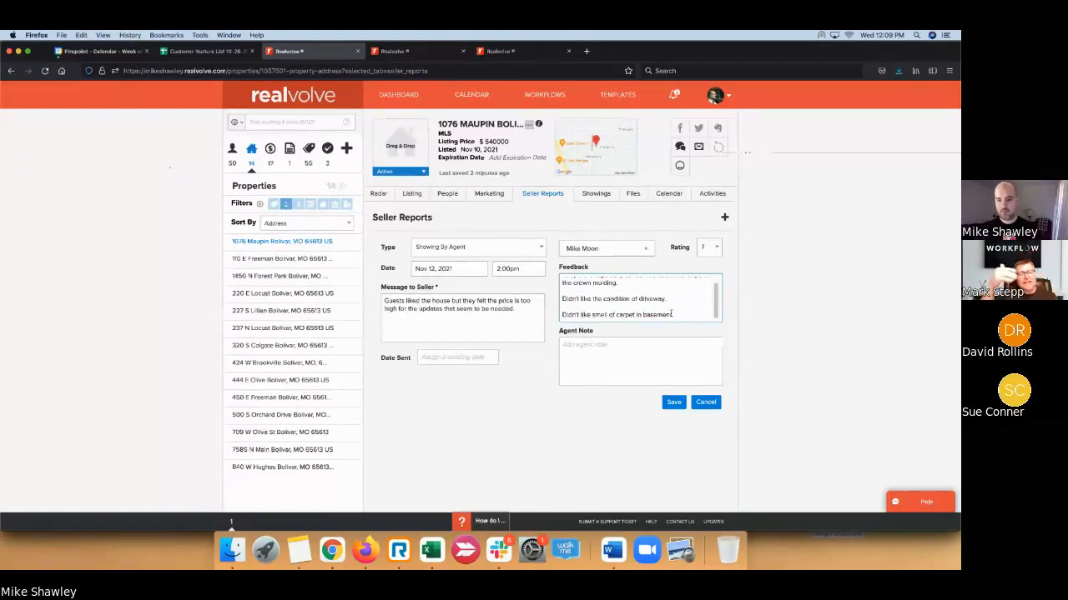
{"action": "type", "text": "."}
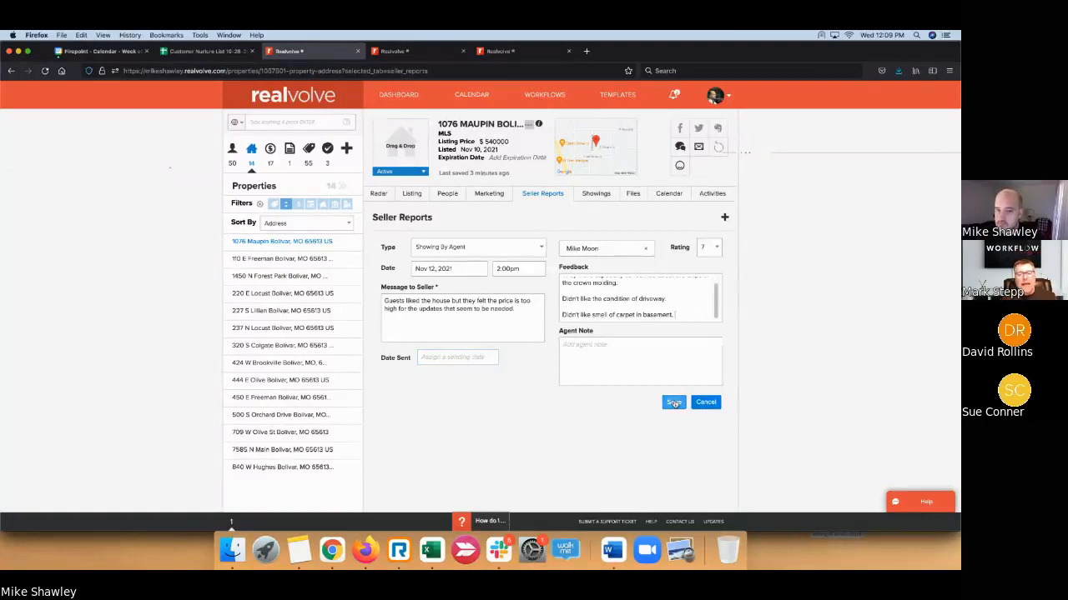
{"action": "left_click", "coordinate": [670, 360]}
- Save the Showing By Agent seller report dated Nov 12, 2021
{"action": "left_click", "coordinate": [674, 403]}
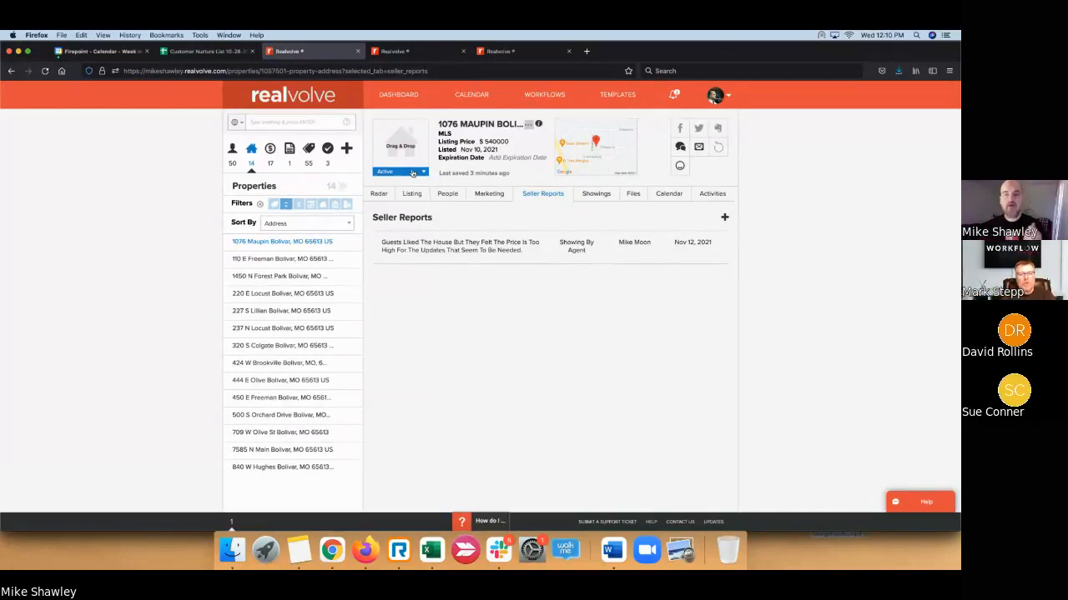
- Go to the workflows page and create a new workflow from scratch
{"action": "left_click", "coordinate": [420, 55]}
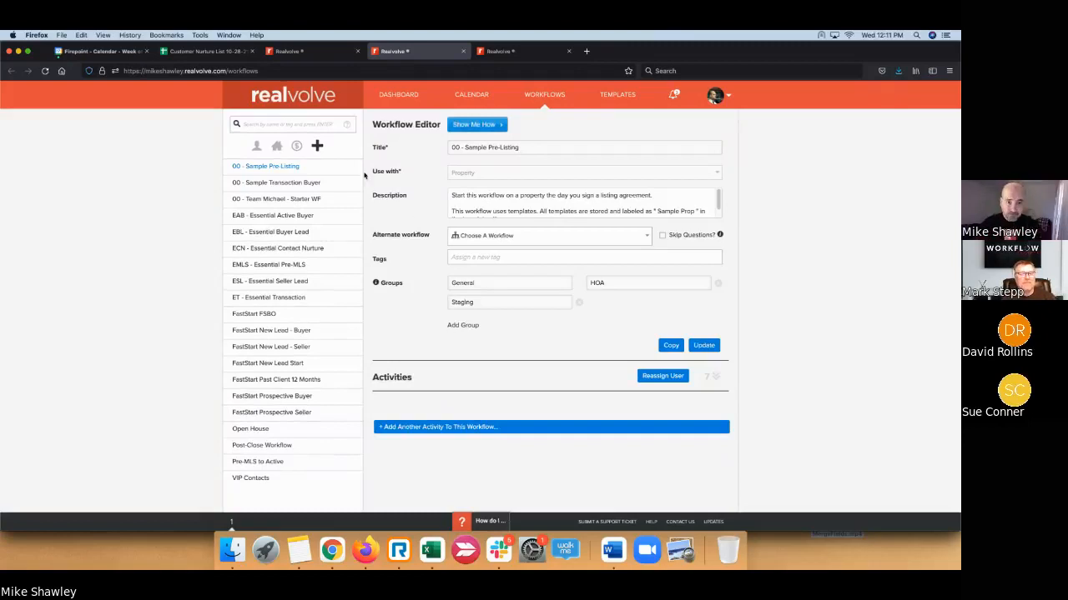
{"action": "left_click", "coordinate": [317, 146]}
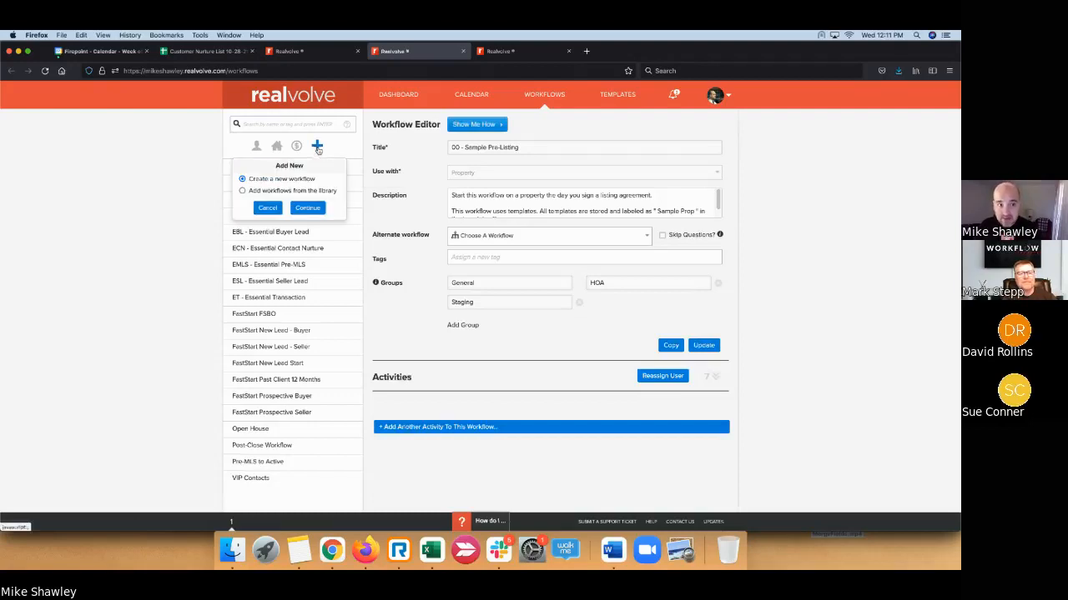
{"action": "left_click_drag", "start_coordinate": [246, 180], "coordinate": [317, 186]}
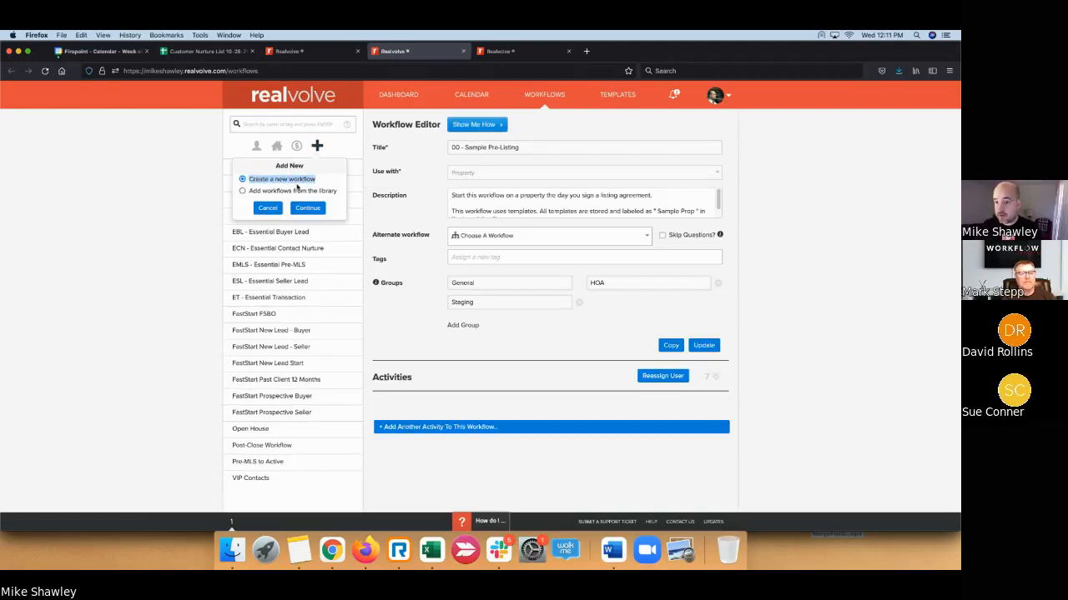
{"action": "left_click", "coordinate": [315, 210]}
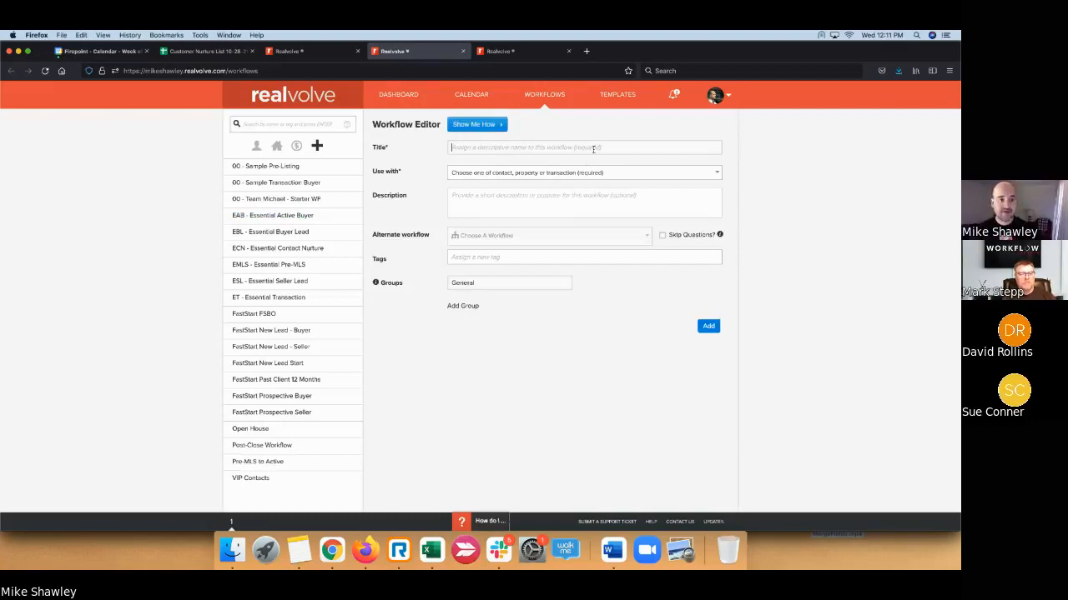
- Title the workflow '00 - Sample Seller Reports' and set it to use with Property
{"action": "type", "text": "00 - Sa"}
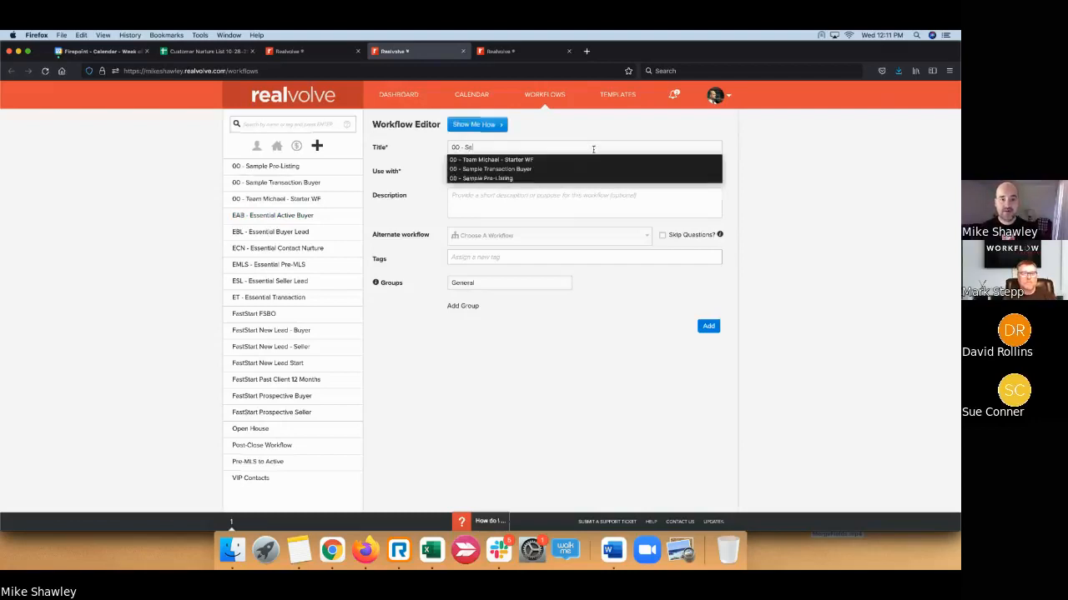
{"action": "type", "text": "mple"}
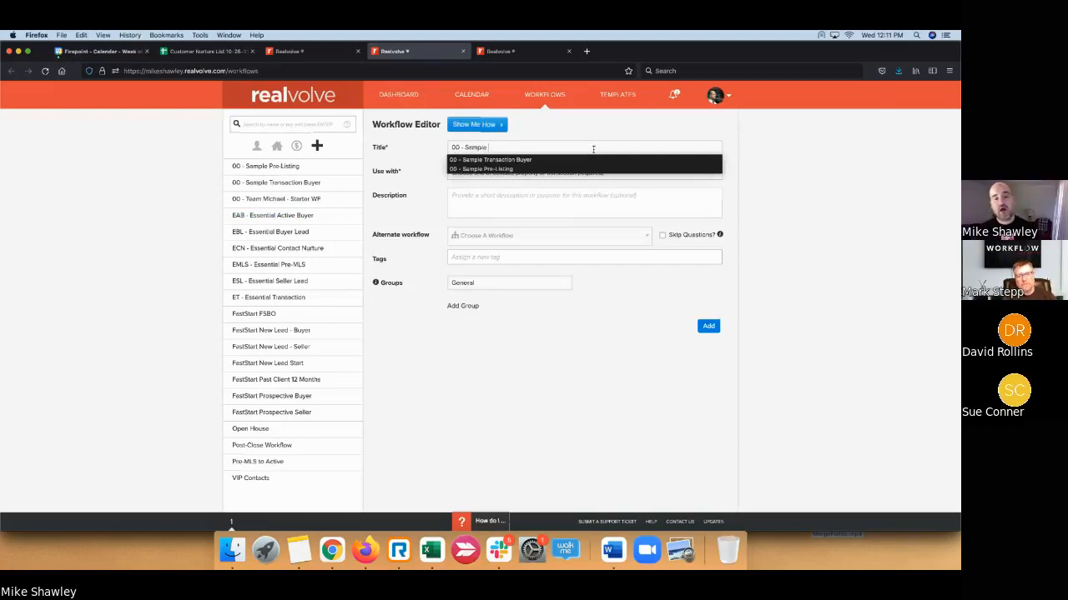
{"action": "type", "text": " SE"}
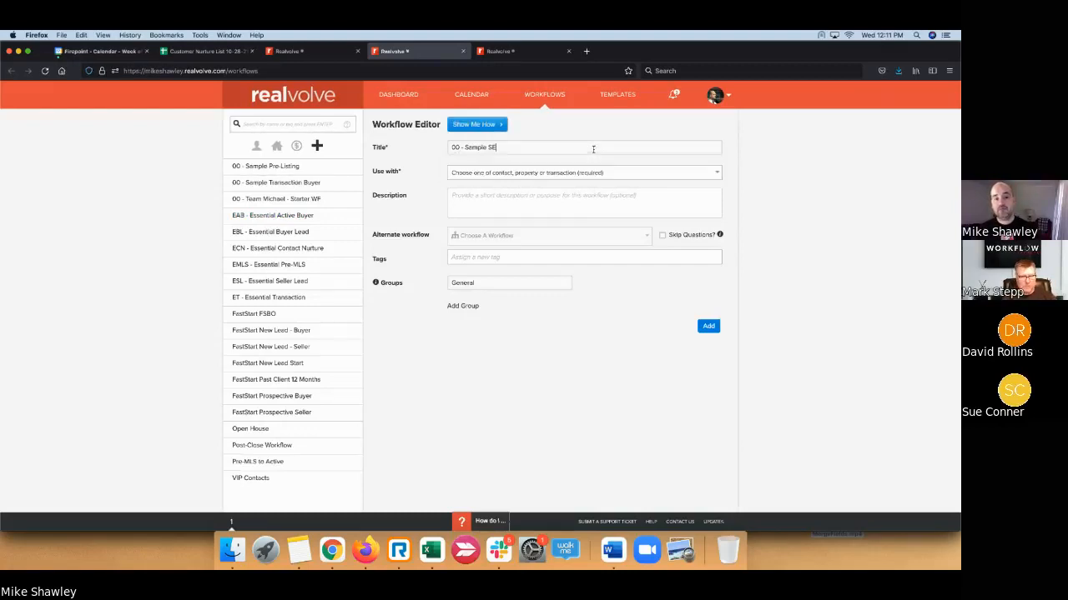
{"action": "type", "text": "ller"}
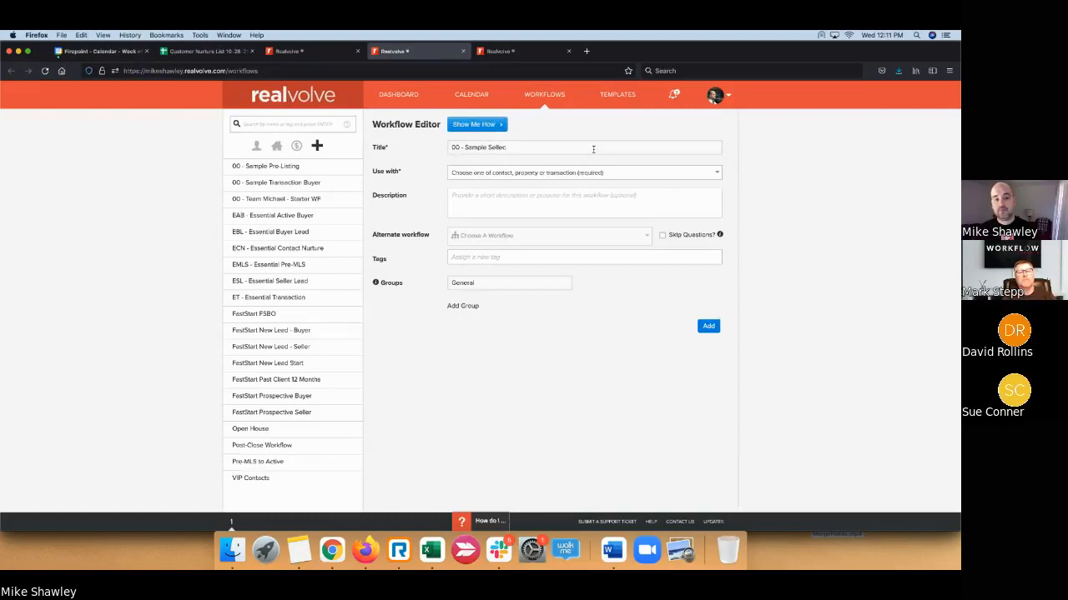
{"action": "type", "text": " Reports"}
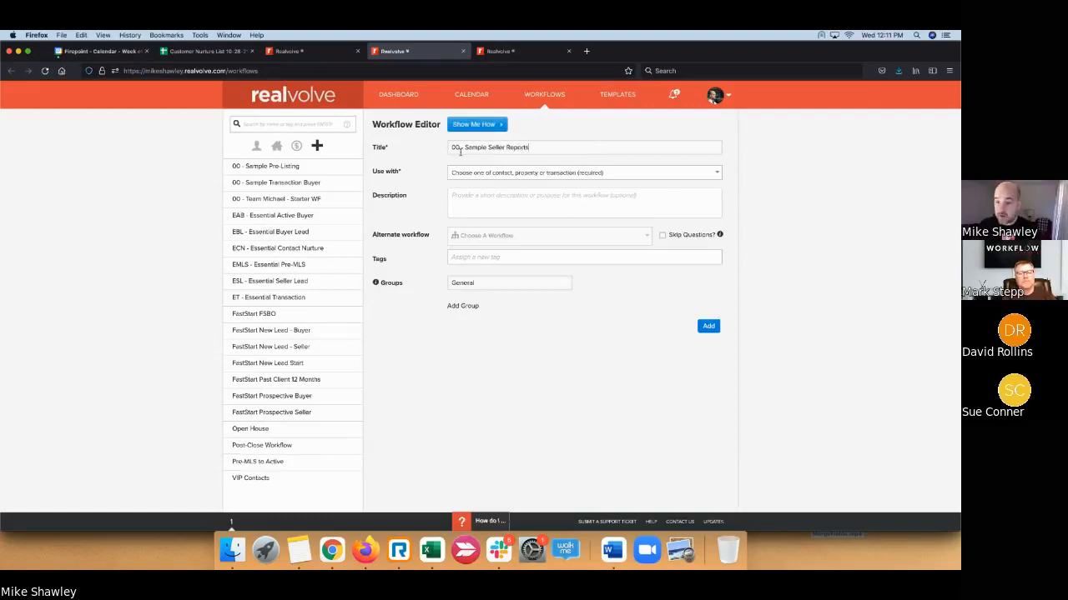
{"action": "left_click", "coordinate": [481, 177]}
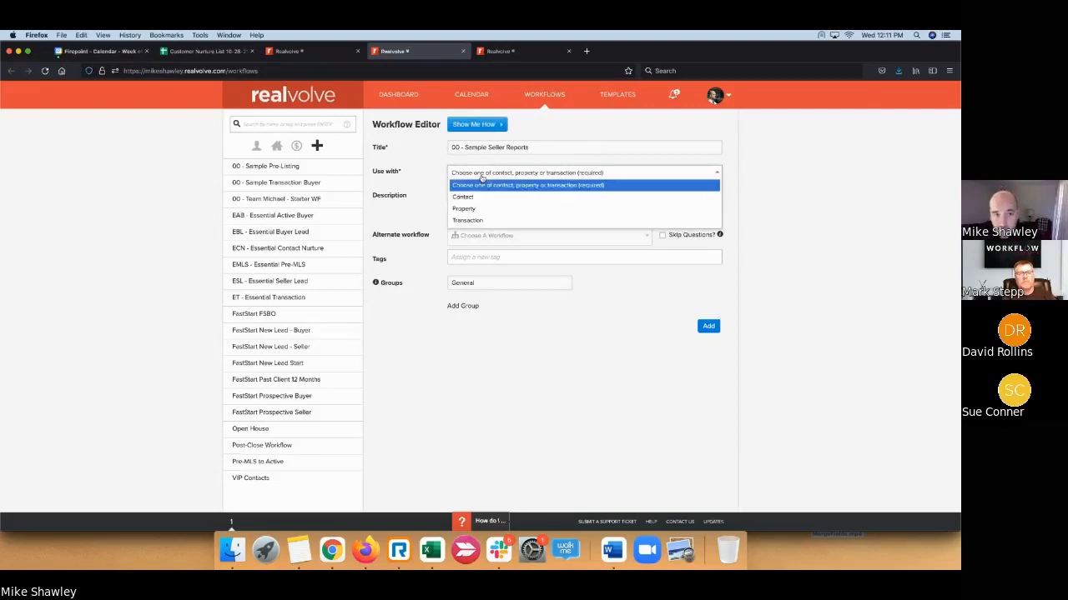
{"action": "left_click", "coordinate": [478, 210]}
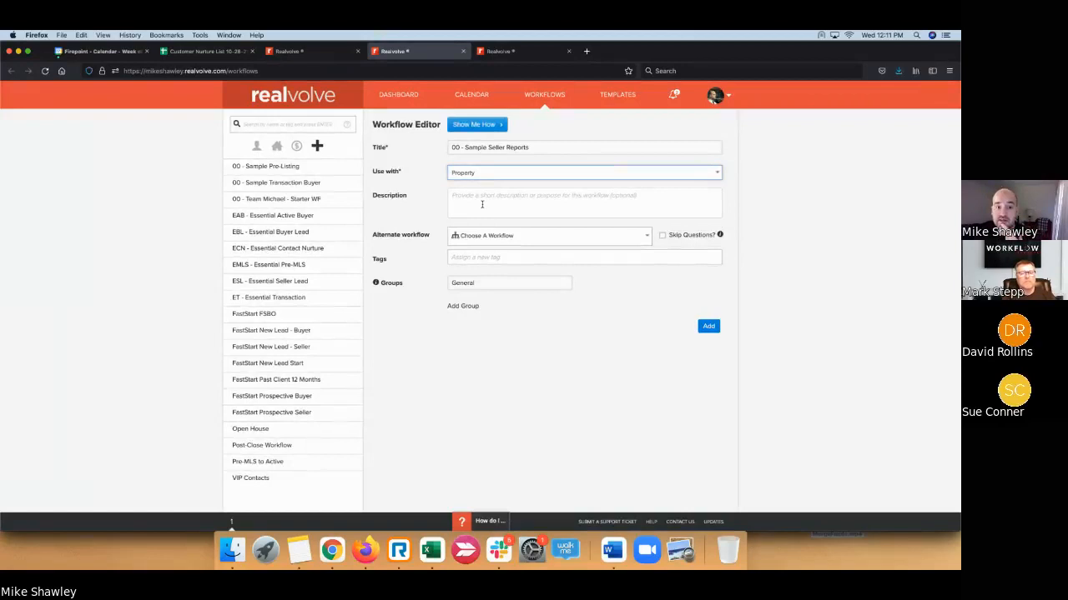
- Describe it as 'Periodic information entry for a Seller report delivered at the start of each new week'
{"action": "left_click", "coordinate": [481, 204]}
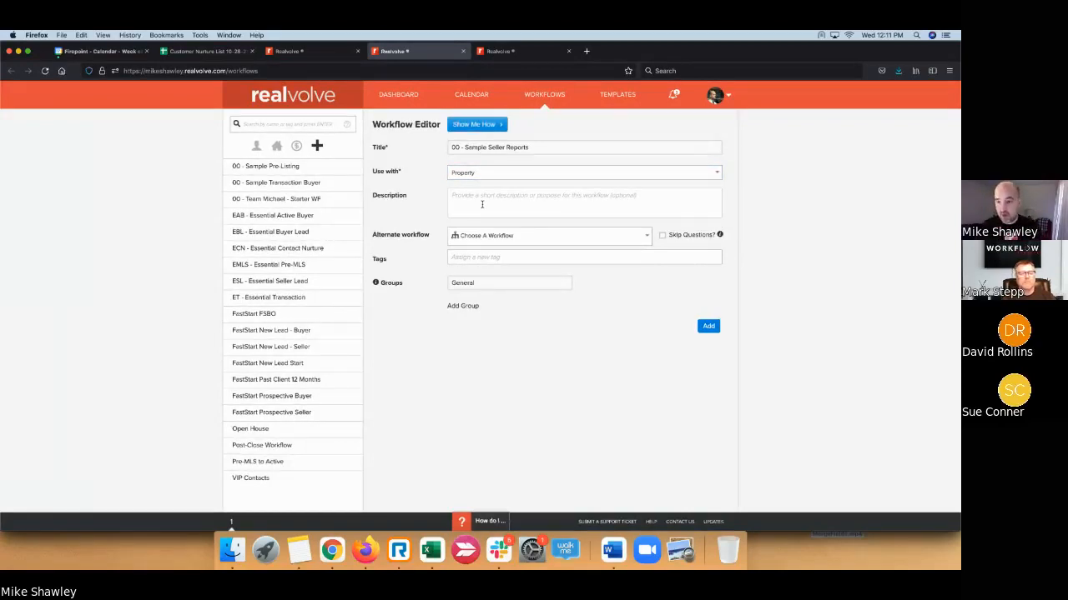
{"action": "type", "text": "Per"}
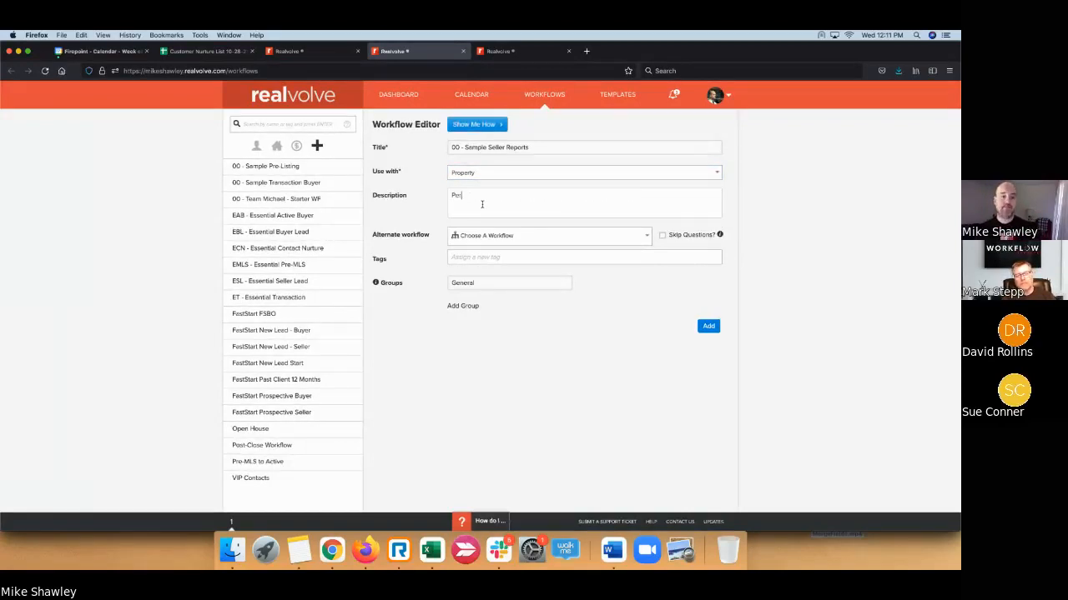
{"action": "type", "text": "iodic"}
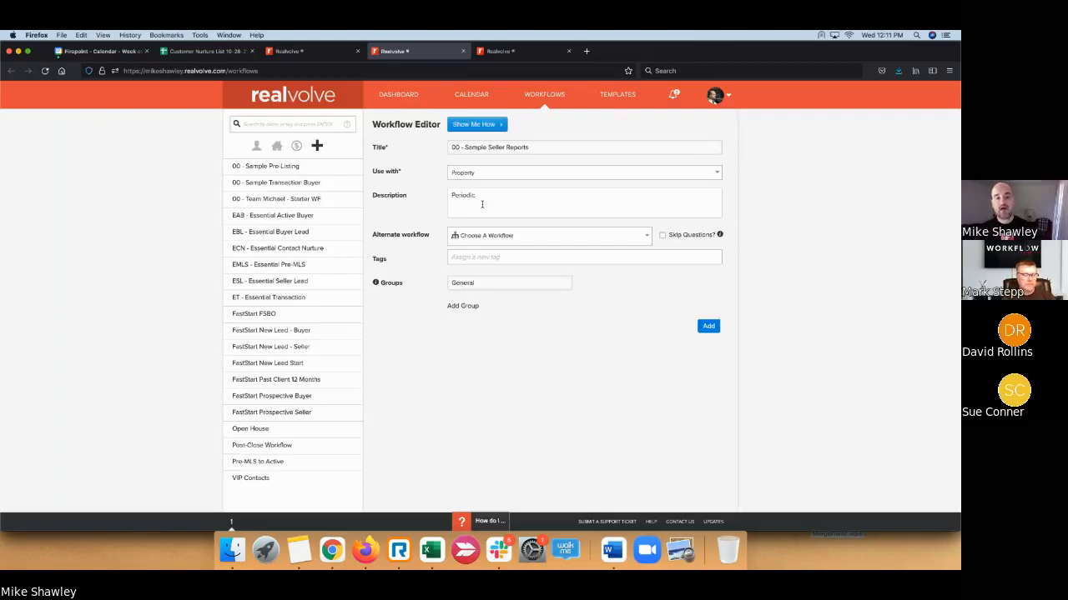
{"action": "type", "text": " inf"}
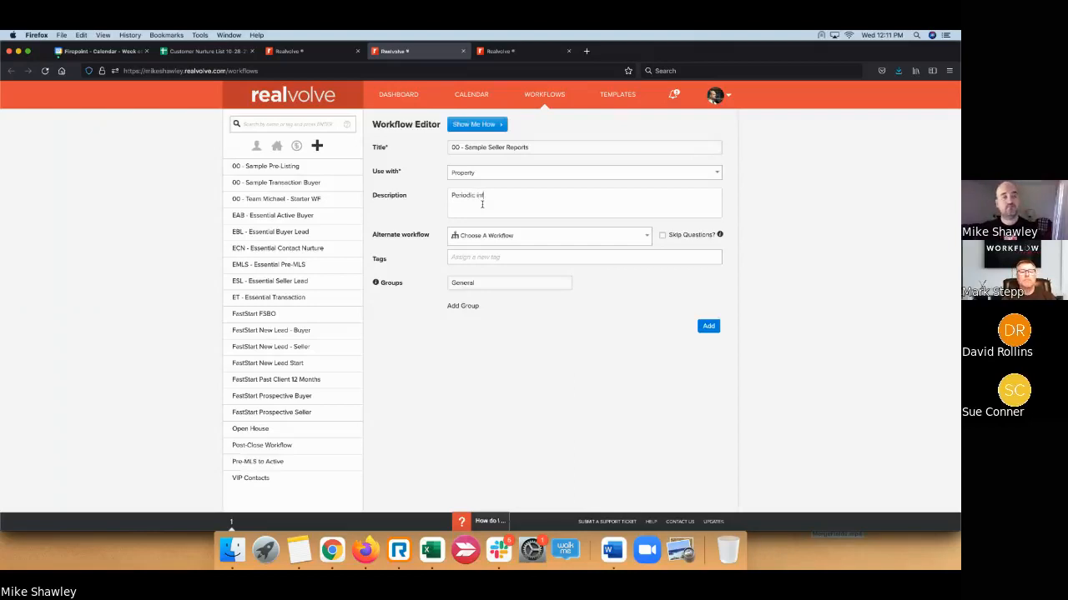
{"action": "type", "text": "ormation entry for a "}
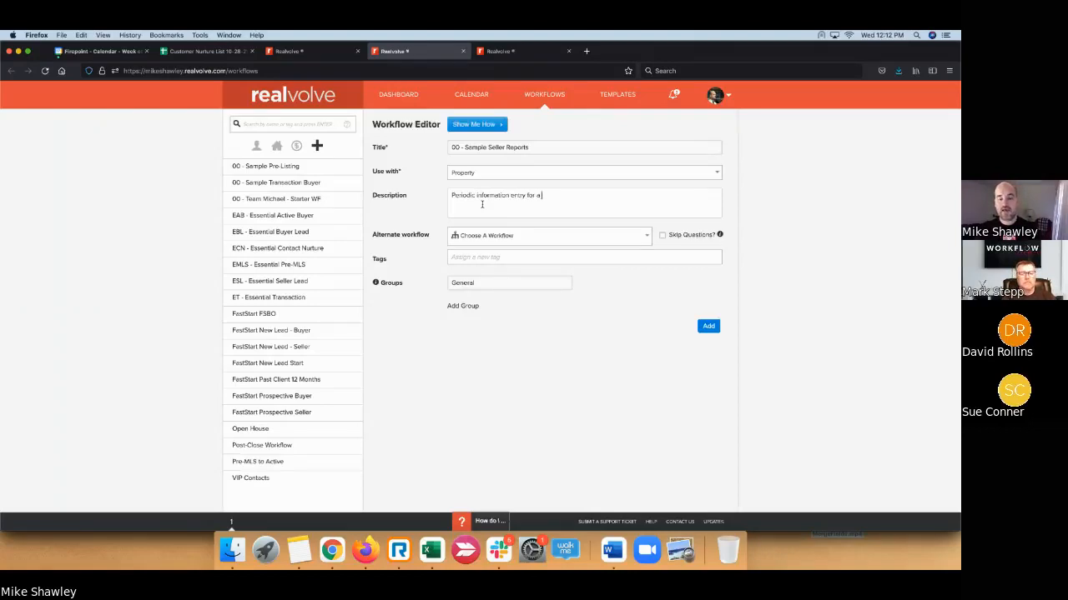
{"action": "type", "text": "Seller "}
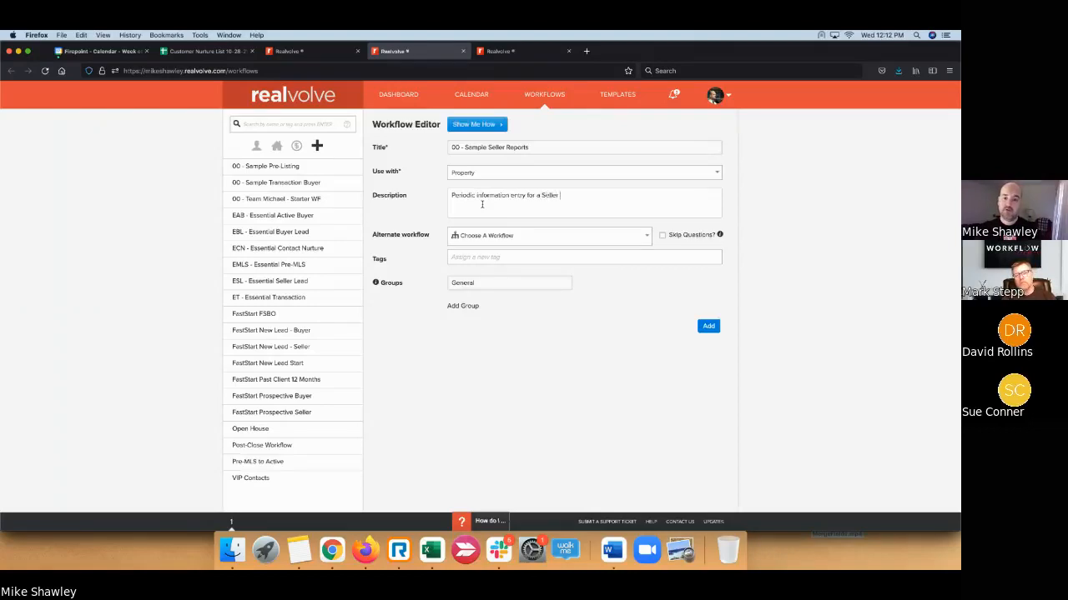
{"action": "type", "text": "report deli"}
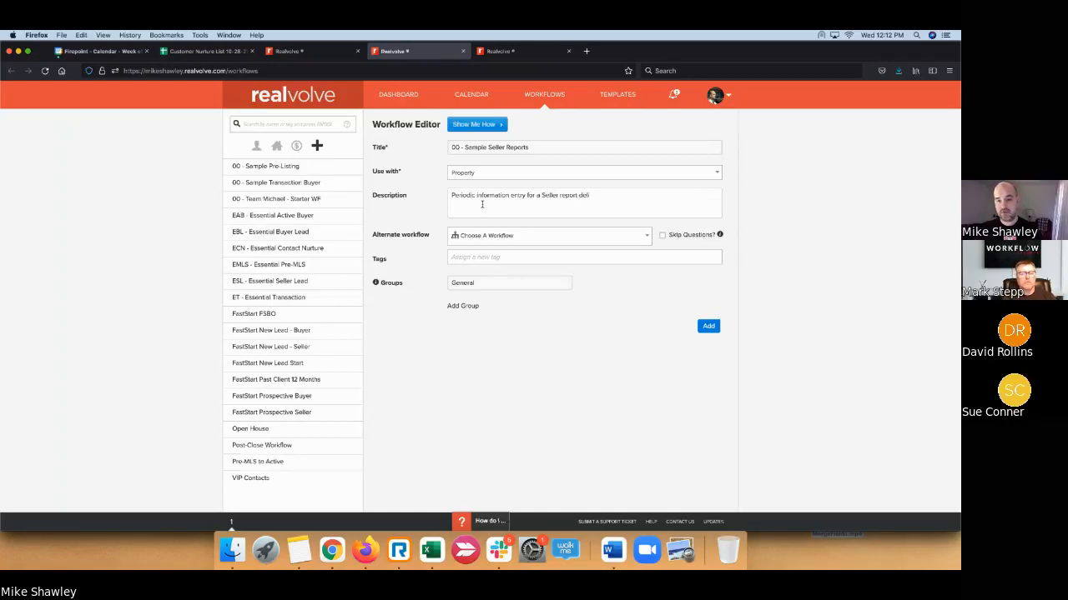
{"action": "type", "text": "vered at the"}
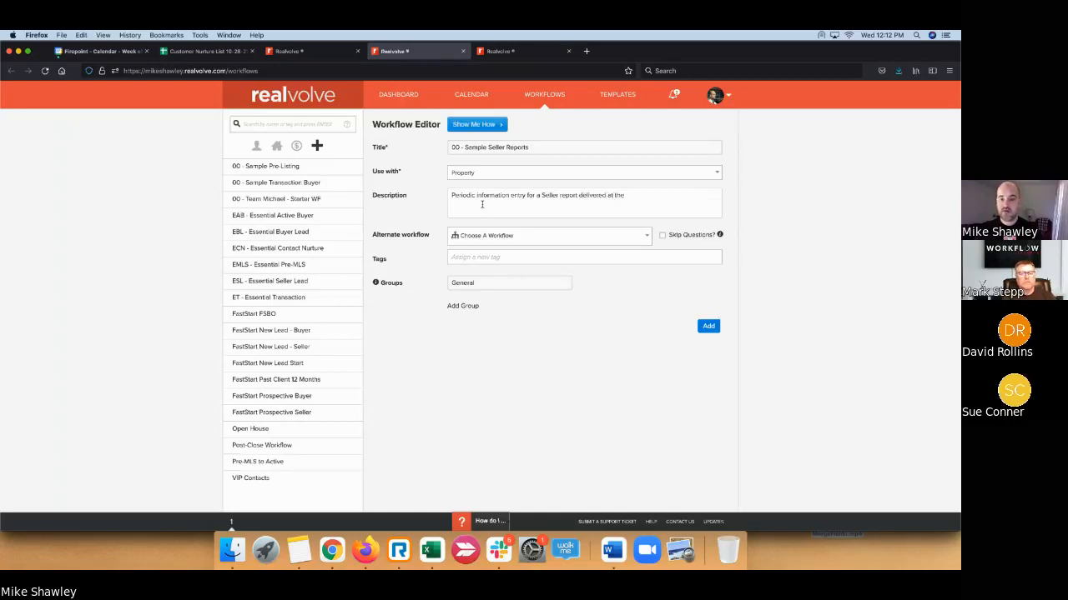
{"action": "type", "text": " start of each new wekk."}
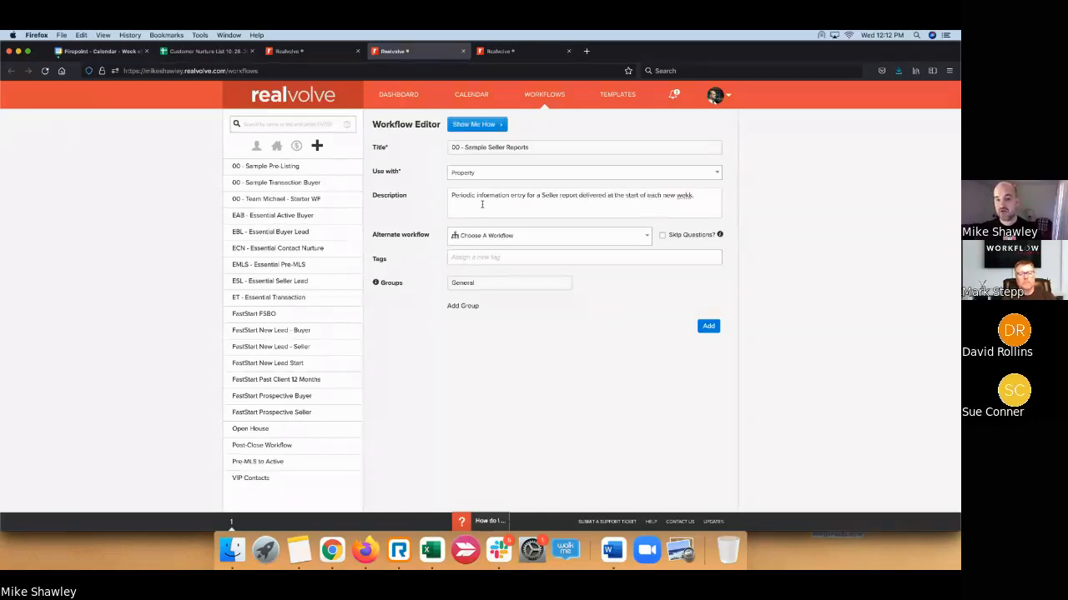
{"action": "key", "text": "BackSpace"}
{"action": "key", "text": "BackSpace"}
{"action": "key", "text": "BackSpace"}
{"action": "type", "text": "ek"}
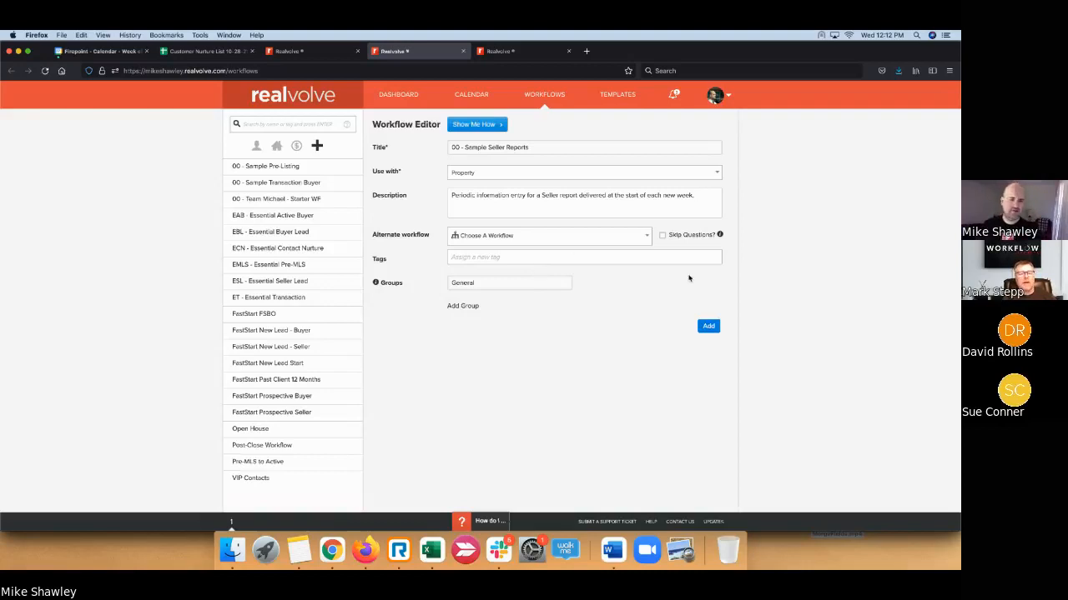
- Save the new 00 - Sample Seller Reports workflow
{"action": "left_click", "coordinate": [708, 327]}
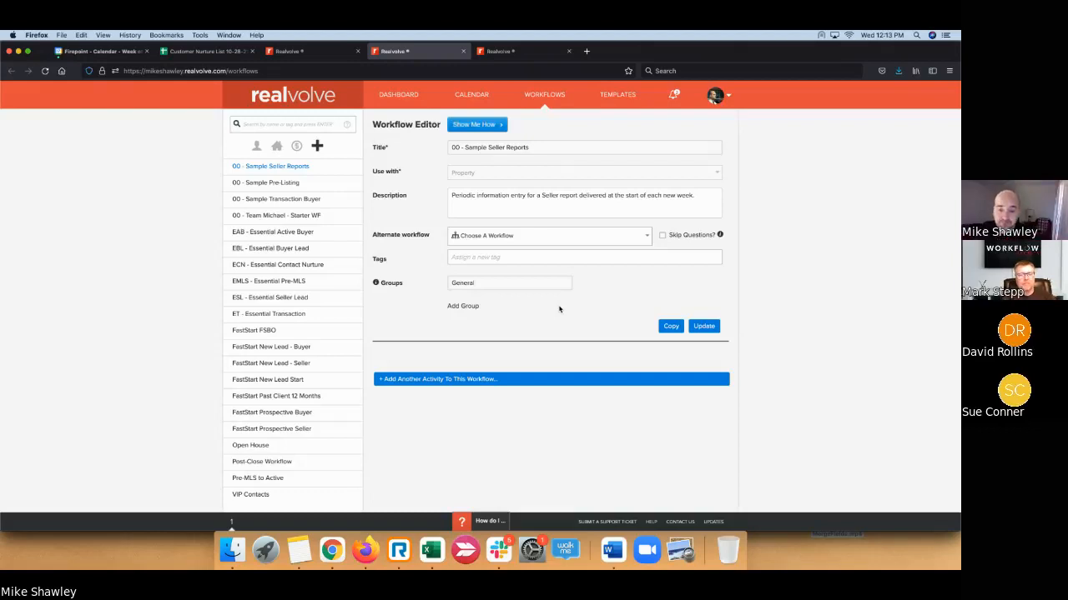
- Add a To Do activity titled 'What happened with [[Property#PropertyStreetAddress]] Today?'
{"action": "left_click", "coordinate": [519, 381]}
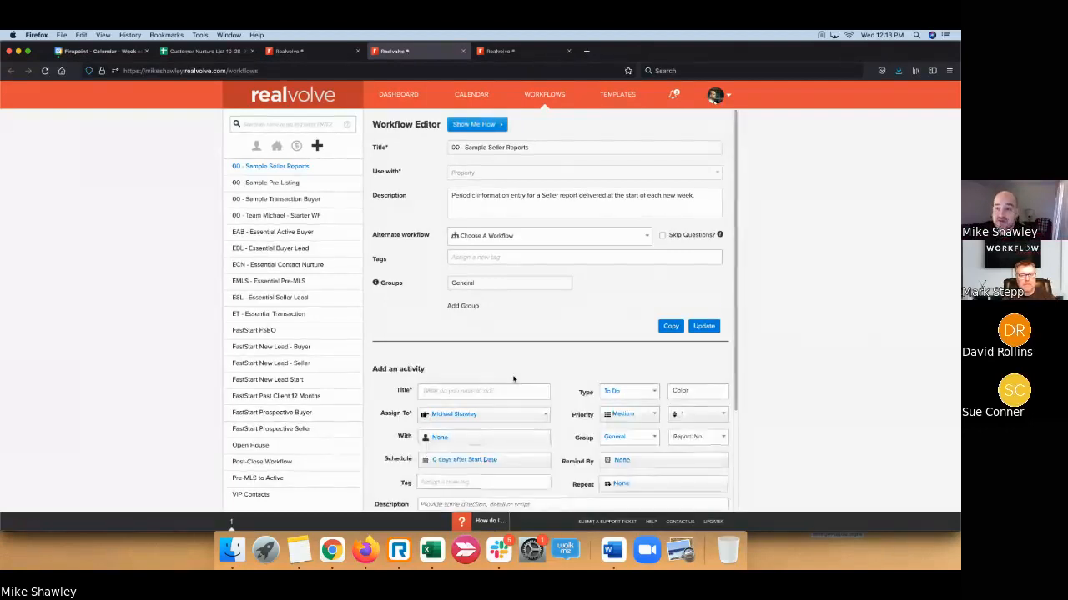
{"action": "left_click", "coordinate": [514, 392]}
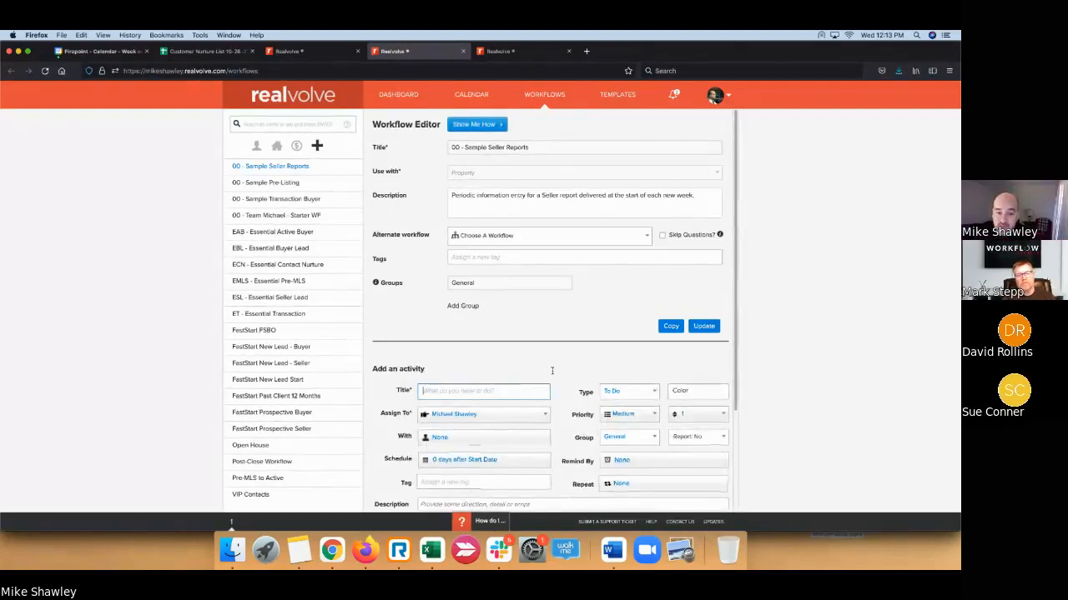
{"action": "left_click", "coordinate": [589, 357]}
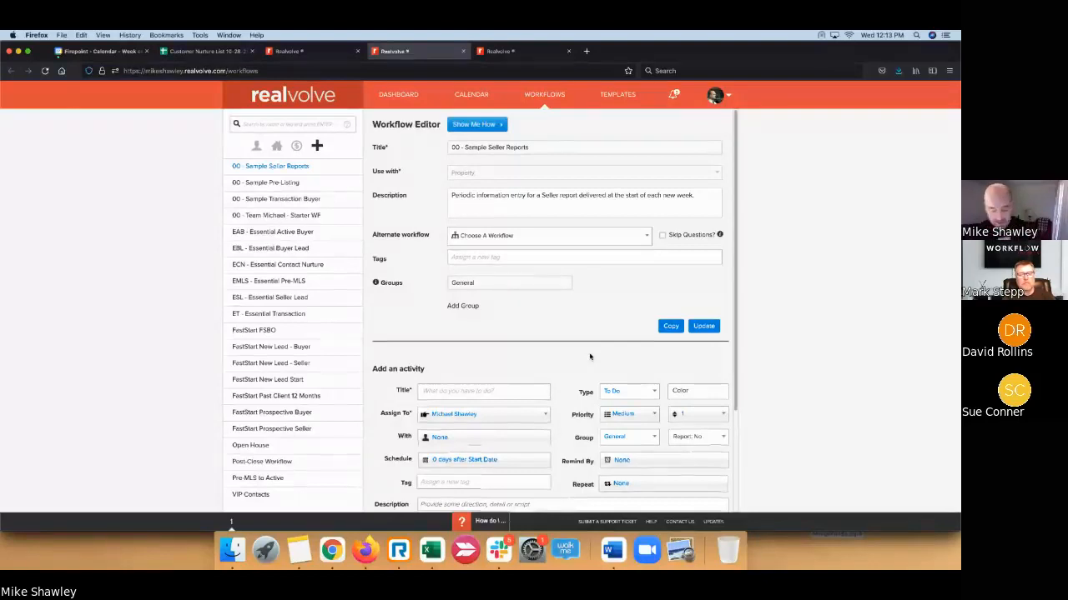
{"action": "type", "text": "What"}
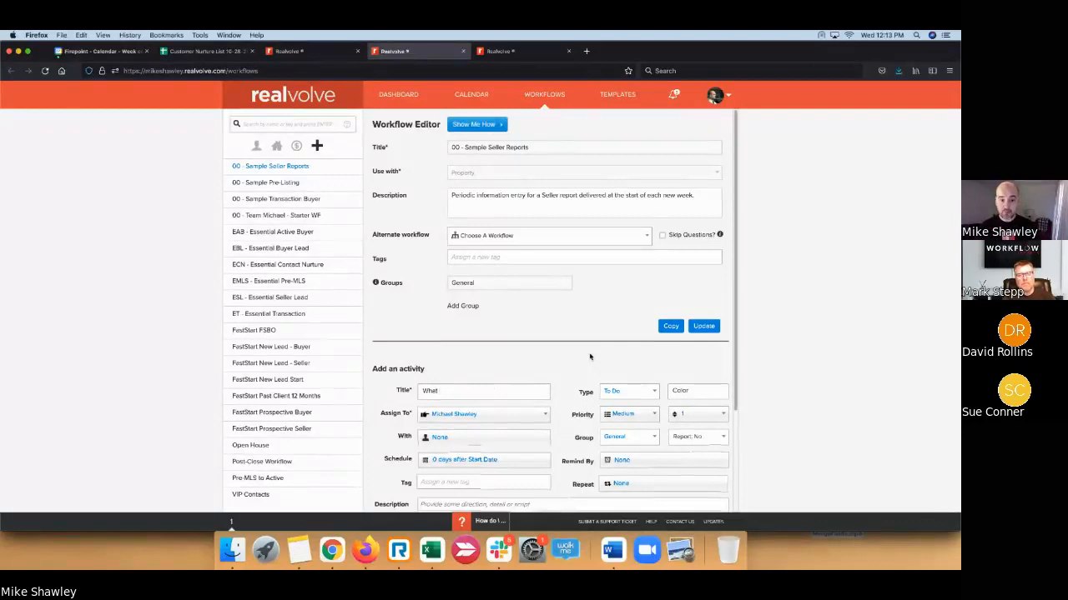
{"action": "type", "text": " happened with "}
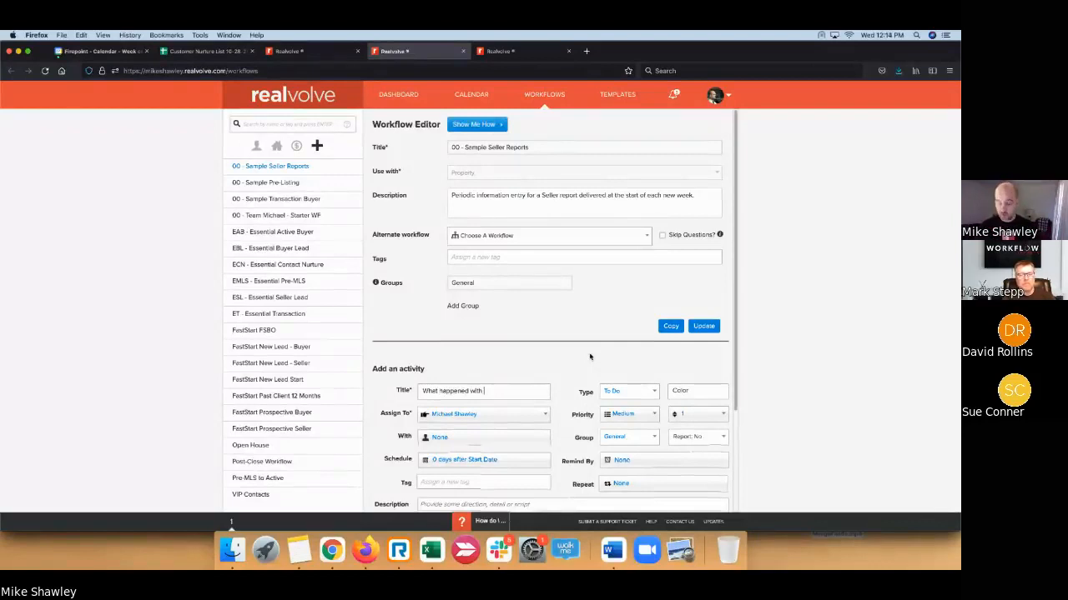
{"action": "type", "text": "[["}
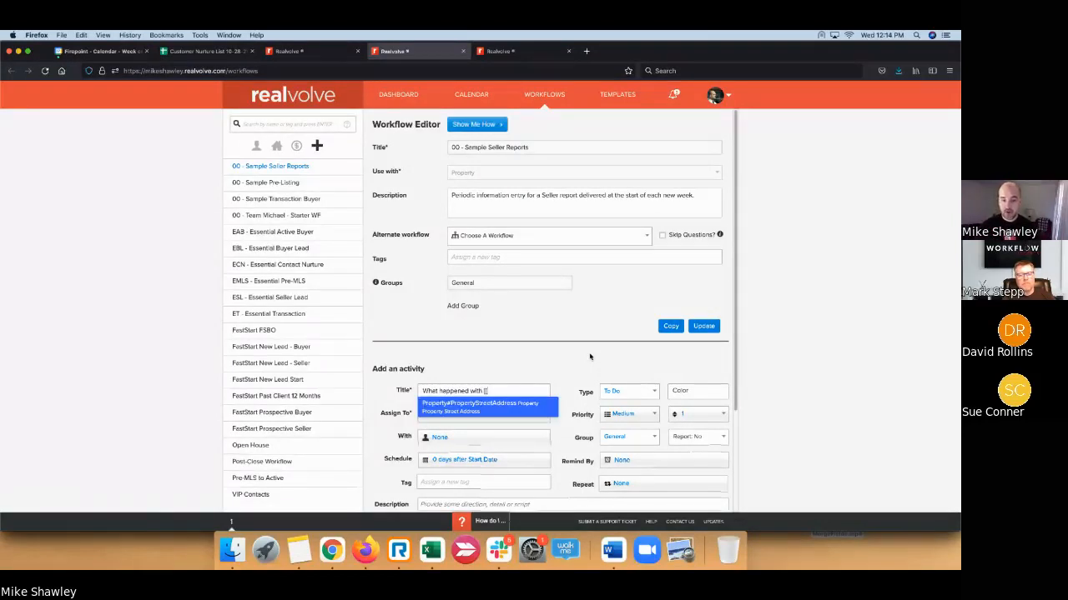
{"action": "left_click", "coordinate": [512, 406]}
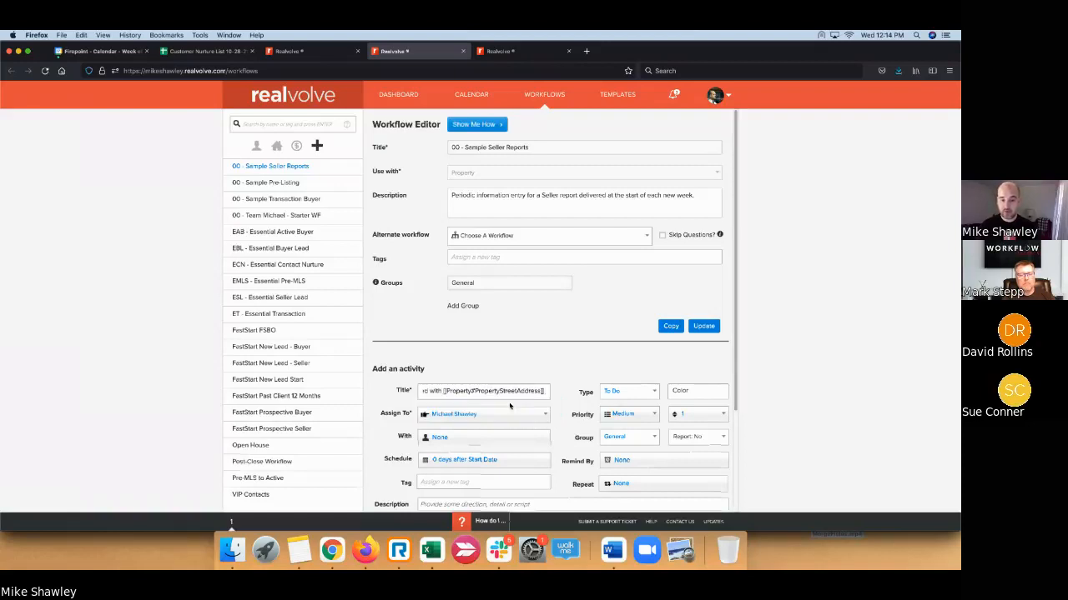
{"action": "type", "text": "Today?"}
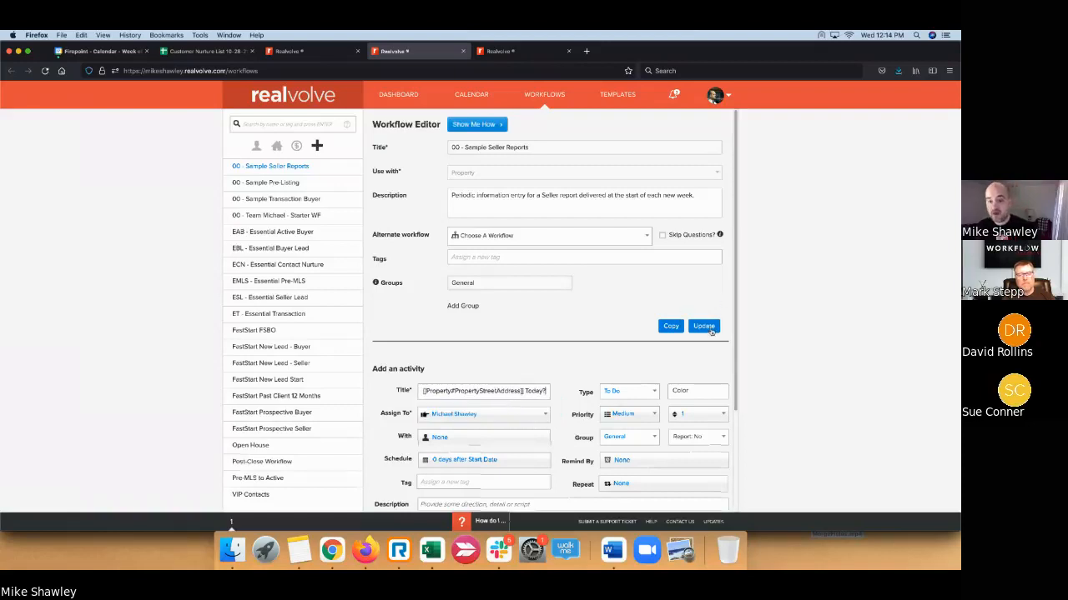
- Set the activity colour to yellow
{"action": "scroll", "coordinate": [714, 354], "scroll_direction": "down", "scroll_amount": 1}
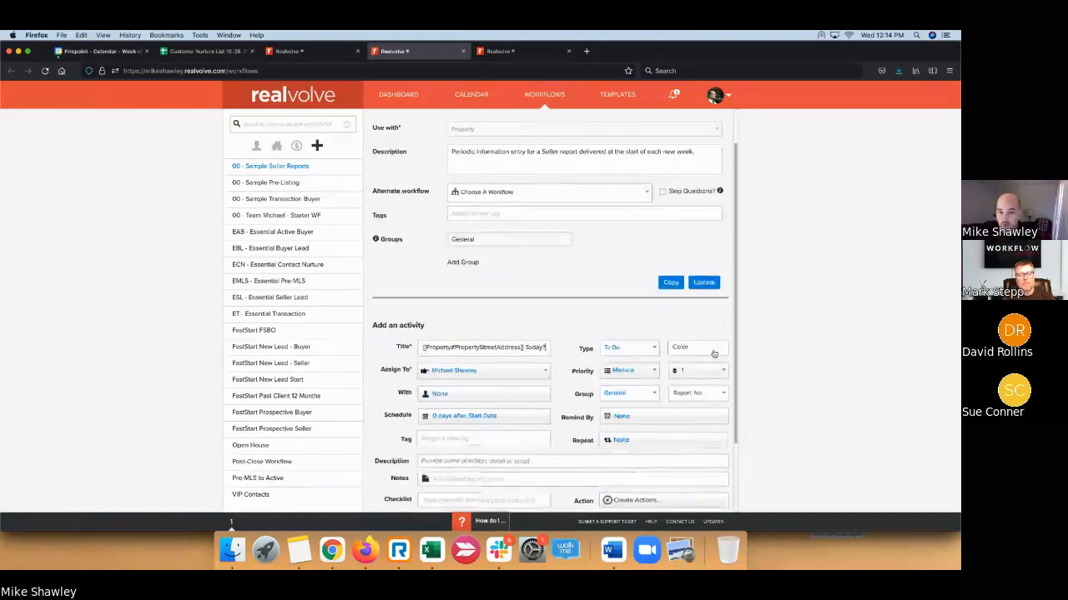
{"action": "left_click", "coordinate": [714, 353]}
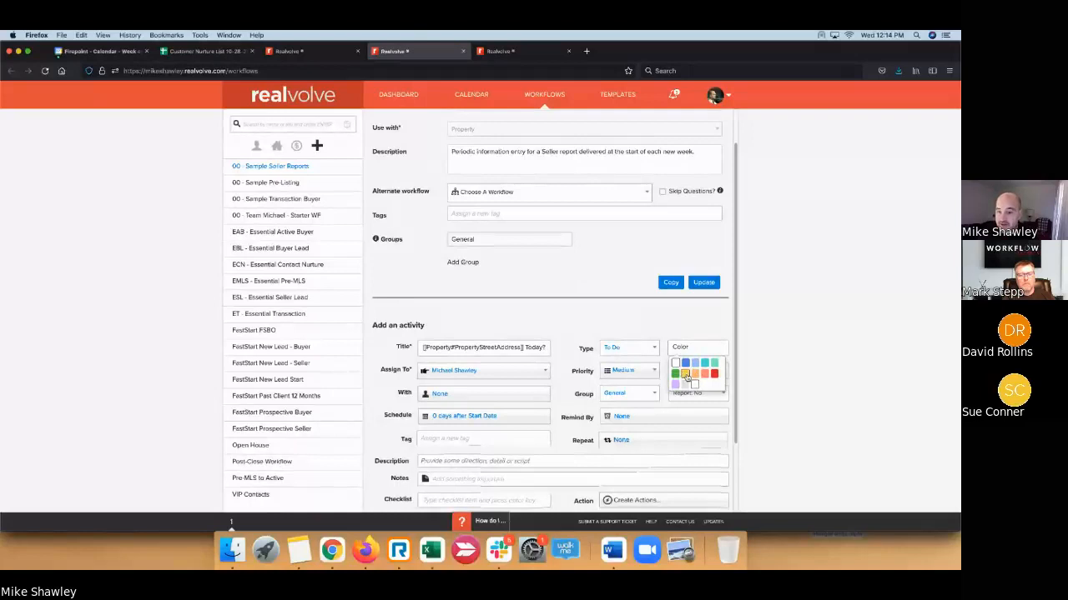
{"action": "left_click", "coordinate": [686, 374]}
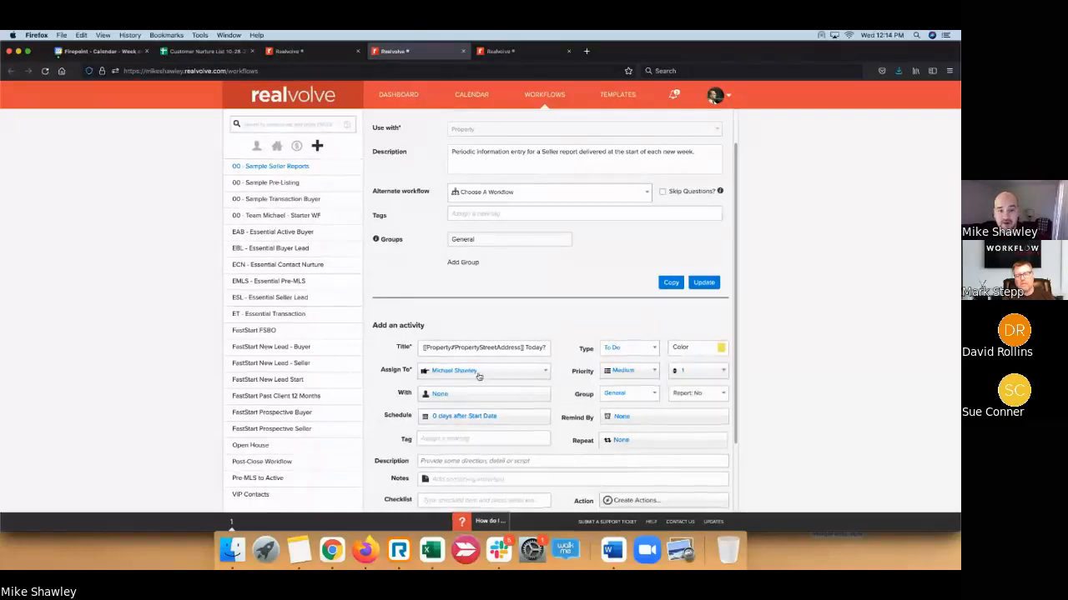
- Assign the activity to the Listing Coordinator
{"action": "left_click", "coordinate": [516, 375]}
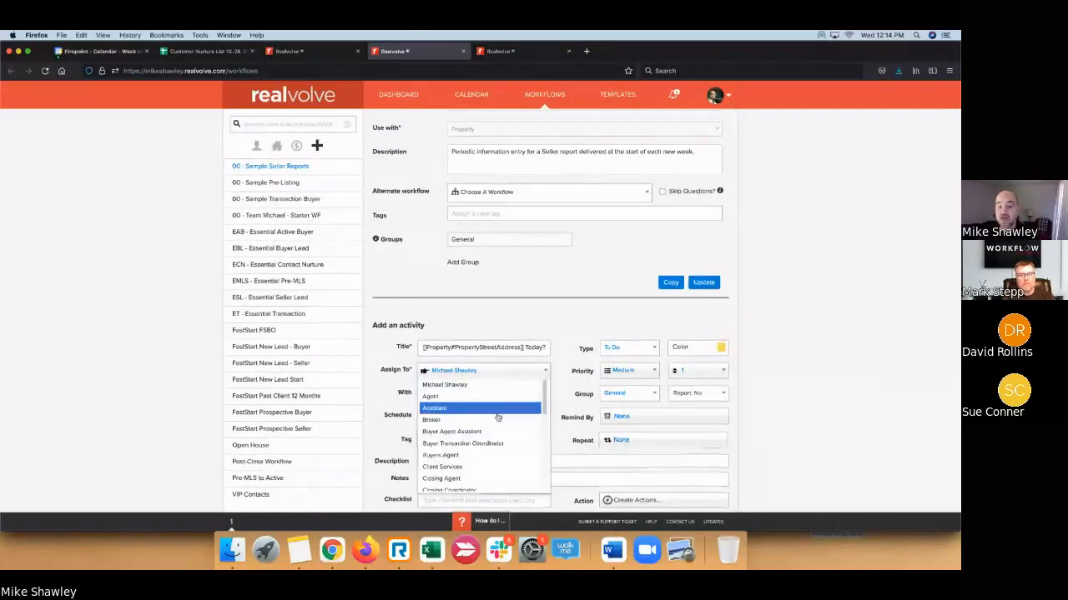
{"action": "scroll", "coordinate": [497, 417], "scroll_direction": "down", "scroll_amount": 5}
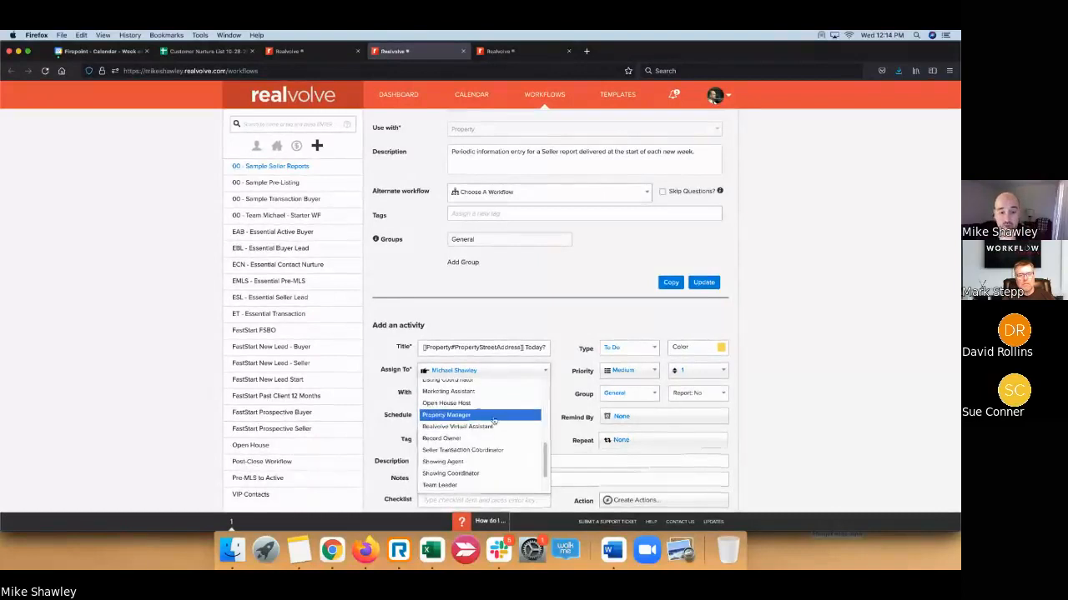
{"action": "scroll", "coordinate": [472, 412], "scroll_direction": "up", "scroll_amount": 4}
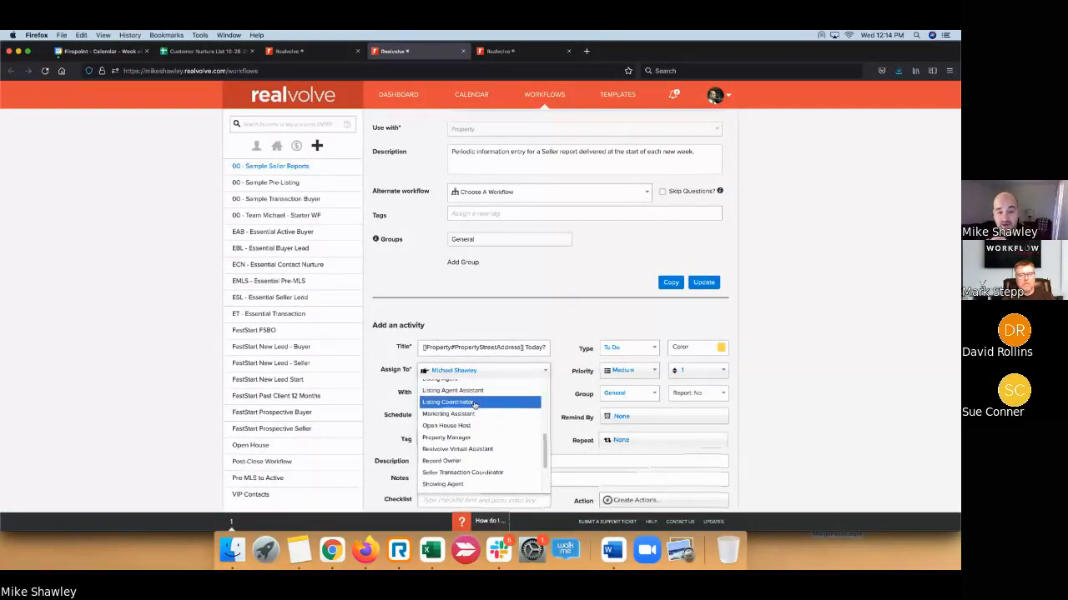
{"action": "left_click", "coordinate": [474, 405]}
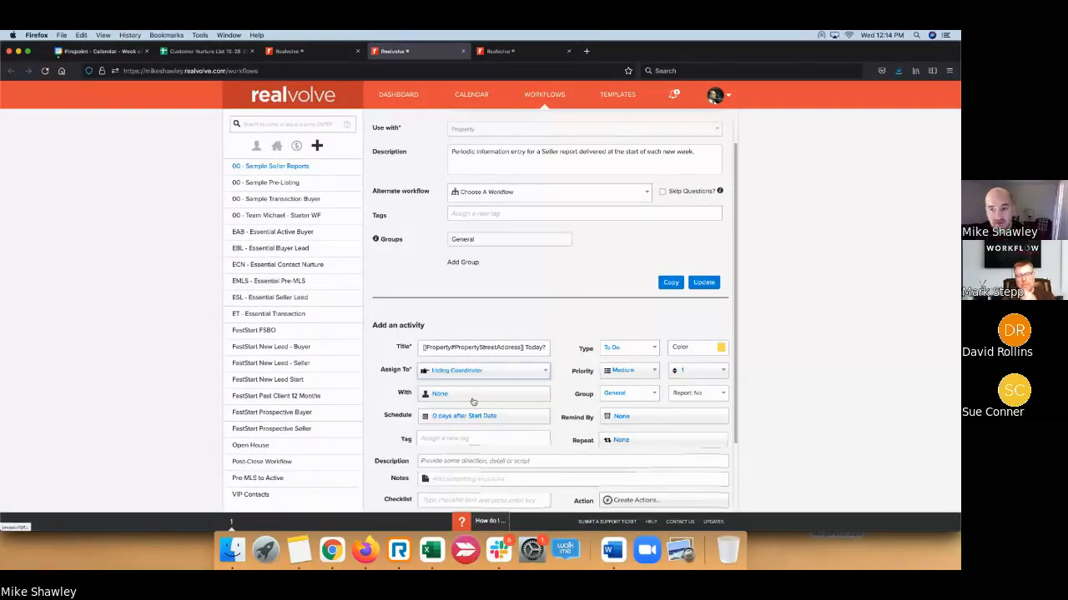
{"action": "left_click", "coordinate": [493, 348]}
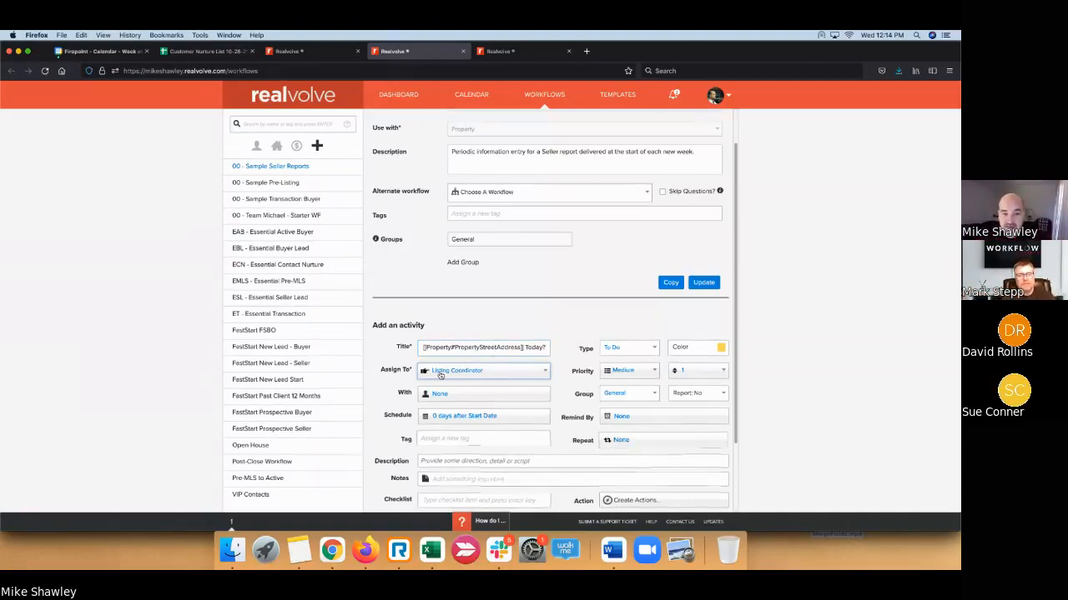
{"action": "scroll", "coordinate": [500, 368], "scroll_direction": "down", "scroll_amount": 2}
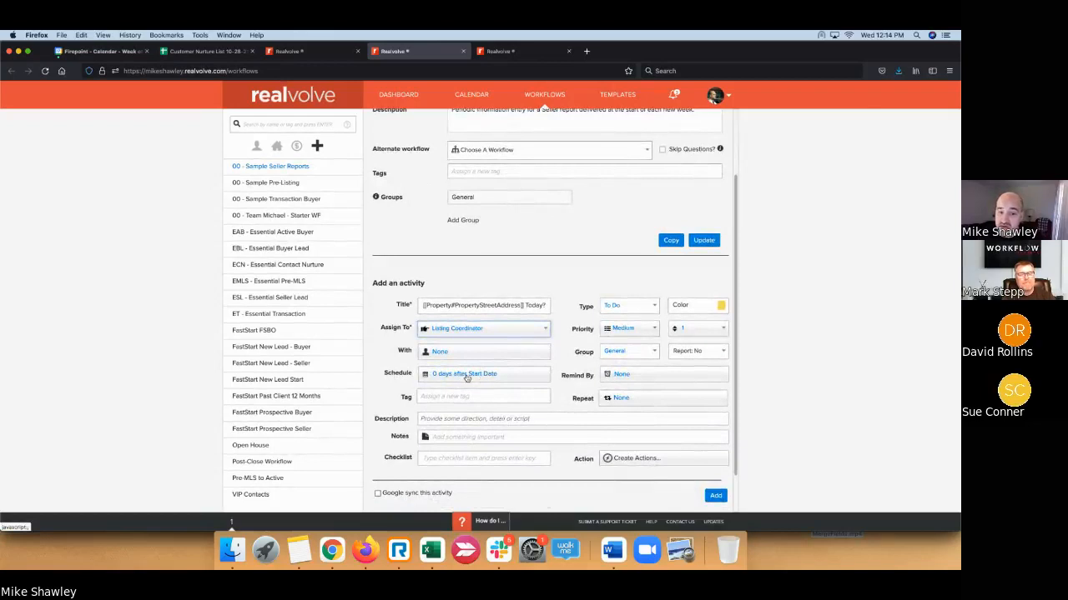
- Try the specific-date and no-date options, then return the due date to a computed date
{"action": "left_click", "coordinate": [467, 375]}
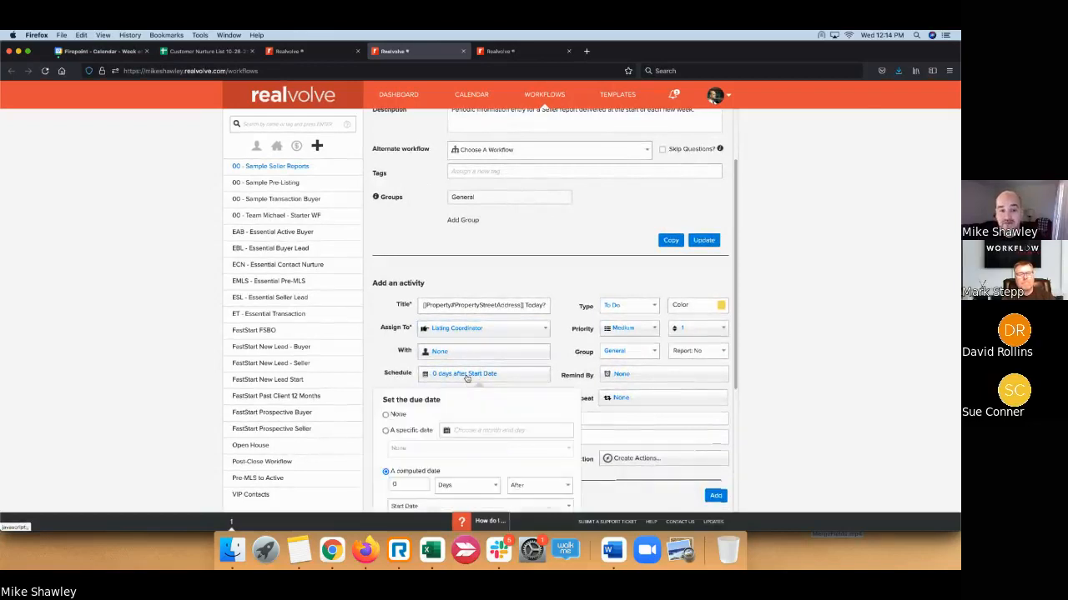
{"action": "scroll", "coordinate": [467, 367], "scroll_direction": "down", "scroll_amount": 4}
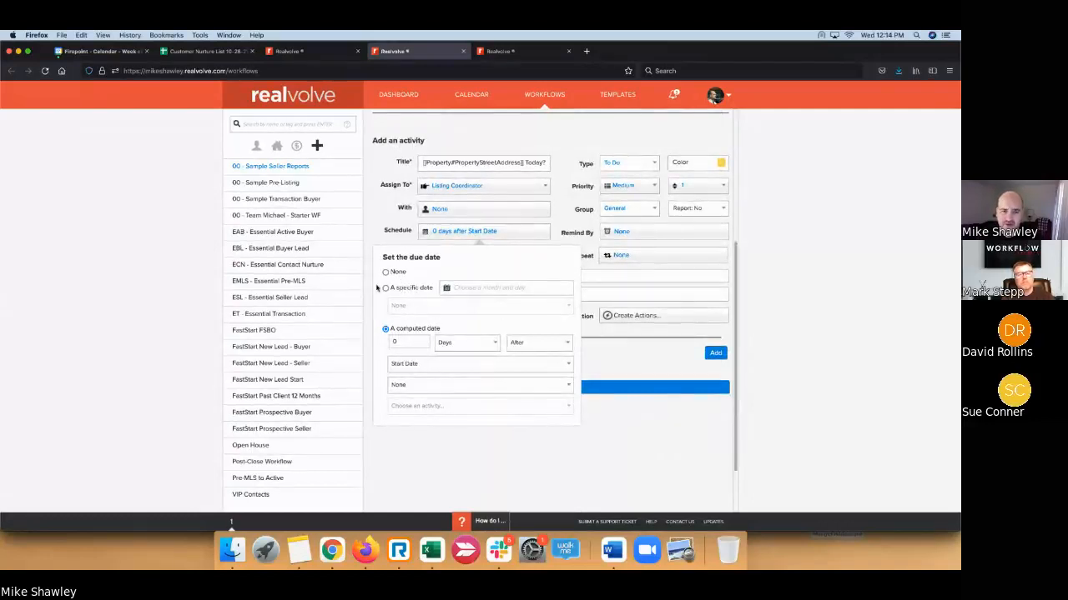
{"action": "left_click", "coordinate": [385, 288]}
{"action": "left_click", "coordinate": [408, 305]}
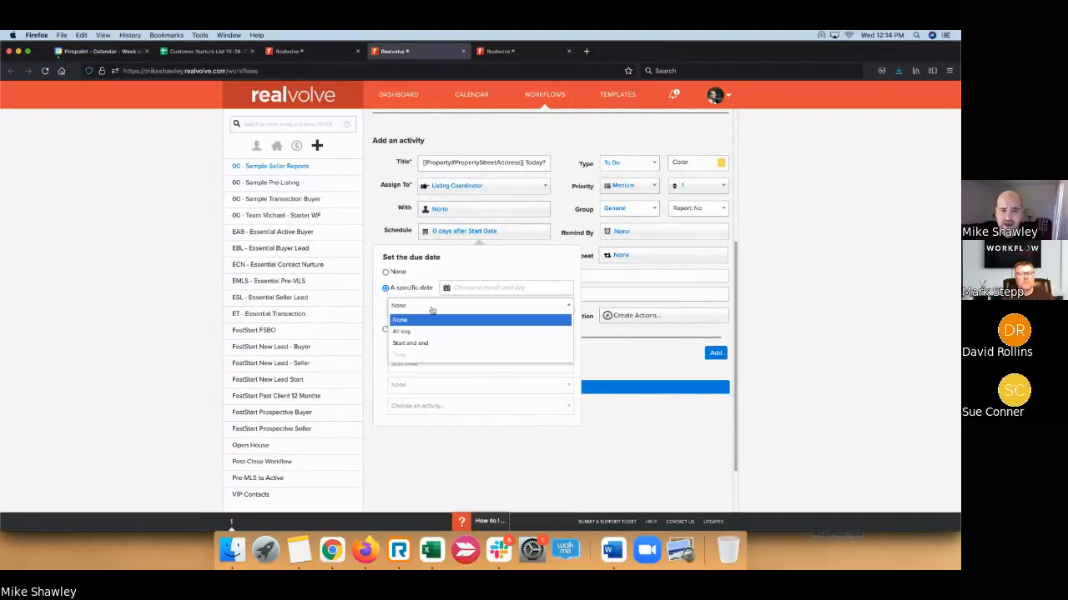
{"action": "left_click", "coordinate": [397, 272]}
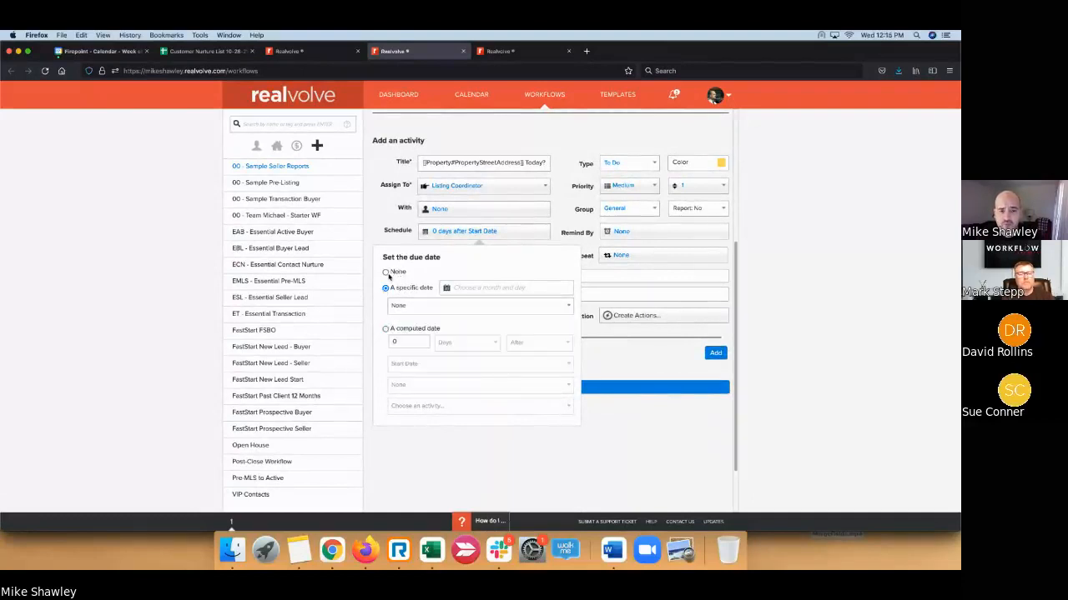
{"action": "left_click", "coordinate": [386, 272]}
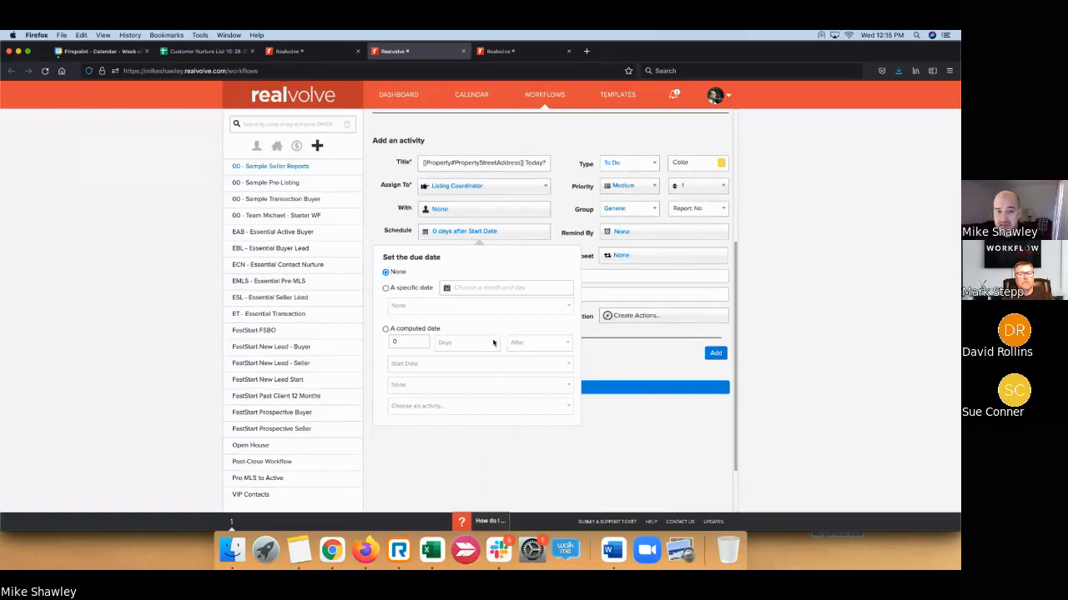
{"action": "left_click", "coordinate": [385, 328]}
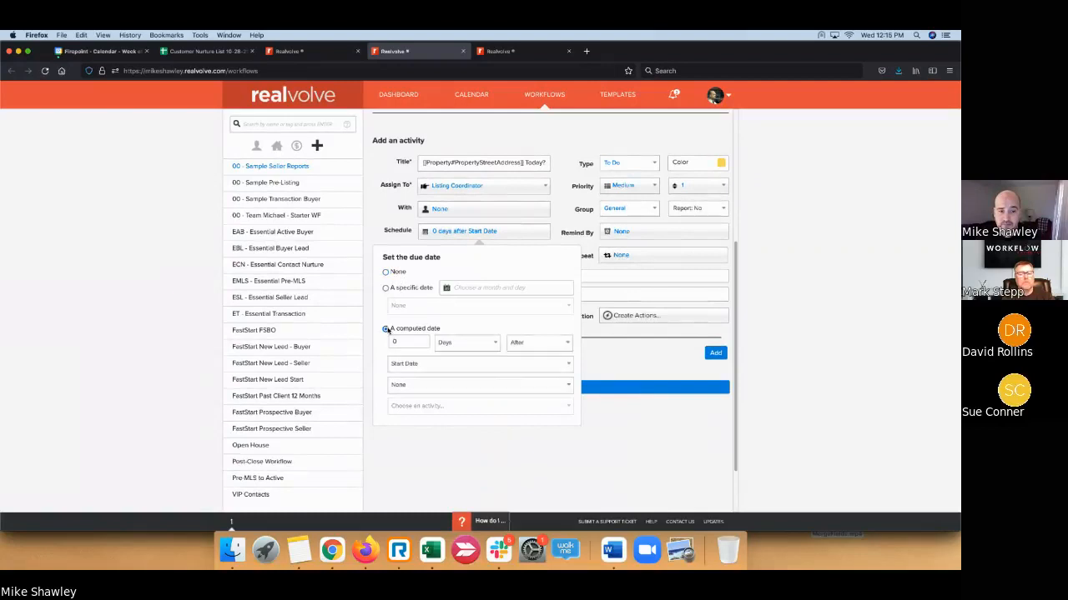
- Compute the due date as 0 days after Start Date with due time None
{"action": "left_click", "coordinate": [548, 366]}
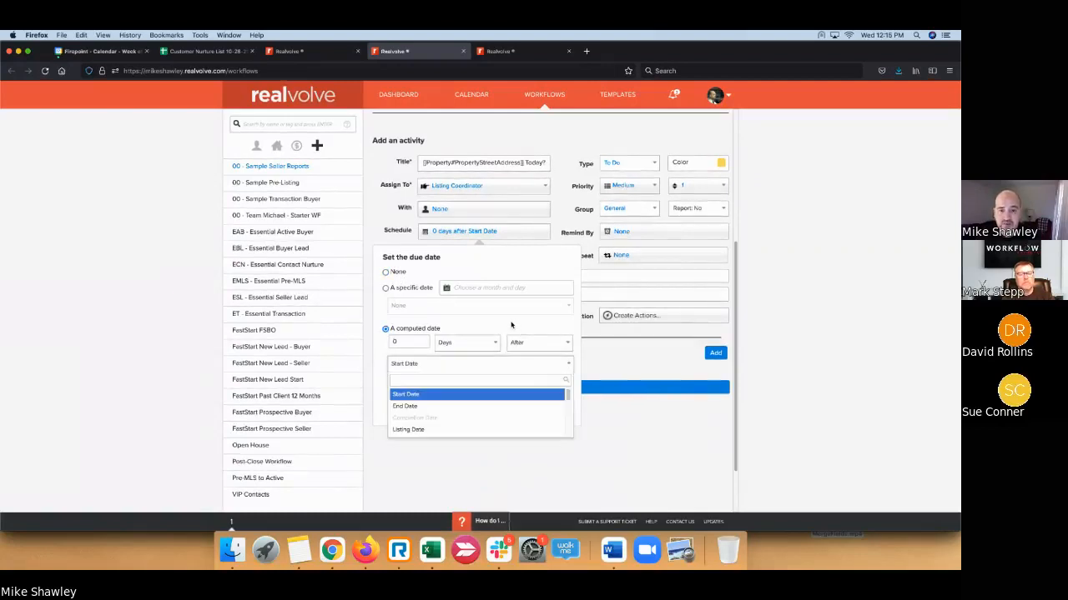
{"action": "scroll", "coordinate": [514, 342], "scroll_direction": "down", "scroll_amount": 5}
{"action": "scroll", "coordinate": [511, 354], "scroll_direction": "down", "scroll_amount": 5}
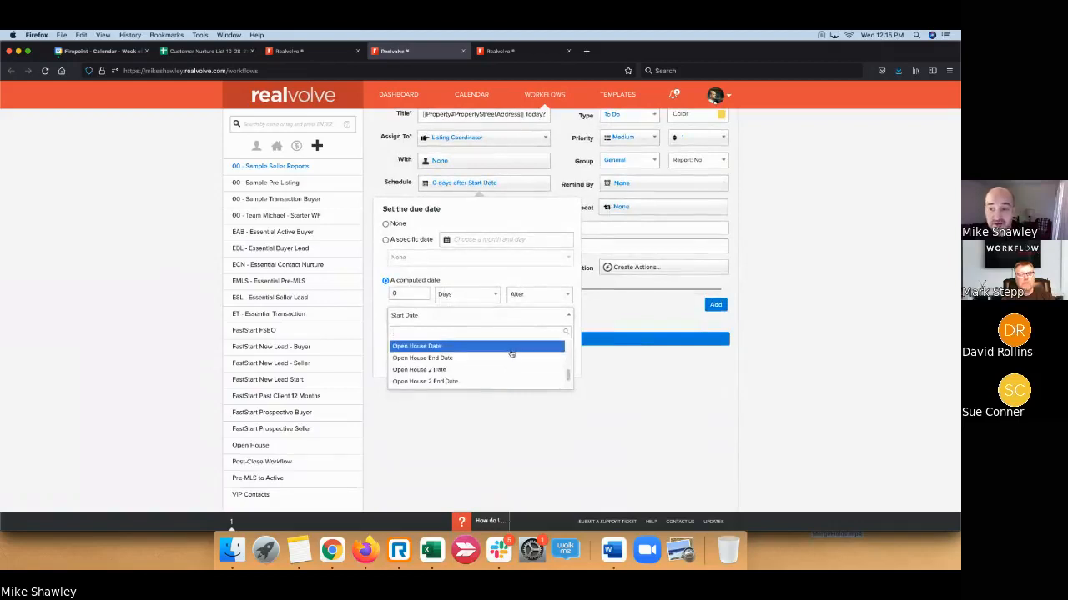
{"action": "scroll", "coordinate": [511, 353], "scroll_direction": "down", "scroll_amount": 5}
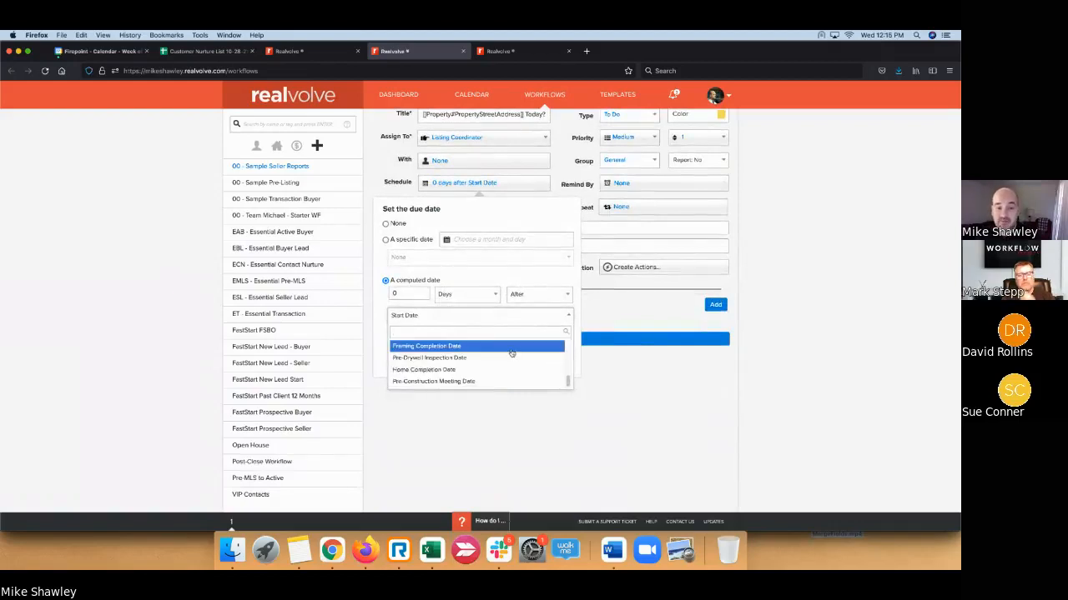
{"action": "scroll", "coordinate": [511, 354], "scroll_direction": "up", "scroll_amount": 15}
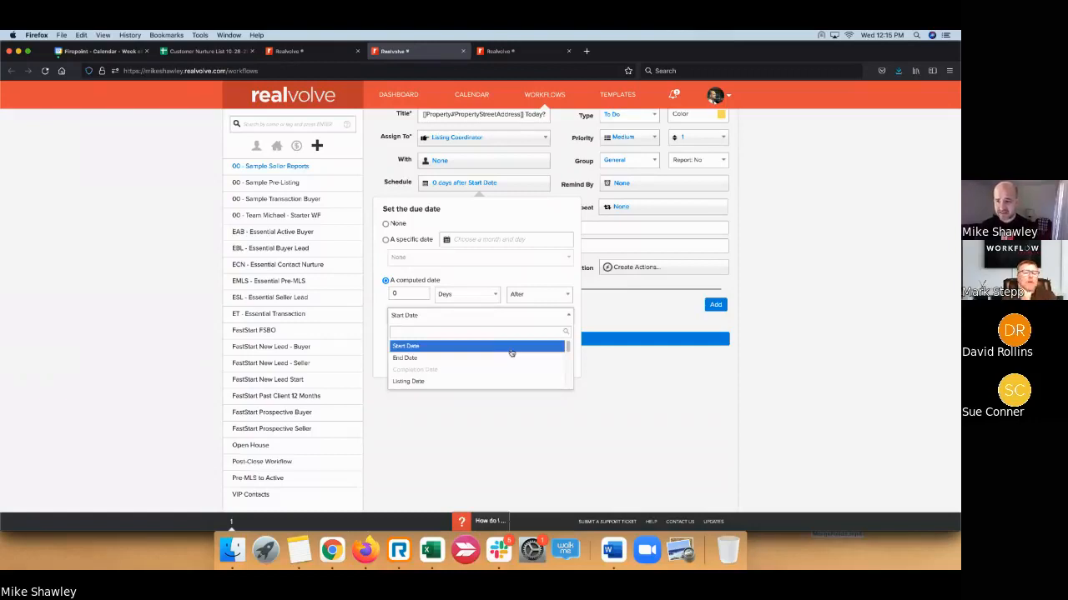
{"action": "scroll", "coordinate": [512, 353], "scroll_direction": "down", "scroll_amount": 2}
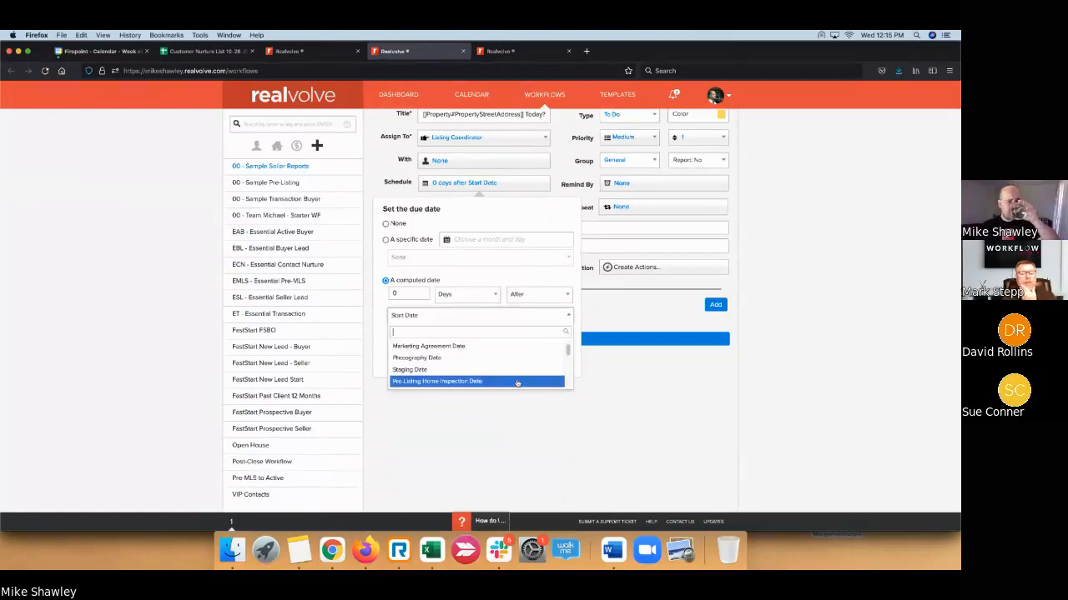
{"action": "scroll", "coordinate": [514, 375], "scroll_direction": "up", "scroll_amount": 3}
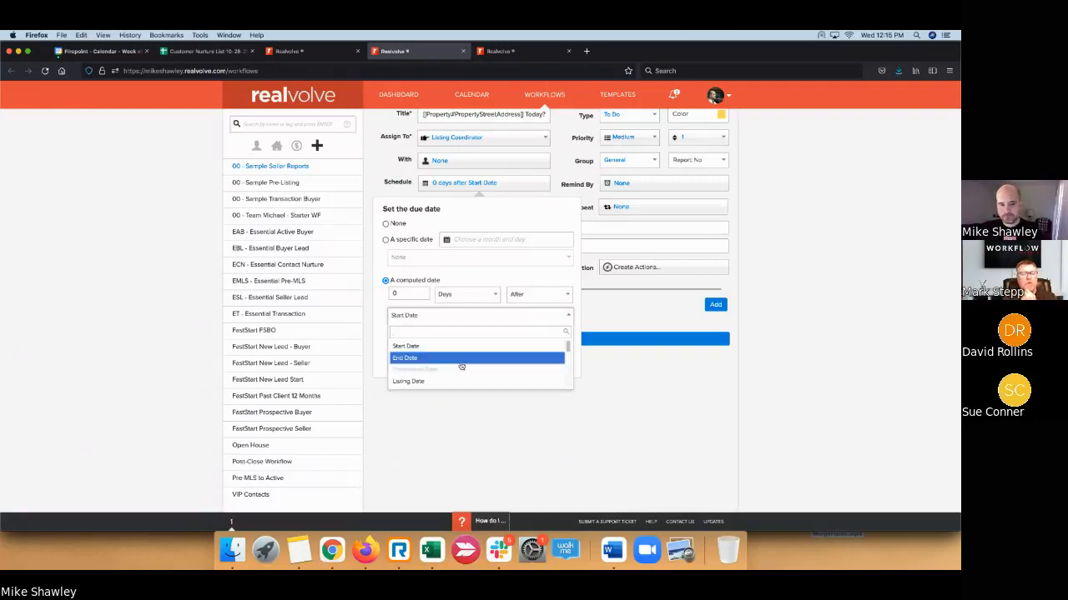
{"action": "scroll", "coordinate": [460, 366], "scroll_direction": "down", "scroll_amount": 3}
{"action": "scroll", "coordinate": [461, 365], "scroll_direction": "down", "scroll_amount": 3}
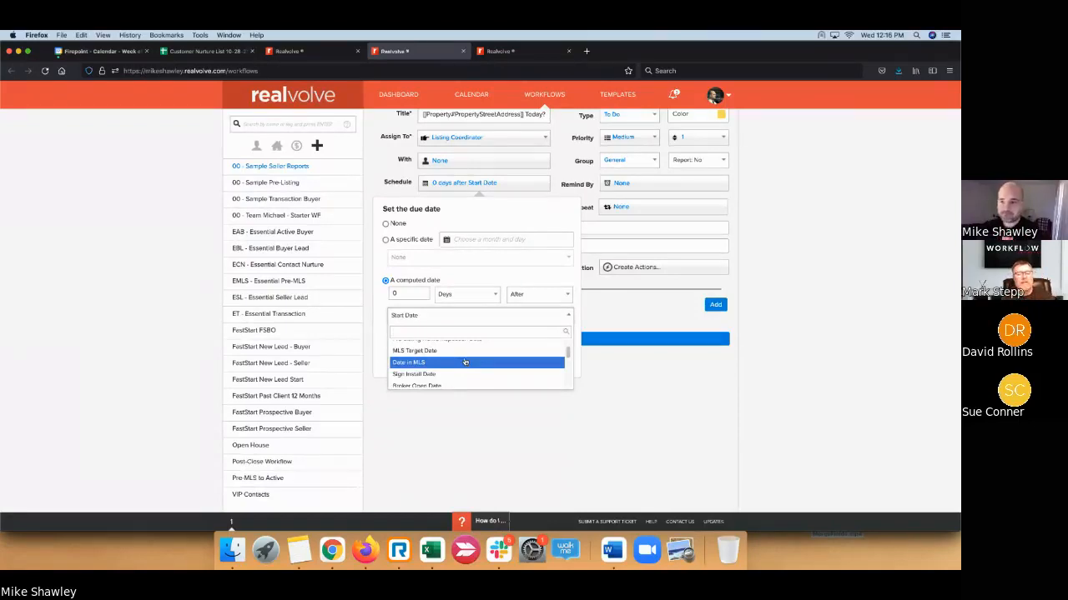
{"action": "scroll", "coordinate": [465, 362], "scroll_direction": "up", "scroll_amount": 1}
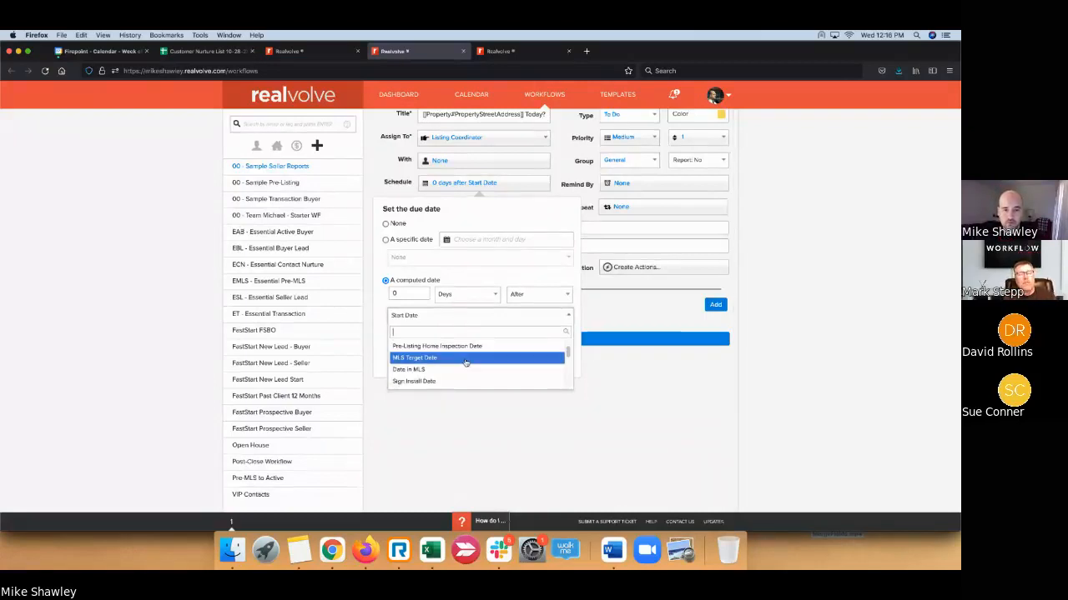
{"action": "left_click", "coordinate": [551, 220]}
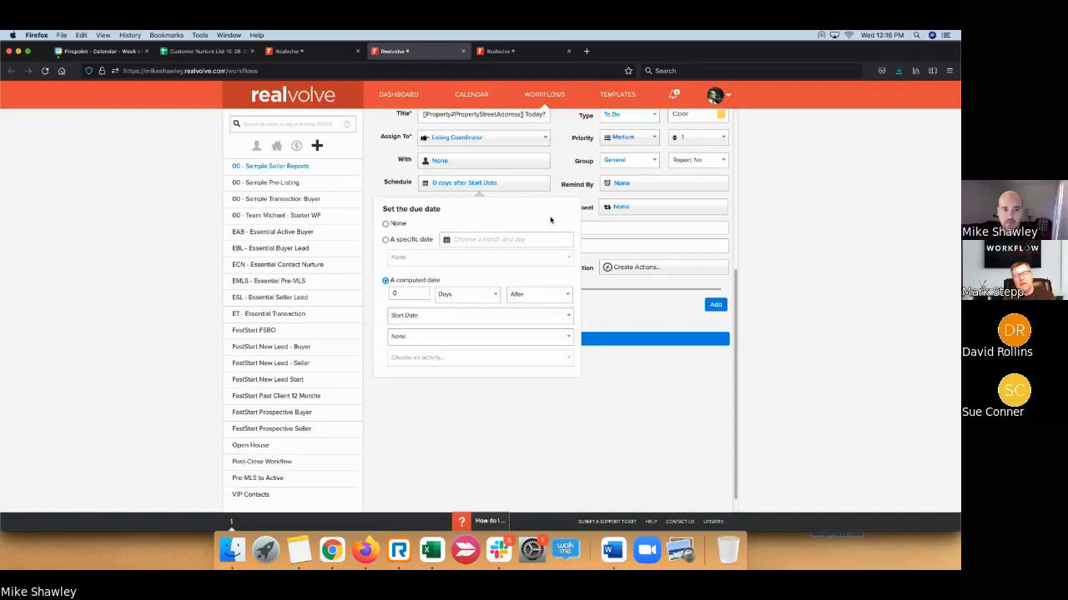
{"action": "left_click", "coordinate": [481, 341]}
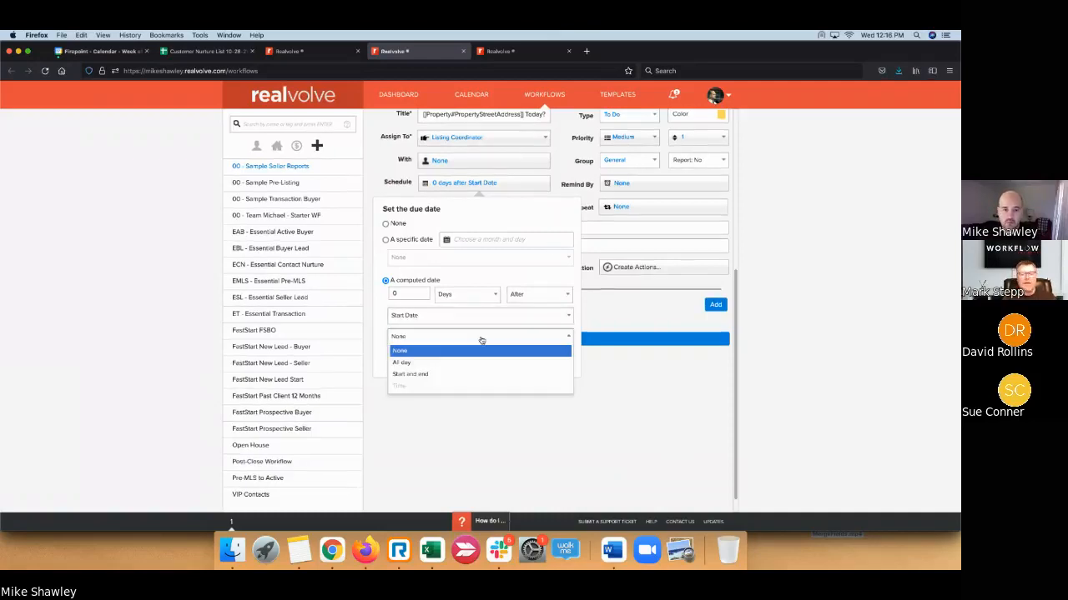
{"action": "left_click", "coordinate": [481, 341]}
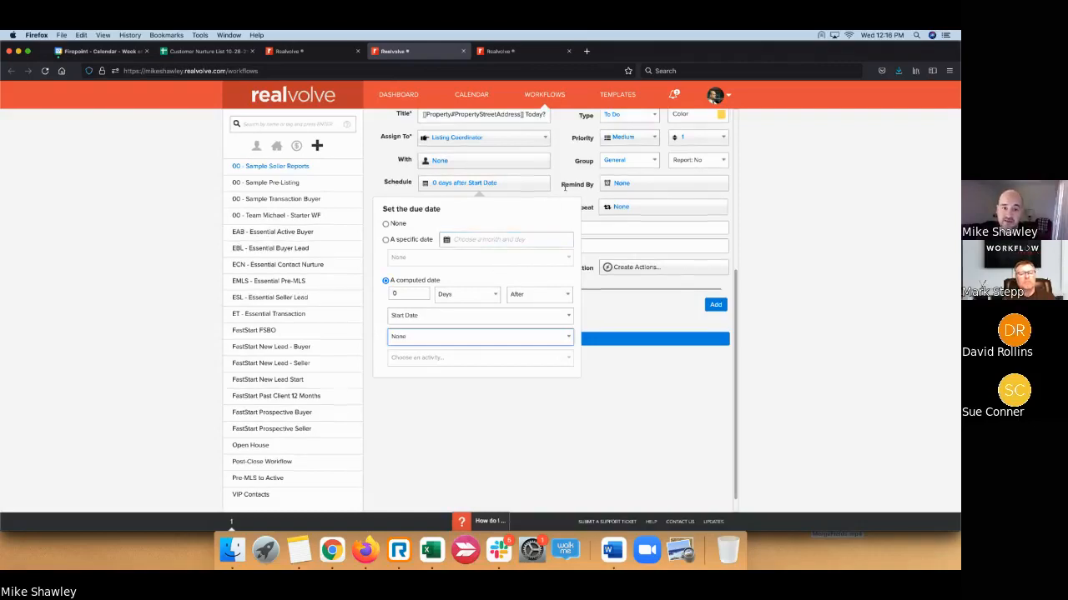
{"action": "scroll", "coordinate": [619, 356], "scroll_direction": "up", "scroll_amount": 2}
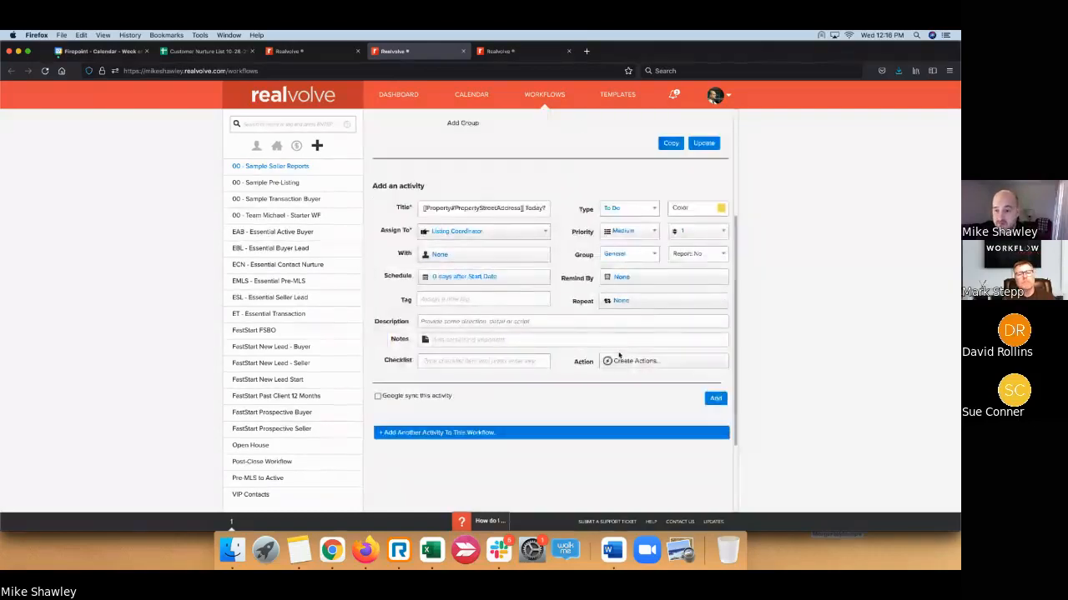
{"action": "scroll", "coordinate": [618, 356], "scroll_direction": "up", "scroll_amount": 1}
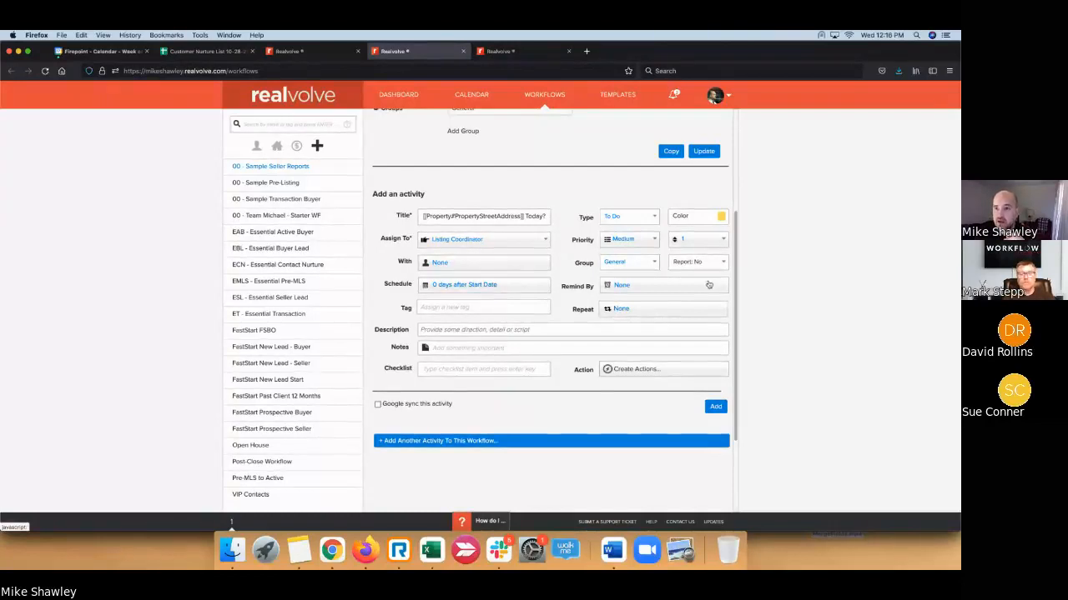
{"action": "left_click", "coordinate": [904, 141]}
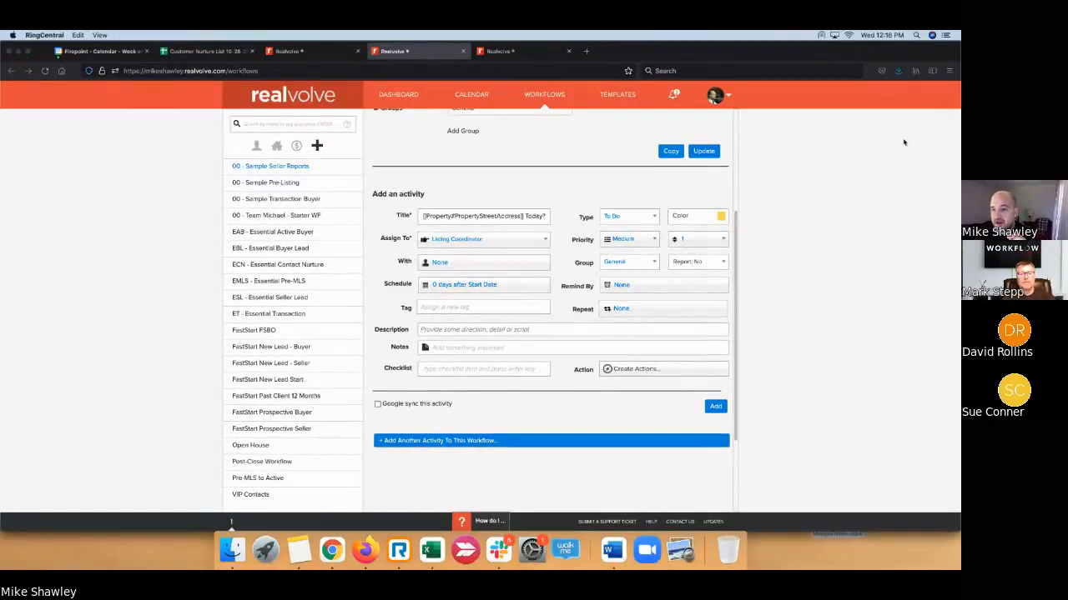
{"action": "left_click", "coordinate": [645, 288]}
{"action": "left_click", "coordinate": [645, 288]}
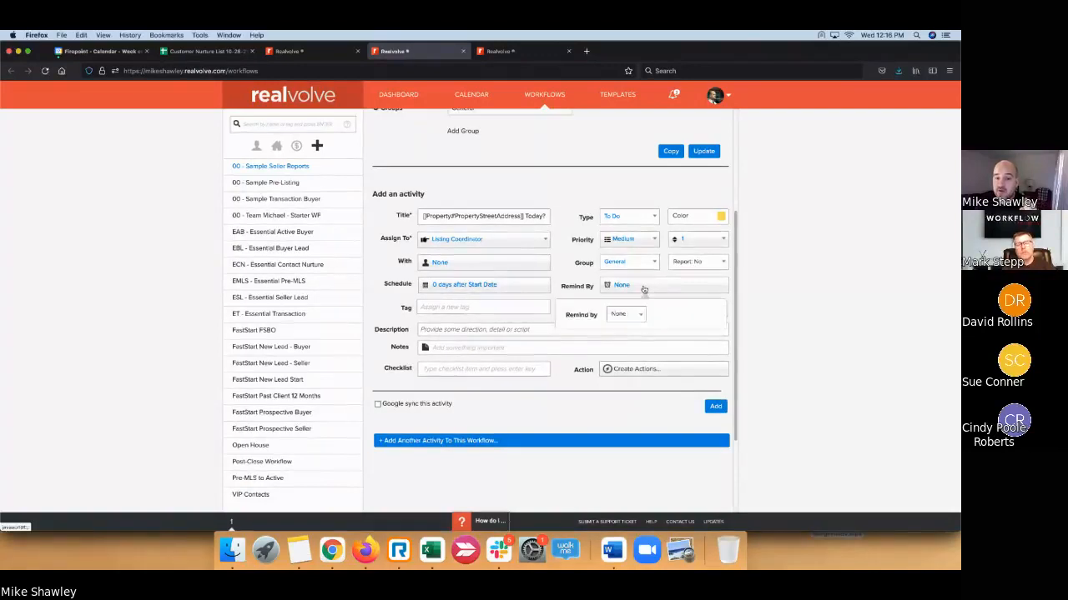
{"action": "left_click", "coordinate": [640, 315]}
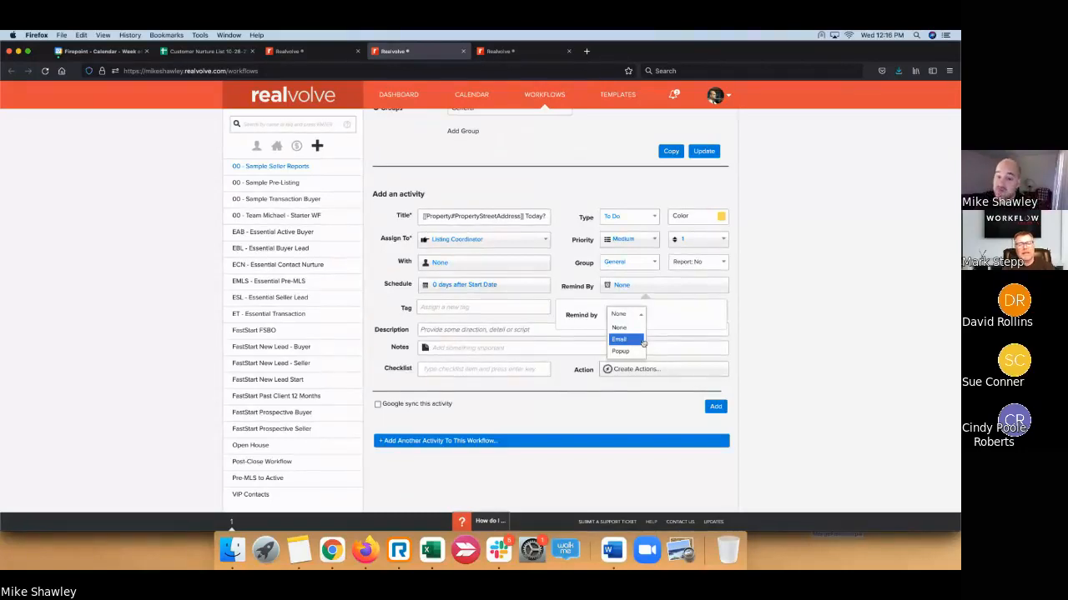
{"action": "left_click", "coordinate": [744, 290]}
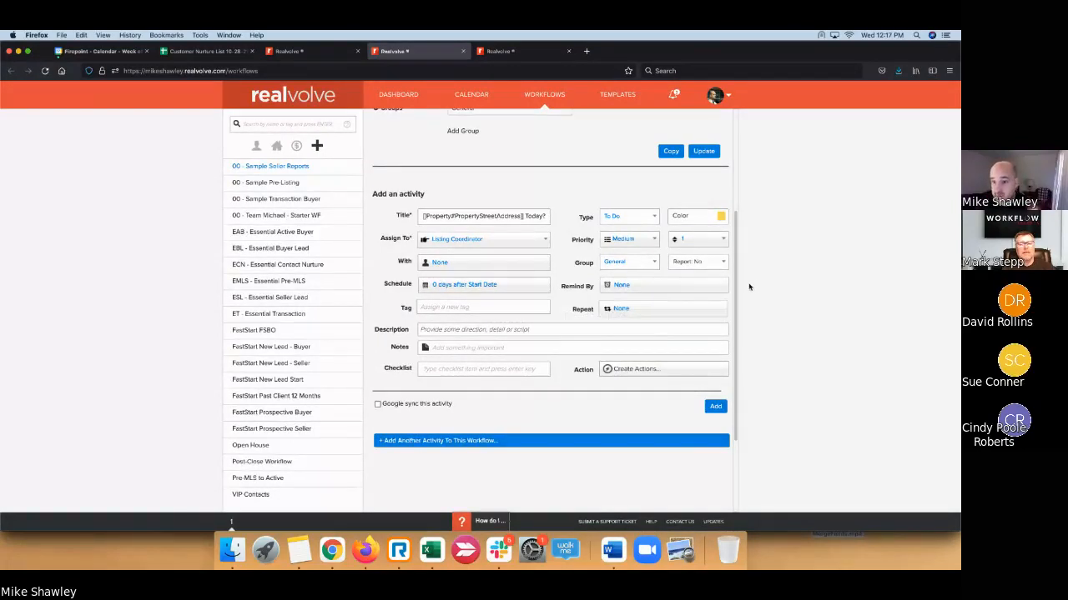
{"action": "left_click", "coordinate": [651, 312]}
- Set the activity to repeat Daily, every 1 day
{"action": "scroll", "coordinate": [713, 307], "scroll_direction": "down", "scroll_amount": 1}
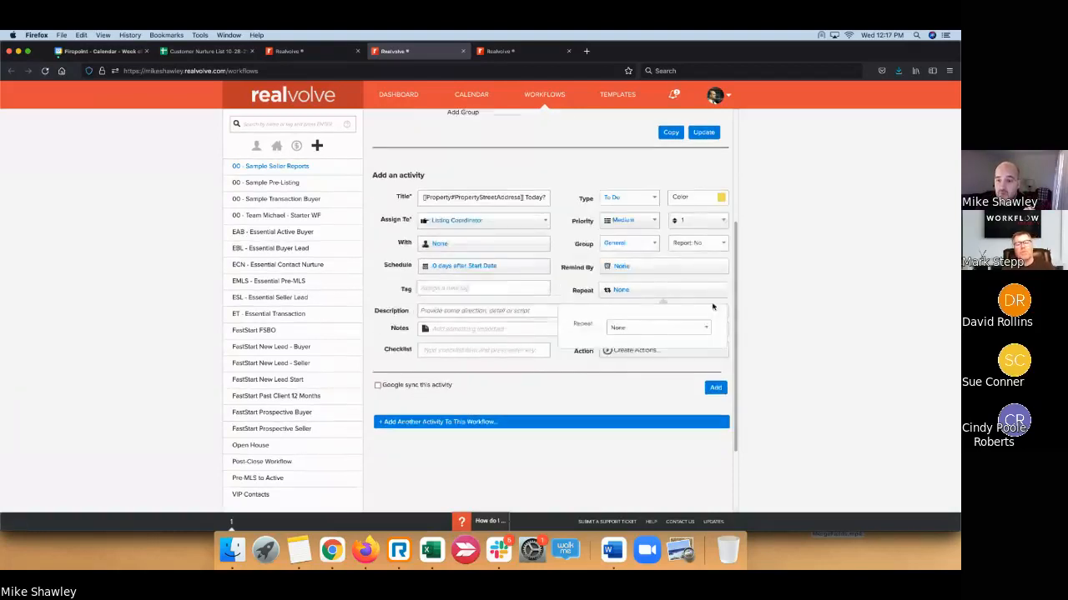
{"action": "left_click", "coordinate": [703, 322]}
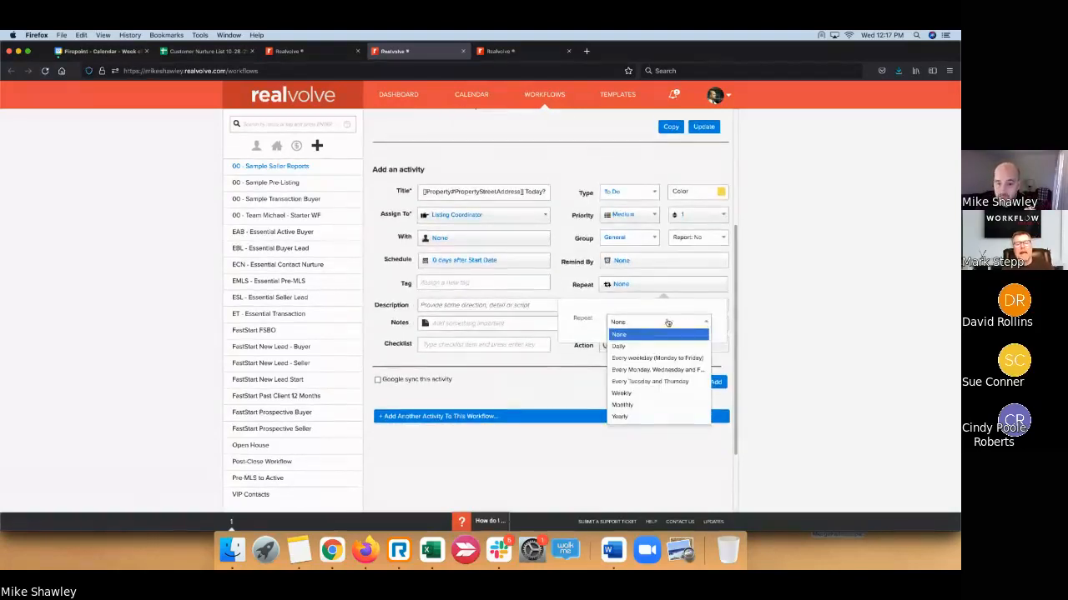
{"action": "scroll", "coordinate": [667, 323], "scroll_direction": "down", "scroll_amount": 1}
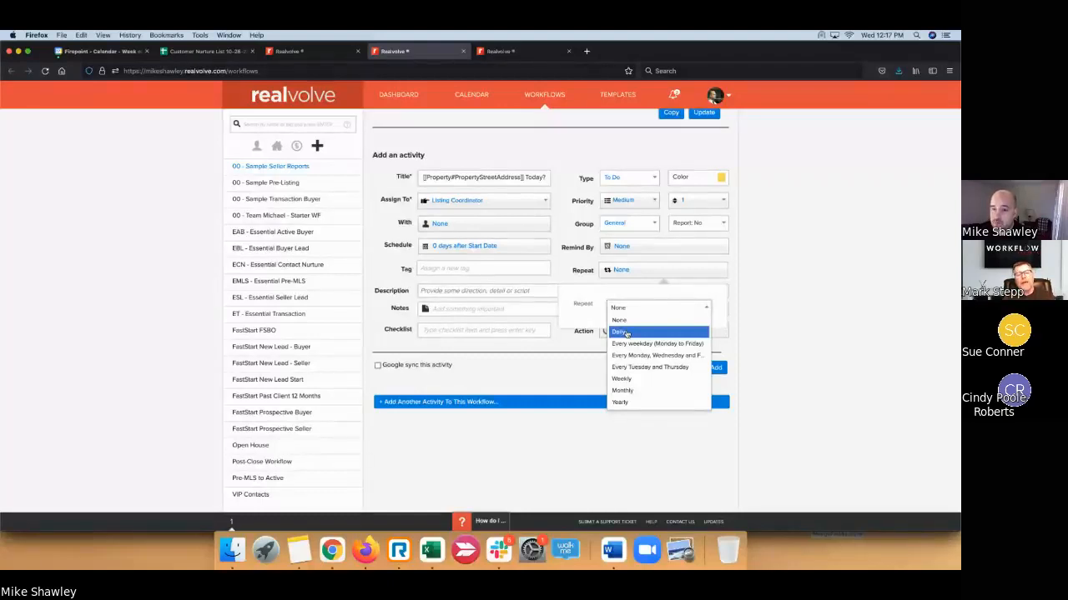
{"action": "left_click", "coordinate": [627, 334]}
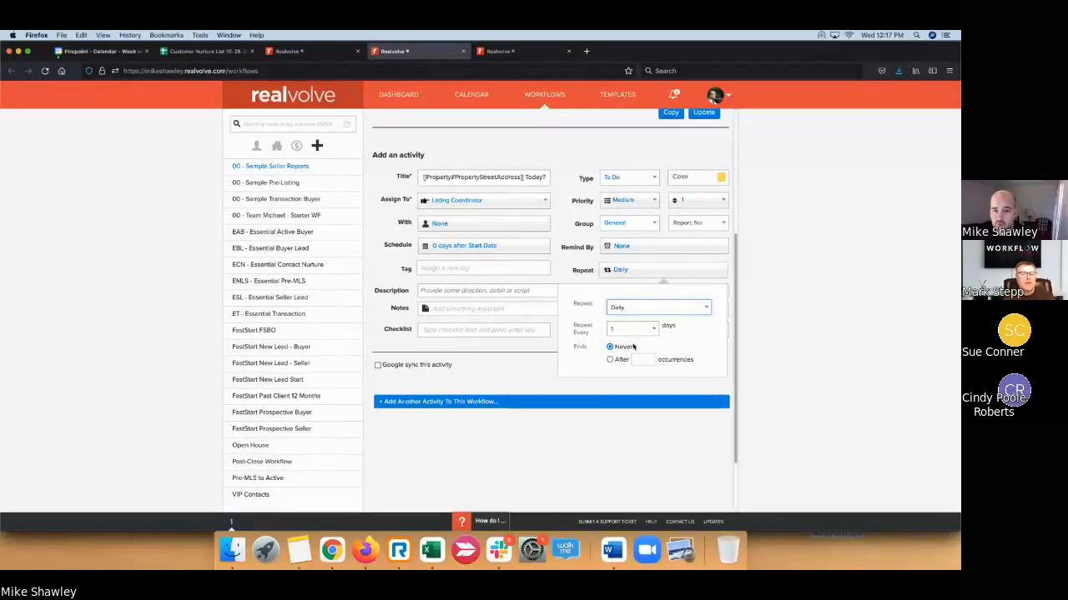
{"action": "left_click", "coordinate": [655, 331]}
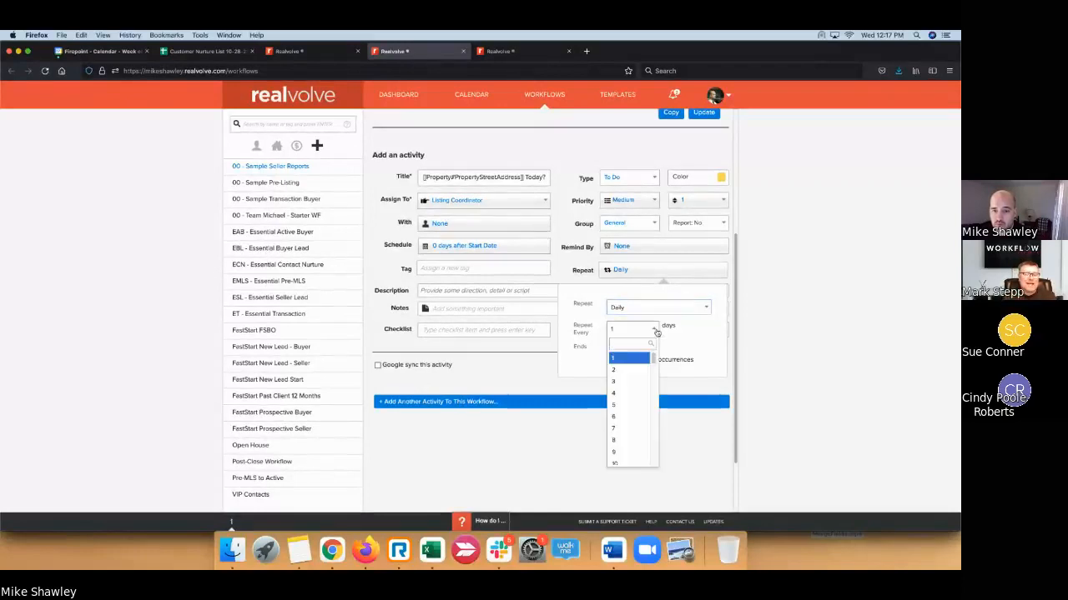
{"action": "left_click", "coordinate": [623, 364]}
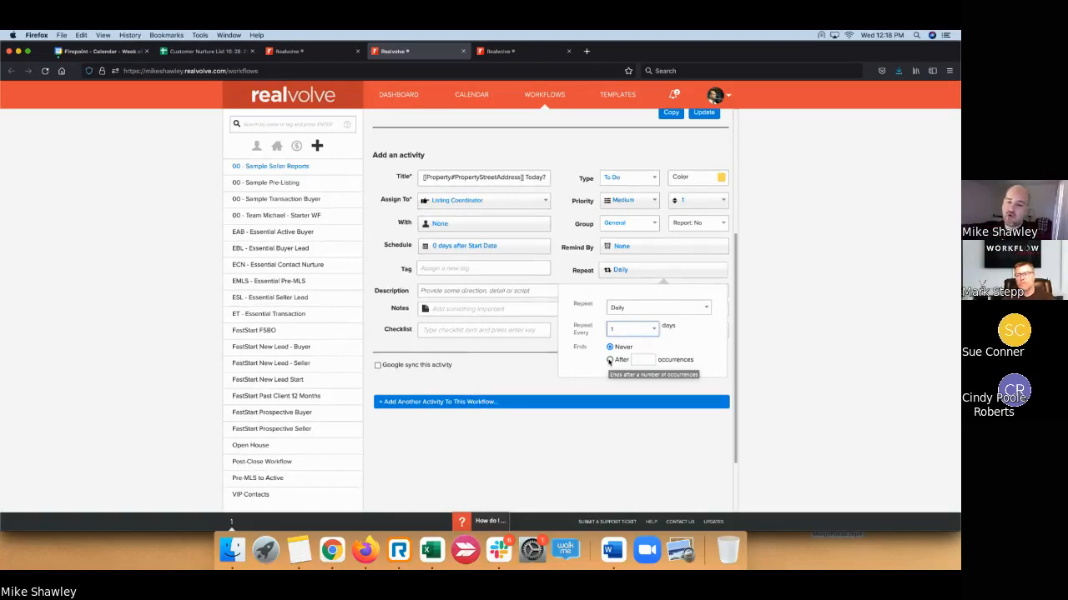
- Make the daily repetition end Never instead of after 20 occurrences
{"action": "left_click", "coordinate": [610, 360]}
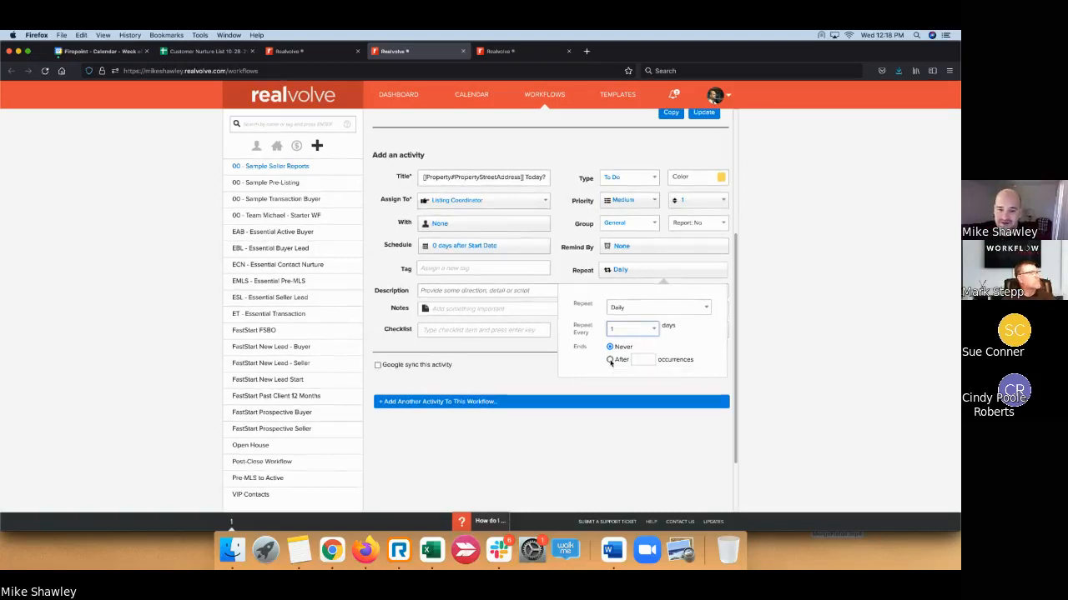
{"action": "left_click", "coordinate": [638, 359]}
{"action": "type", "text": "20"}
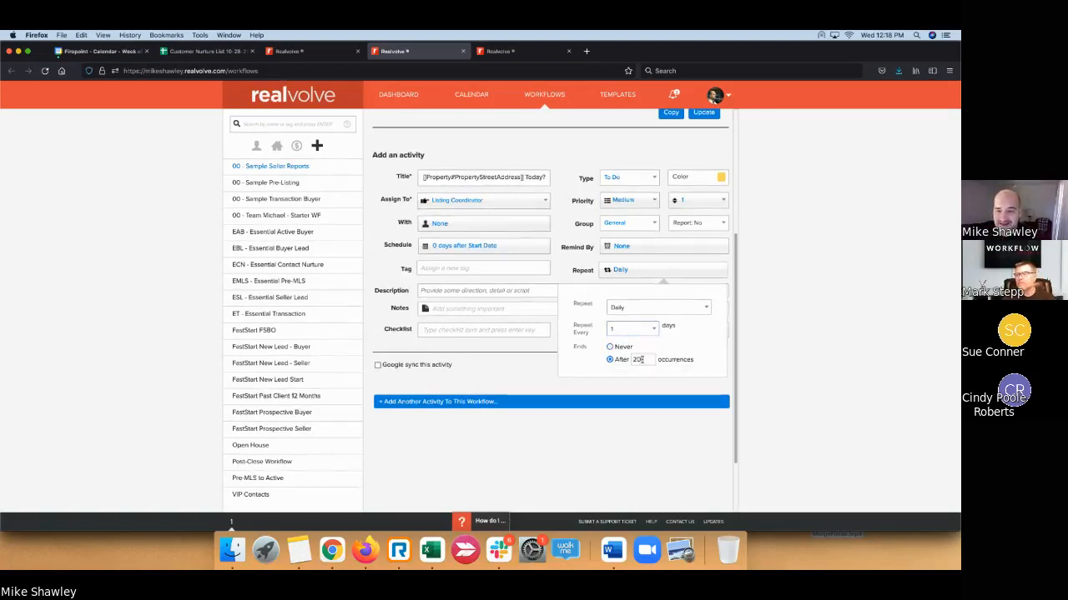
{"action": "key", "text": "BackSpace"}
{"action": "key", "text": "BackSpace"}
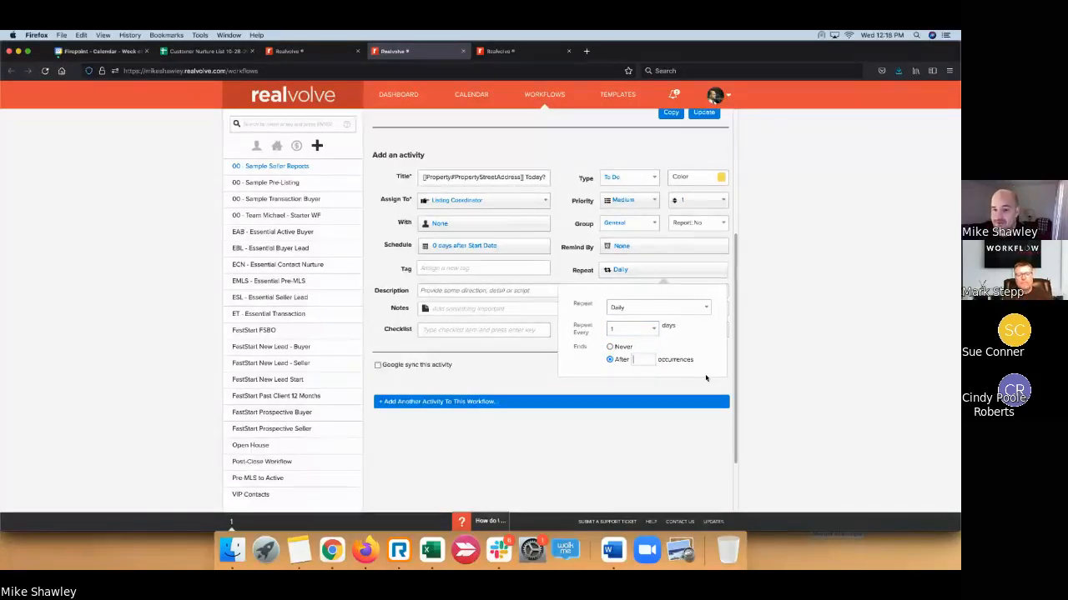
{"action": "left_click", "coordinate": [531, 377]}
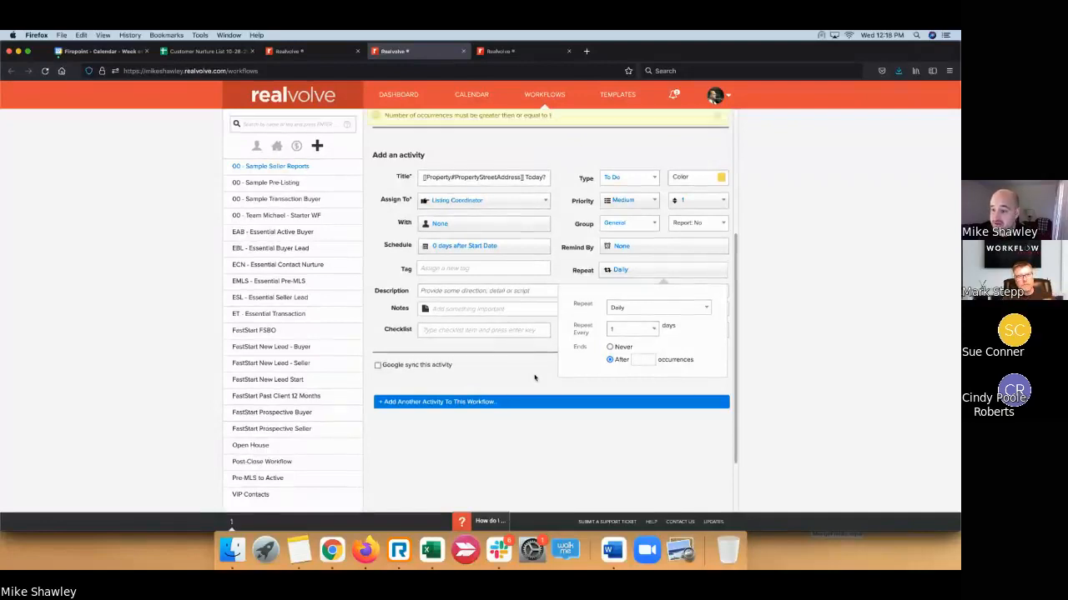
{"action": "left_click", "coordinate": [609, 347]}
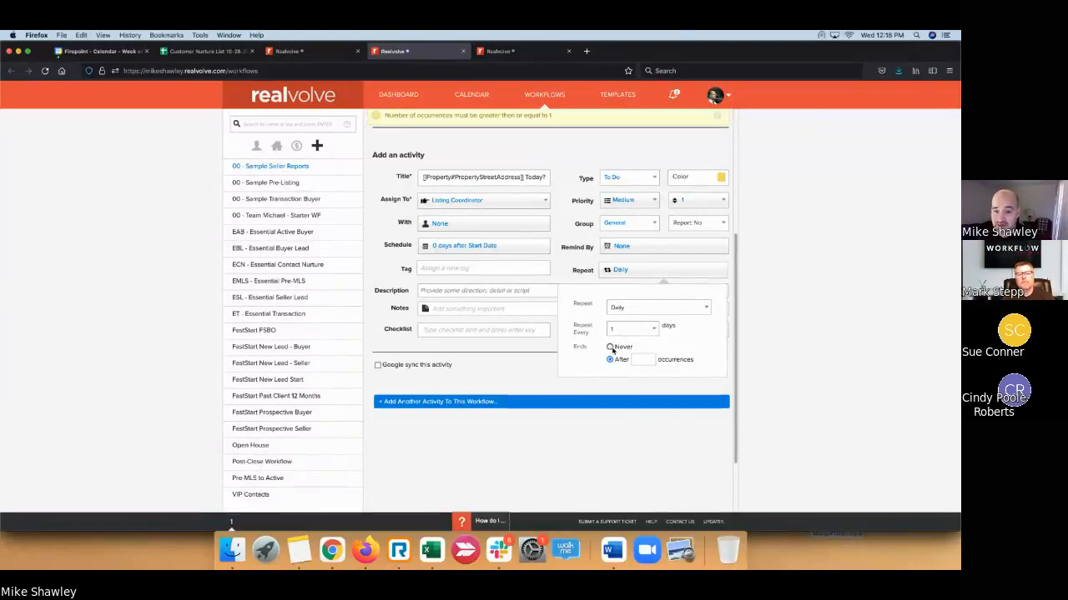
{"action": "left_click", "coordinate": [482, 372]}
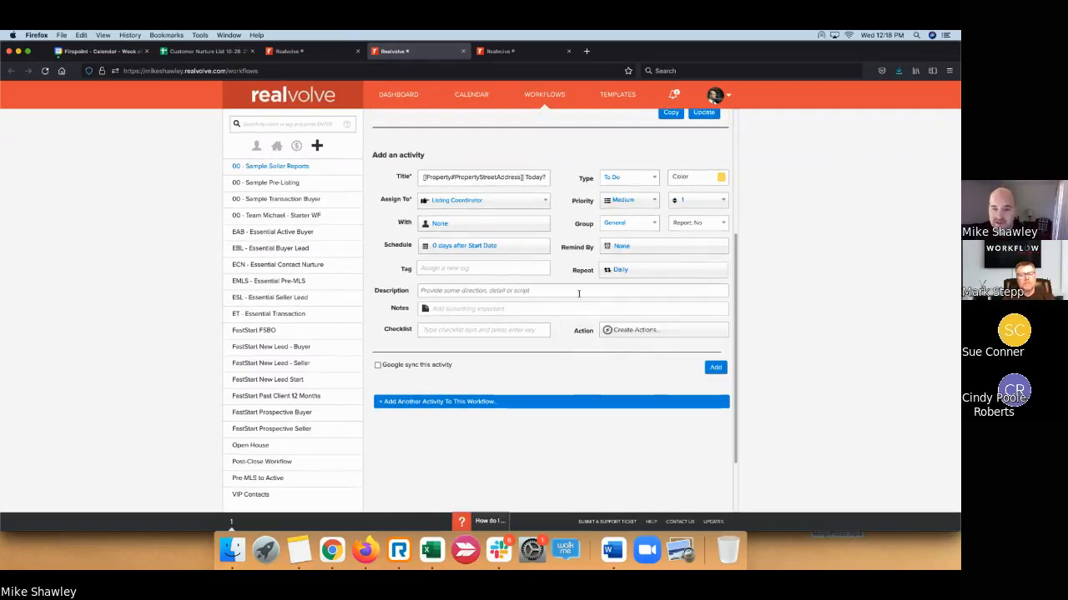
- Add the checklist item 'What happened today? [[Property#SellerReport]]'
{"action": "left_click", "coordinate": [488, 331]}
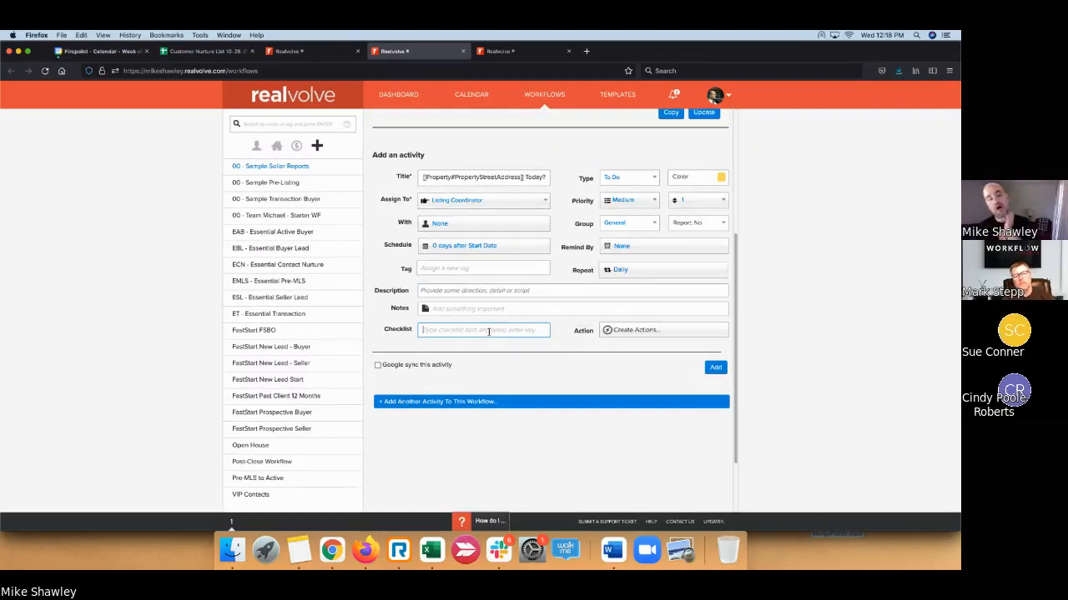
{"action": "type", "text": "Wha"}
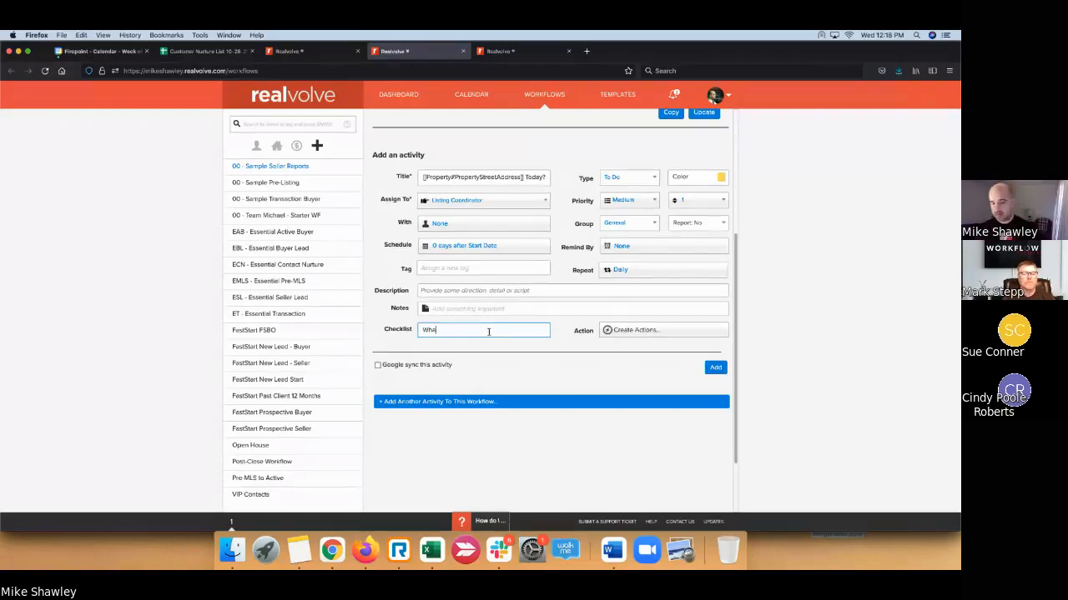
{"action": "type", "text": "t happened"}
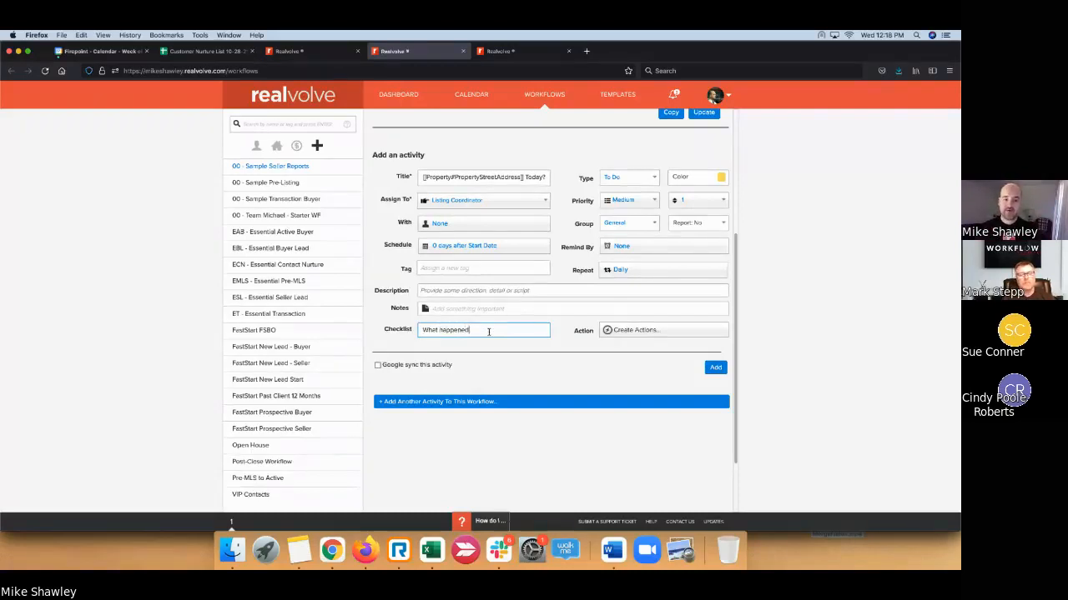
{"action": "type", "text": " today?"}
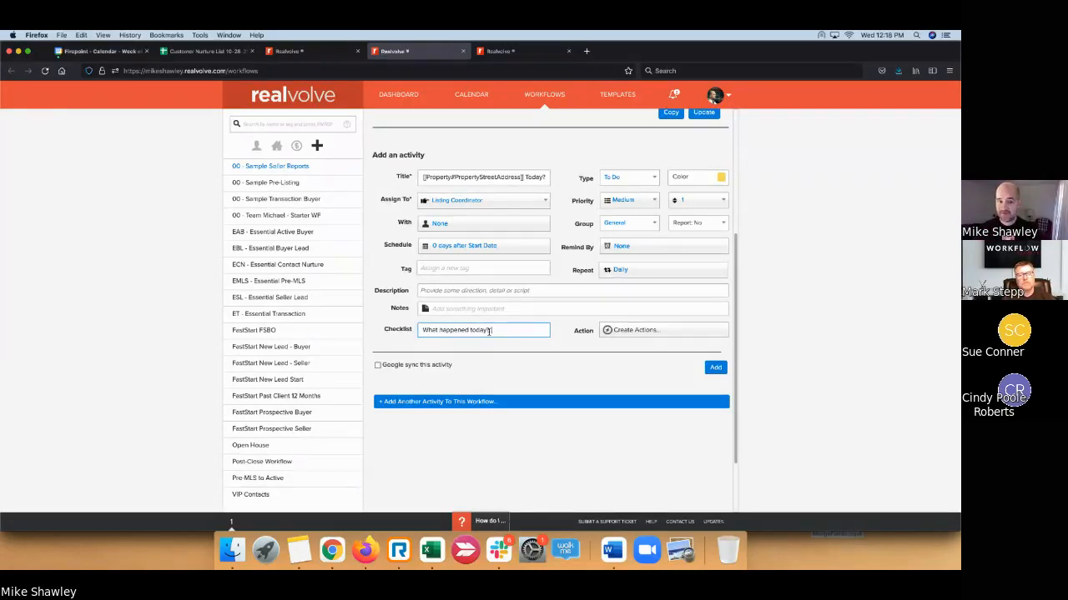
{"action": "type", "text": "[[seller"}
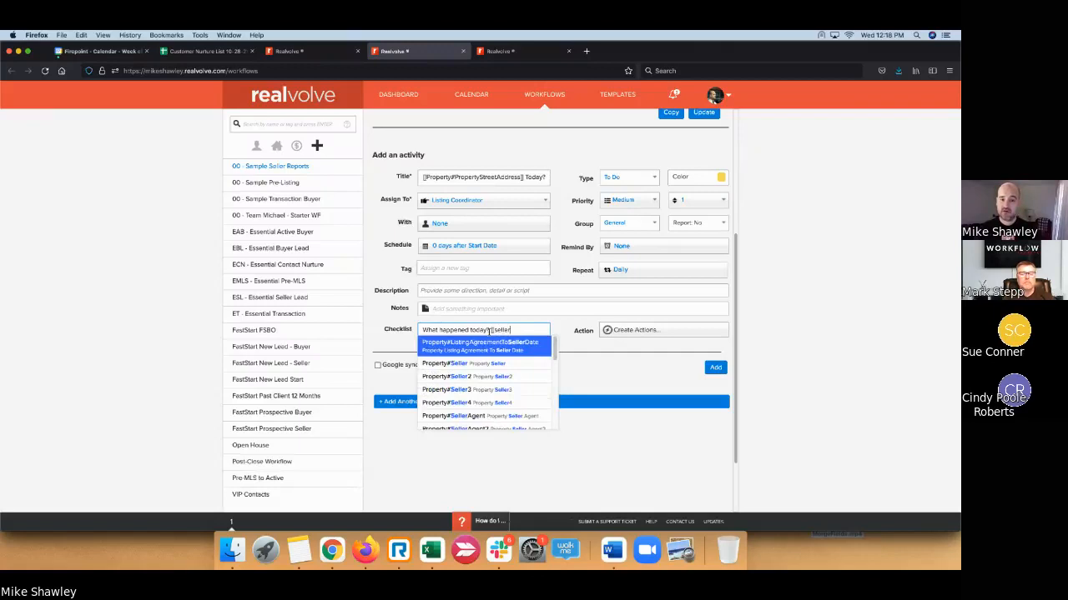
{"action": "key", "text": "BackSpace"}
{"action": "key", "text": "BackSpace"}
{"action": "key", "text": "BackSpace"}
{"action": "key", "text": "BackSpace"}
{"action": "key", "text": "BackSpace"}
{"action": "key", "text": "BackSpace"}
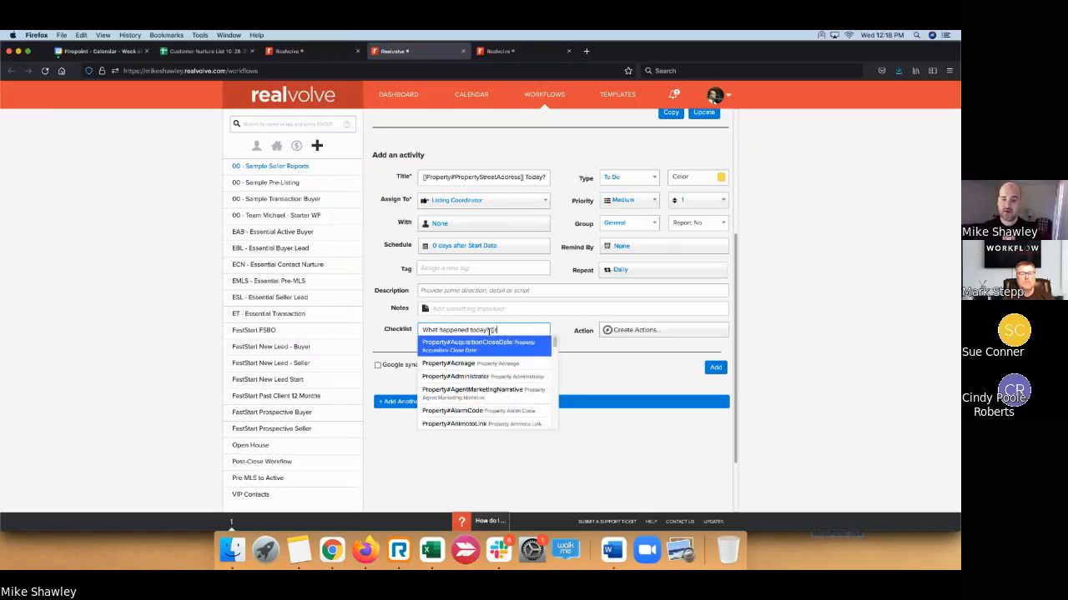
{"action": "type", "text": "repor"}
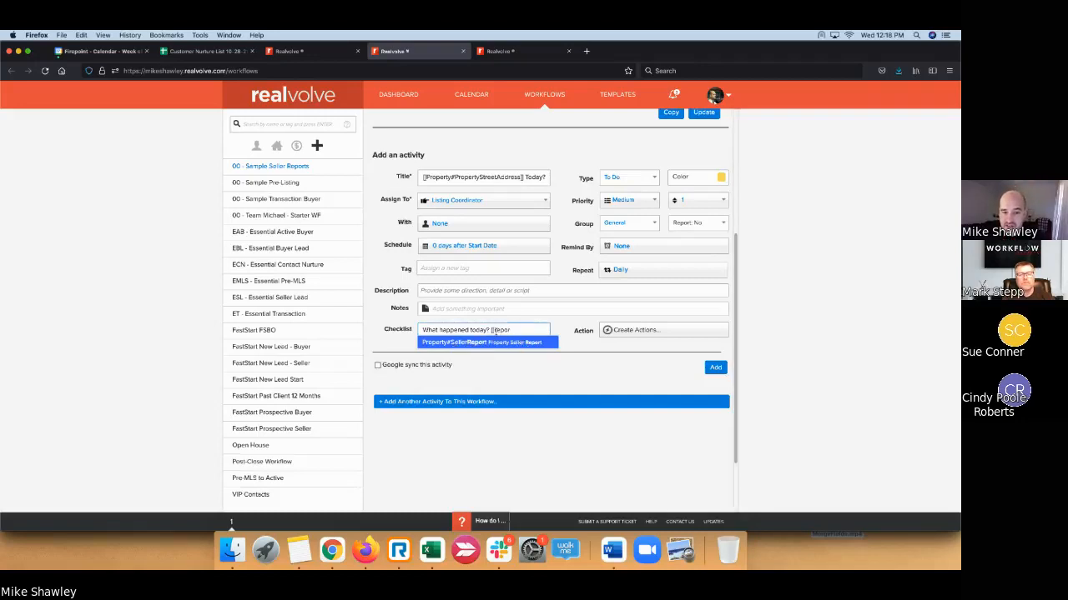
{"action": "left_click_drag", "start_coordinate": [497, 331], "coordinate": [500, 332]}
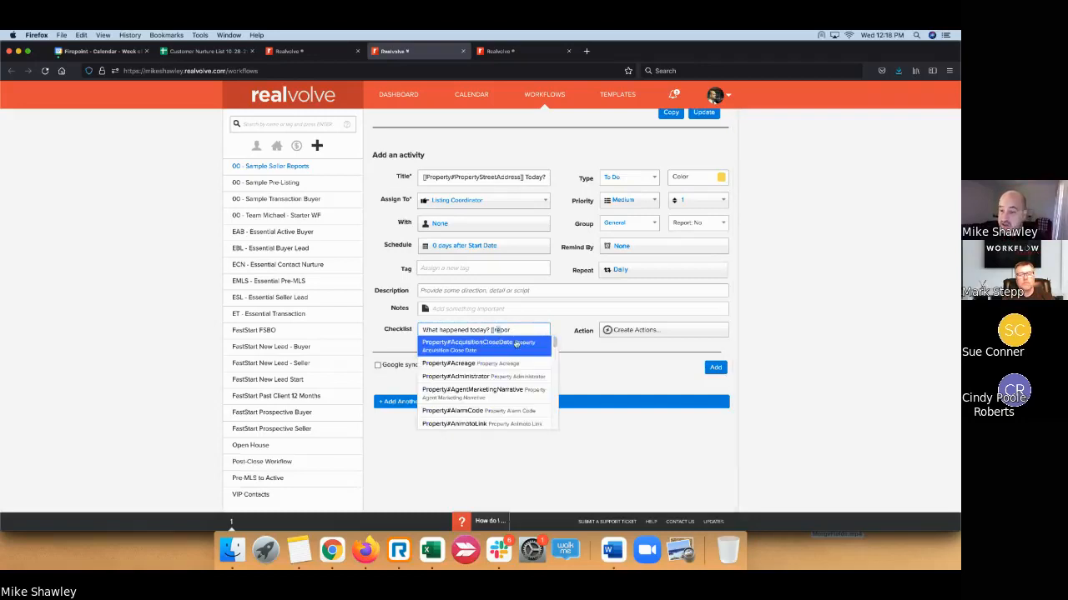
{"action": "left_click", "coordinate": [482, 405]}
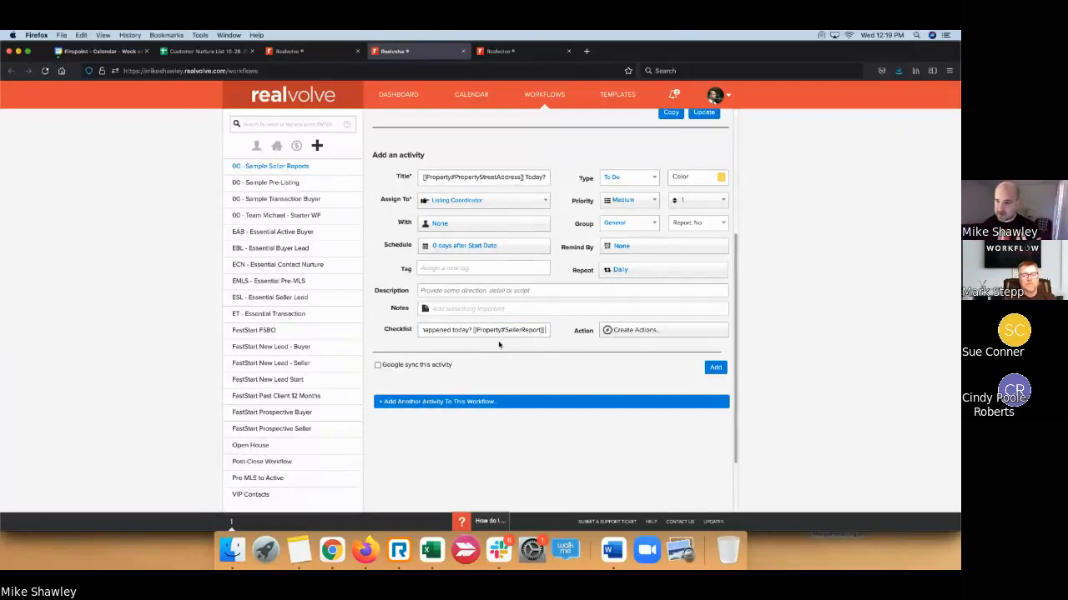
{"action": "key", "text": "Return"}
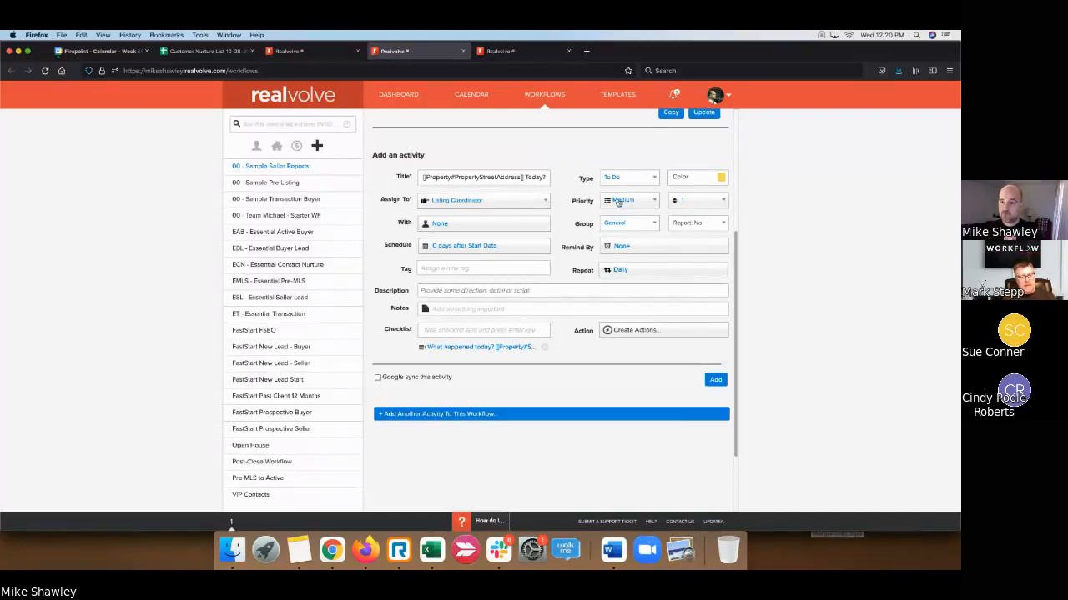
- Add the daily To Do activity to the 00 - Sample Seller Reports workflow
{"action": "left_click", "coordinate": [715, 380]}
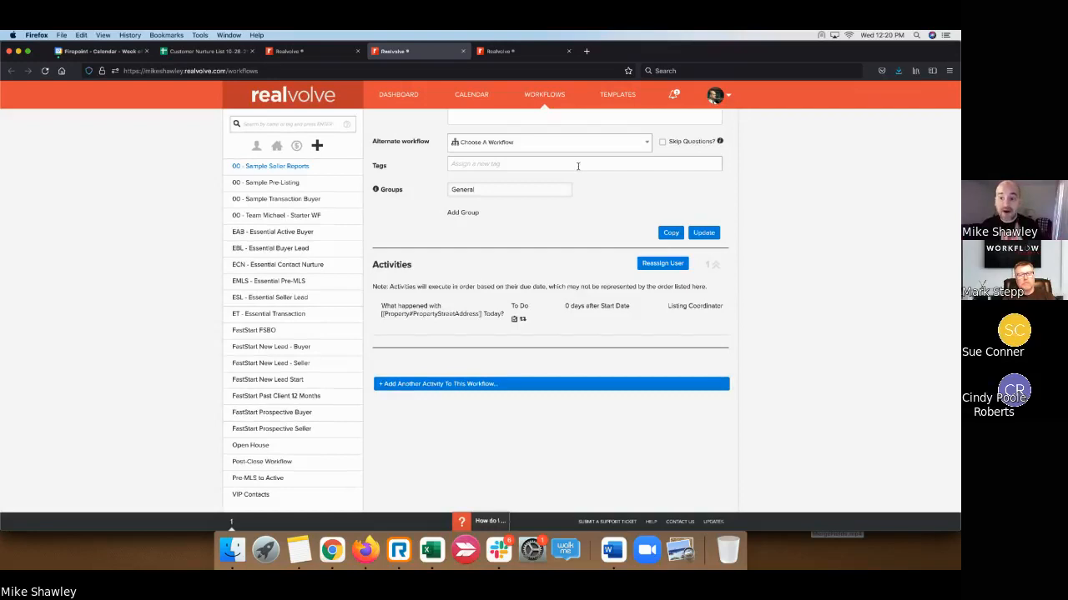
- Author a new template from scratch titled '00 - Seller Report'
{"action": "left_click", "coordinate": [511, 53]}
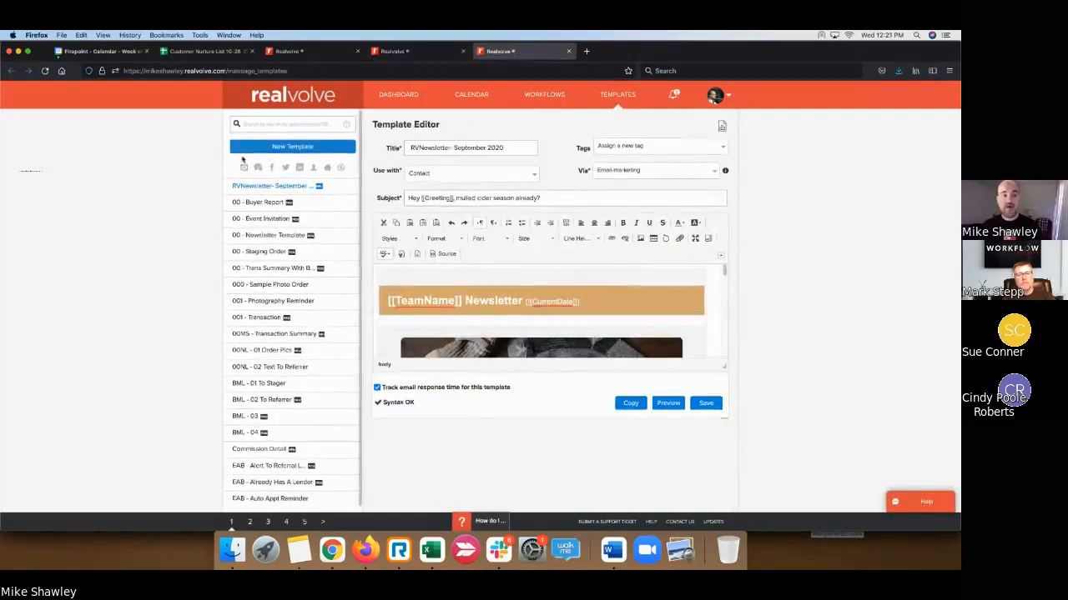
{"action": "left_click", "coordinate": [293, 149]}
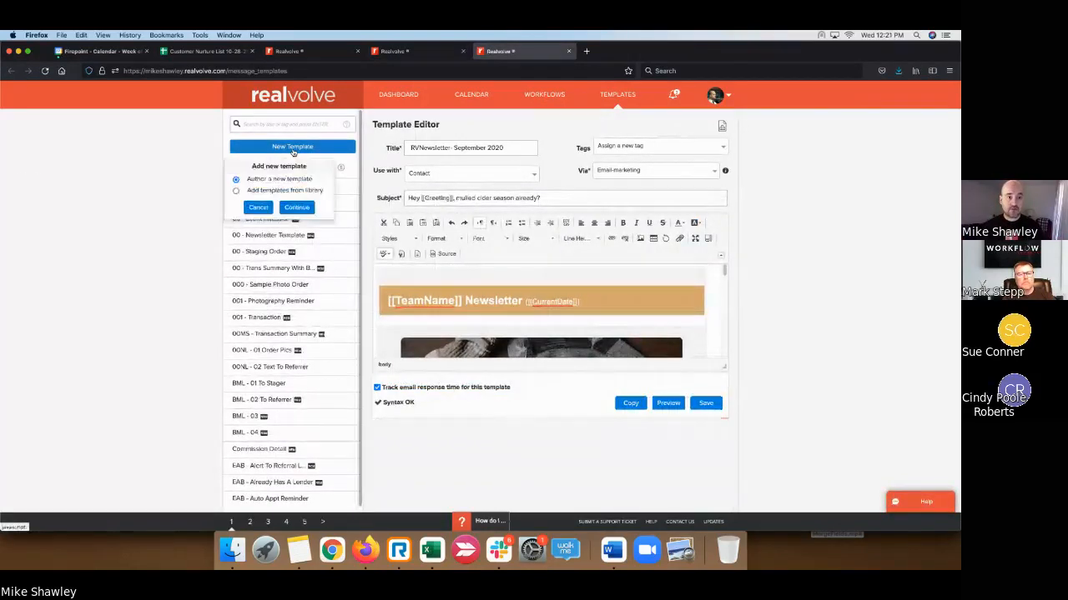
{"action": "left_click", "coordinate": [298, 208]}
{"action": "left_click", "coordinate": [444, 147]}
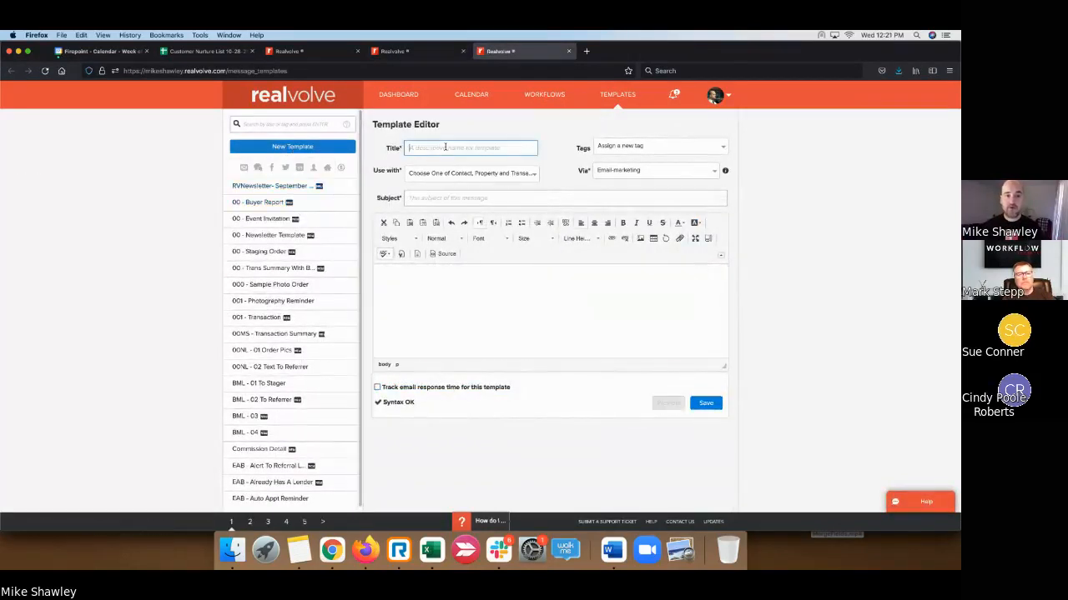
{"action": "type", "text": "-"}
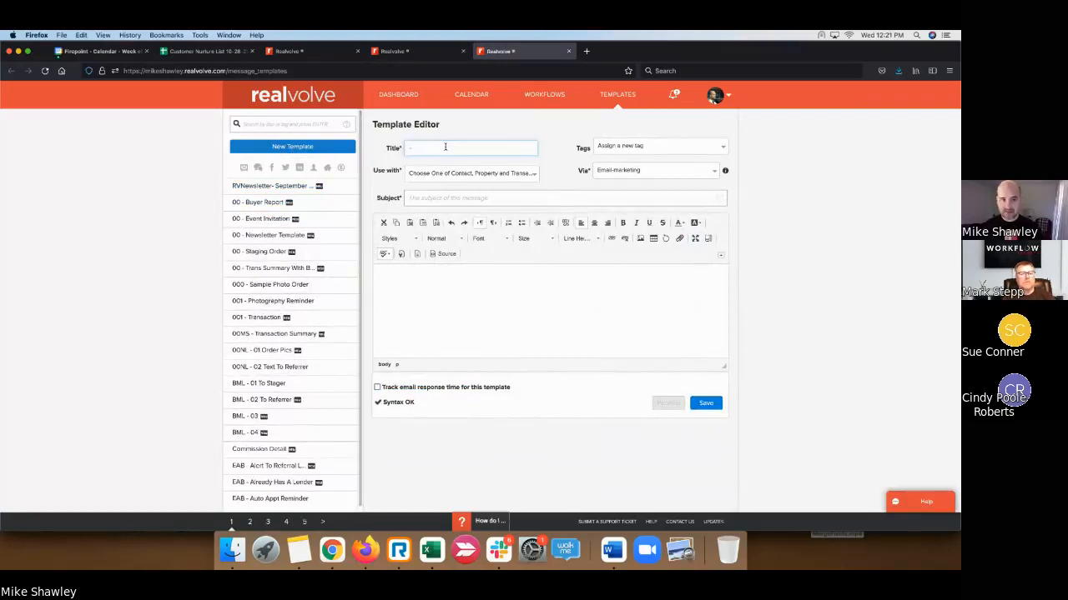
{"action": "key", "text": "BackSpace"}
{"action": "type", "text": "00 - "}
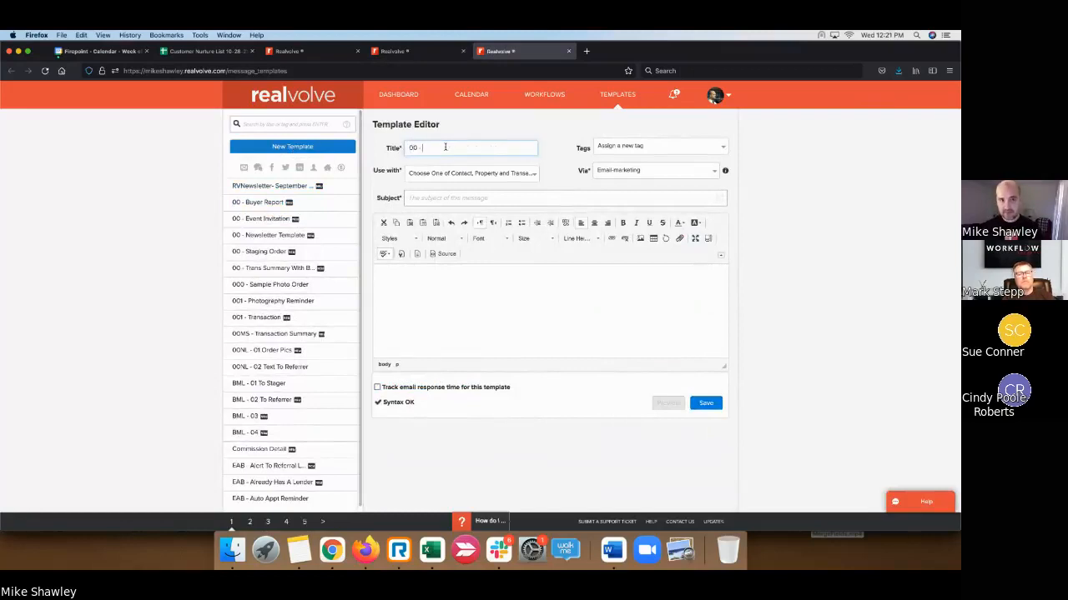
{"action": "type", "text": "Seller Report"}
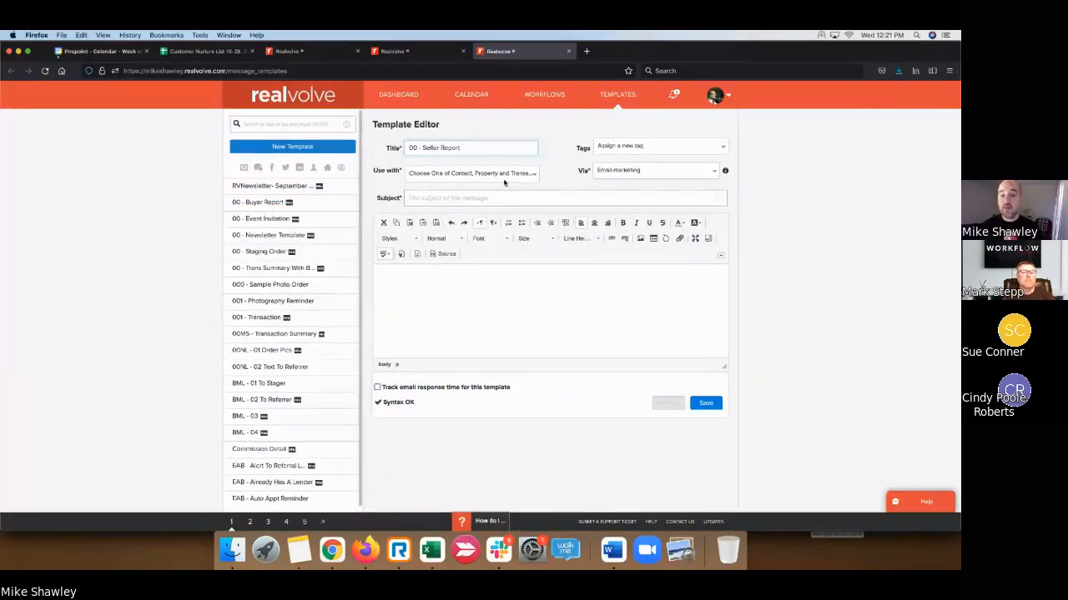
- Set the template for use with Property and give it the subject 'An update on your home!'
{"action": "left_click", "coordinate": [523, 175]}
{"action": "left_click", "coordinate": [442, 207]}
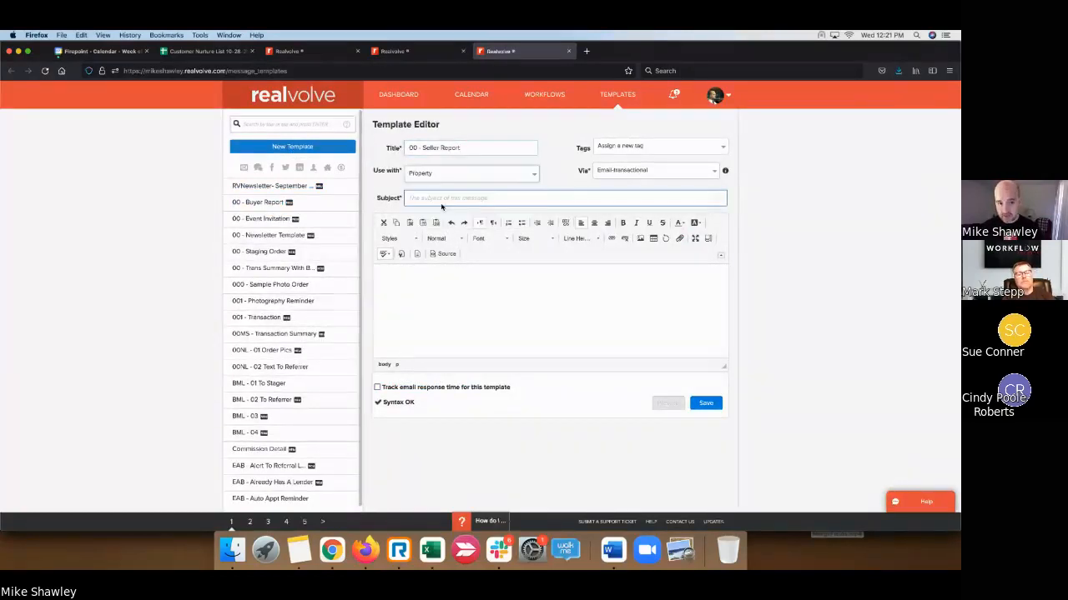
{"action": "left_click", "coordinate": [501, 198]}
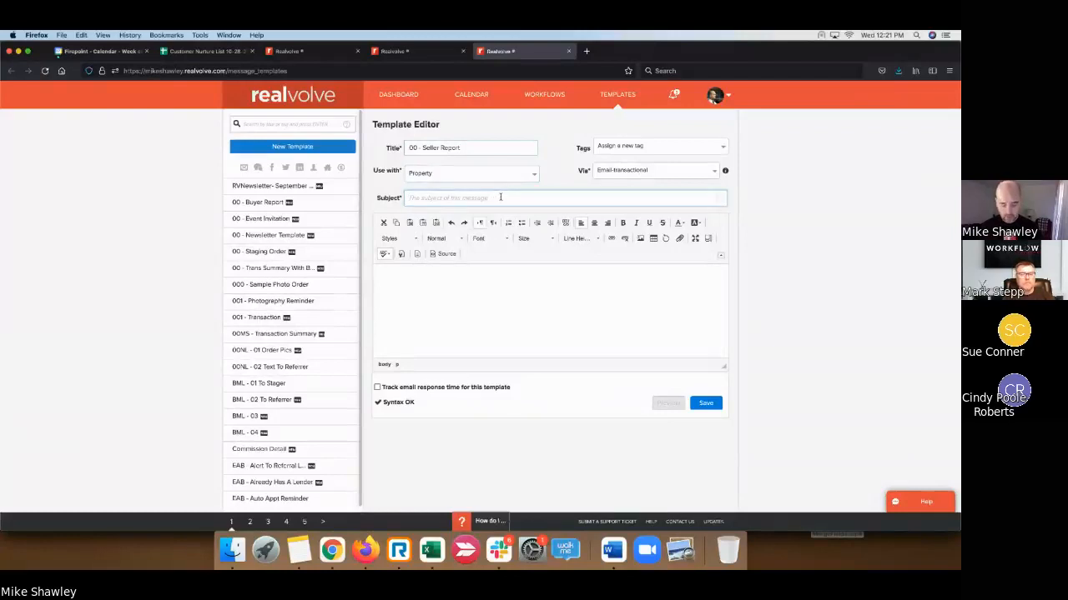
{"action": "type", "text": "A"}
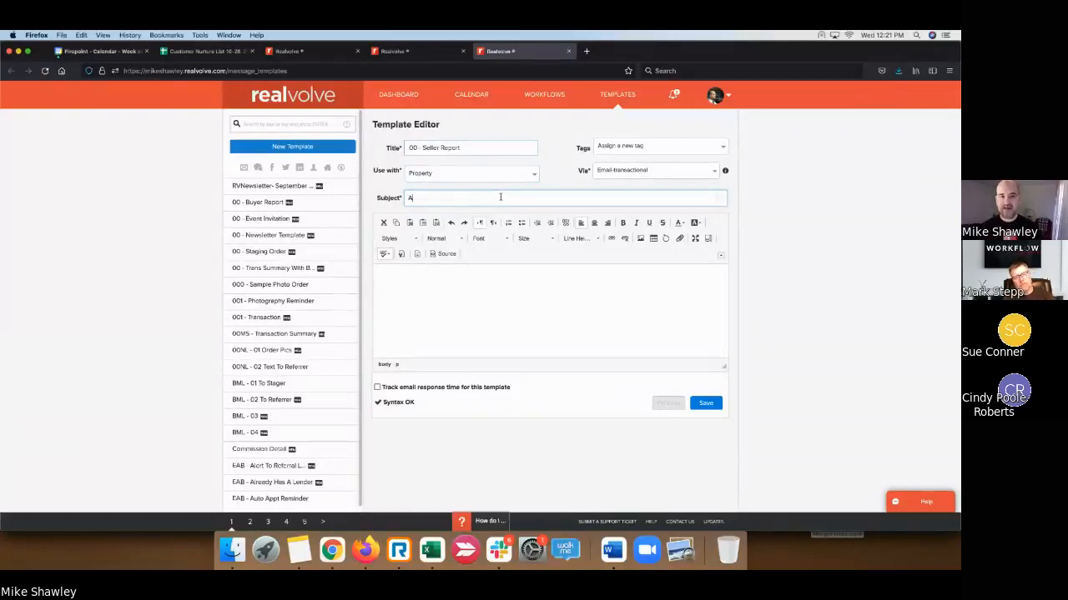
{"action": "type", "text": "n update on y"}
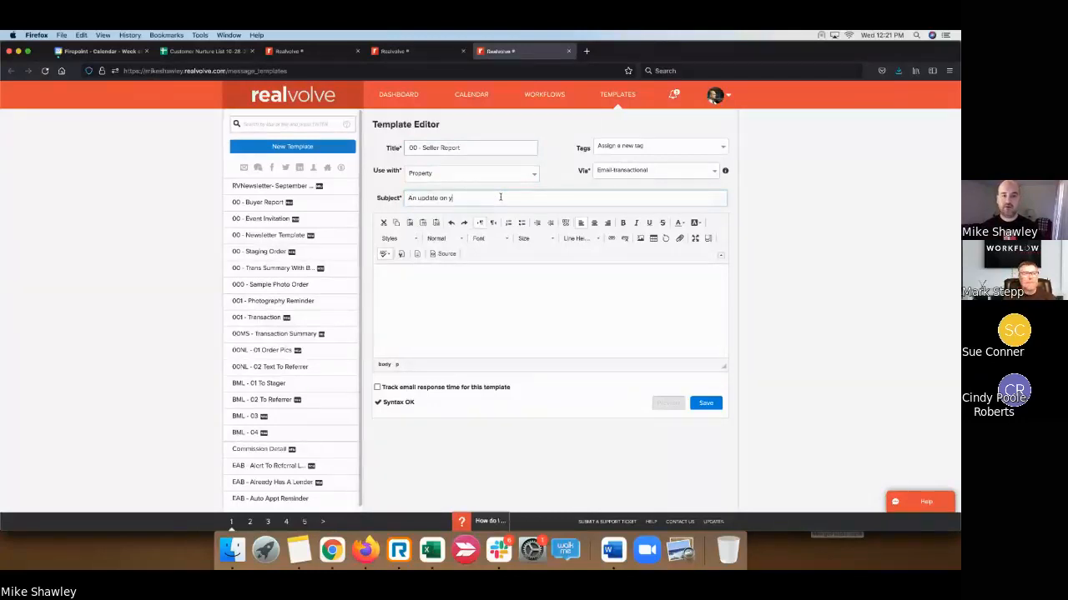
{"action": "type", "text": "our home!"}
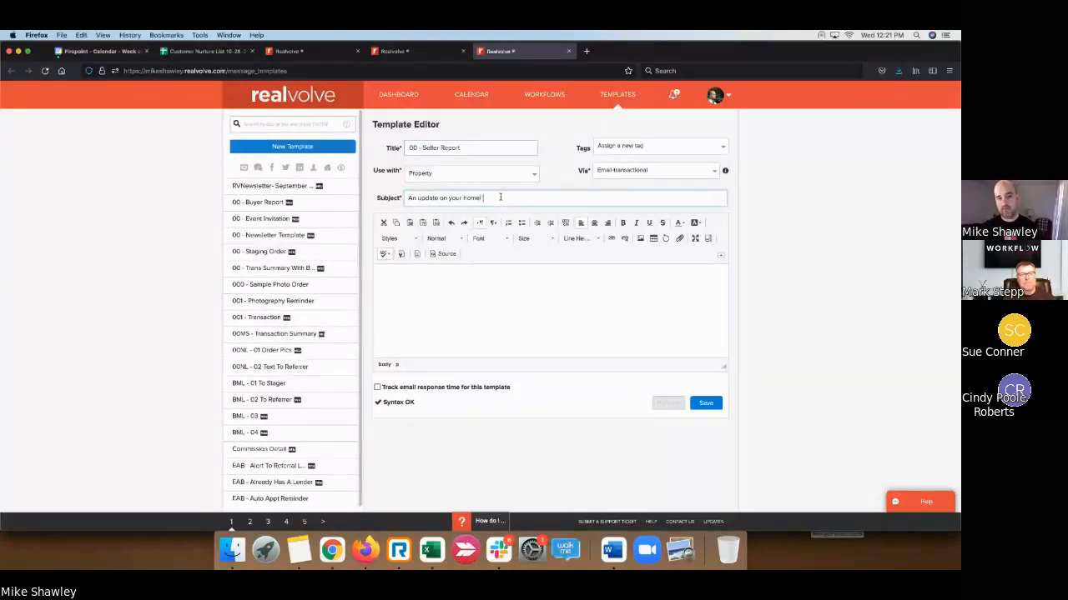
{"action": "left_click", "coordinate": [464, 277]}
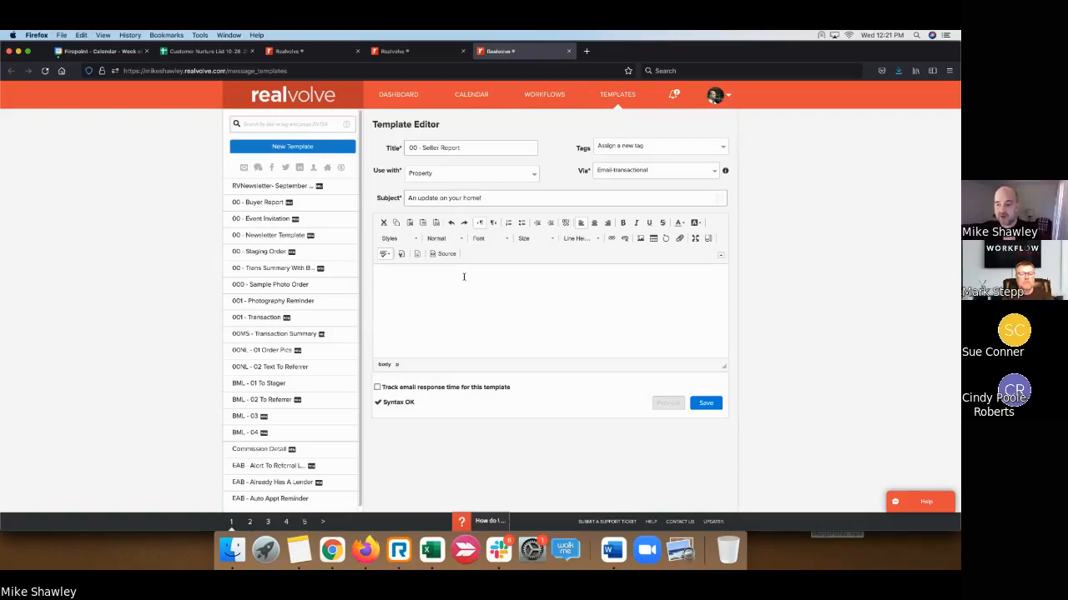
- Greet with 'Hi [[Greeting]]' and start the paragraph promising a list of updates for the home
{"action": "type", "text": "Hi "}
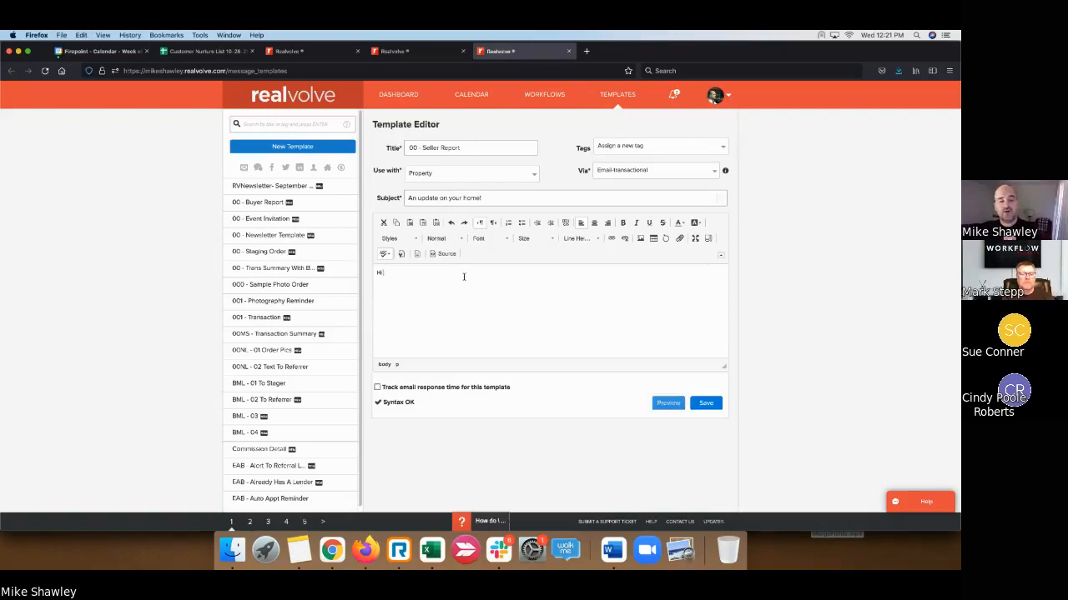
{"action": "type", "text": "{{gre"}
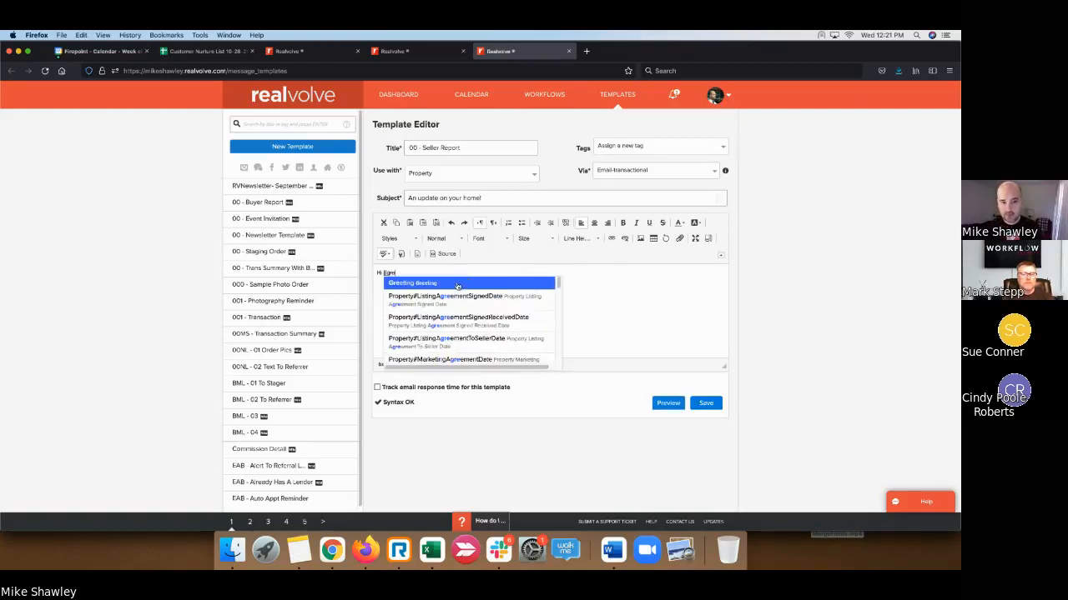
{"action": "left_click", "coordinate": [460, 284]}
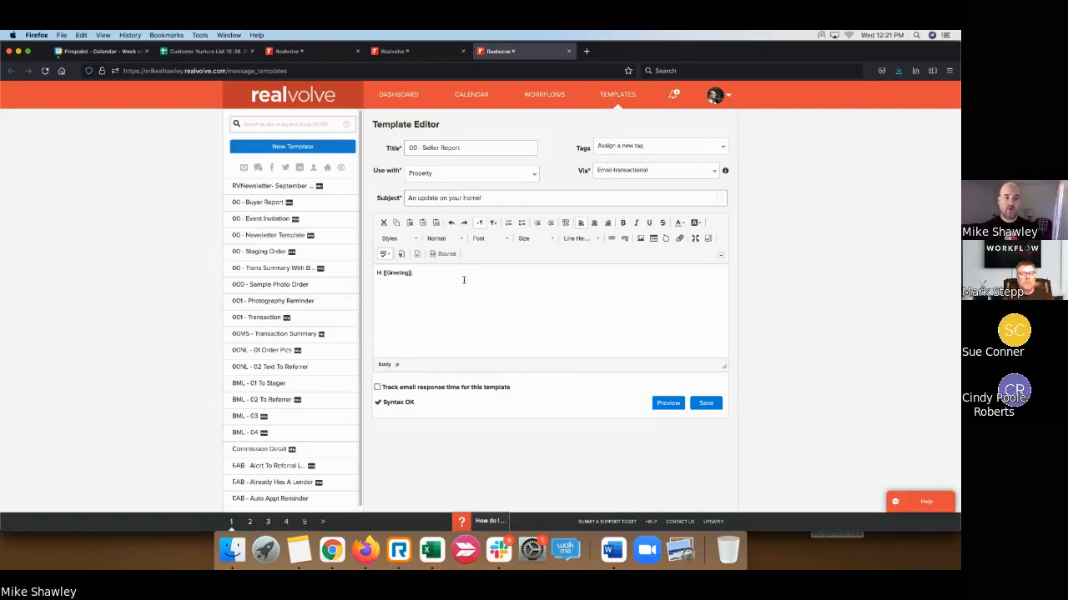
{"action": "key", "text": "Return"}
{"action": "type", "text": "As promised, I have a"}
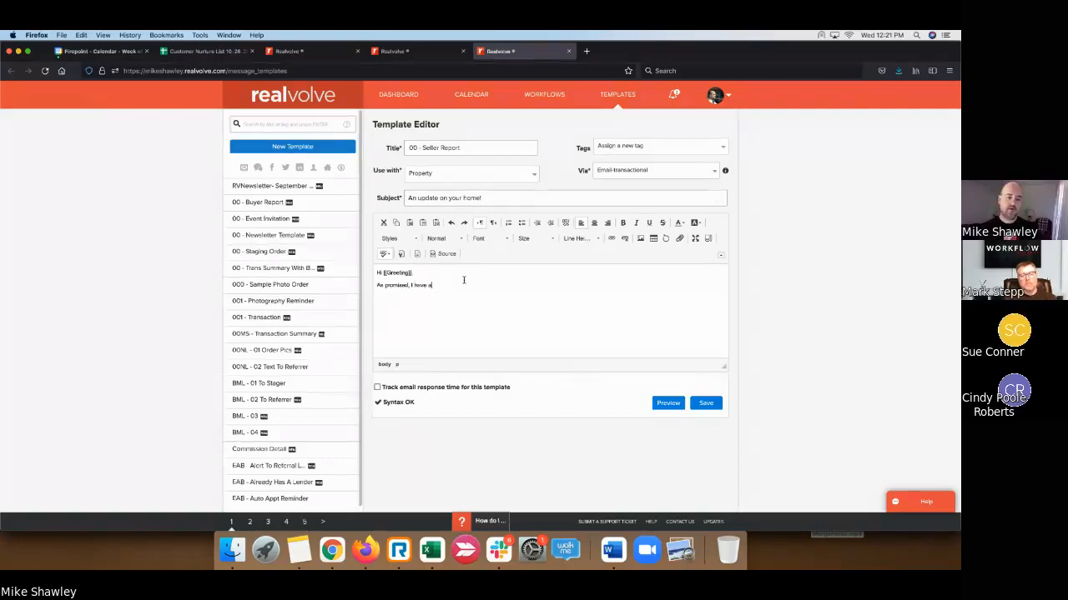
{"action": "type", "text": " list of"}
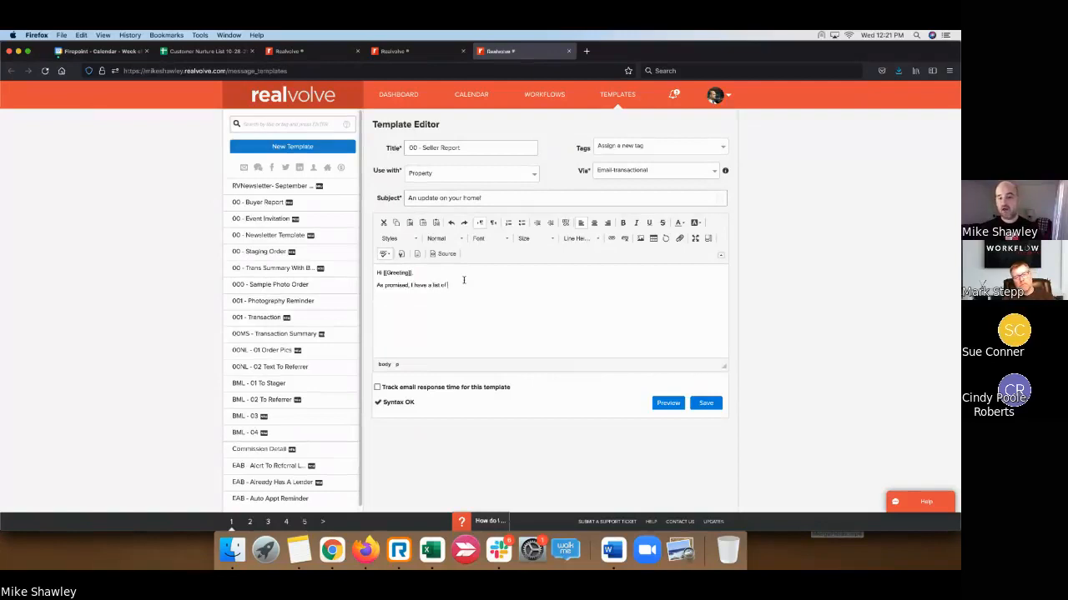
{"action": "type", "text": " all the things that hapve"}
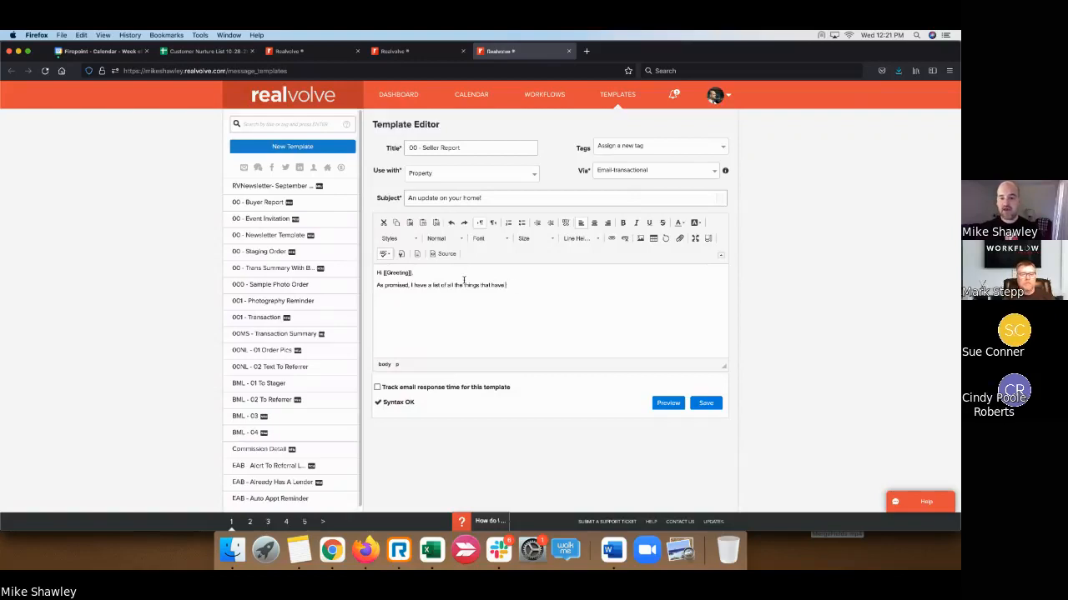
{"action": "key", "text": "BackSpace"}
{"action": "key", "text": "BackSpace"}
{"action": "key", "text": "BackSpace"}
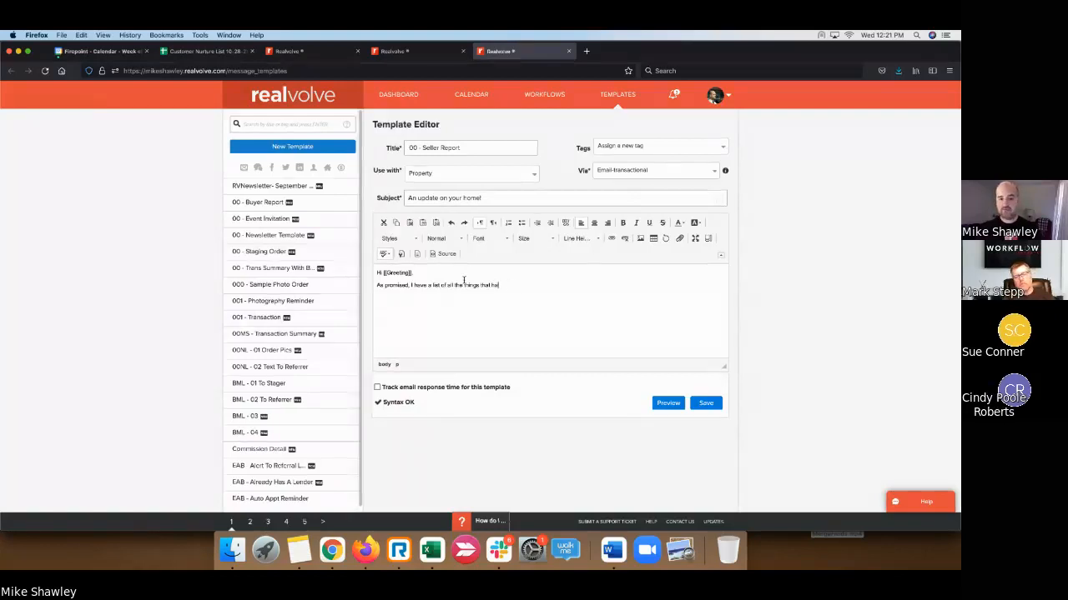
{"action": "key", "text": "BackSpace"}
{"action": "key", "text": "BackSpace"}
{"action": "key", "text": "BackSpace"}
{"action": "key", "text": "BackSpace"}
{"action": "key", "text": "BackSpace"}
{"action": "key", "text": "BackSpace"}
{"action": "key", "text": "BackSpace"}
{"action": "key", "text": "BackSpace"}
{"action": "key", "text": "BackSpace"}
{"action": "key", "text": "BackSpace"}
{"action": "key", "text": "BackSpace"}
{"action": "key", "text": "BackSpace"}
{"action": "key", "text": "BackSpace"}
{"action": "key", "text": "BackSpace"}
{"action": "key", "text": "BackSpace"}
{"action": "key", "text": "BackSpace"}
{"action": "key", "text": "BackSpace"}
{"action": "key", "text": "BackSpace"}
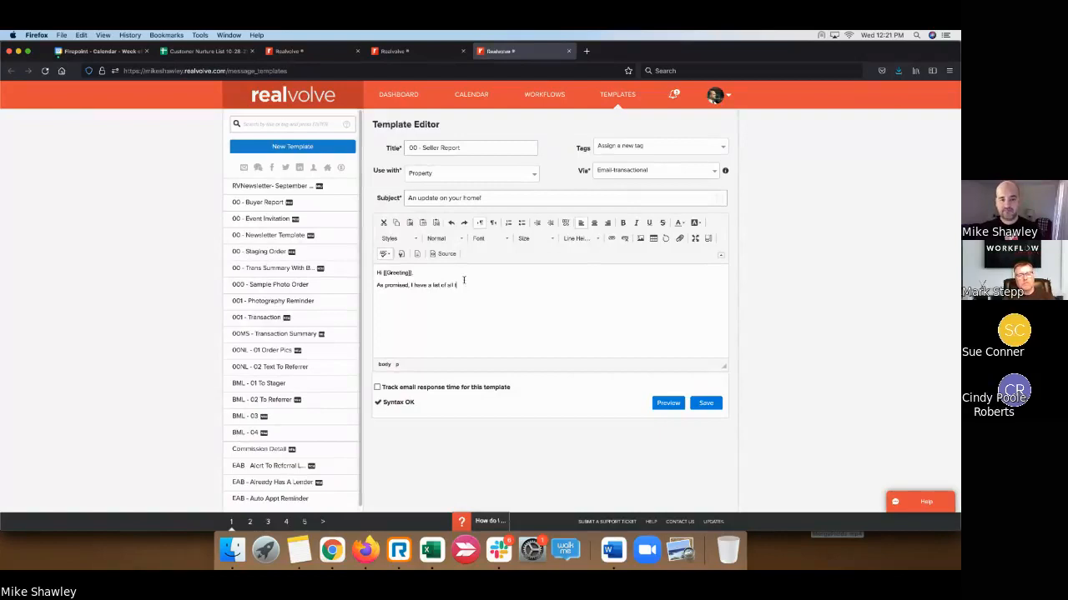
{"action": "type", "text": "codates for you"}
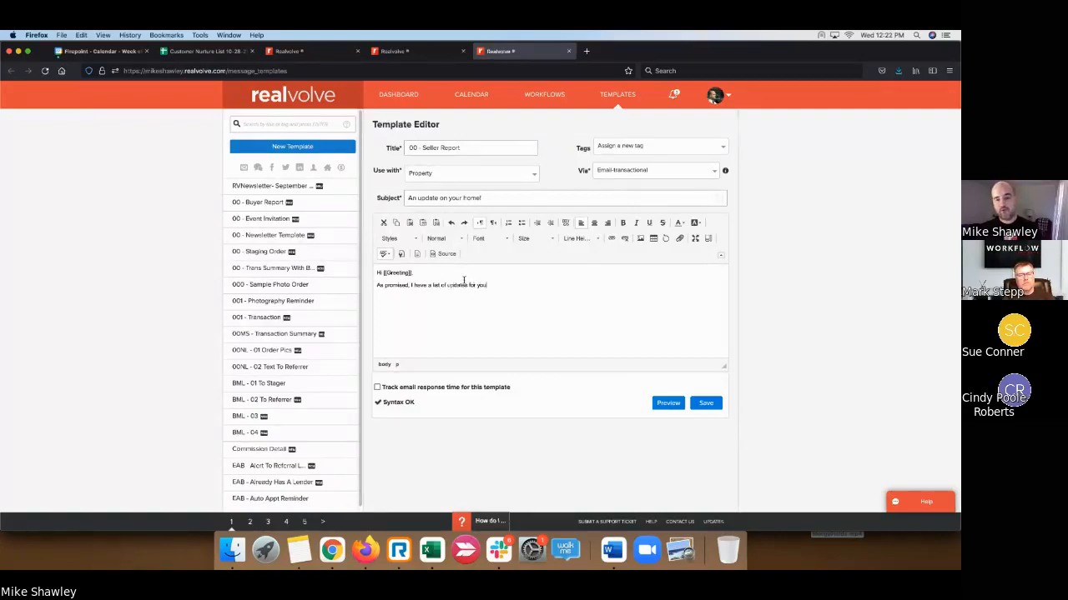
{"action": "type", "text": "r hom"}
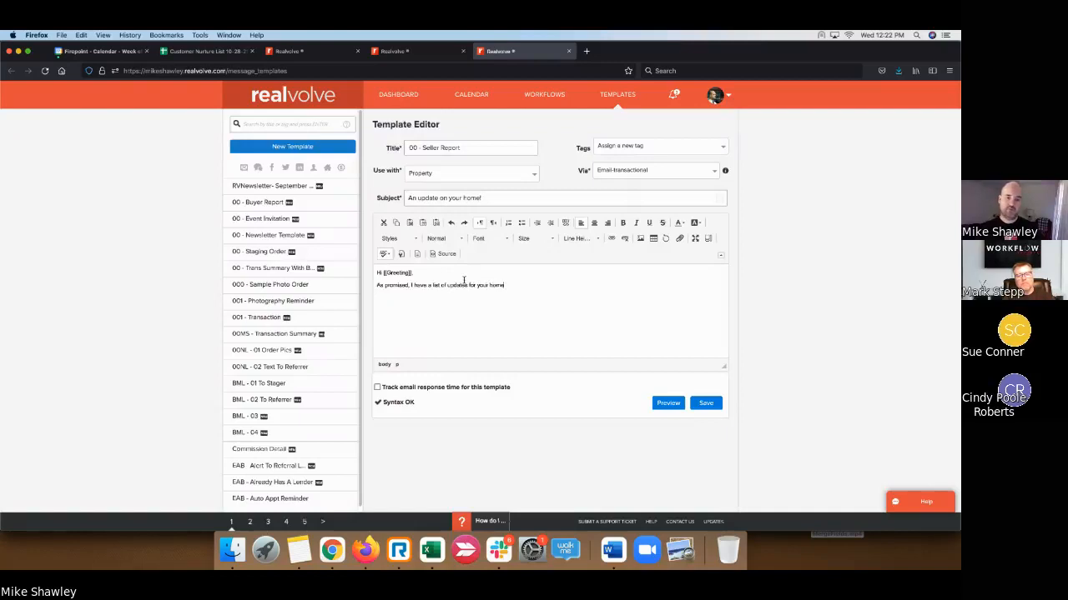
{"action": "type", "text": "e. We are doing out"}
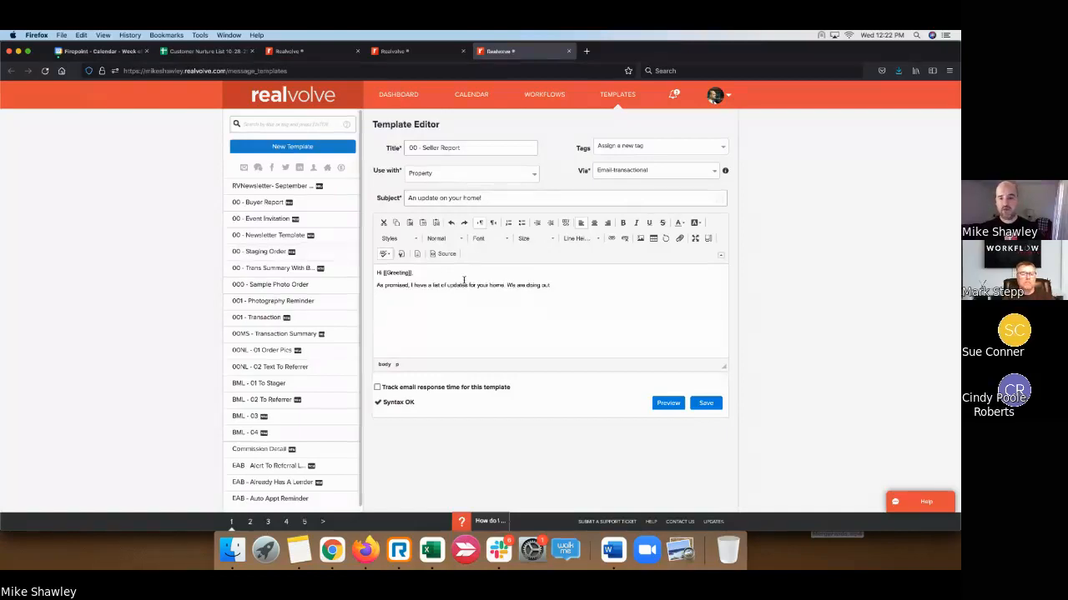
{"action": "key", "text": "BackSpace"}
- Finish the best-offer sentence and add 'As always, please let me know if you have any questions!'
{"action": "type", "text": "r best to"}
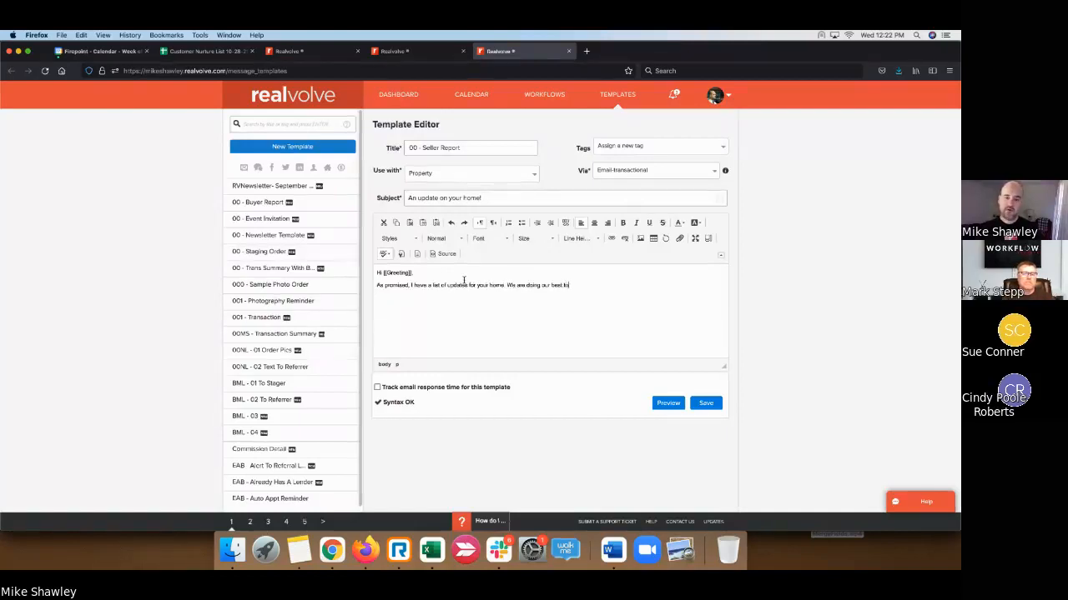
{"action": "type", "text": " get you the be"}
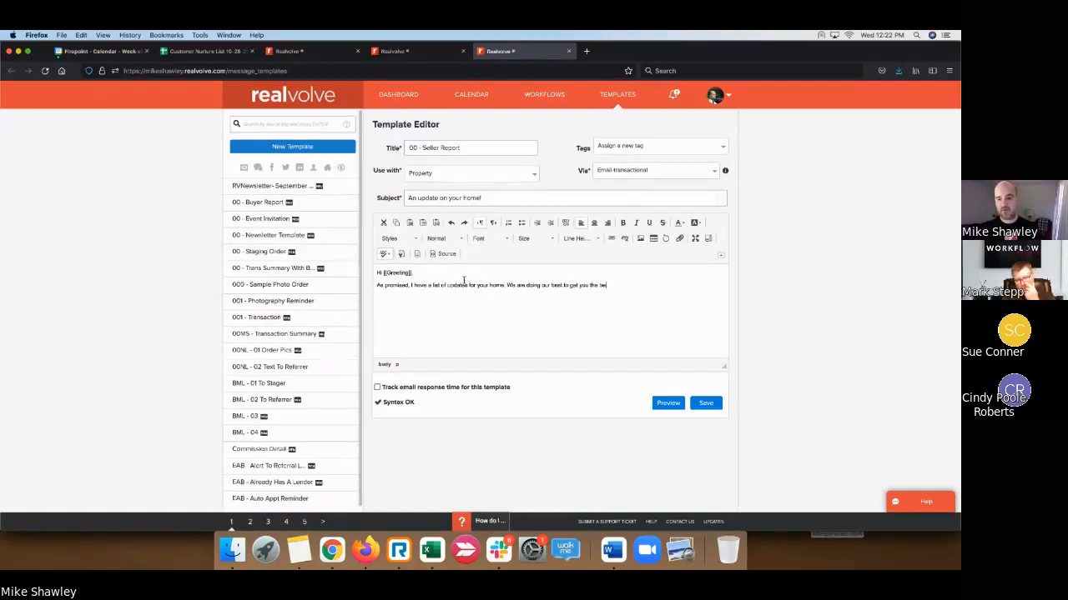
{"action": "type", "text": "st offer and"}
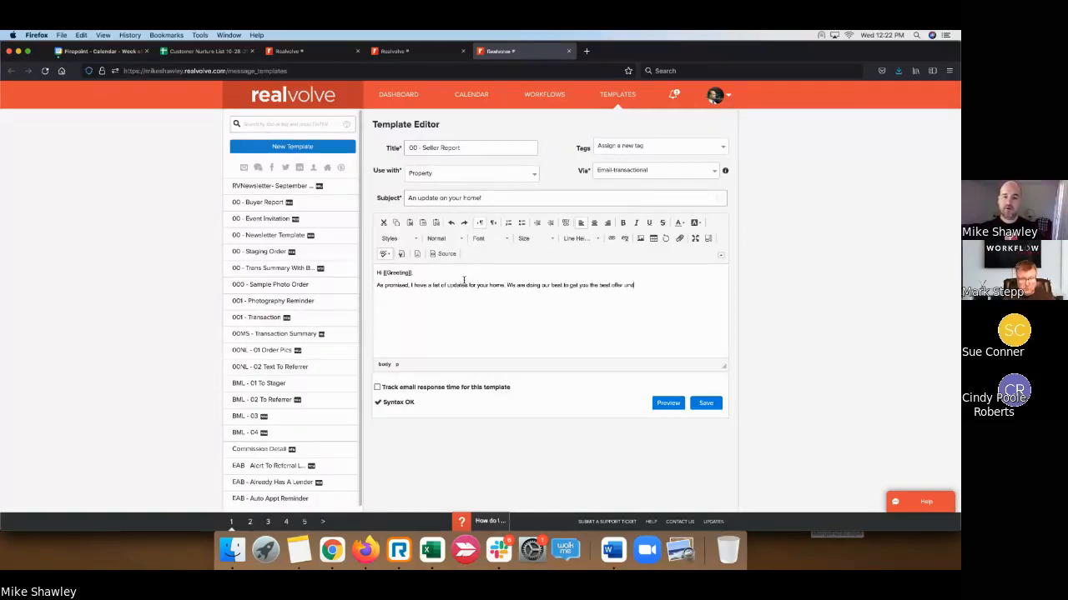
{"action": "type", "text": "er the best o"}
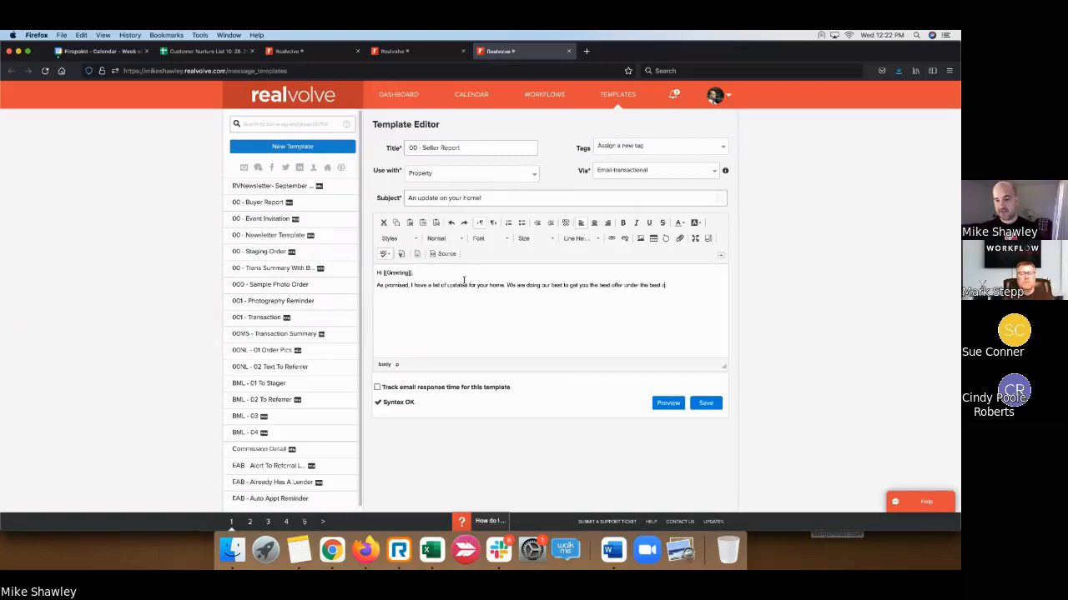
{"action": "type", "text": "ircumstances"}
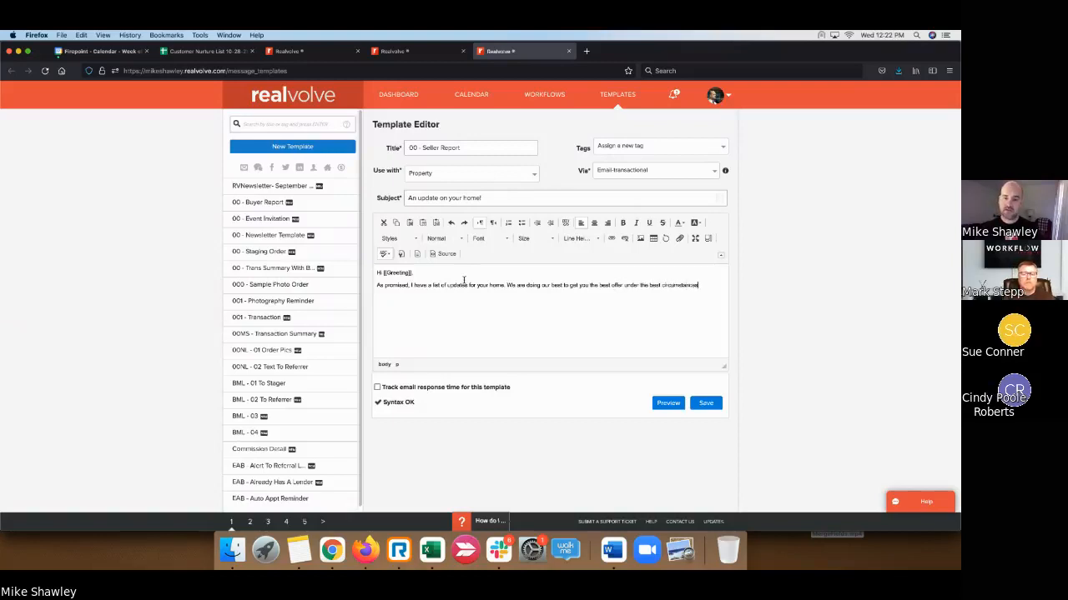
{"action": "type", "text": " possible"}
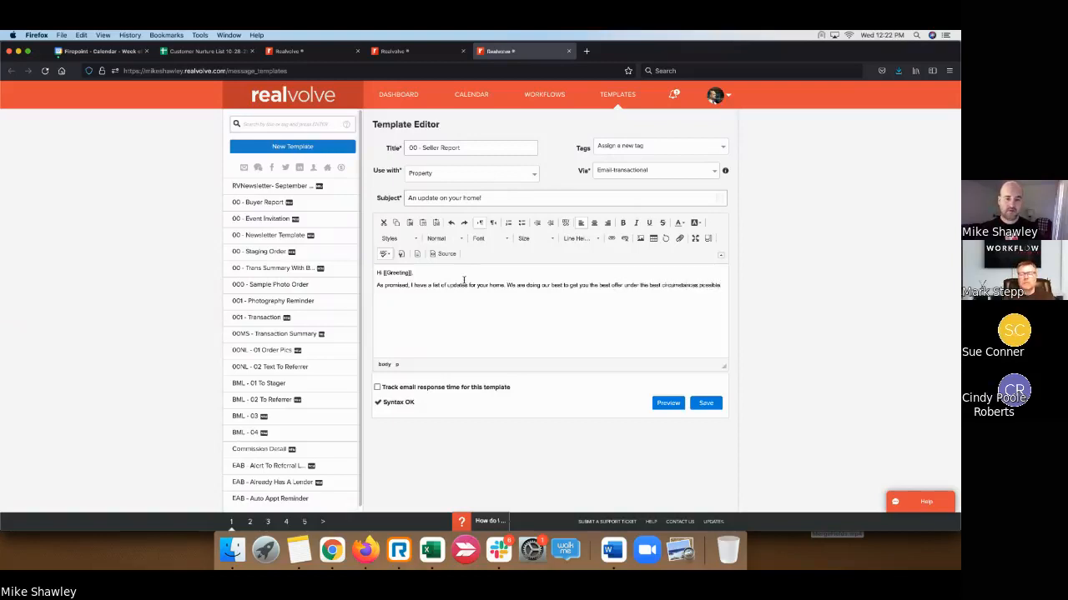
{"action": "type", "text": "As alway"}
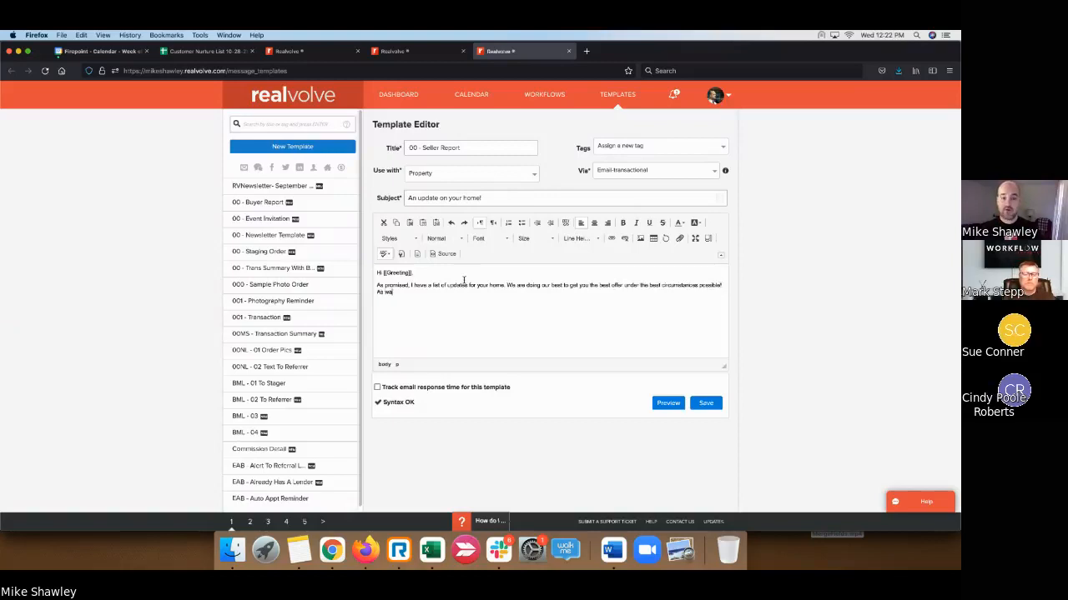
{"action": "type", "text": "s, please "}
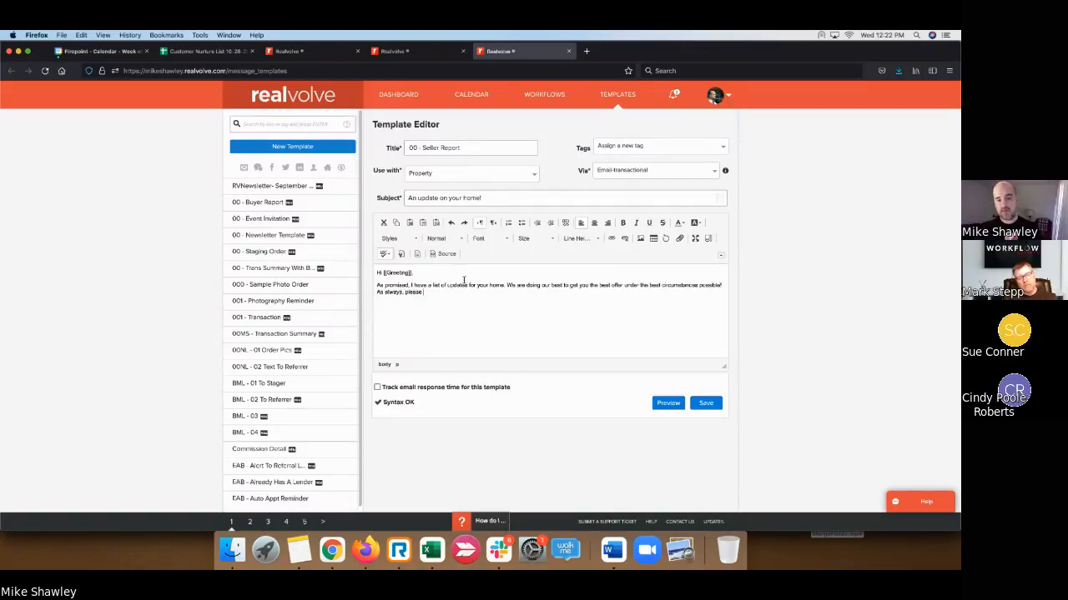
{"action": "type", "text": "let me know if you hav an"}
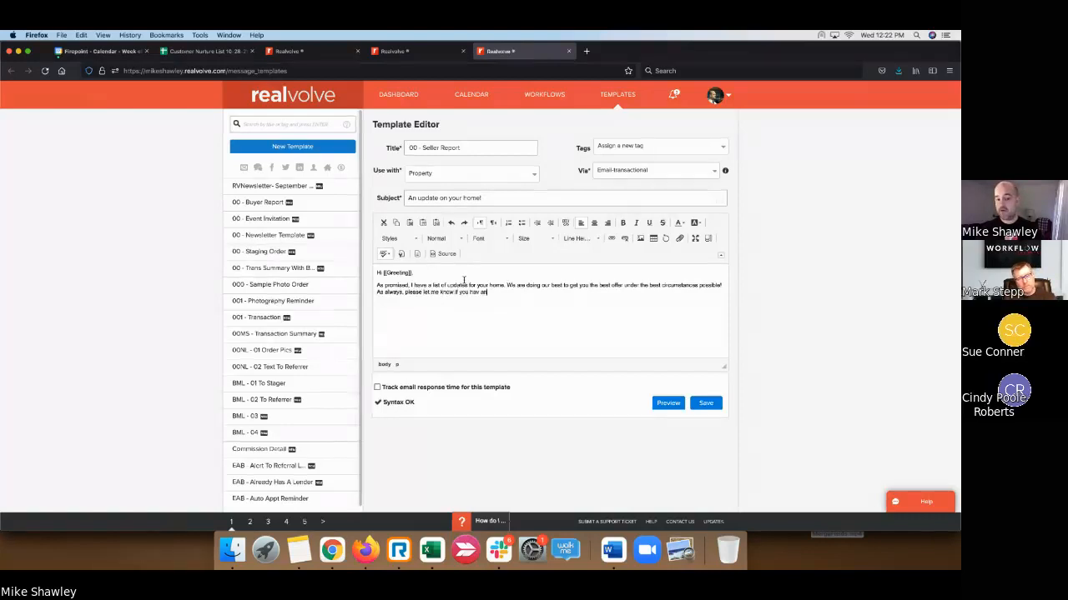
{"action": "key", "text": "BackSpace"}
{"action": "key", "text": "BackSpace"}
{"action": "key", "text": "BackSpace"}
{"action": "type", "text": "e any"}
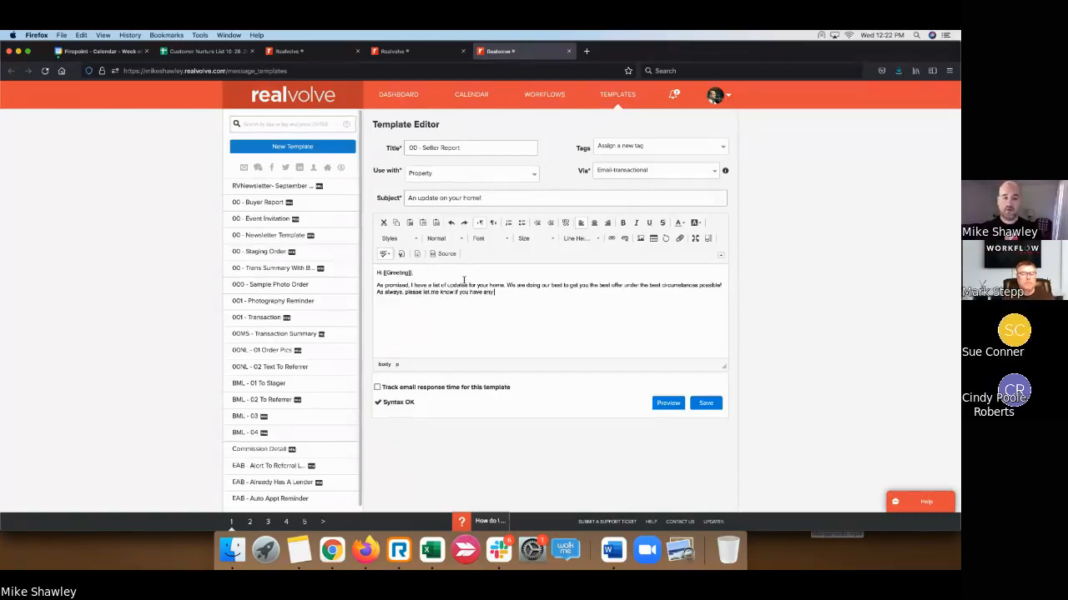
{"action": "type", "text": " question"}
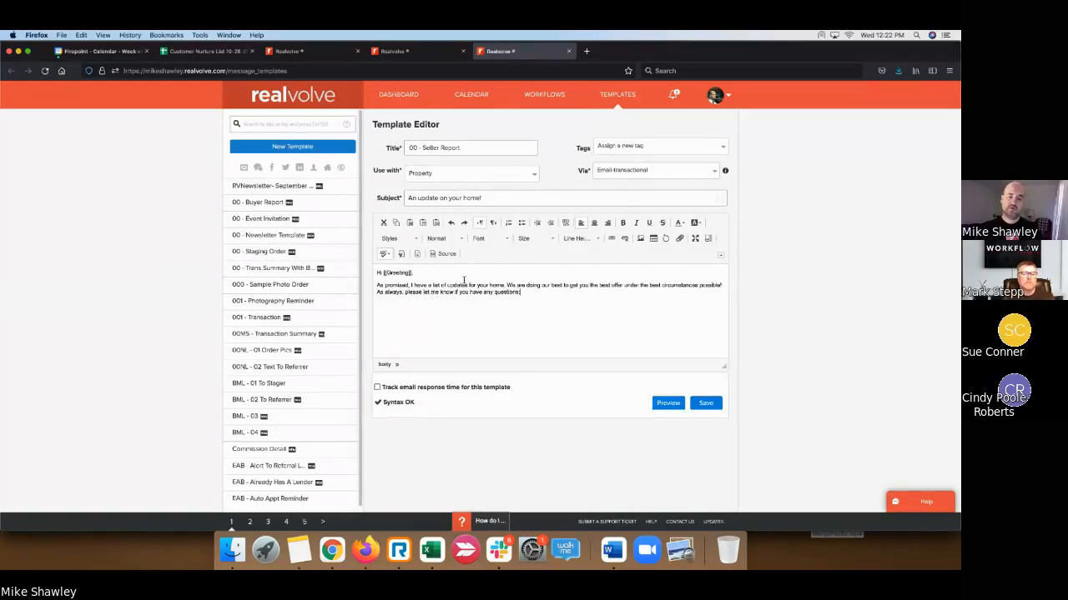
{"action": "type", "text": "s!"}
{"action": "key", "text": "Return"}
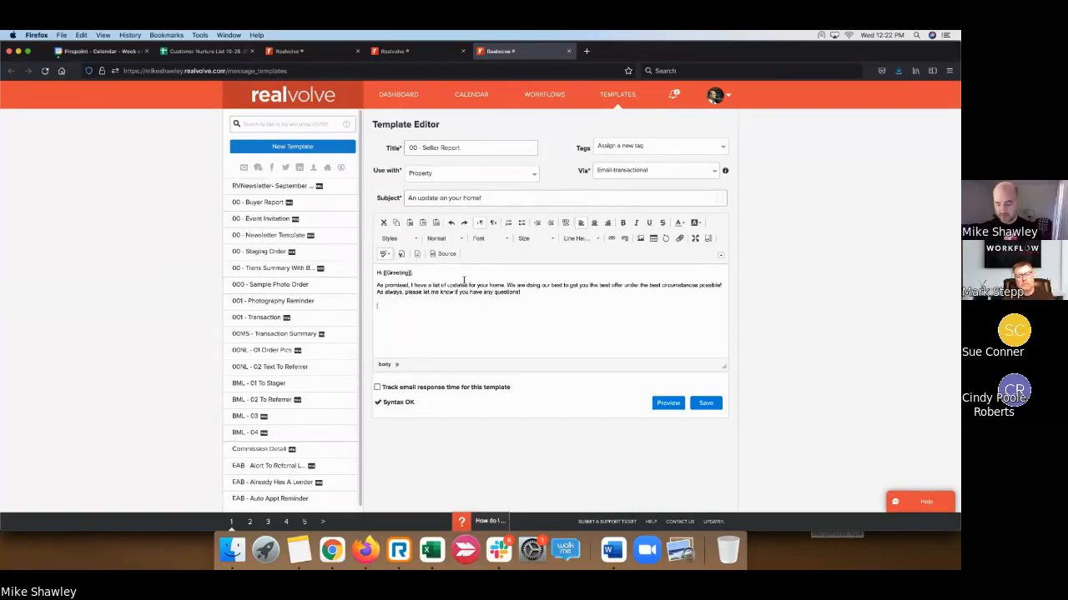
{"action": "type", "text": "[["}
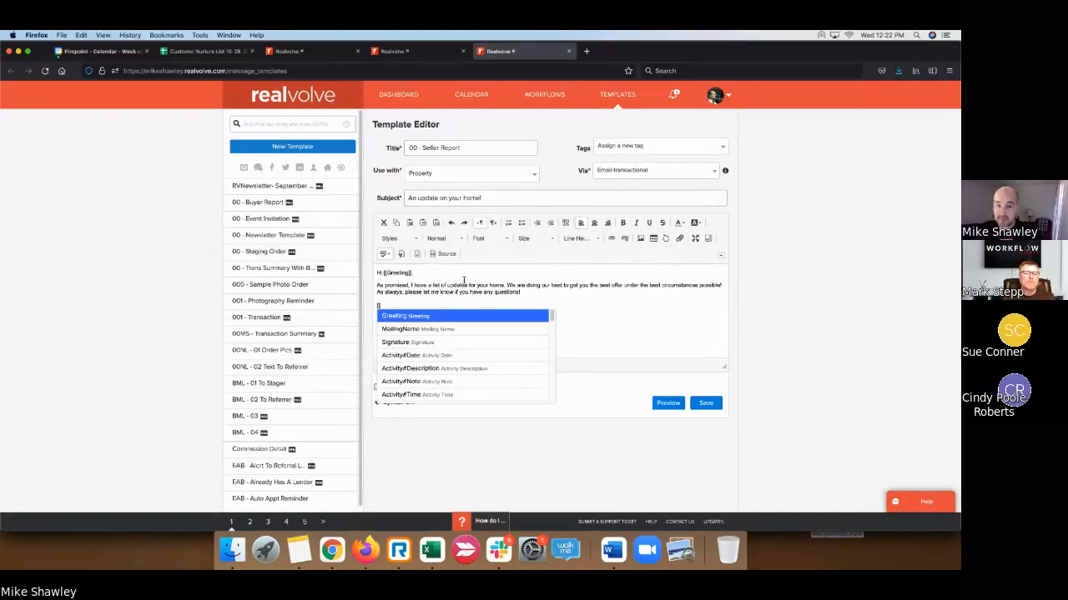
{"action": "type", "text": "repo"}
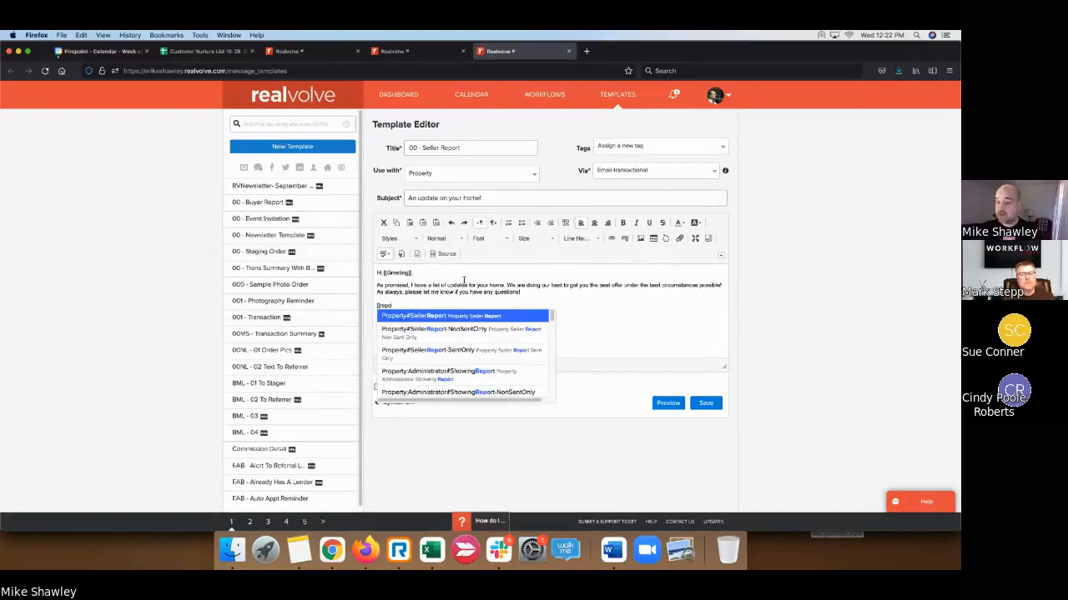
- Insert [[Property#SellerReport]], then add a 'Warm Regards,' sign-off with the [[Signature]] field beneath it
{"action": "left_click", "coordinate": [405, 317]}
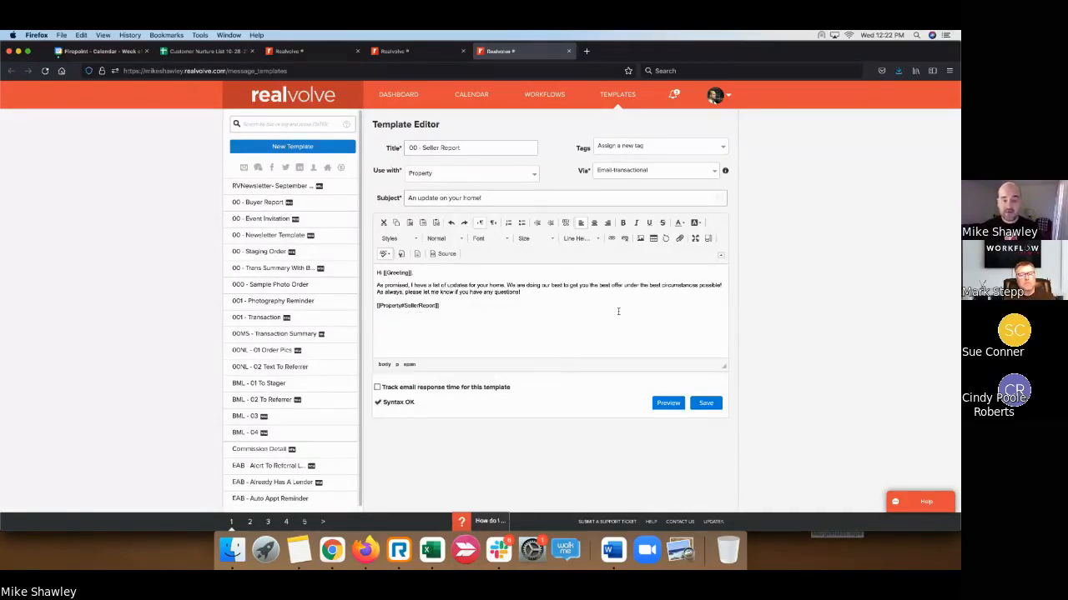
{"action": "key", "text": "Return"}
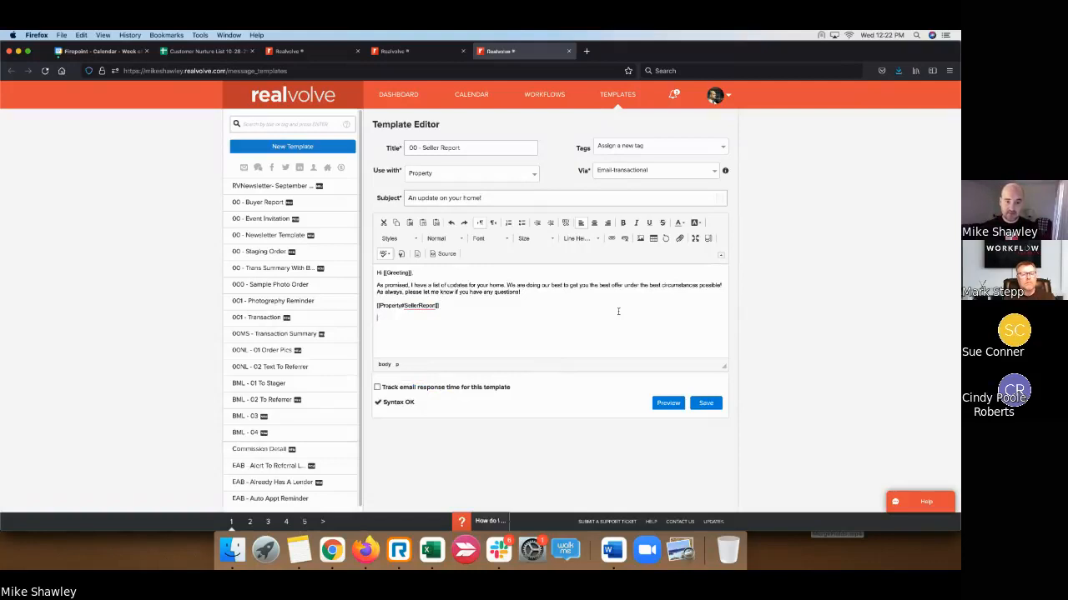
{"action": "type", "text": "Warm Regar"}
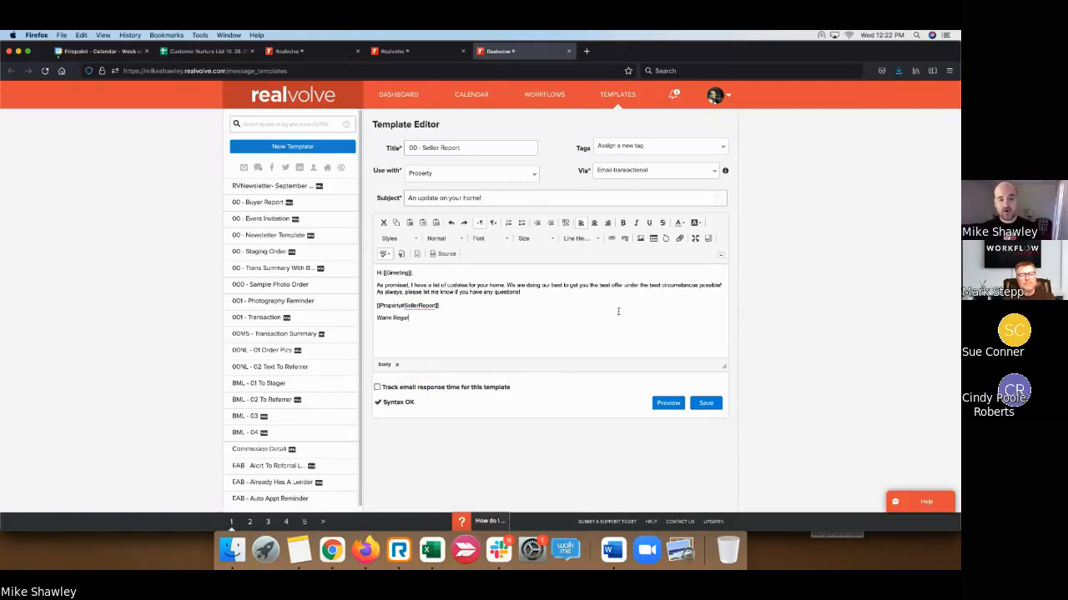
{"action": "type", "text": "ds,"}
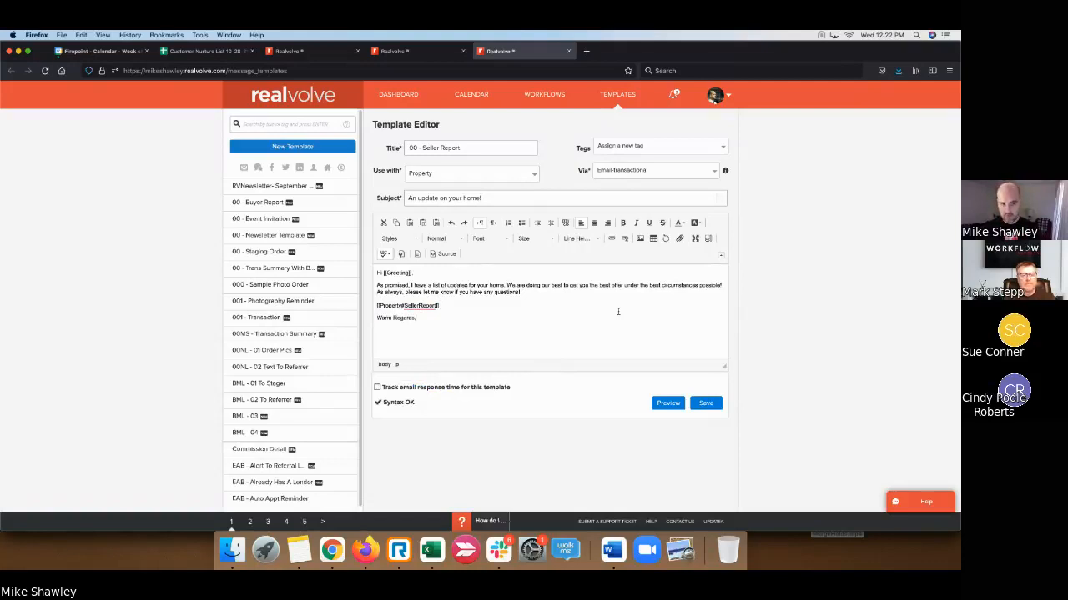
{"action": "key", "text": "Return"}
{"action": "type", "text": "[[Signature]]"}
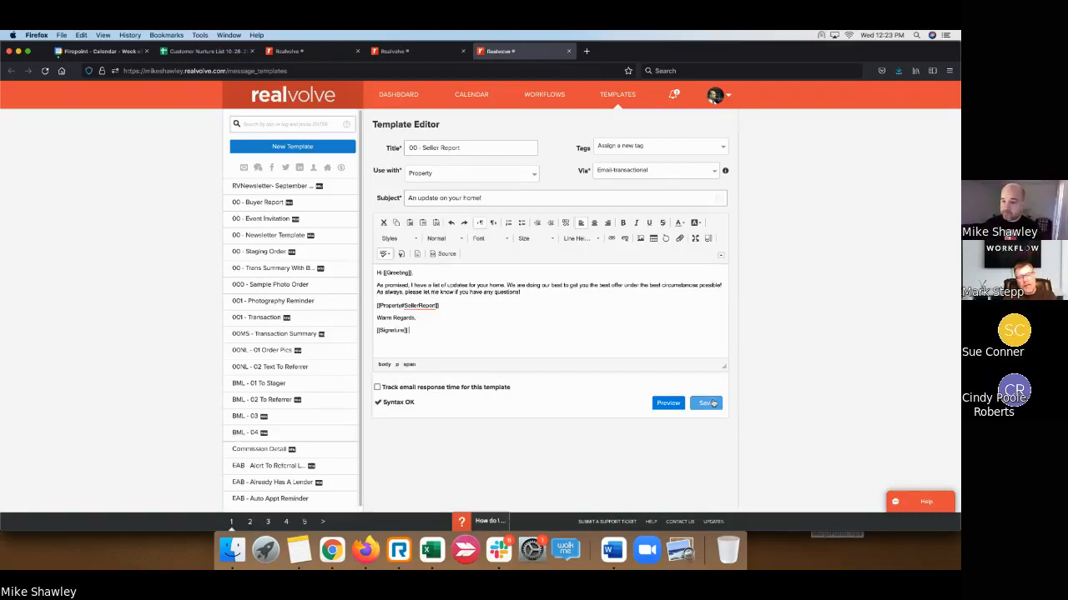
- Add two new lines after [[Property#SellerReport]] and type [[sellerre to bring up matching merge fields
{"action": "left_click", "coordinate": [445, 306]}
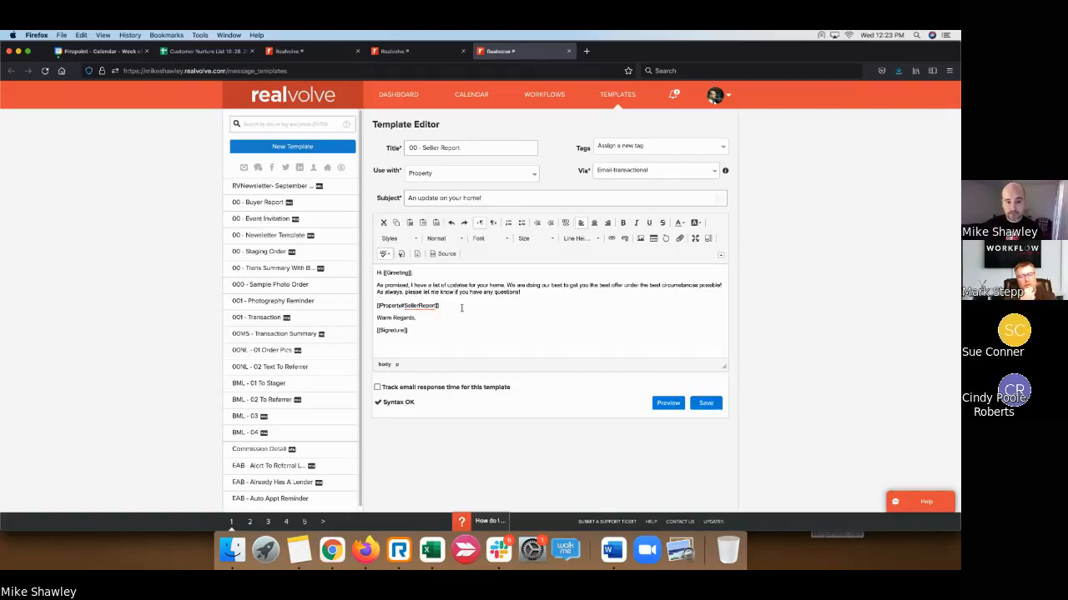
{"action": "key", "text": "Return"}
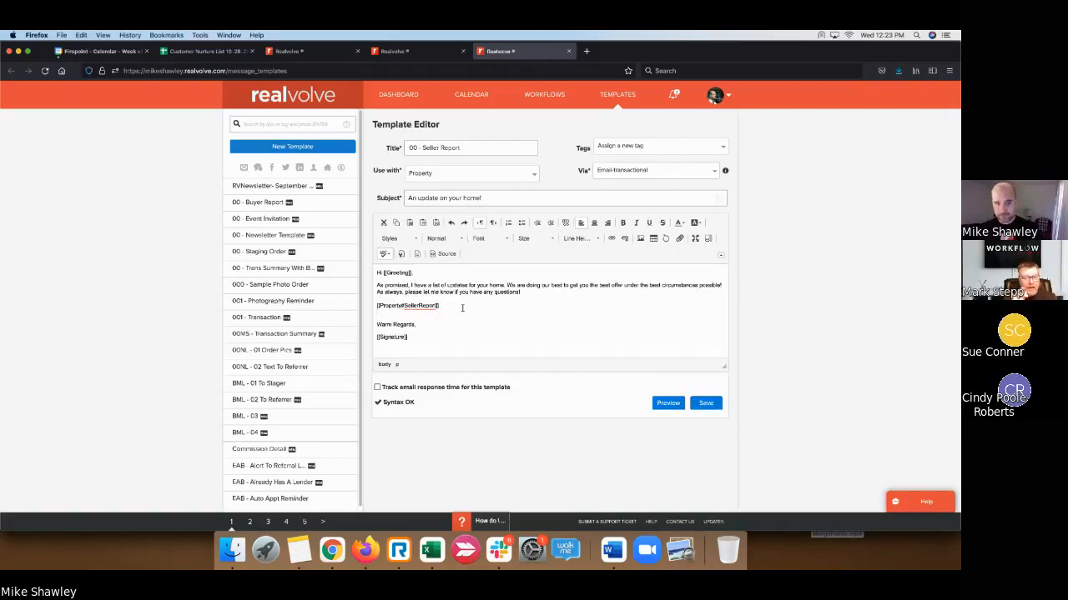
{"action": "key", "text": "Return"}
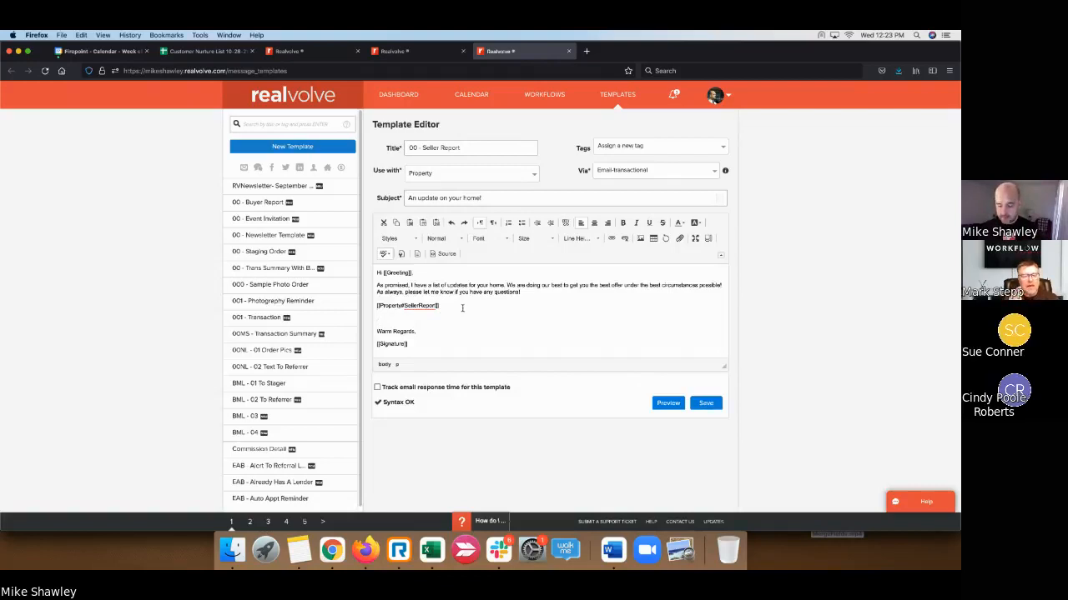
{"action": "type", "text": "[["}
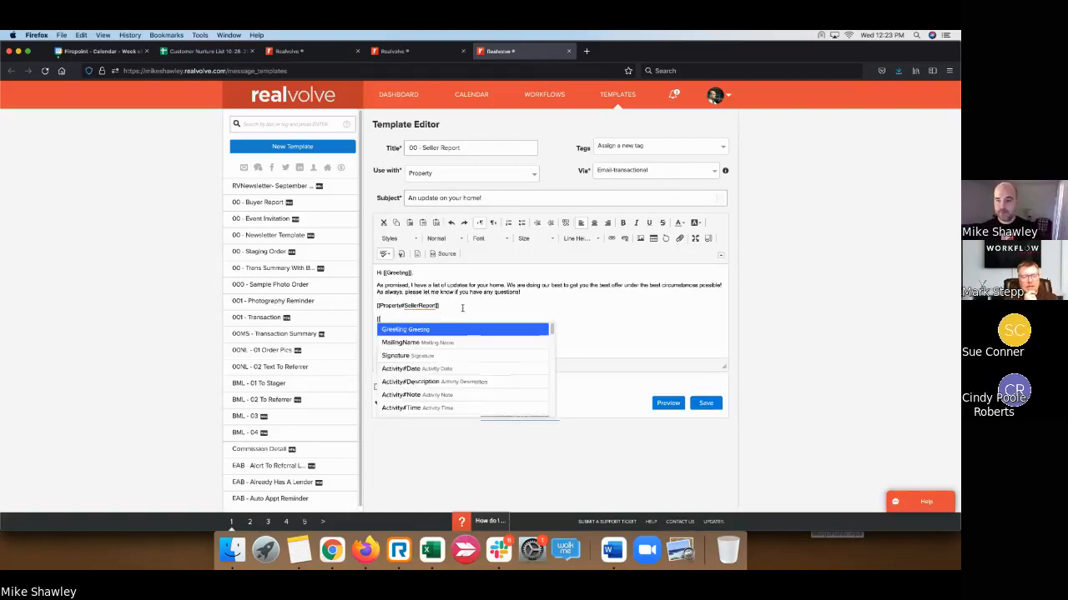
{"action": "type", "text": "sellerrep"}
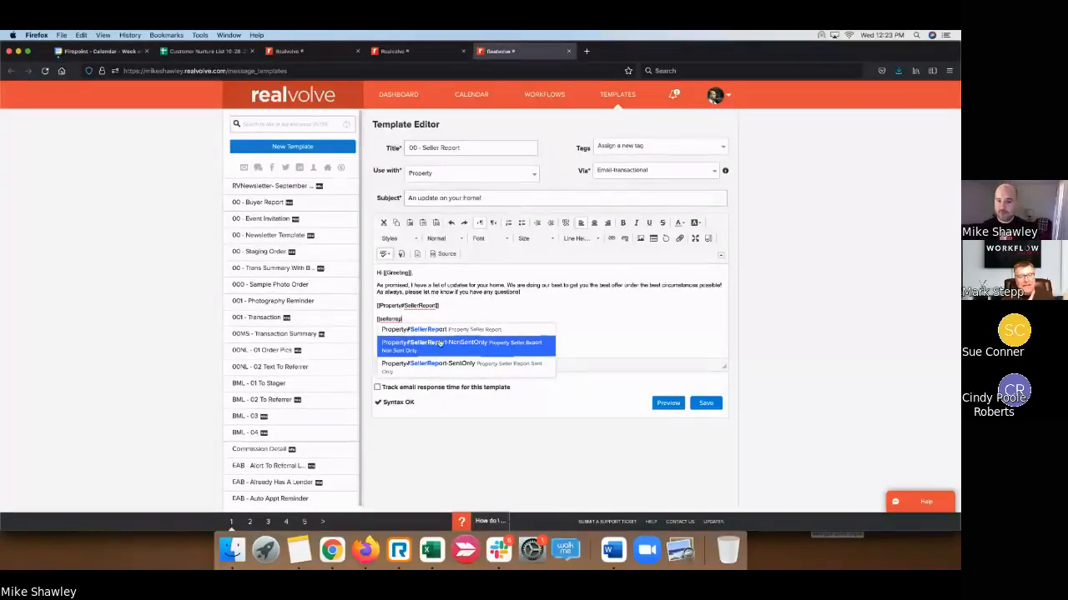
- Insert the Property#SellerReport-NonSentOnly field and delete the original [[Property#SellerReport]] line
{"action": "left_click", "coordinate": [439, 342]}
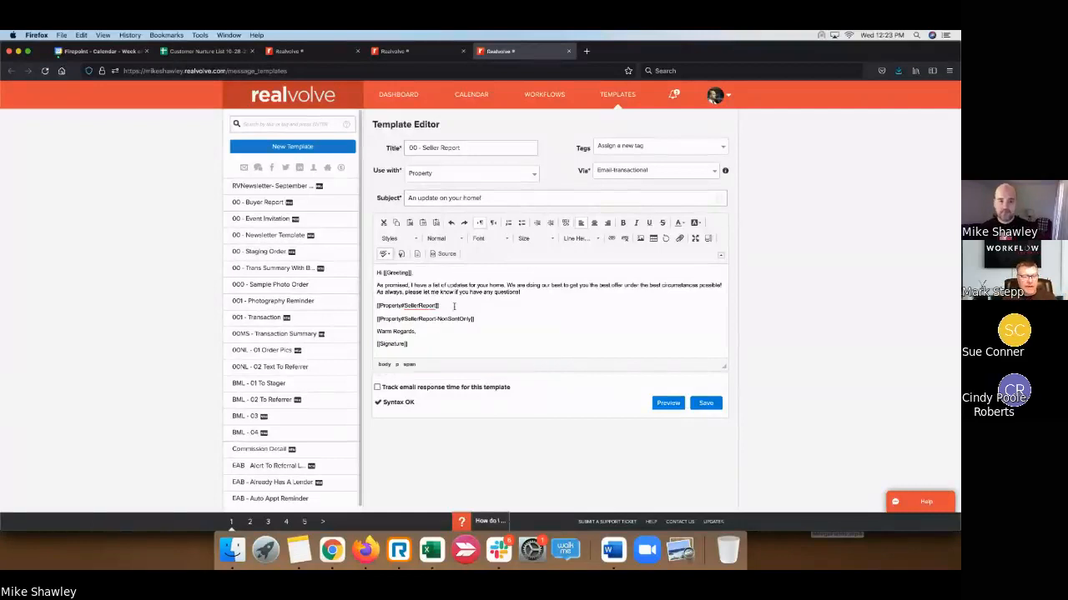
{"action": "left_click", "coordinate": [453, 305]}
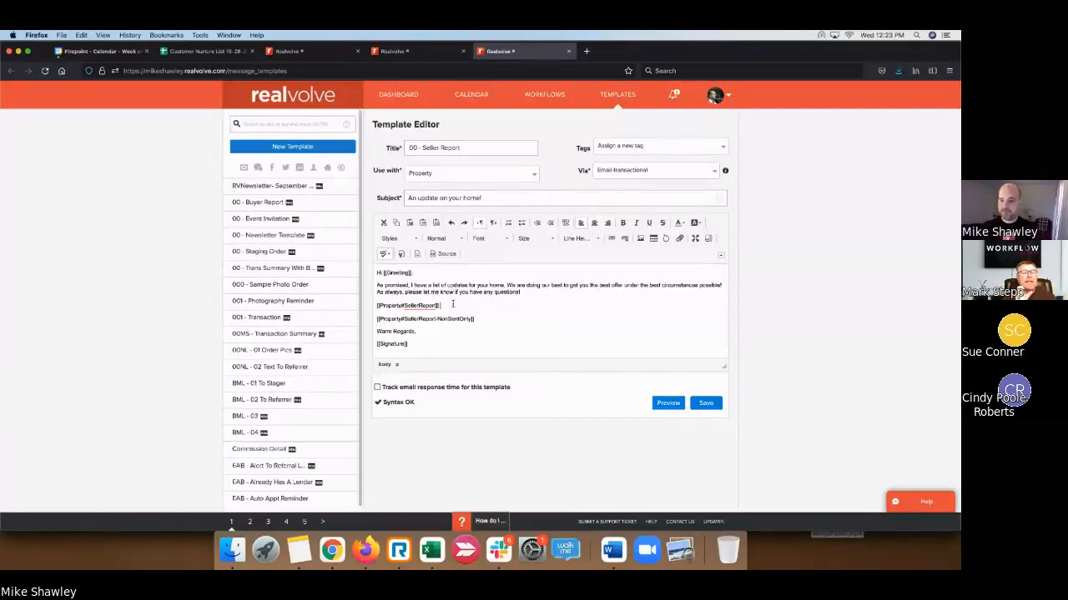
{"action": "left_click", "coordinate": [785, 381]}
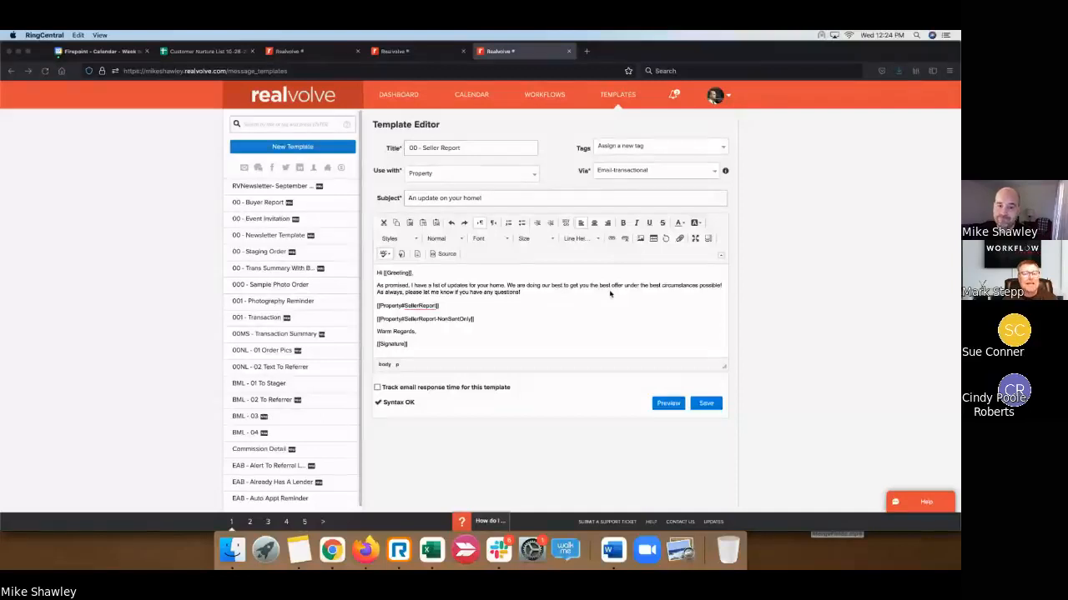
{"action": "left_click", "coordinate": [444, 305]}
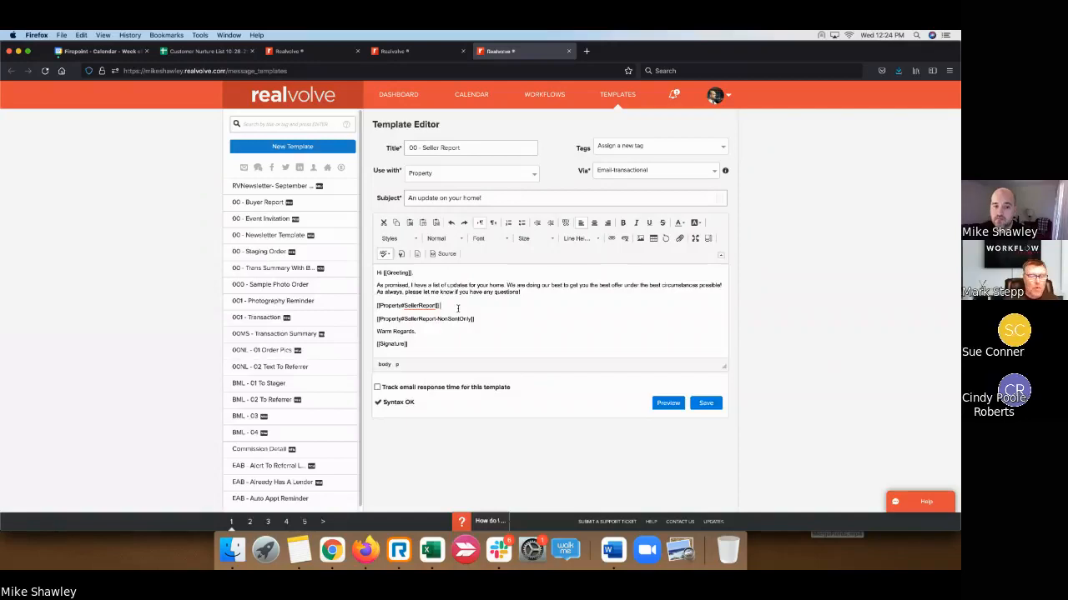
{"action": "left_click_drag", "start_coordinate": [348, 314], "coordinate": [355, 306]}
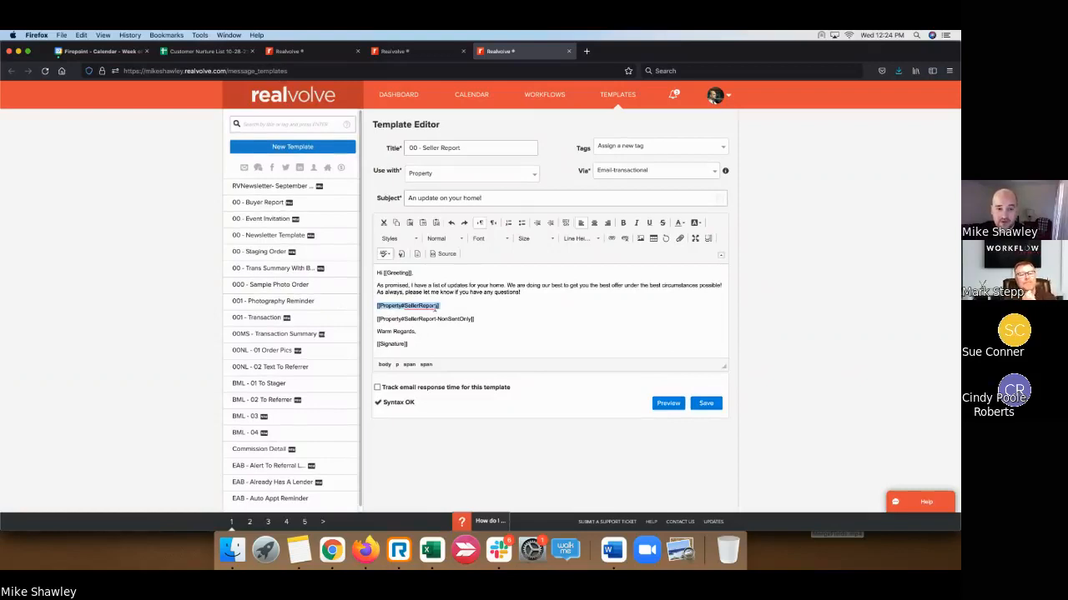
{"action": "key", "text": "BackSpace"}
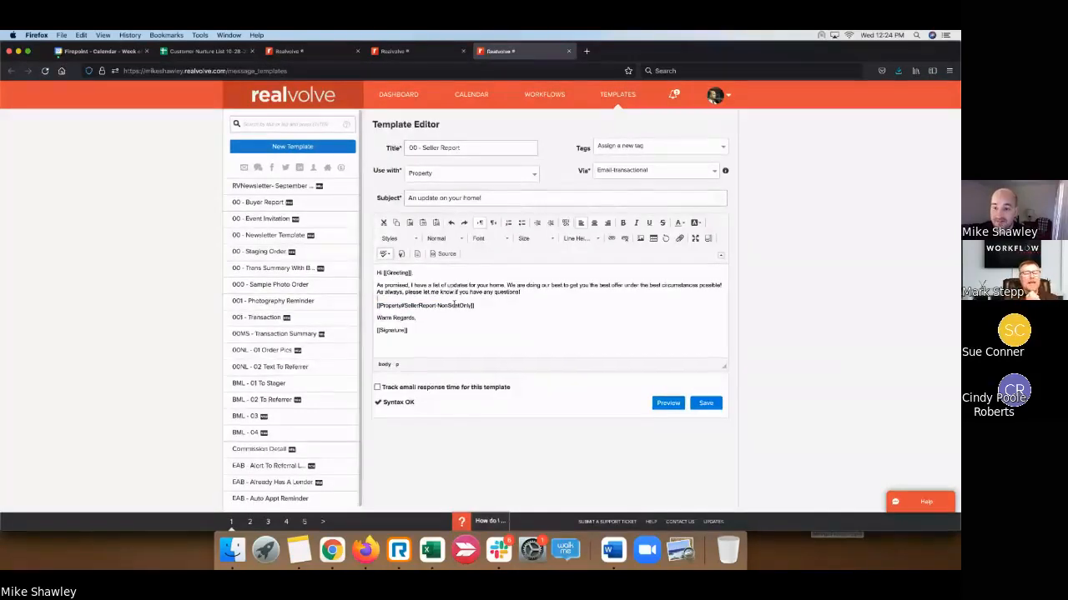
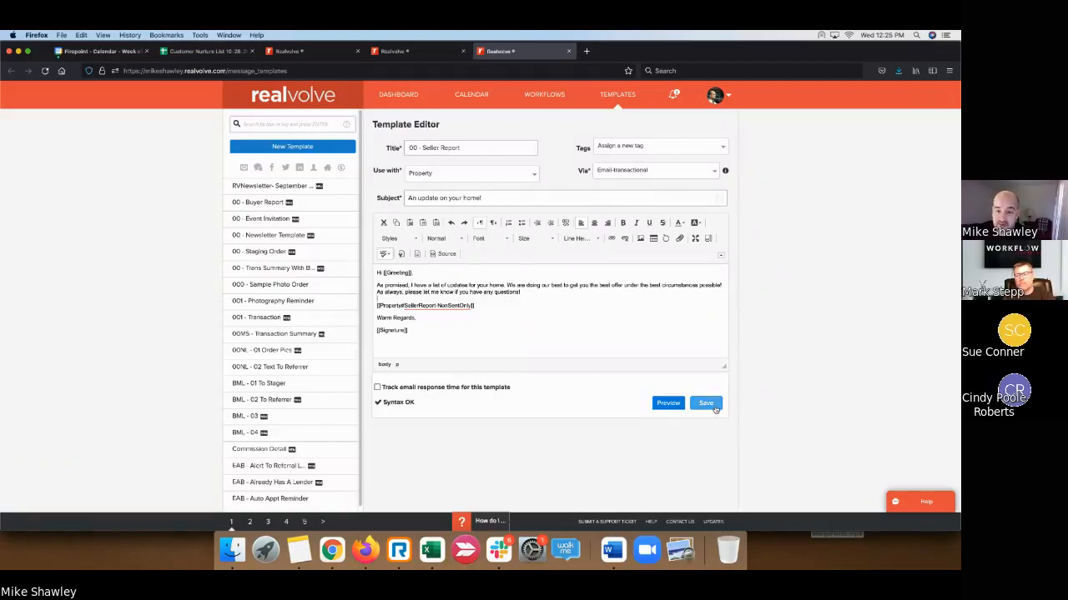
- Save the '00 - Seller Report' email template with its seller-report merge field
{"action": "left_click", "coordinate": [714, 407]}
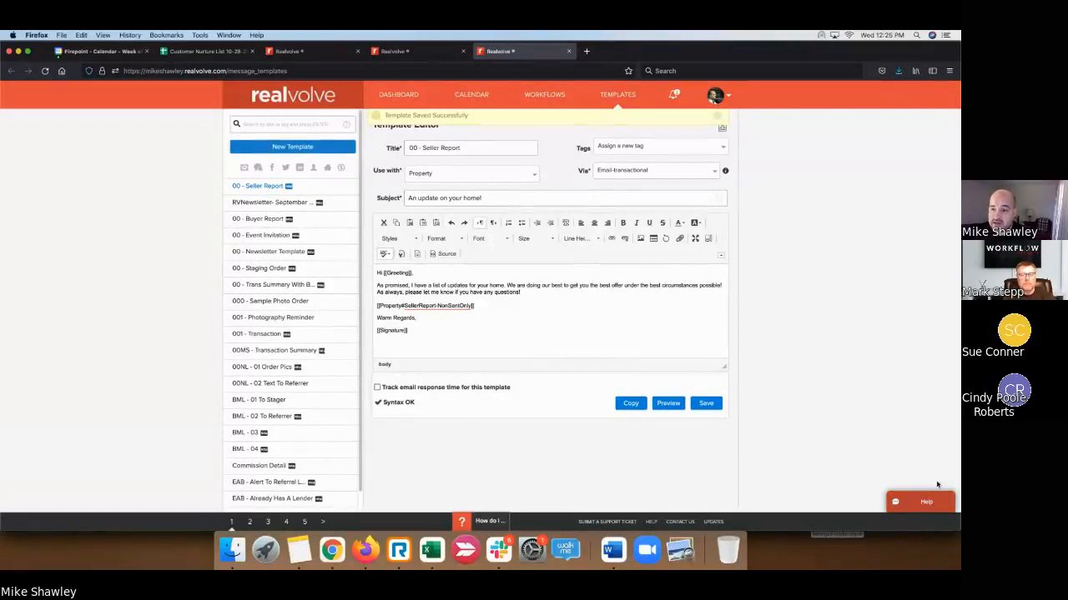
{"action": "left_click", "coordinate": [879, 333]}
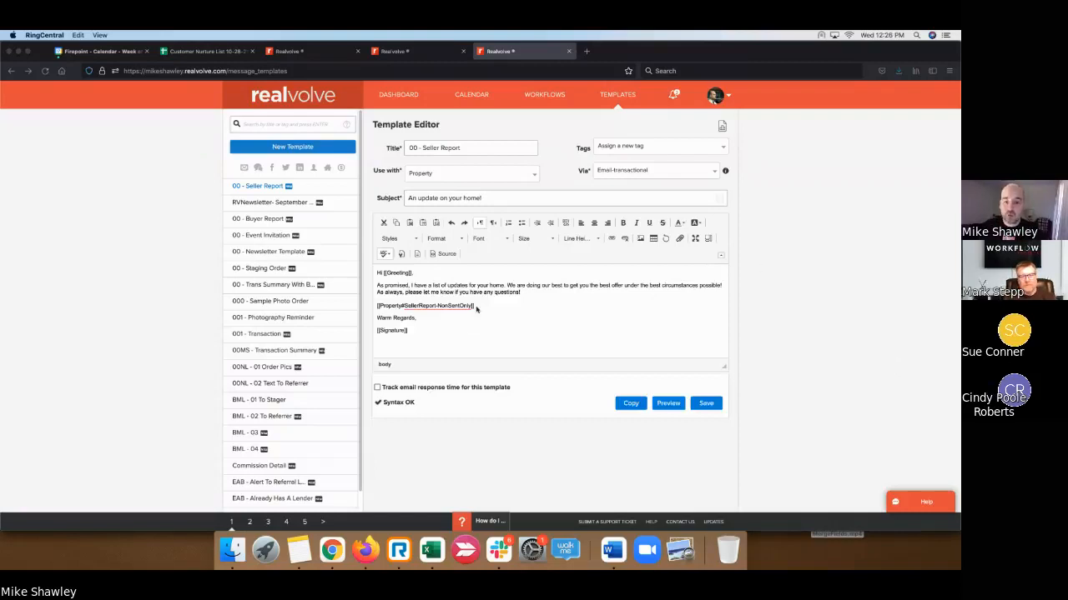
- Draft a new Email-type activity titled 'Weekly Seller Update' in the 00 - Sample Seller Reports workflow
{"action": "left_click", "coordinate": [432, 57]}
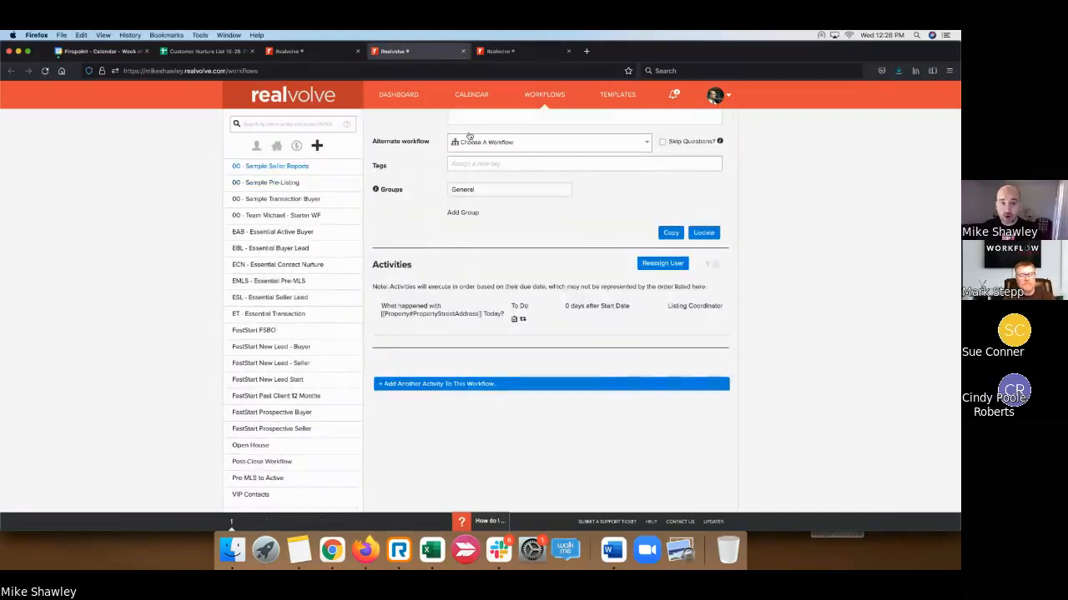
{"action": "left_click", "coordinate": [479, 386]}
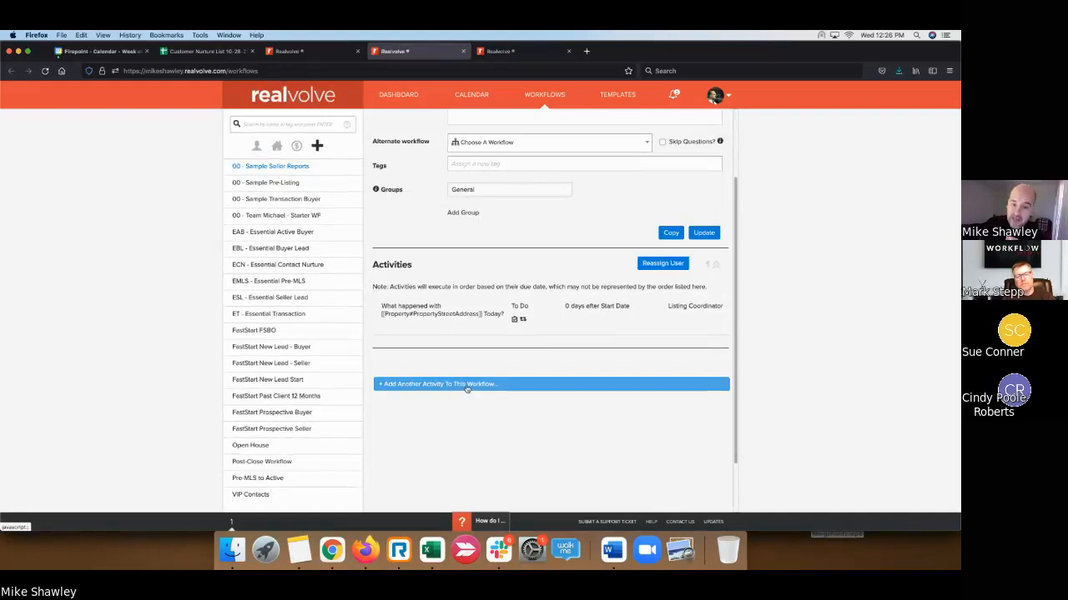
{"action": "left_click", "coordinate": [480, 394]}
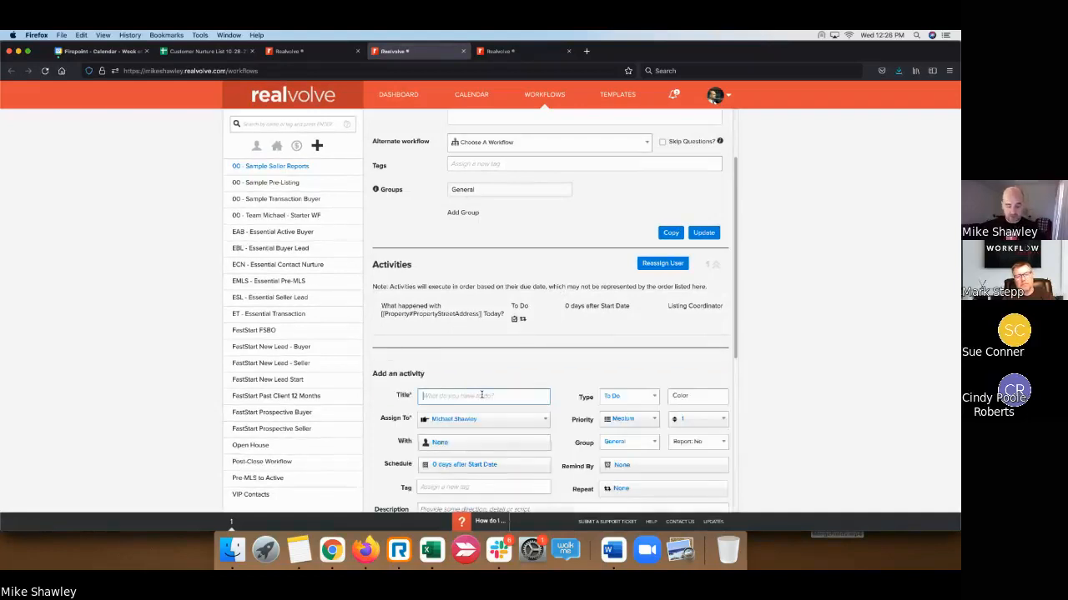
{"action": "type", "text": "Week "}
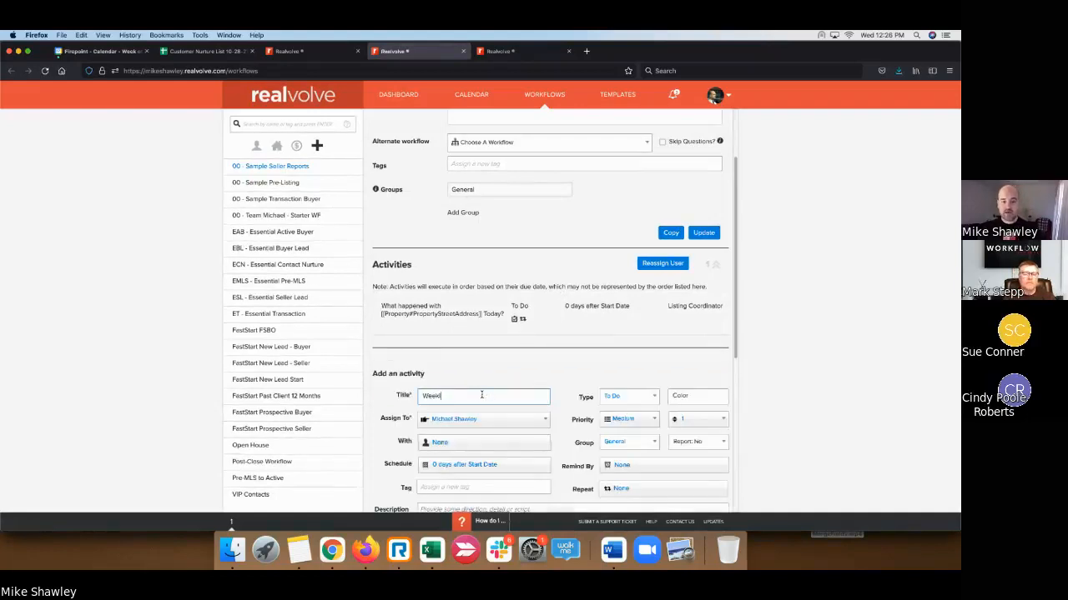
{"action": "type", "text": "y Seller Upd"}
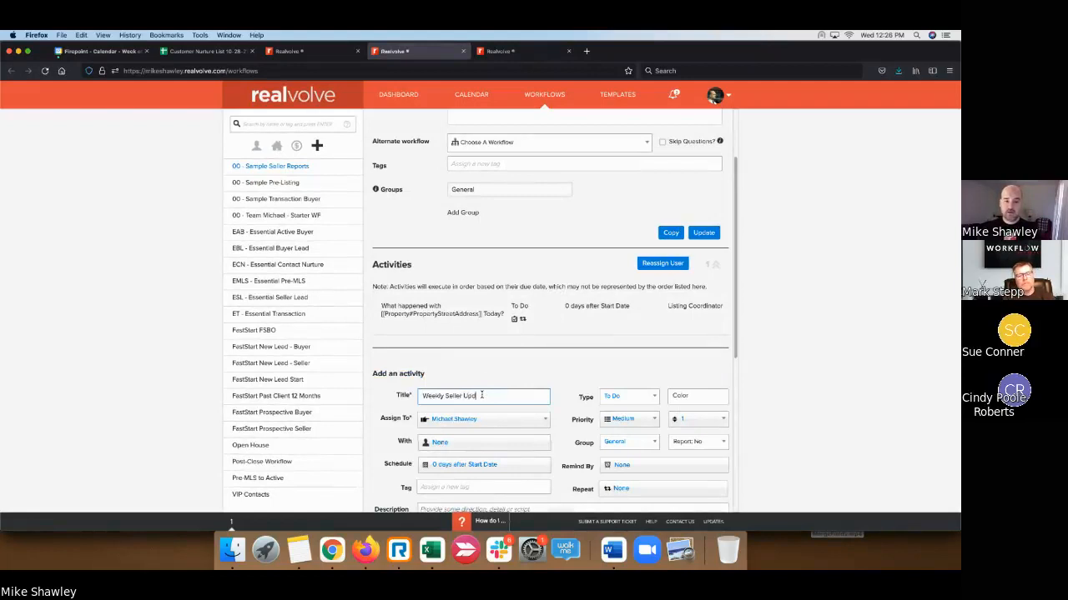
{"action": "type", "text": "ate"}
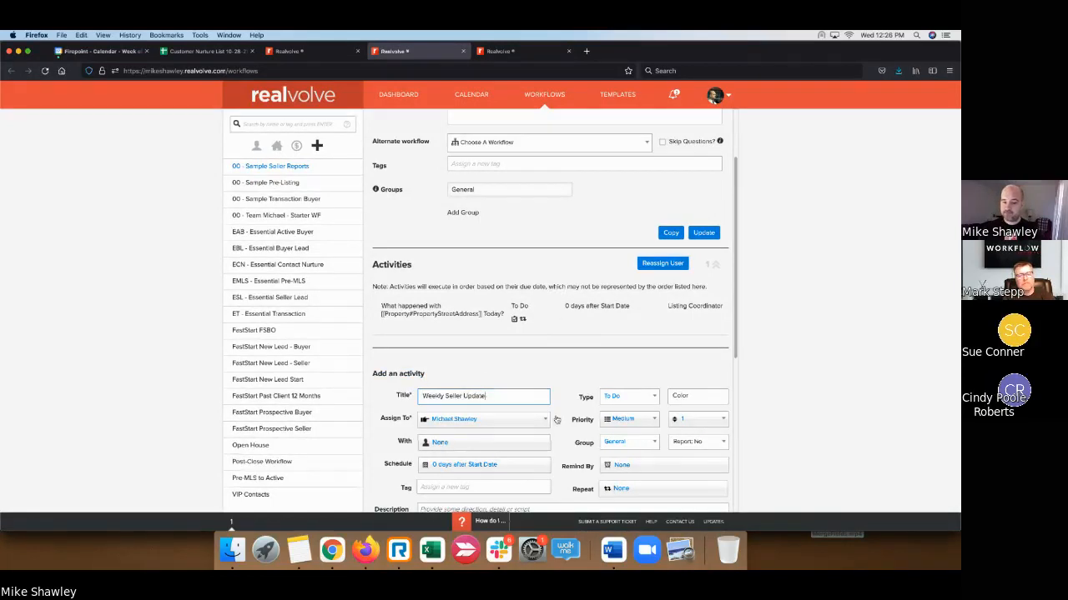
{"action": "left_click", "coordinate": [643, 397]}
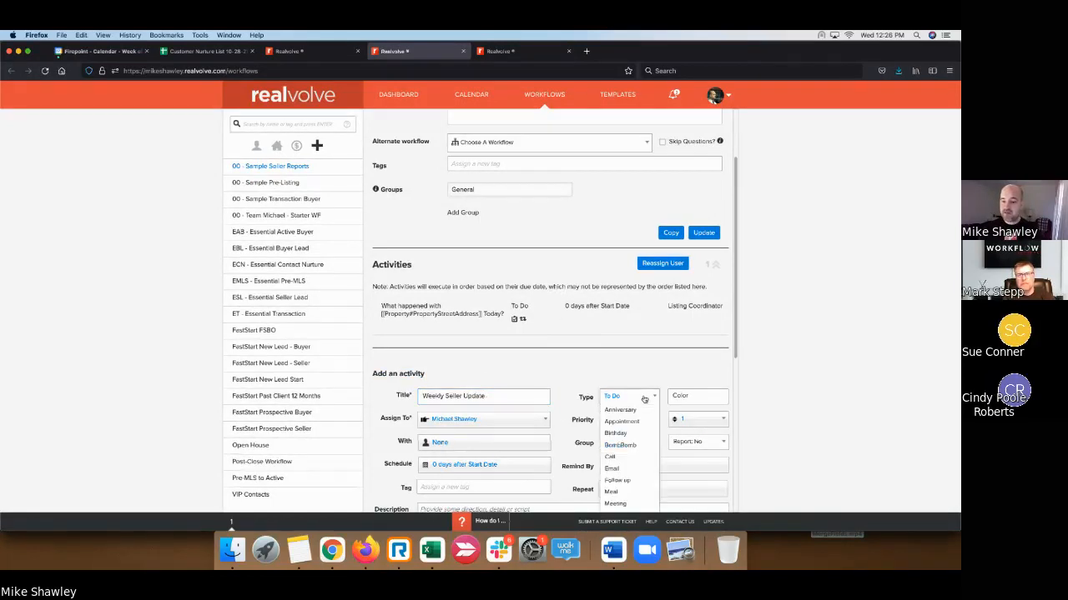
{"action": "left_click", "coordinate": [632, 468]}
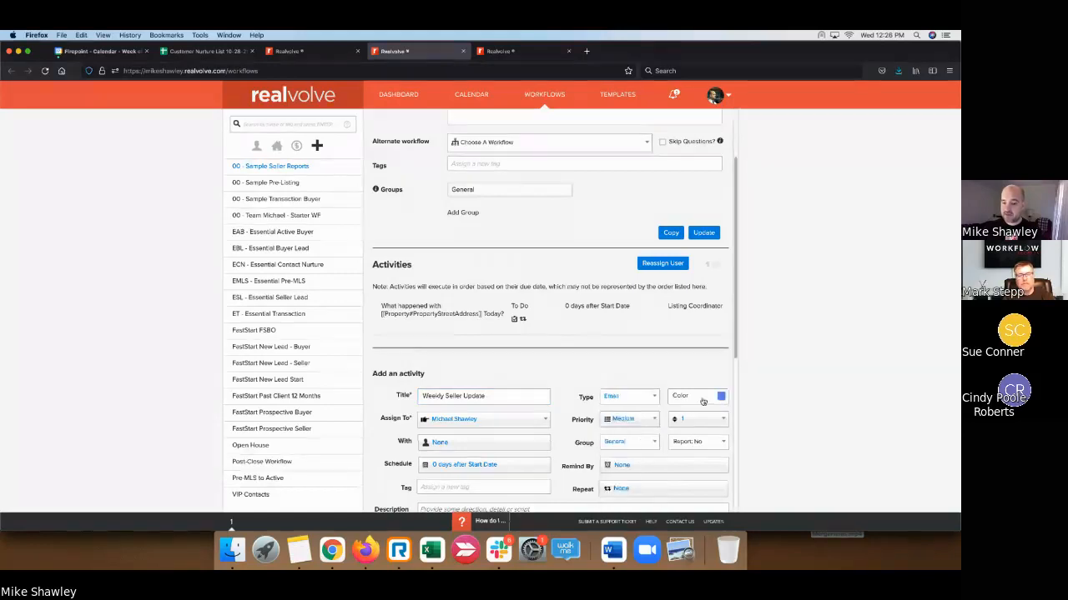
{"action": "scroll", "coordinate": [647, 388], "scroll_direction": "down", "scroll_amount": 2}
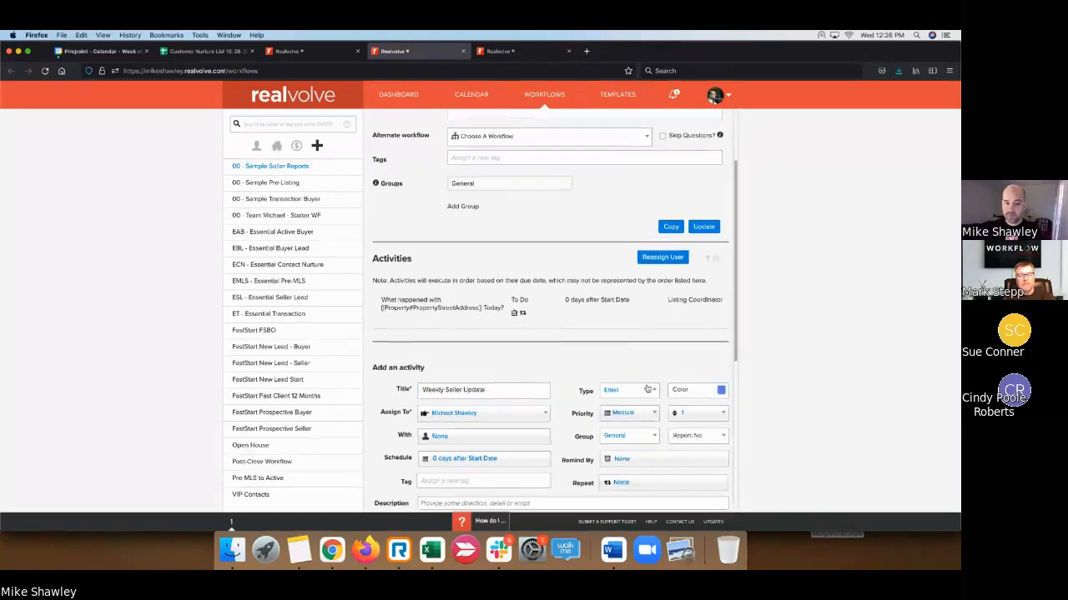
{"action": "scroll", "coordinate": [647, 389], "scroll_direction": "down", "scroll_amount": 3}
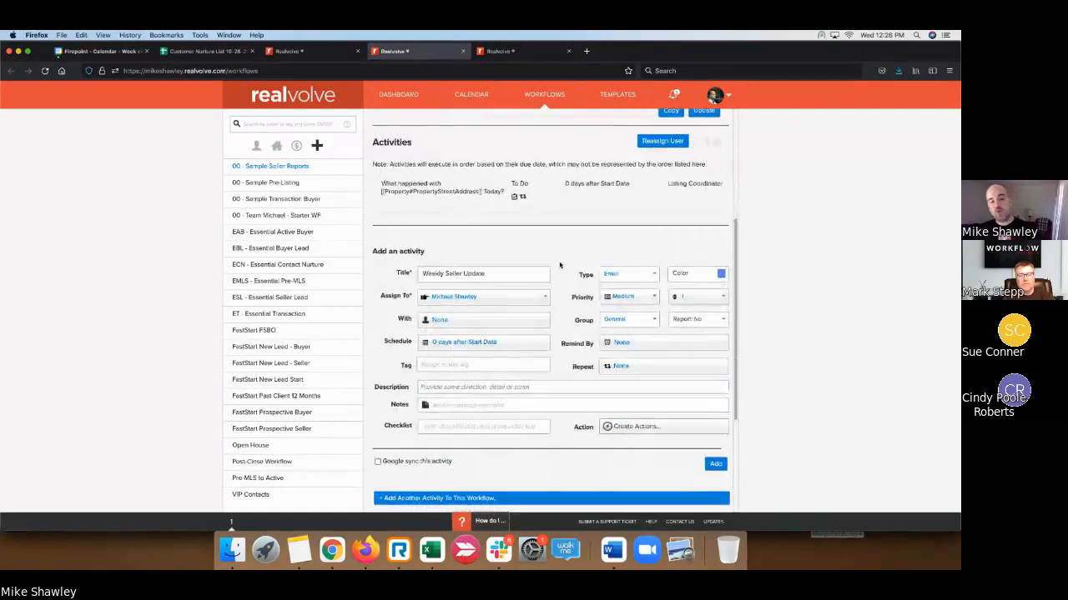
- Set the activity's due date to 7 days after Start Date
{"action": "left_click", "coordinate": [479, 344]}
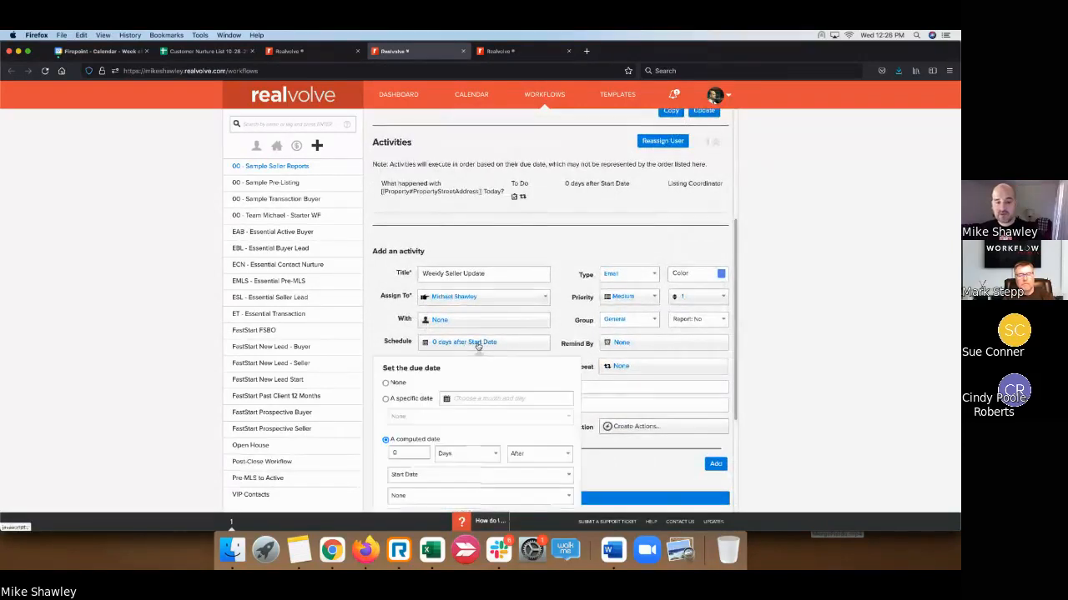
{"action": "scroll", "coordinate": [450, 413], "scroll_direction": "down", "scroll_amount": 2}
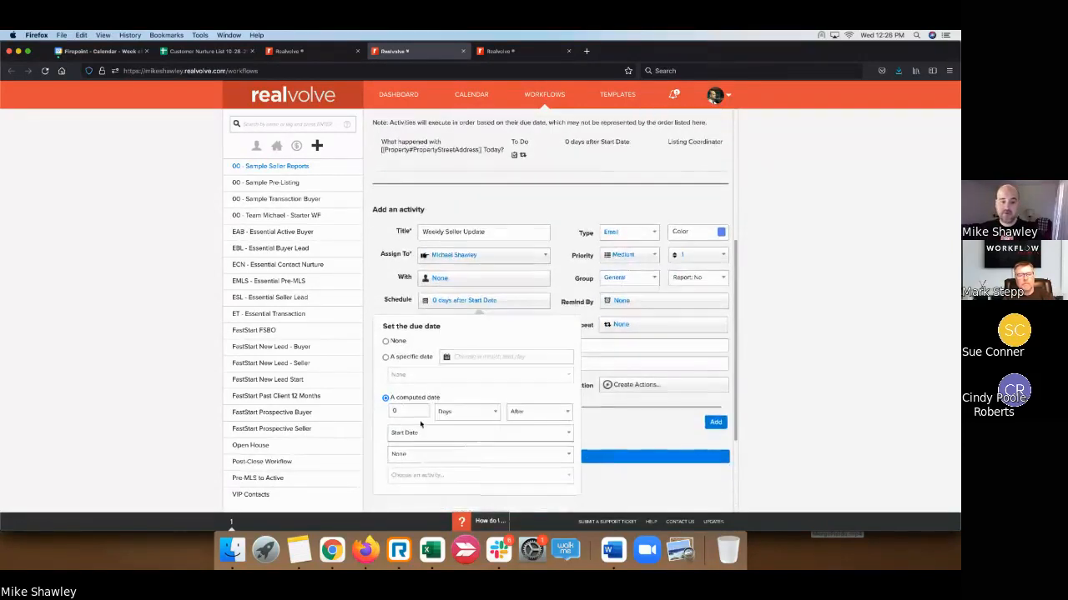
{"action": "key", "text": "BackSpace"}
{"action": "type", "text": "7"}
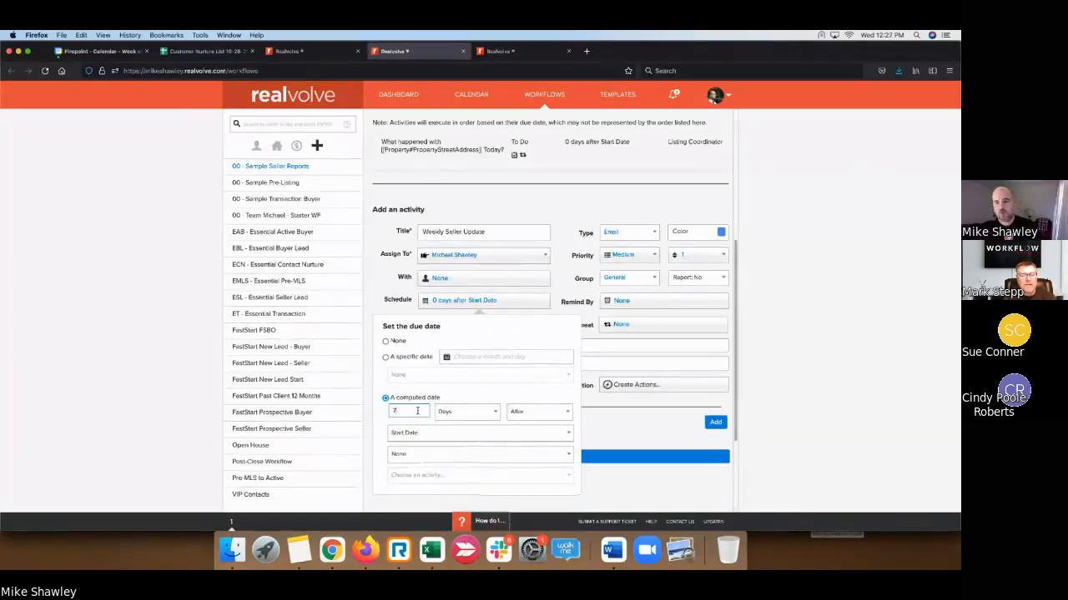
{"action": "left_click", "coordinate": [798, 389]}
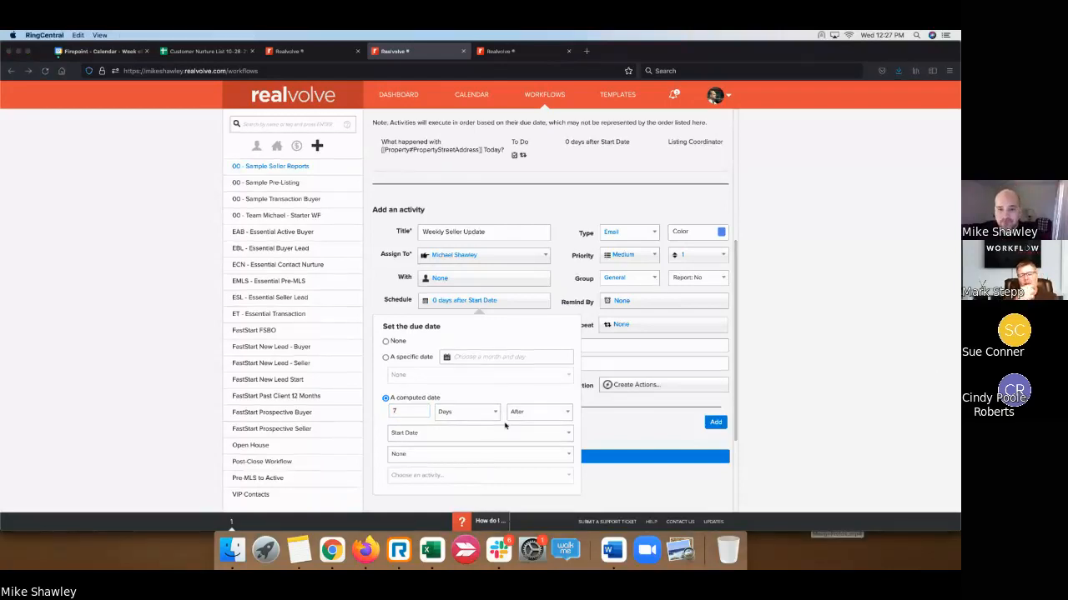
{"action": "left_click", "coordinate": [563, 244]}
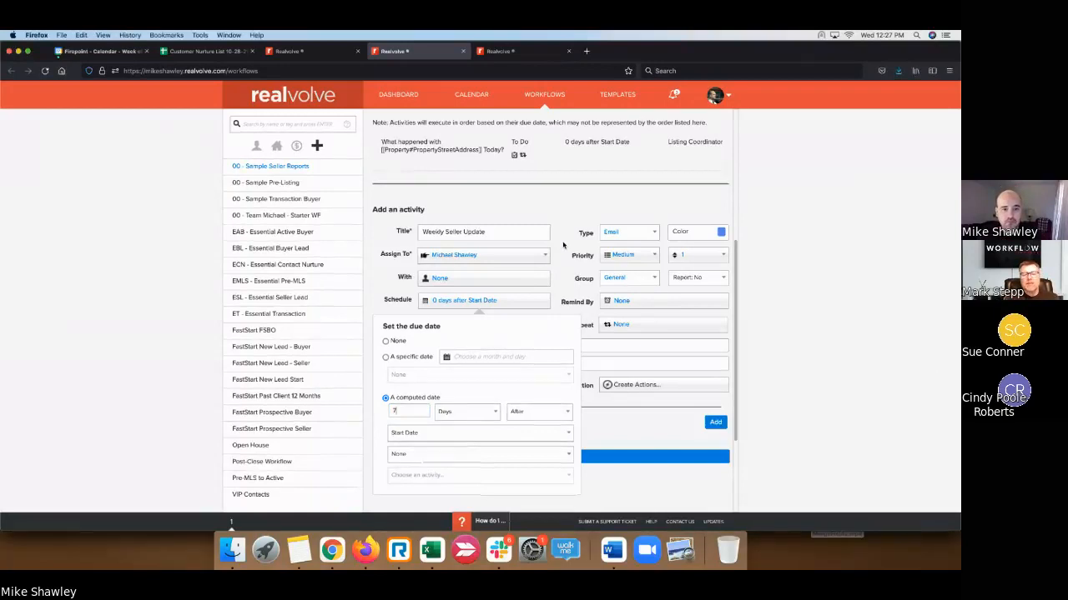
{"action": "left_click", "coordinate": [563, 290]}
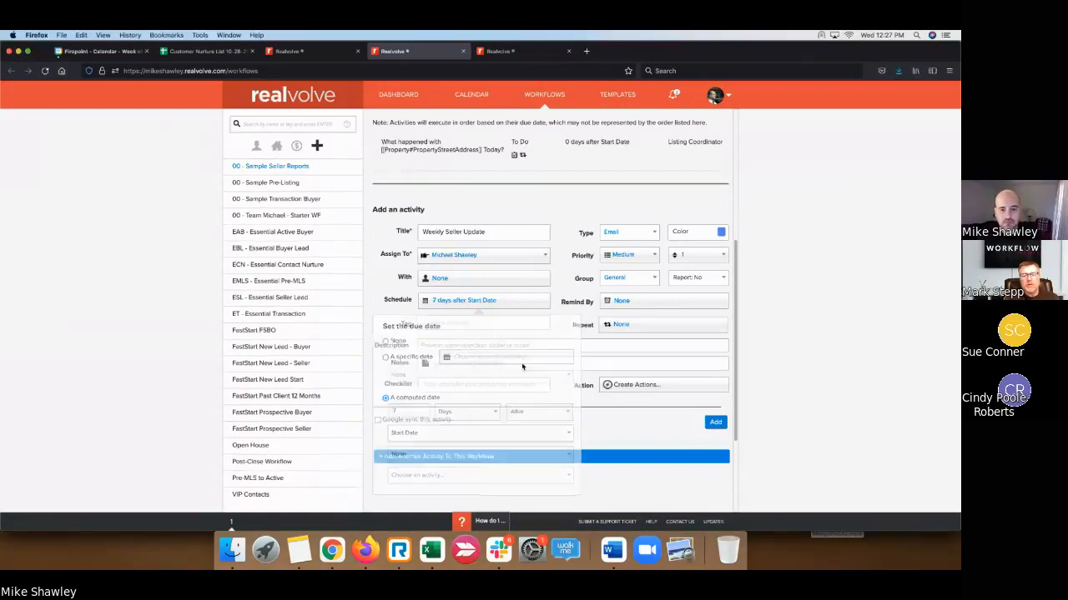
{"action": "scroll", "coordinate": [524, 367], "scroll_direction": "down", "scroll_amount": 1}
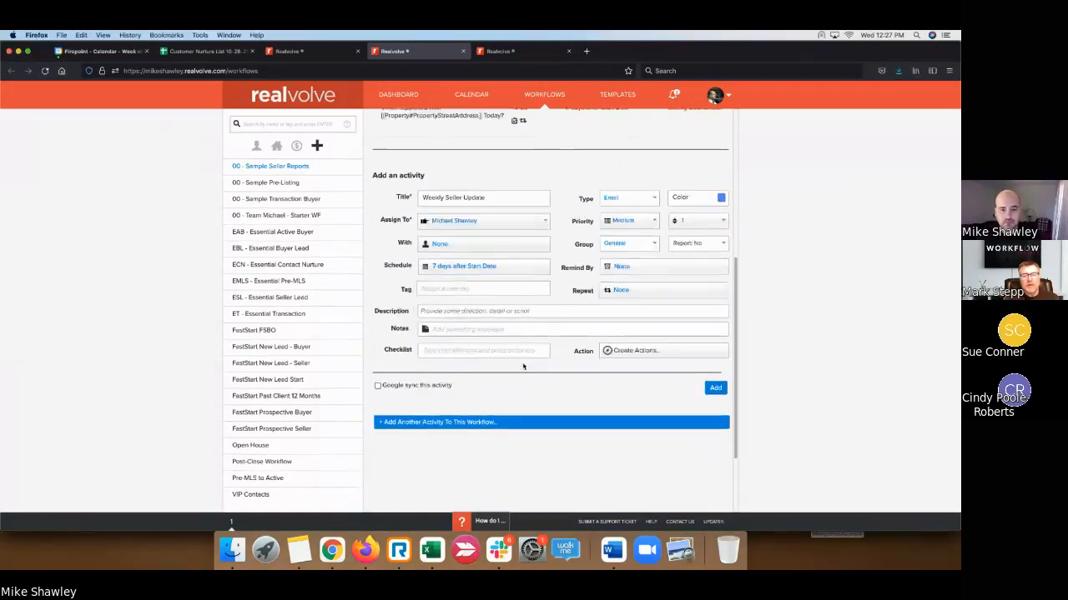
- Make the activity repeat every 1 week on Monday, with no end date
{"action": "left_click", "coordinate": [641, 283]}
{"action": "left_click", "coordinate": [694, 324]}
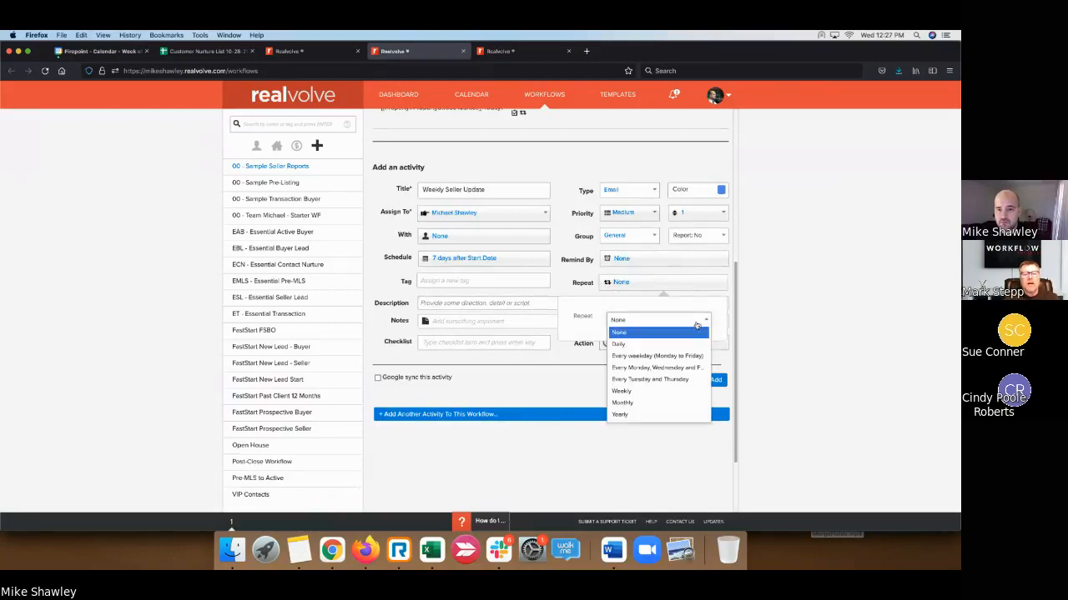
{"action": "left_click", "coordinate": [645, 391]}
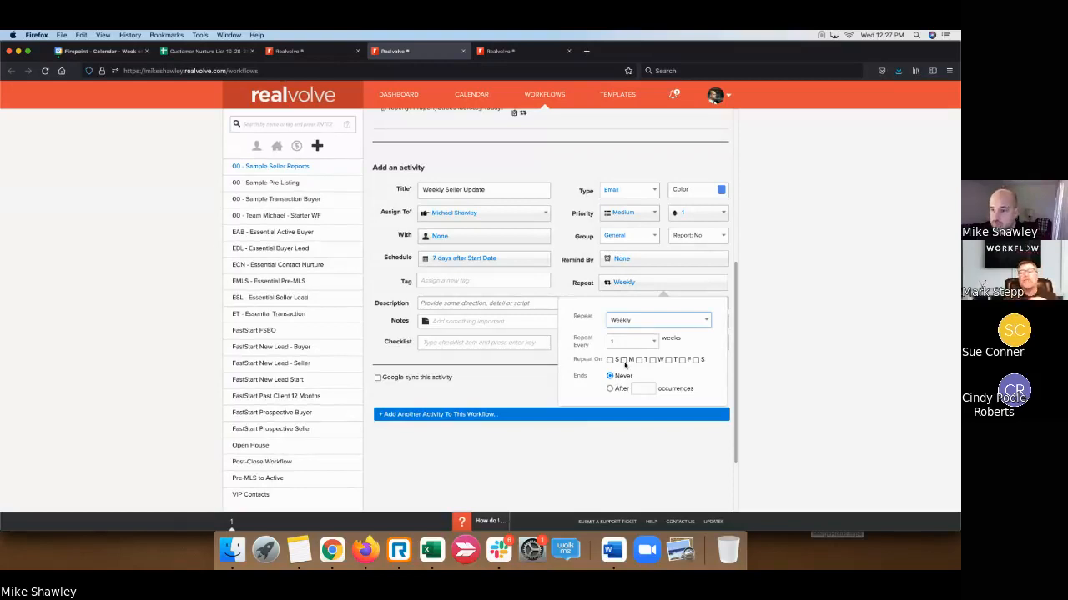
{"action": "left_click", "coordinate": [623, 361]}
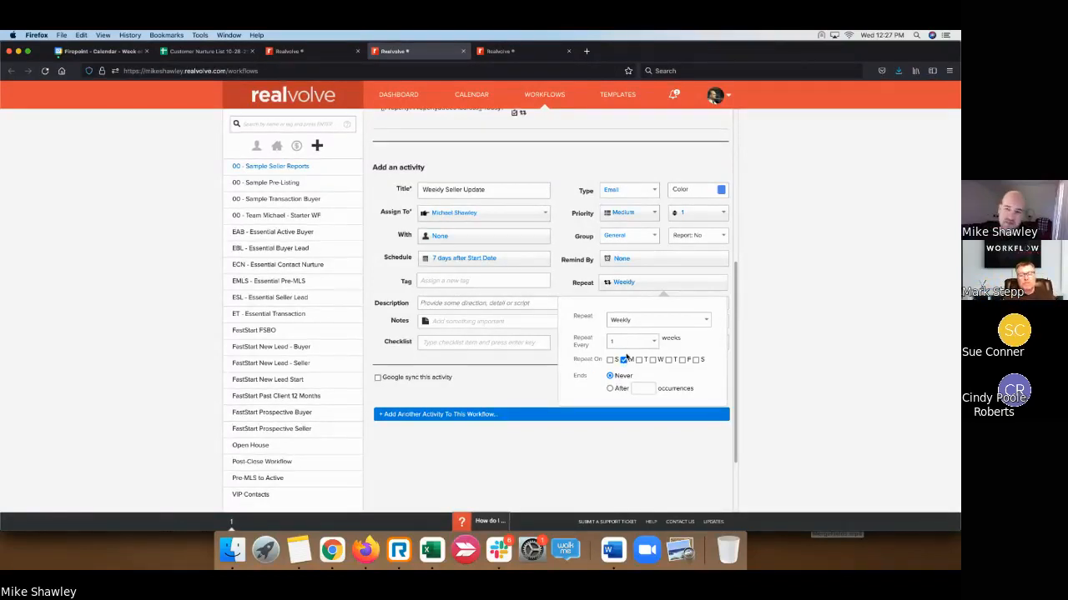
{"action": "left_click", "coordinate": [547, 368]}
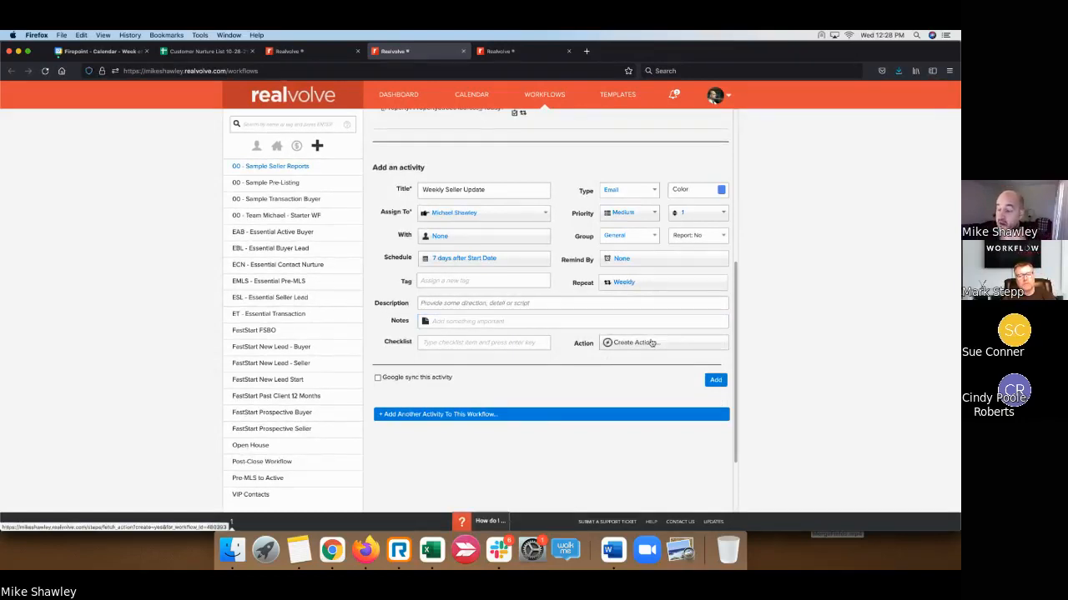
- Write the checklist reminder 'Remember to adit template before sending!!!'
{"action": "left_click", "coordinate": [500, 343]}
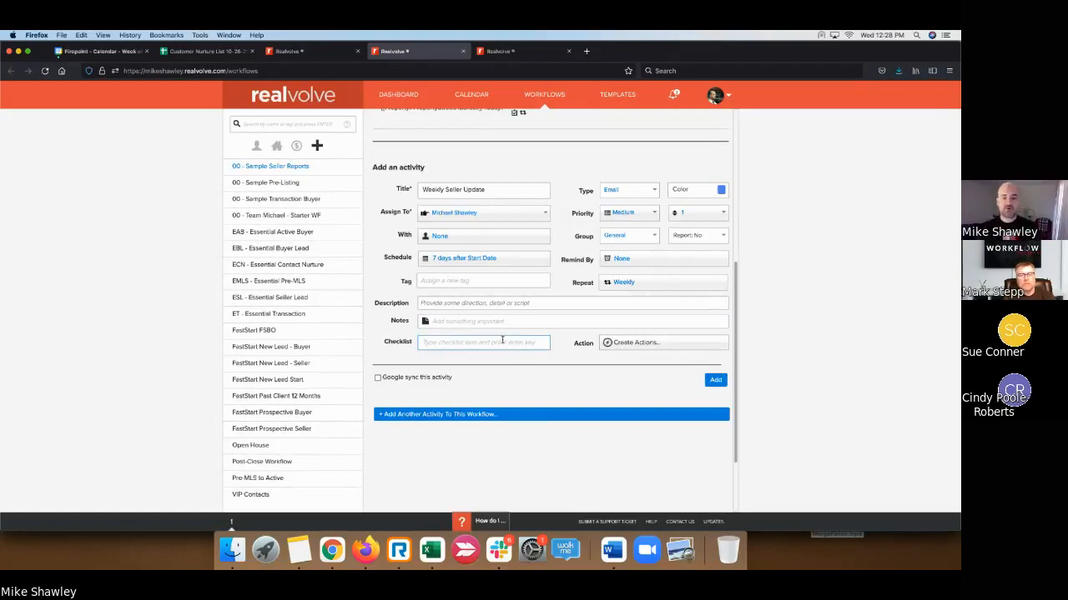
{"action": "type", "text": "Make sure all"}
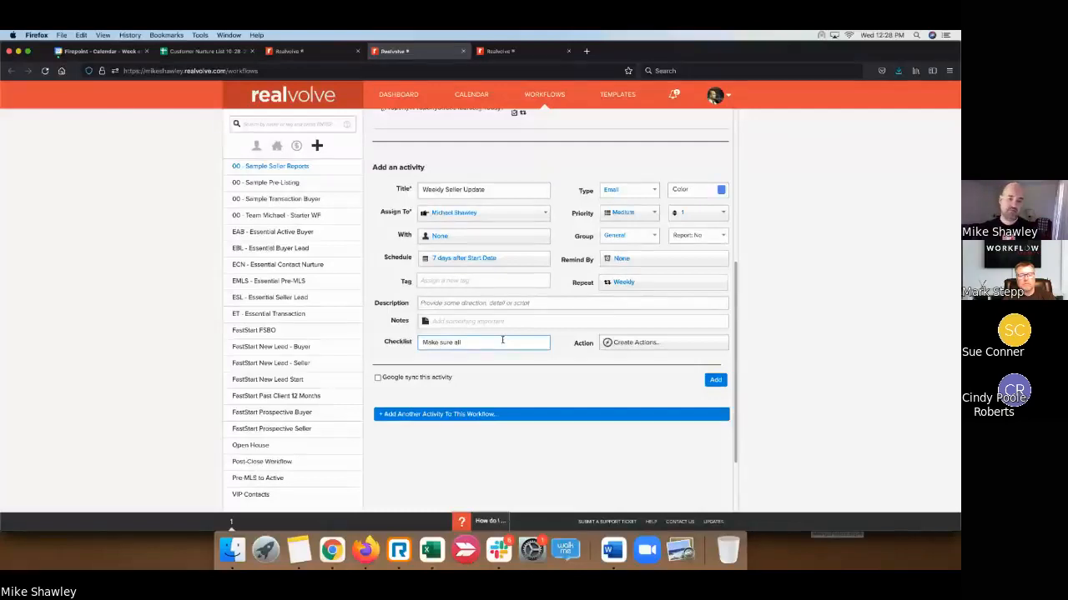
{"action": "type", "text": " items are p"}
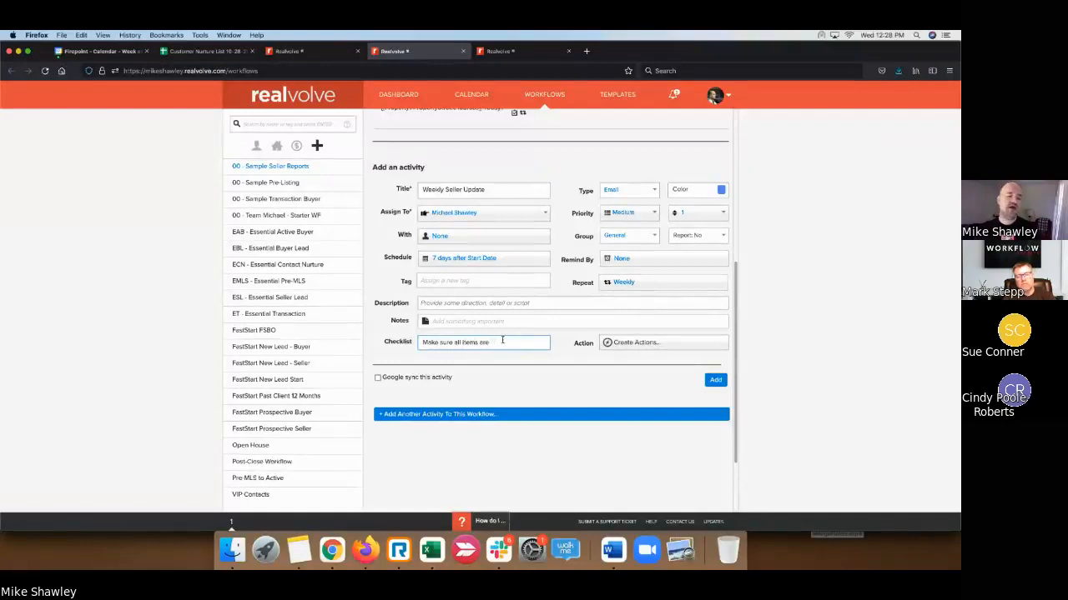
{"action": "key", "text": "BackSpace"}
{"action": "key", "text": "BackSpace"}
{"action": "key", "text": "BackSpace"}
{"action": "key", "text": "BackSpace"}
{"action": "key", "text": "BackSpace"}
{"action": "key", "text": "BackSpace"}
{"action": "key", "text": "BackSpace"}
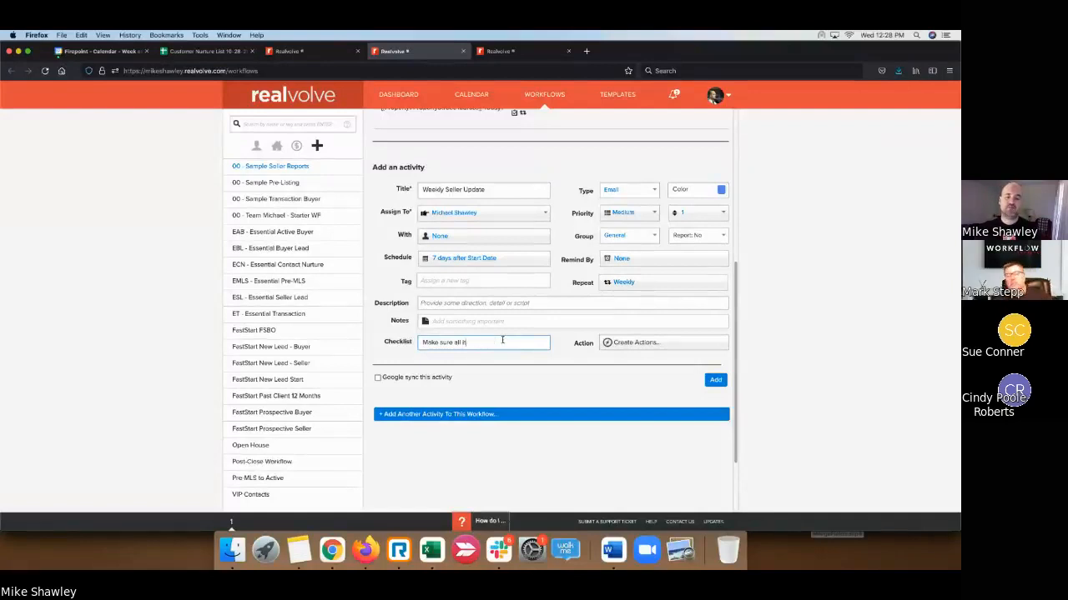
{"action": "key", "text": "BackSpace"}
{"action": "key", "text": "BackSpace"}
{"action": "key", "text": "BackSpace"}
{"action": "key", "text": "BackSpace"}
{"action": "key", "text": "BackSpace"}
{"action": "key", "text": "BackSpace"}
{"action": "type", "text": "t"}
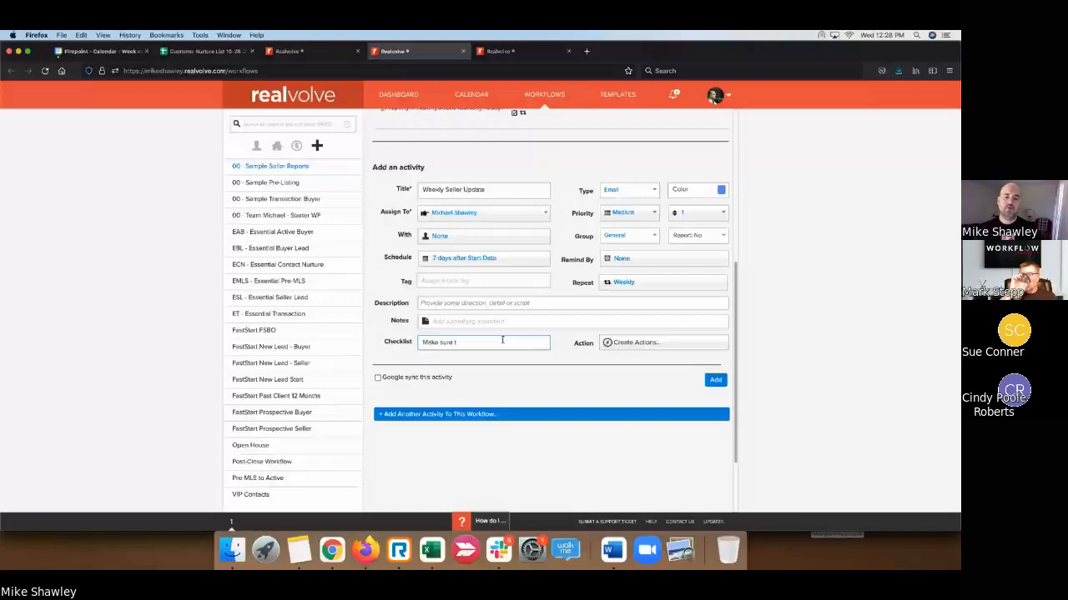
{"action": "key", "text": "BackSpace"}
{"action": "type", "text": "to"}
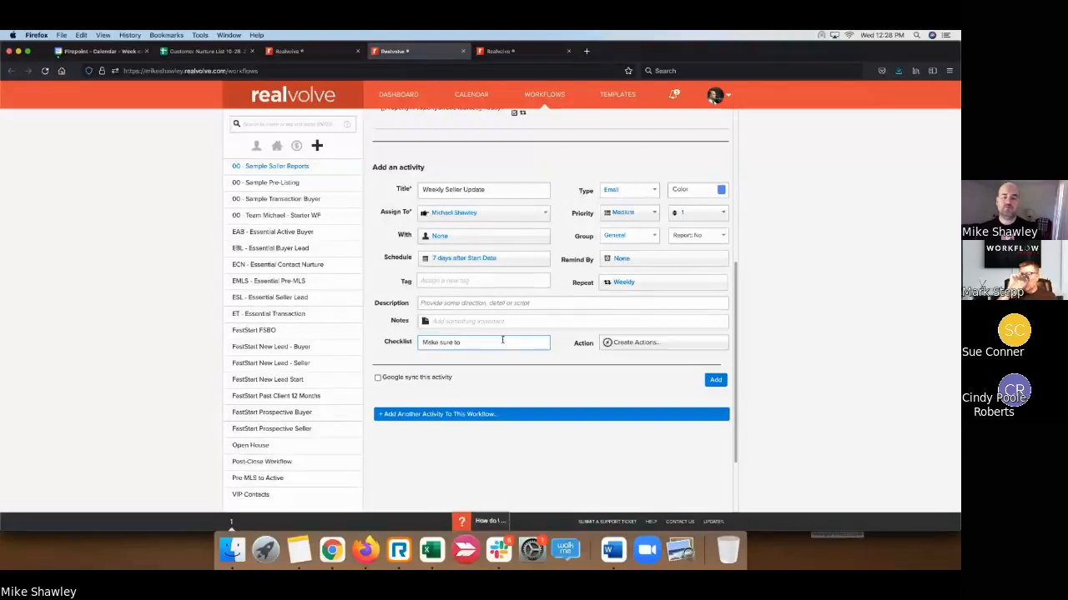
{"action": "key", "text": "BackSpace"}
{"action": "key", "text": "BackSpace"}
{"action": "key", "text": "BackSpace"}
{"action": "key", "text": "BackSpace"}
{"action": "key", "text": "BackSpace"}
{"action": "key", "text": "BackSpace"}
{"action": "key", "text": "BackSpace"}
{"action": "key", "text": "BackSpace"}
{"action": "key", "text": "BackSpace"}
{"action": "key", "text": "BackSpace"}
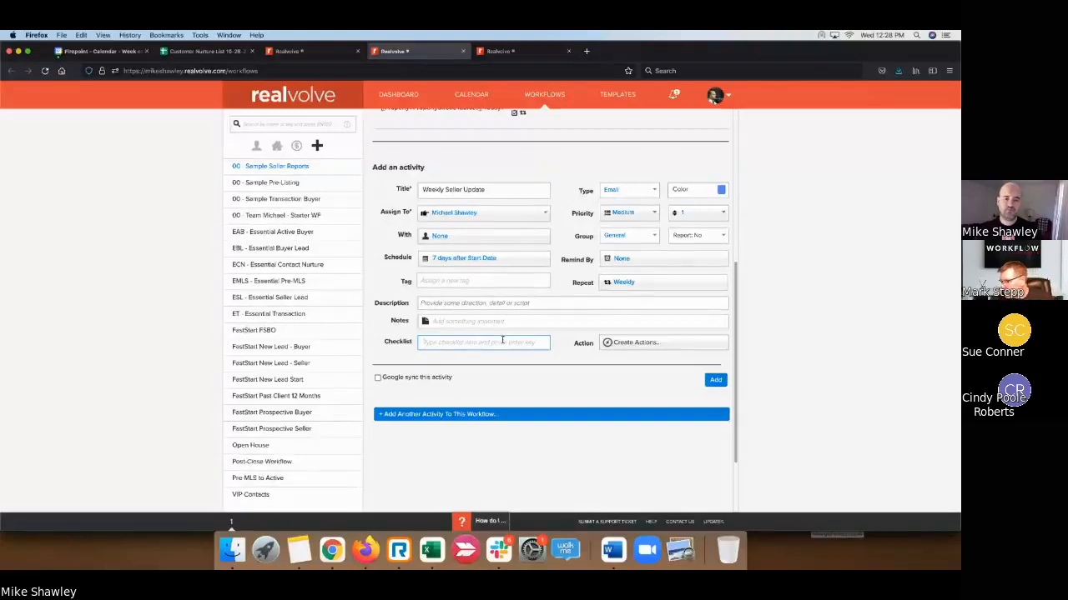
{"action": "type", "text": "Remember to "}
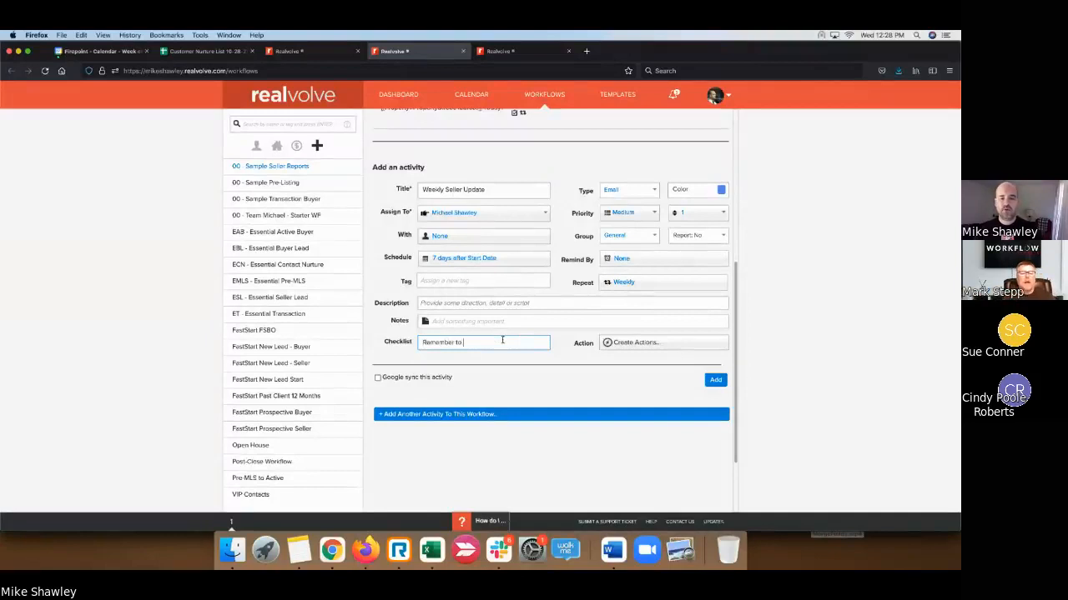
{"action": "type", "text": "adit templa"}
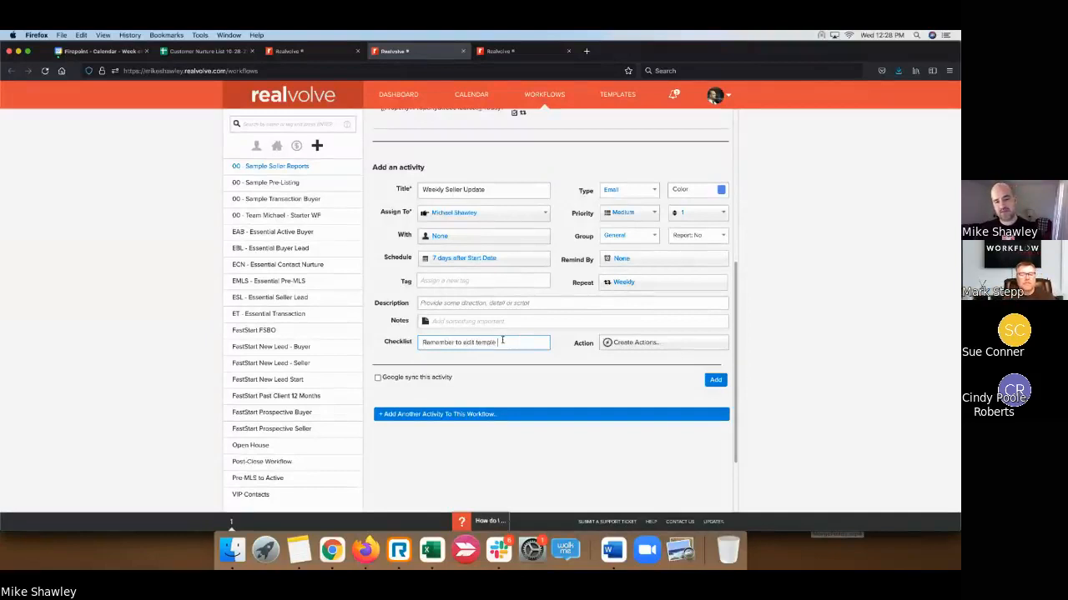
{"action": "type", "text": "t"}
{"action": "type", "text": "e bef"}
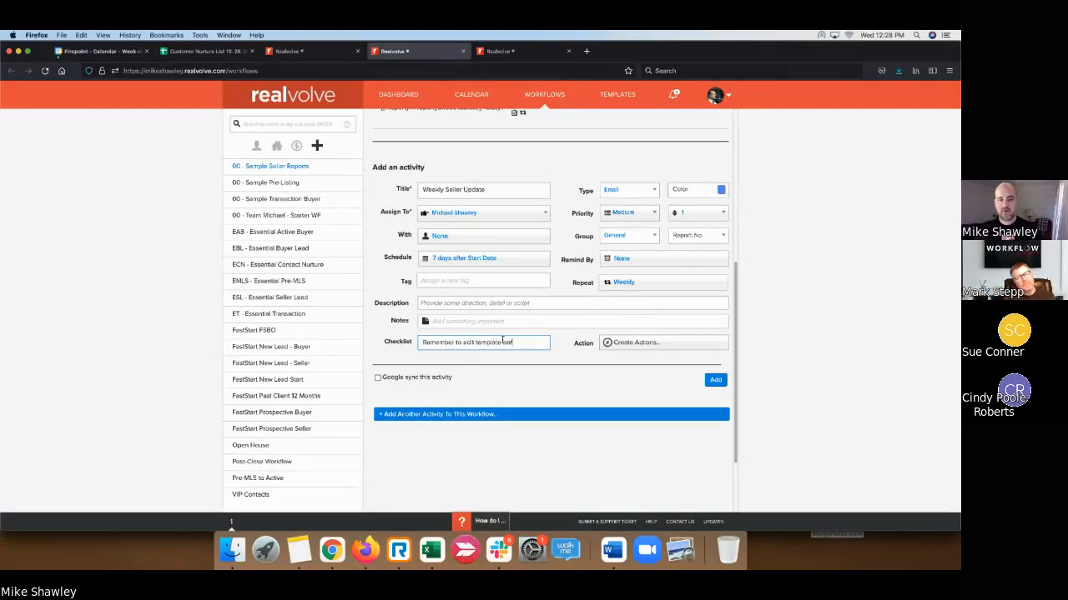
{"action": "type", "text": "ore sending"}
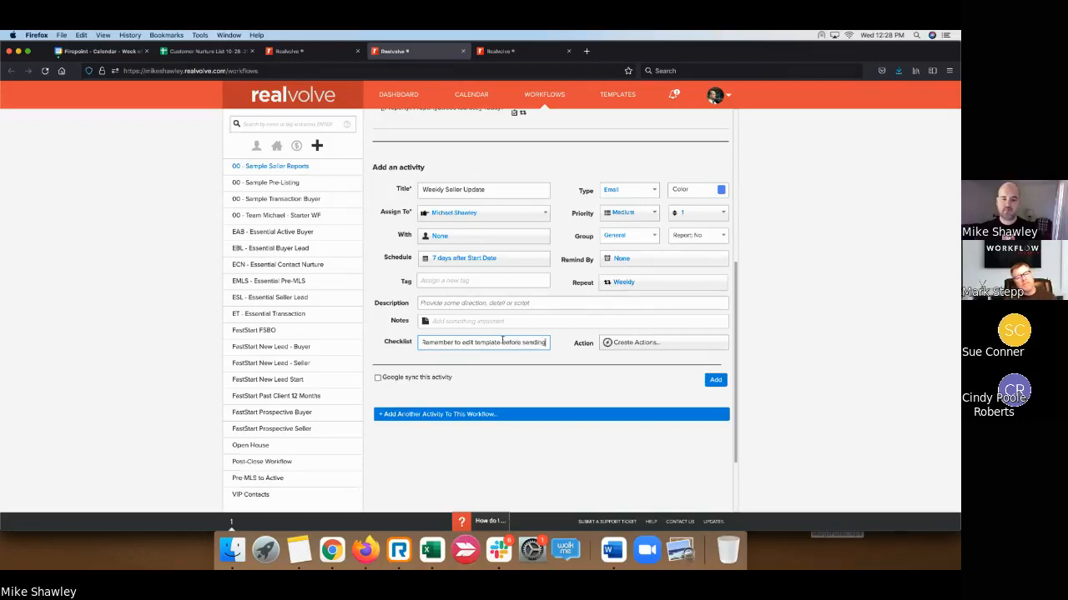
{"action": "type", "text": "!!!"}
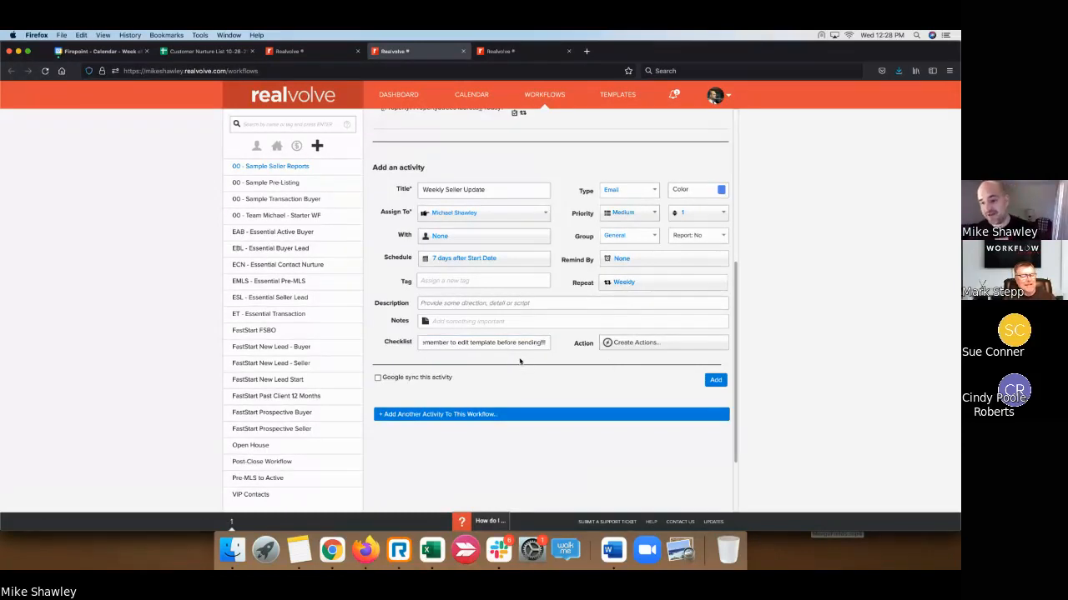
{"action": "left_click", "coordinate": [457, 193]}
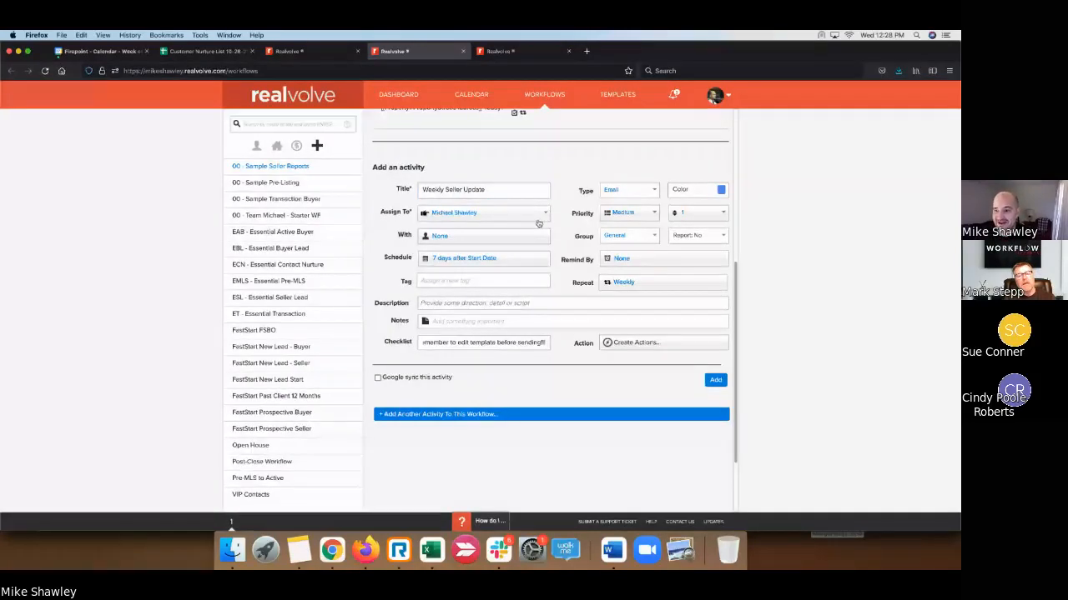
- Clear the reminder text so only the checklist placeholder remains
{"action": "left_click", "coordinate": [518, 342]}
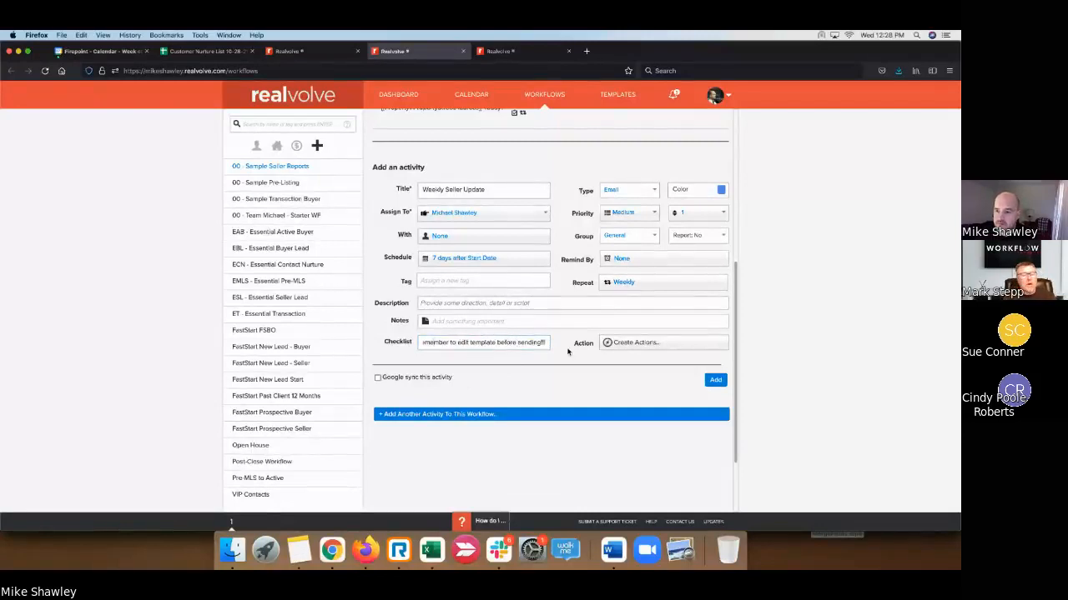
{"action": "key", "text": "Up"}
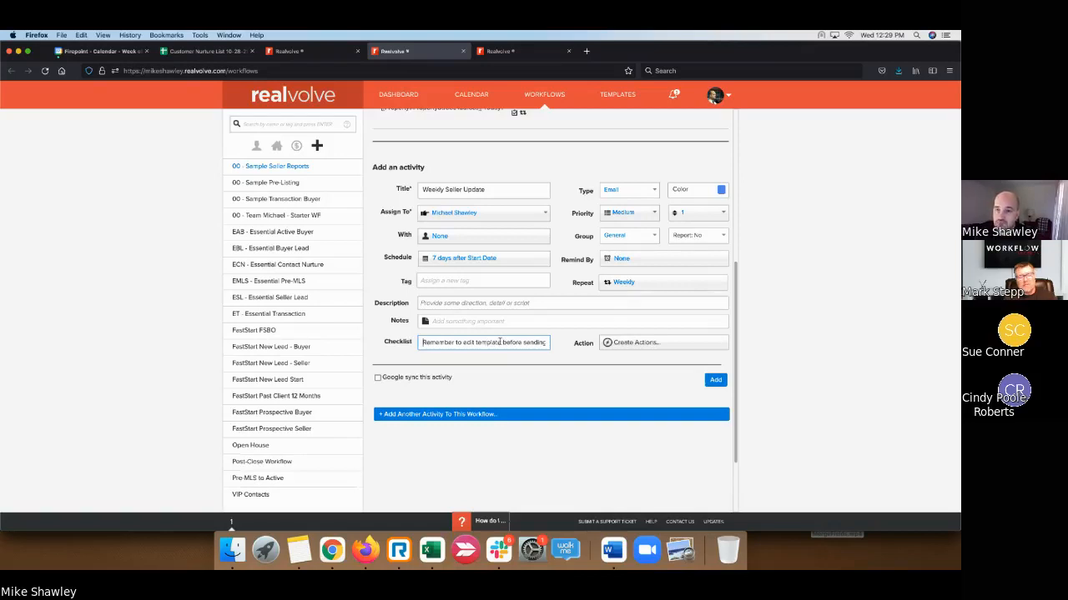
{"action": "key", "text": "Return"}
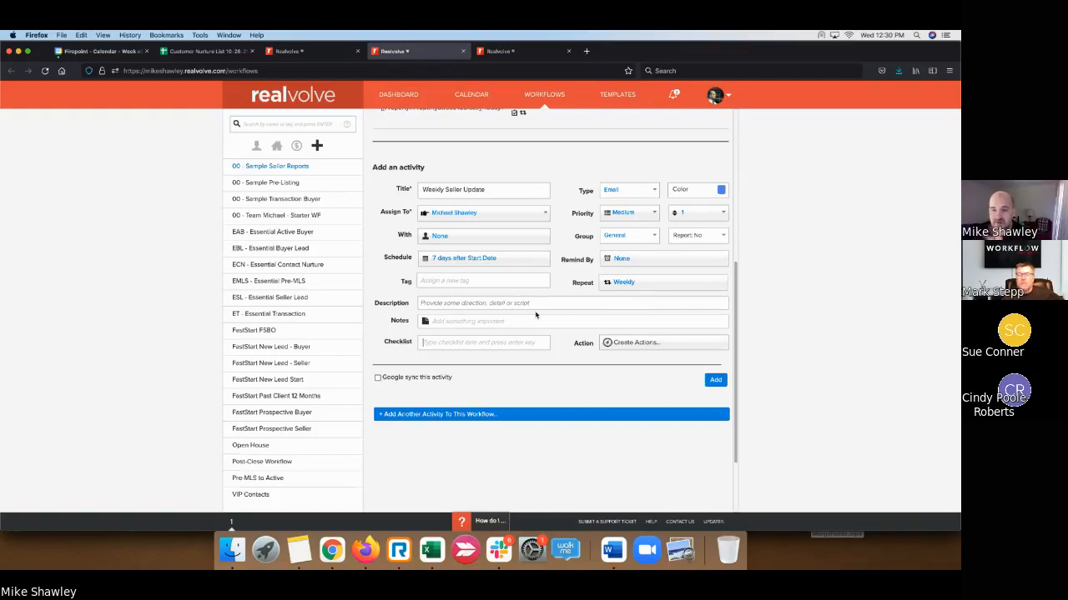
- Create an action titled 'Seller Update' that sends an email message automatically
{"action": "left_click", "coordinate": [636, 343]}
{"action": "left_click", "coordinate": [635, 385]}
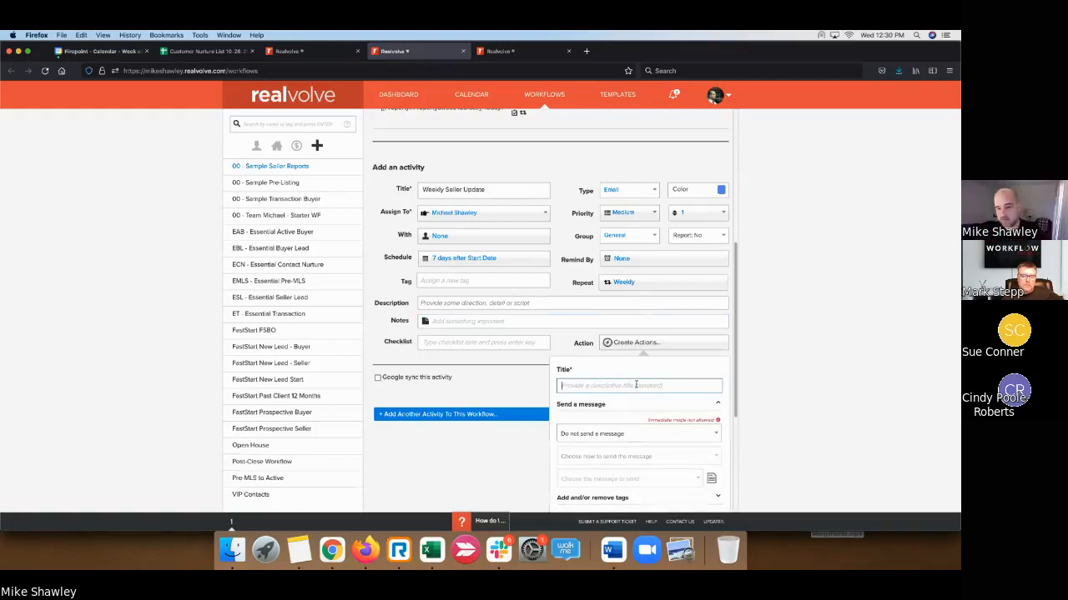
{"action": "type", "text": "Seller Update"}
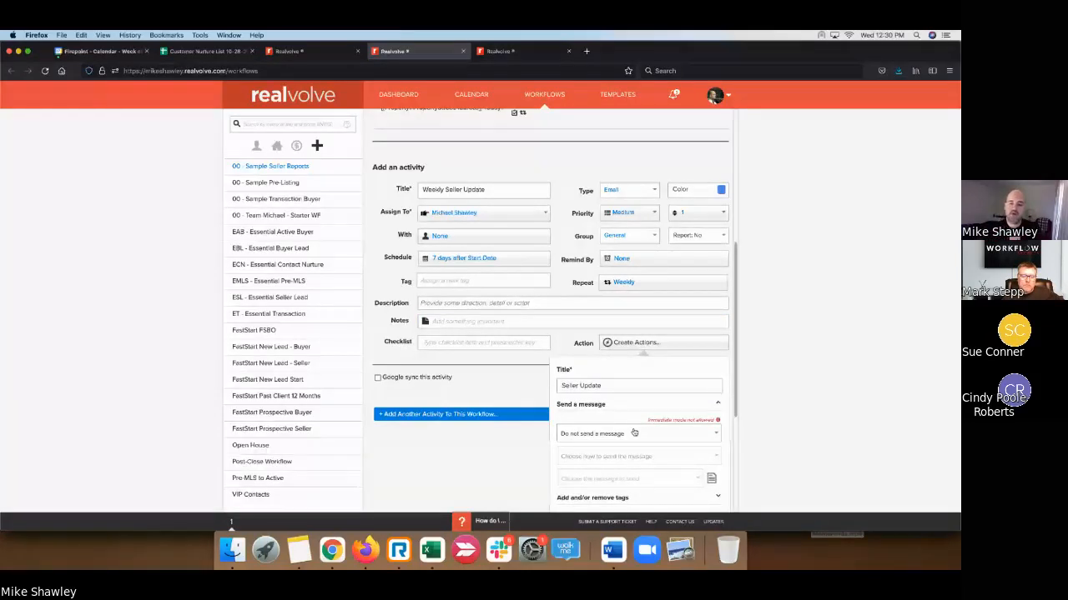
{"action": "left_click", "coordinate": [638, 436]}
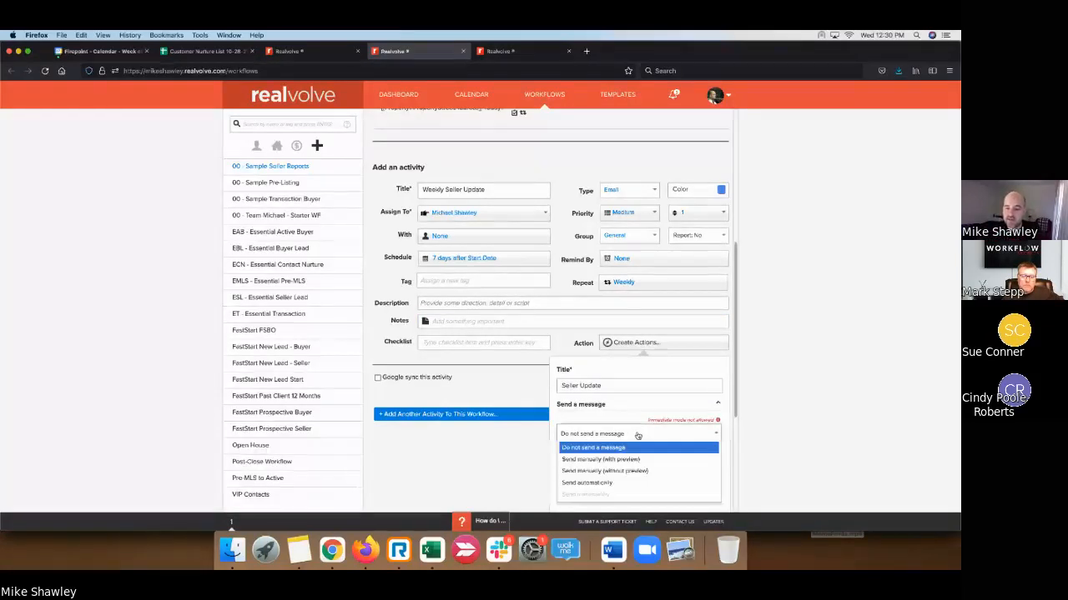
{"action": "left_click", "coordinate": [635, 483]}
{"action": "left_click", "coordinate": [636, 456]}
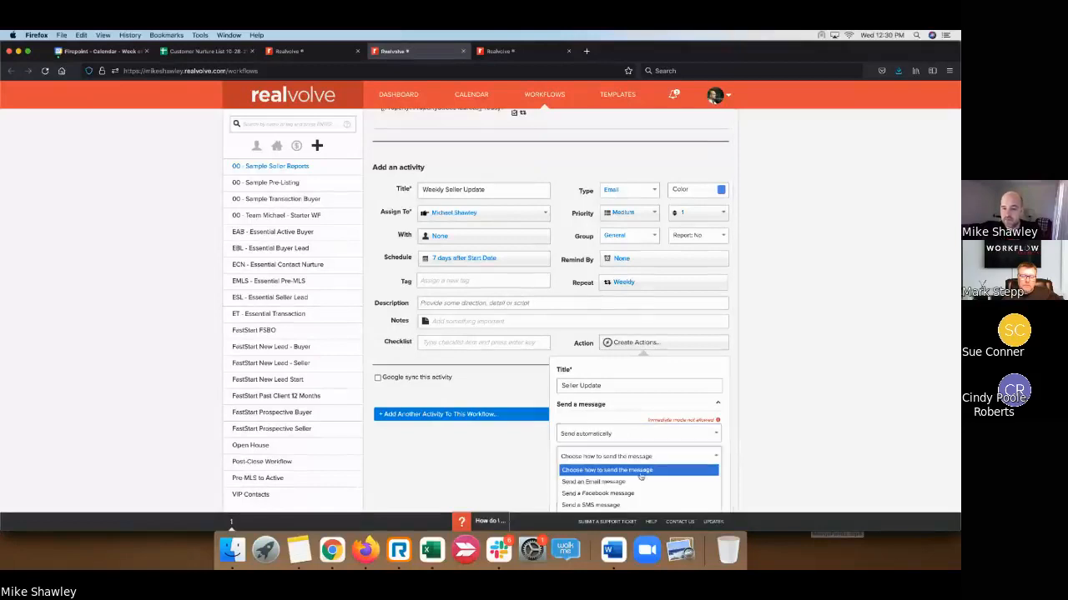
{"action": "left_click", "coordinate": [638, 483]}
- Choose the '00 - Seller Report' template, enable Update Last Email Date, and save the action
{"action": "scroll", "coordinate": [672, 412], "scroll_direction": "down", "scroll_amount": 2}
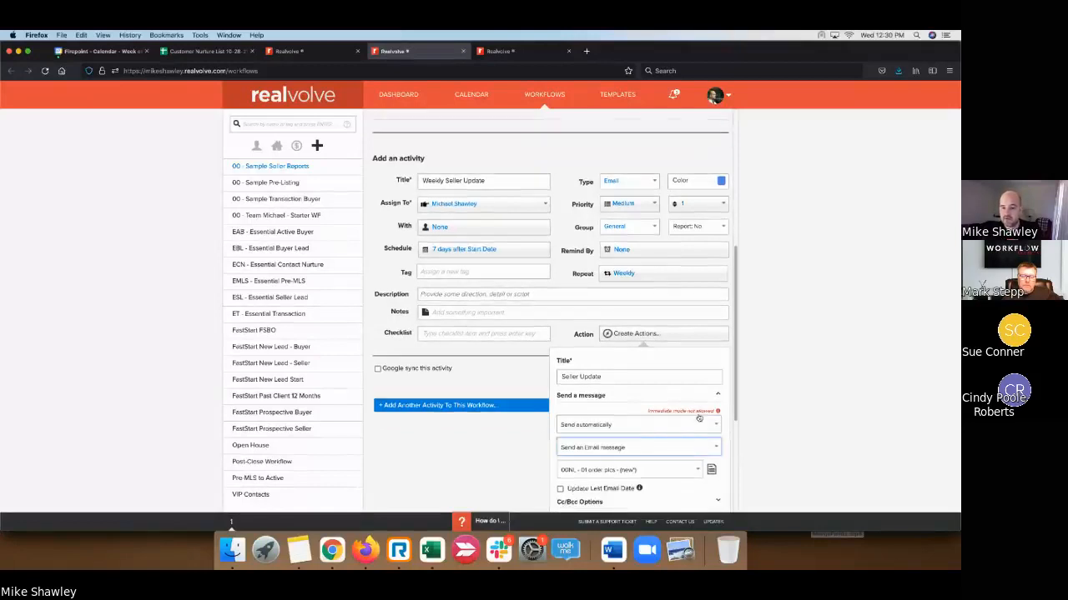
{"action": "left_click", "coordinate": [673, 408]}
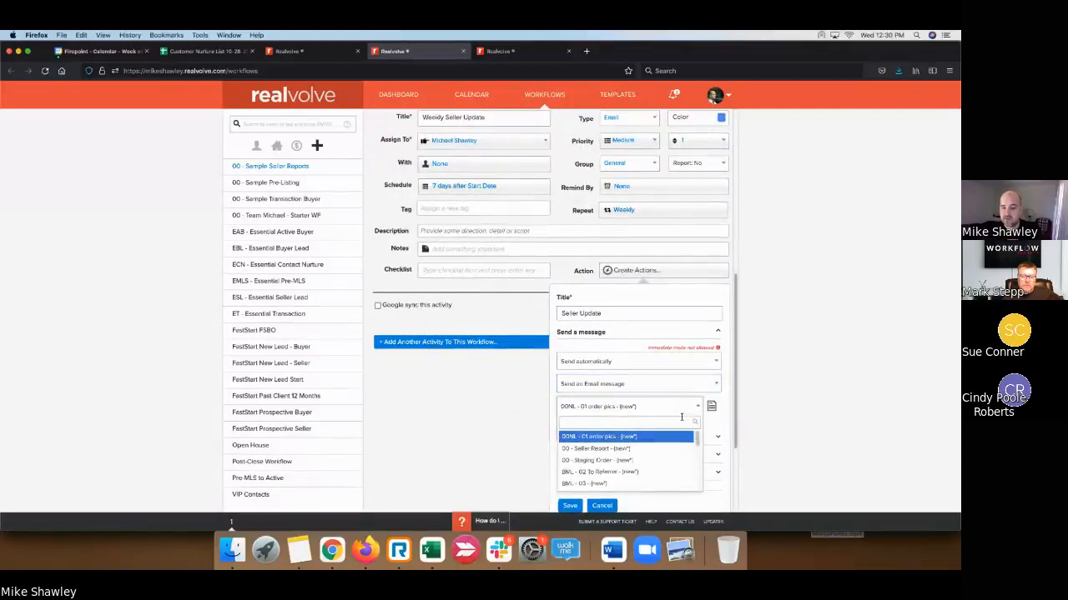
{"action": "left_click", "coordinate": [679, 449]}
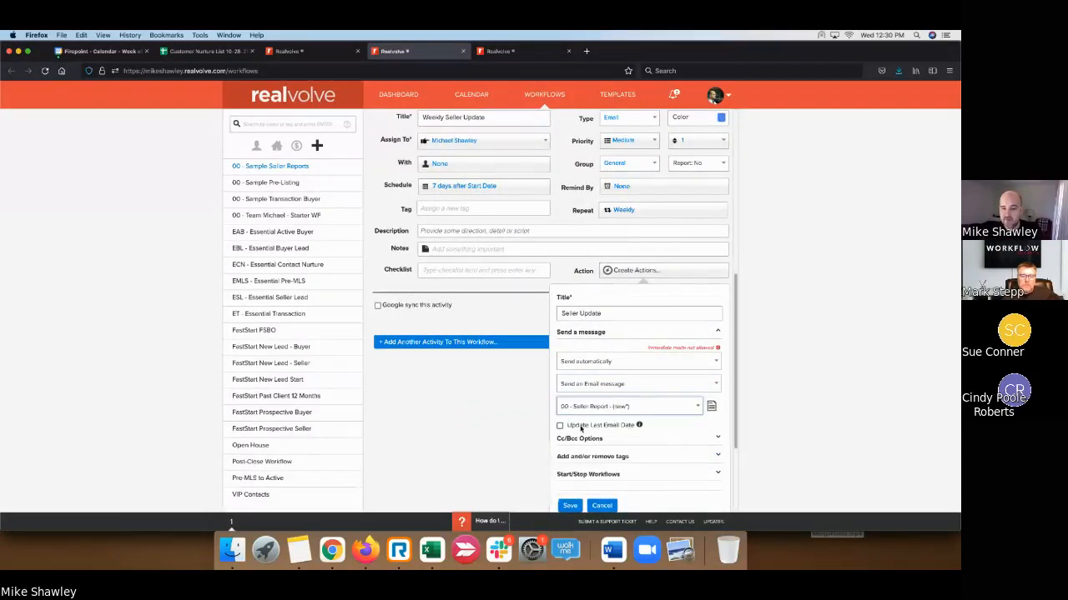
{"action": "left_click", "coordinate": [581, 428]}
{"action": "scroll", "coordinate": [618, 407], "scroll_direction": "down", "scroll_amount": 2}
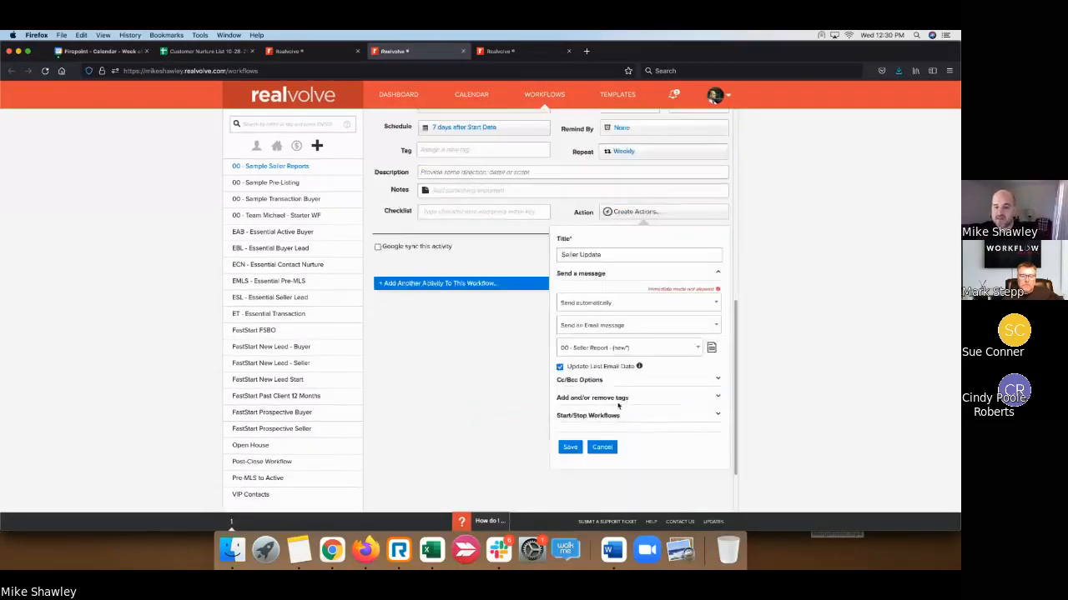
{"action": "left_click", "coordinate": [574, 438]}
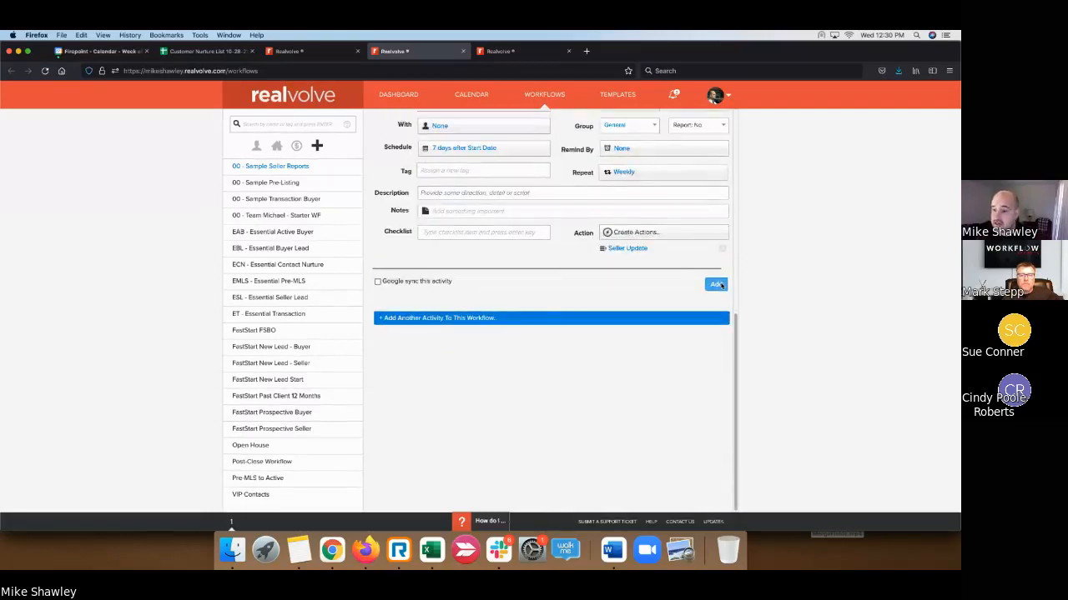
- Add the Weekly Seller Update activity, assign it to Listing Coordinator, and save it
{"action": "left_click", "coordinate": [715, 284]}
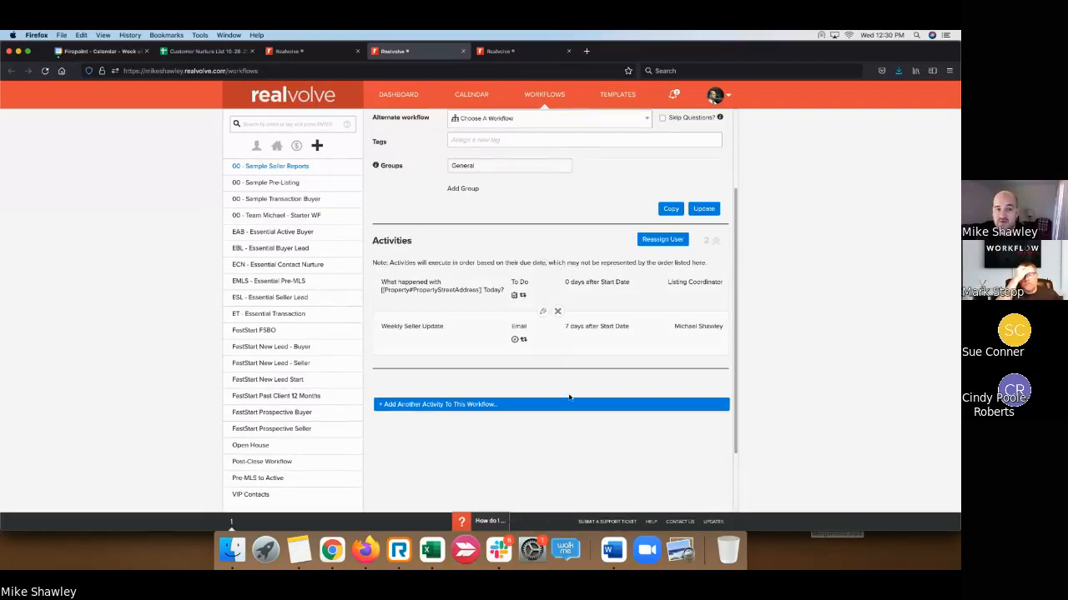
{"action": "left_click", "coordinate": [544, 315]}
{"action": "left_click", "coordinate": [490, 284]}
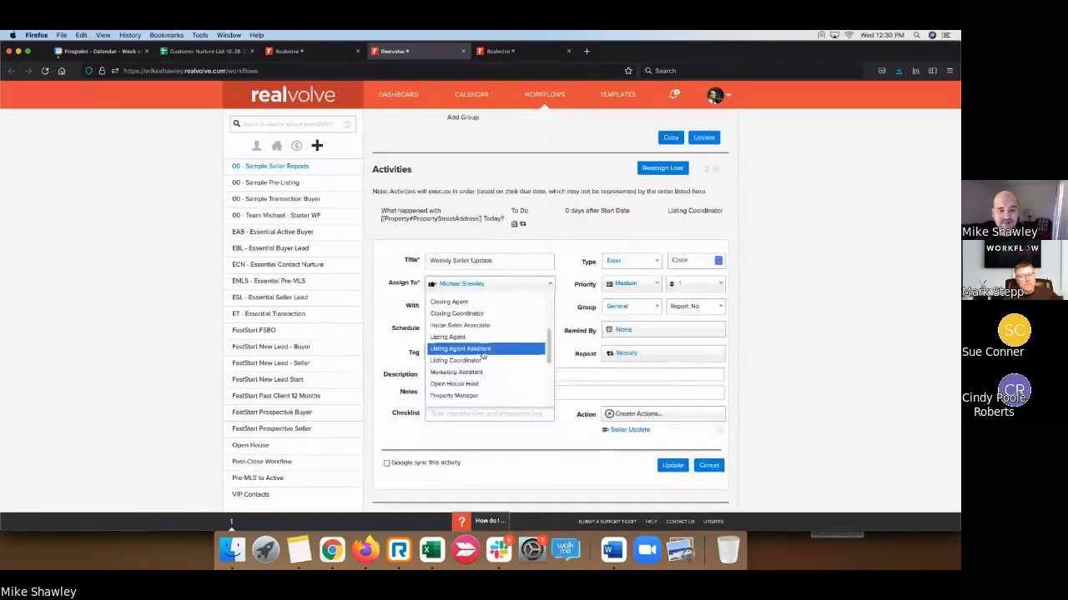
{"action": "left_click", "coordinate": [486, 362]}
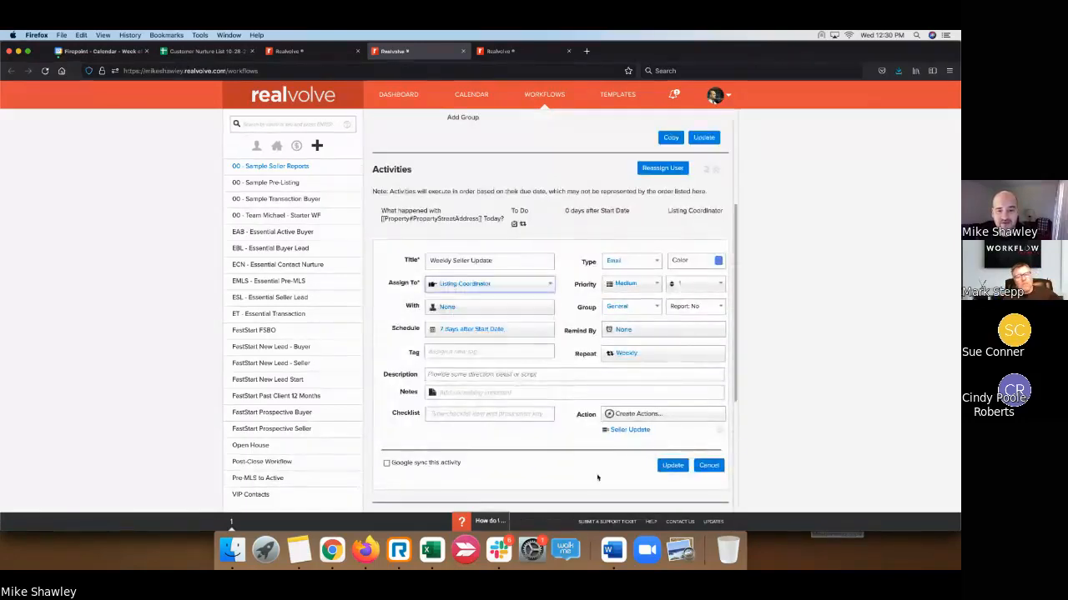
{"action": "left_click", "coordinate": [672, 464]}
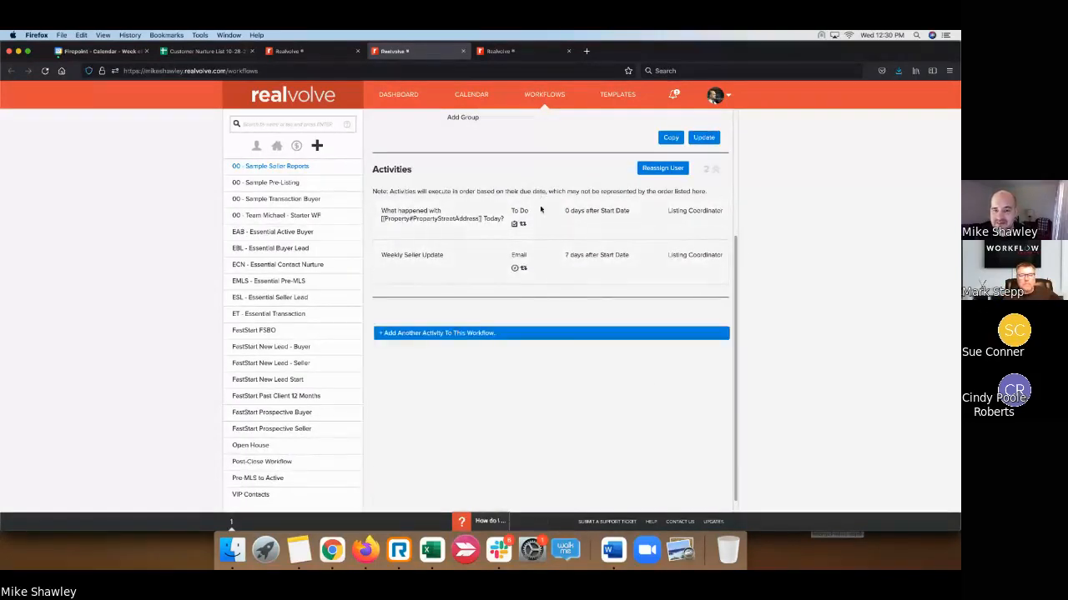
{"action": "scroll", "coordinate": [501, 417], "scroll_direction": "up", "scroll_amount": 5}
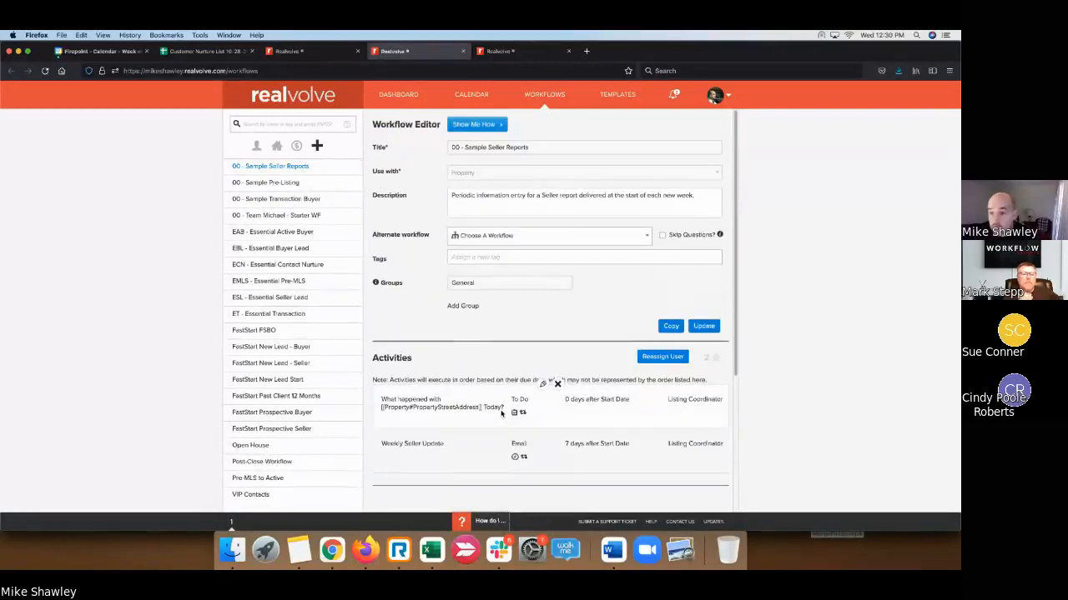
- Update the 00 - Sample Seller Reports workflow holding the To Do and Weekly Seller Update activities
{"action": "left_click", "coordinate": [704, 326]}
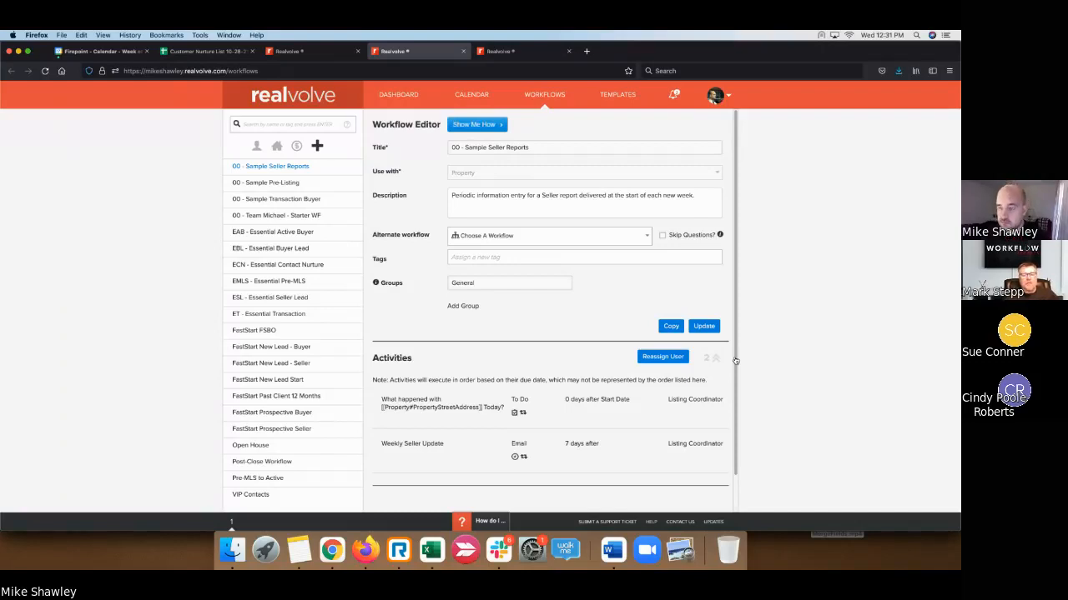
{"action": "left_click", "coordinate": [703, 327]}
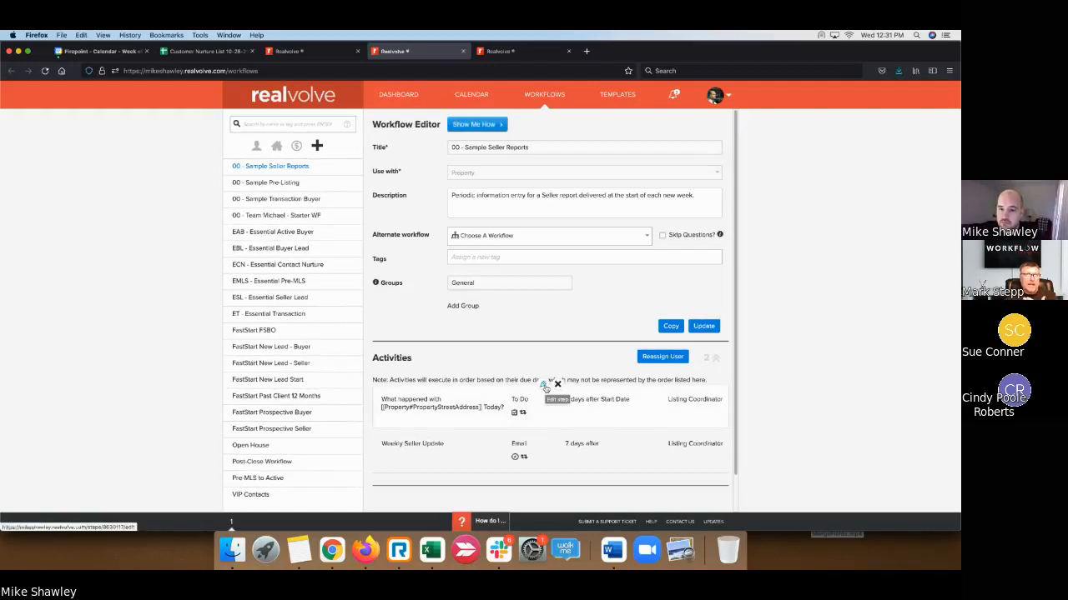
- Assign the day-0 To Do activity to the Listing Agent
{"action": "left_click", "coordinate": [543, 387]}
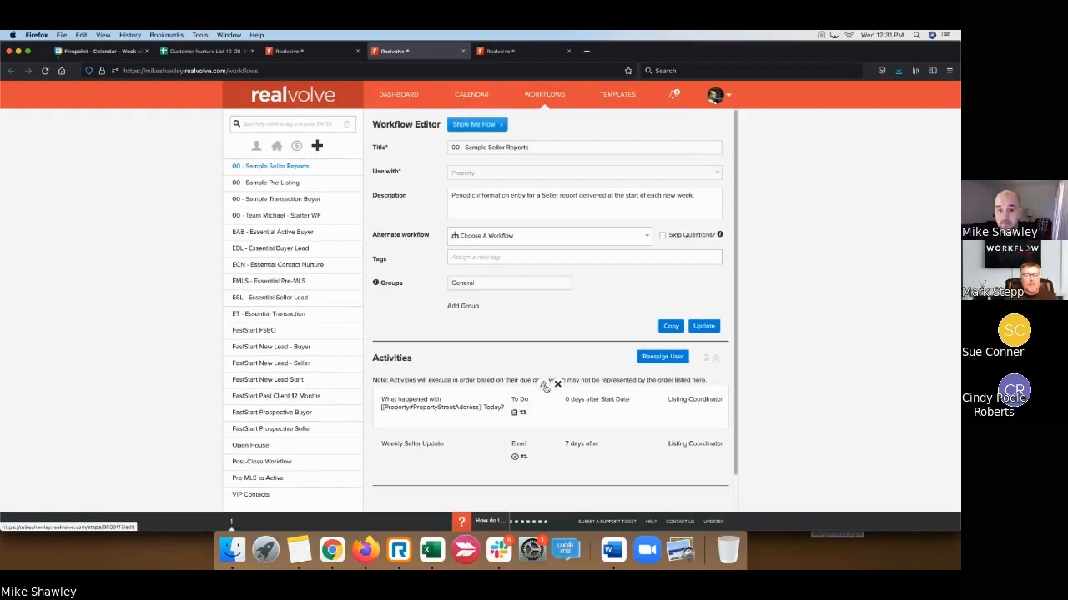
{"action": "scroll", "coordinate": [500, 333], "scroll_direction": "down", "scroll_amount": 3}
{"action": "left_click", "coordinate": [488, 302]}
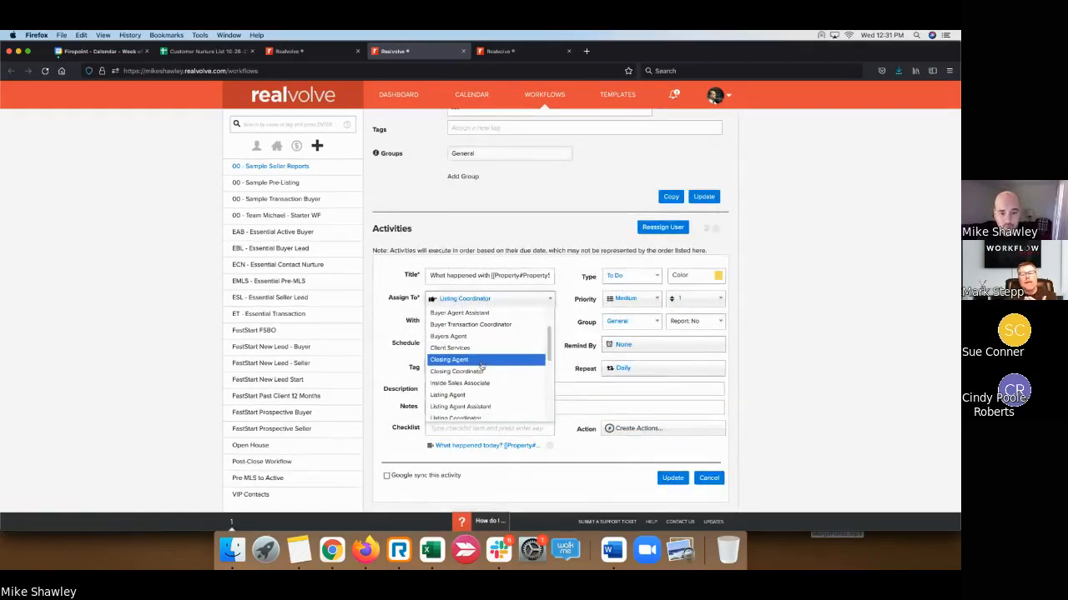
{"action": "left_click", "coordinate": [482, 394]}
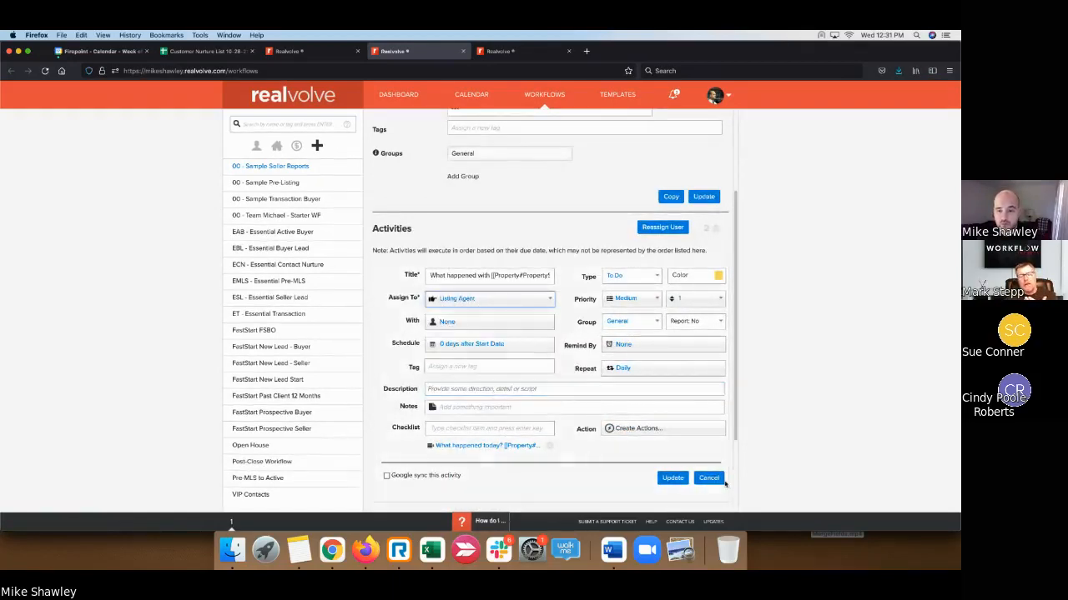
{"action": "left_click", "coordinate": [680, 480]}
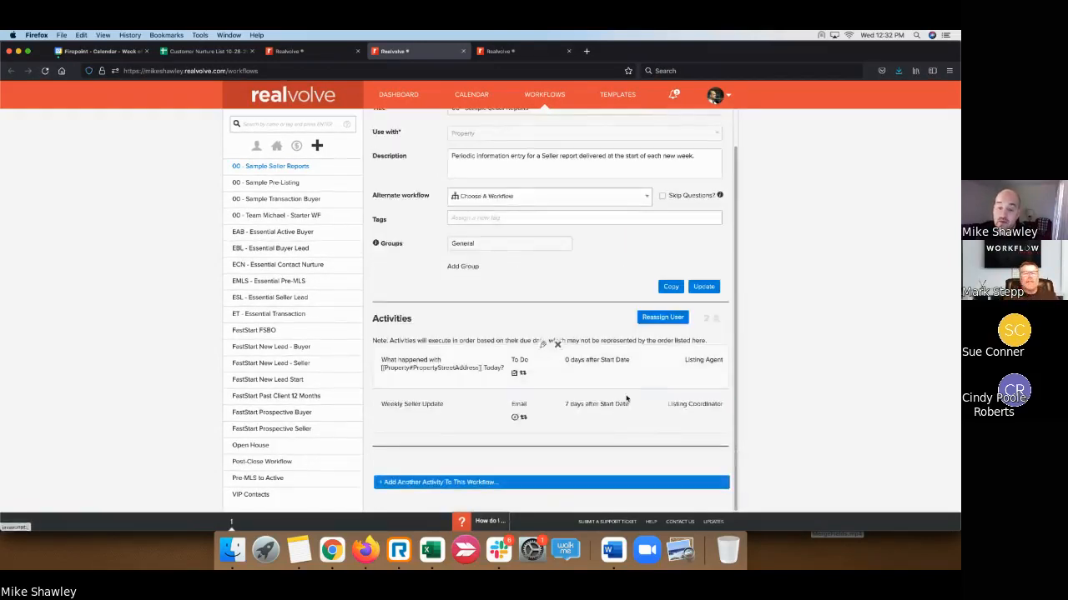
- Assign the Weekly Seller Update email activity to the Listing Agent
{"action": "left_click", "coordinate": [541, 396]}
{"action": "scroll", "coordinate": [540, 397], "scroll_direction": "down", "scroll_amount": 3}
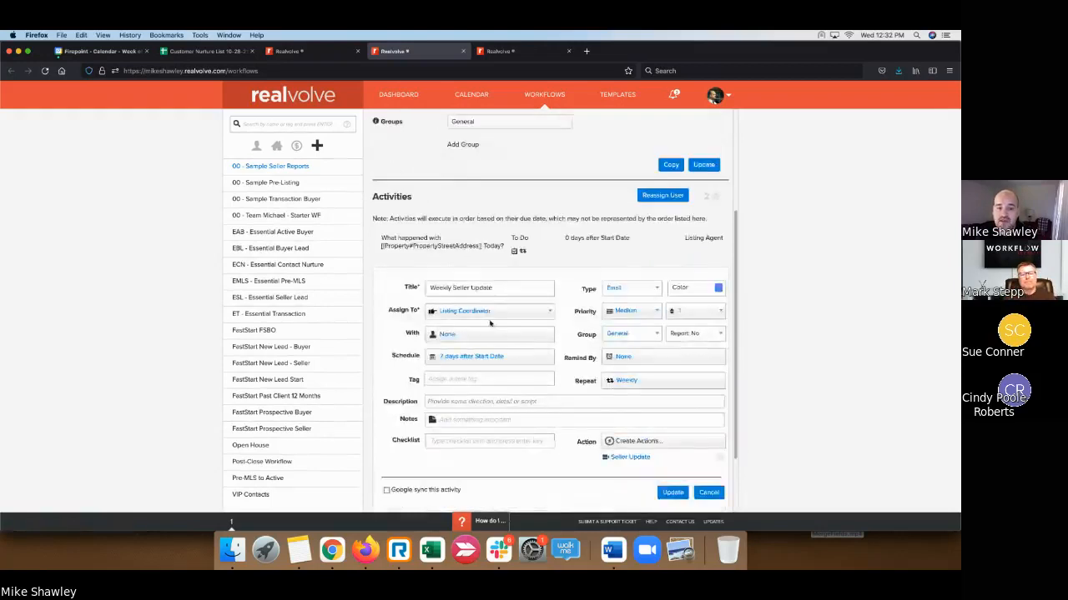
{"action": "left_click", "coordinate": [491, 313]}
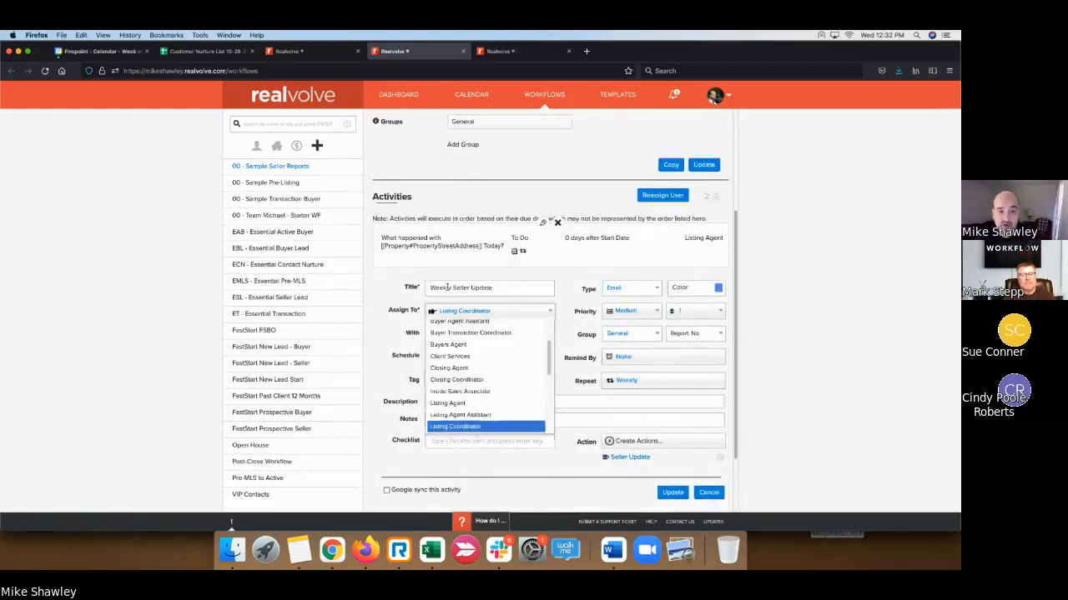
{"action": "left_click", "coordinate": [469, 407]}
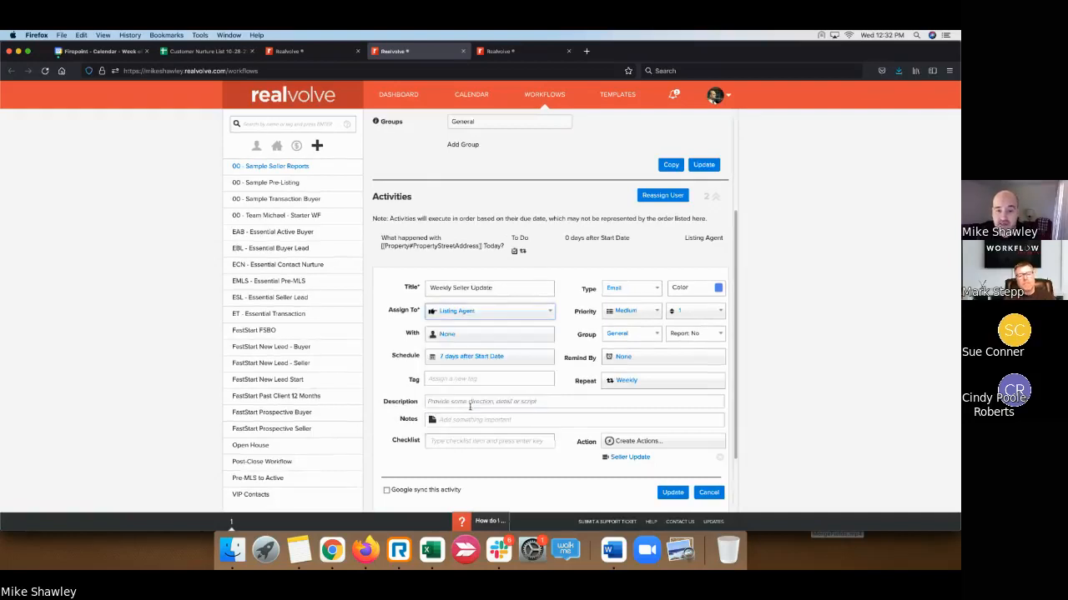
{"action": "left_click", "coordinate": [671, 493]}
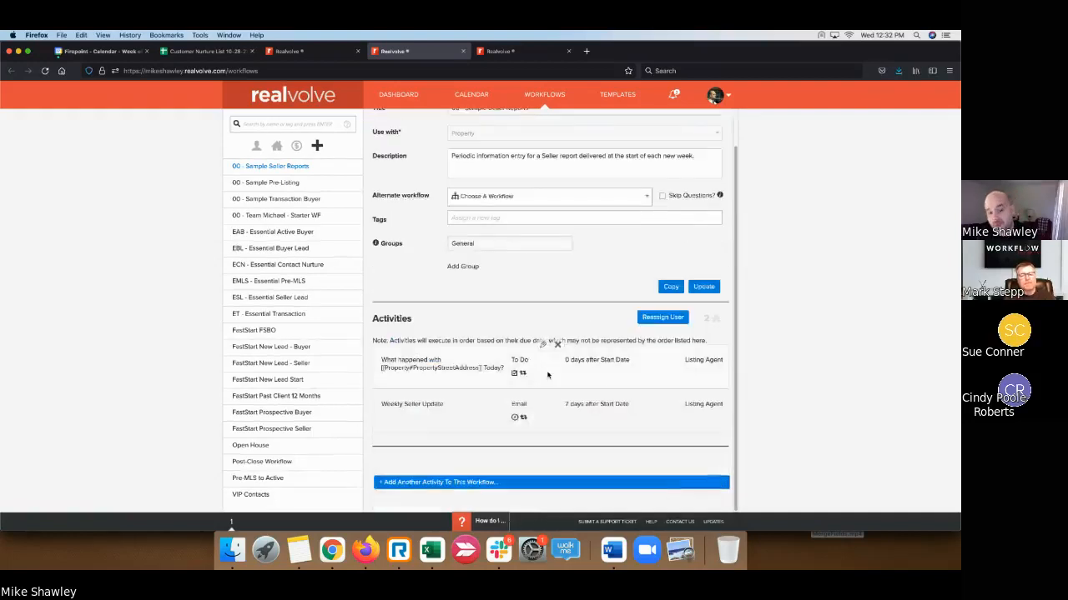
- Reassign the day-0 To Do to the Listing Coordinator and update the workflow
{"action": "left_click", "coordinate": [543, 346]}
{"action": "scroll", "coordinate": [517, 333], "scroll_direction": "down", "scroll_amount": 3}
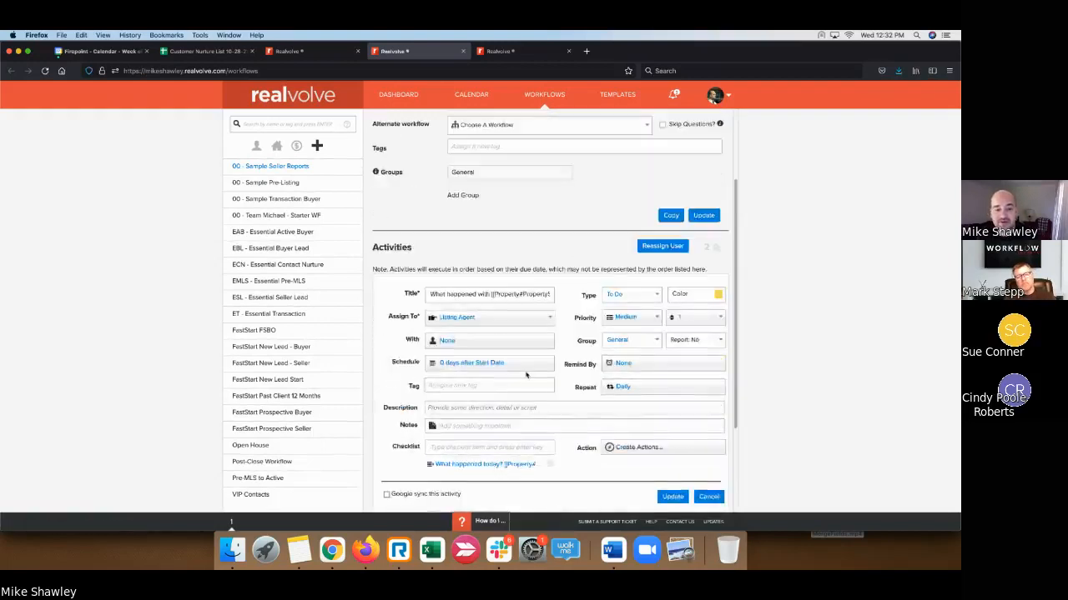
{"action": "left_click", "coordinate": [493, 294]}
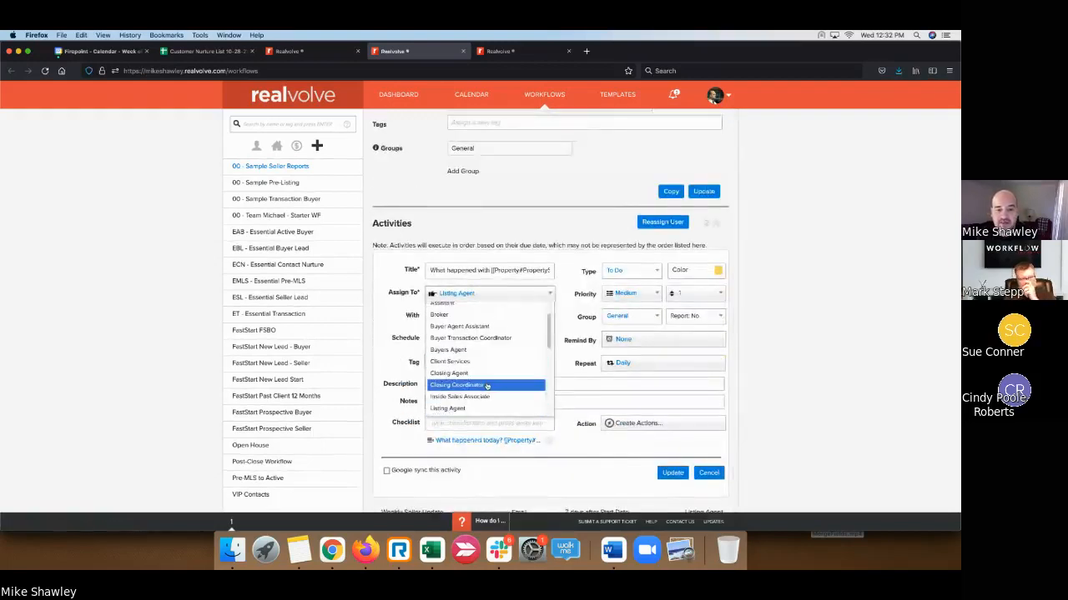
{"action": "scroll", "coordinate": [483, 351], "scroll_direction": "down", "scroll_amount": 3}
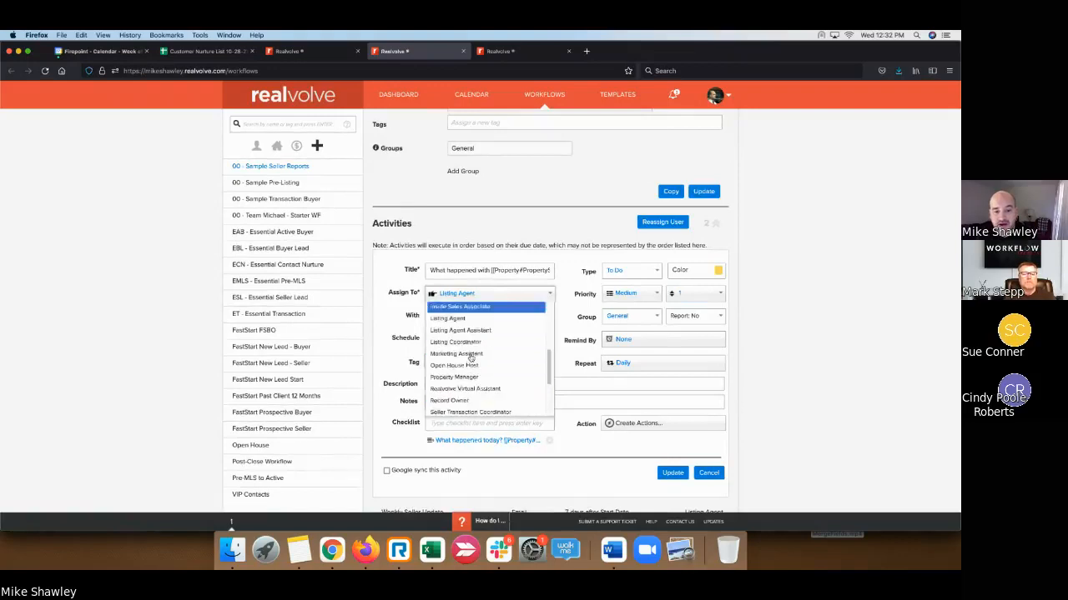
{"action": "left_click", "coordinate": [486, 338]}
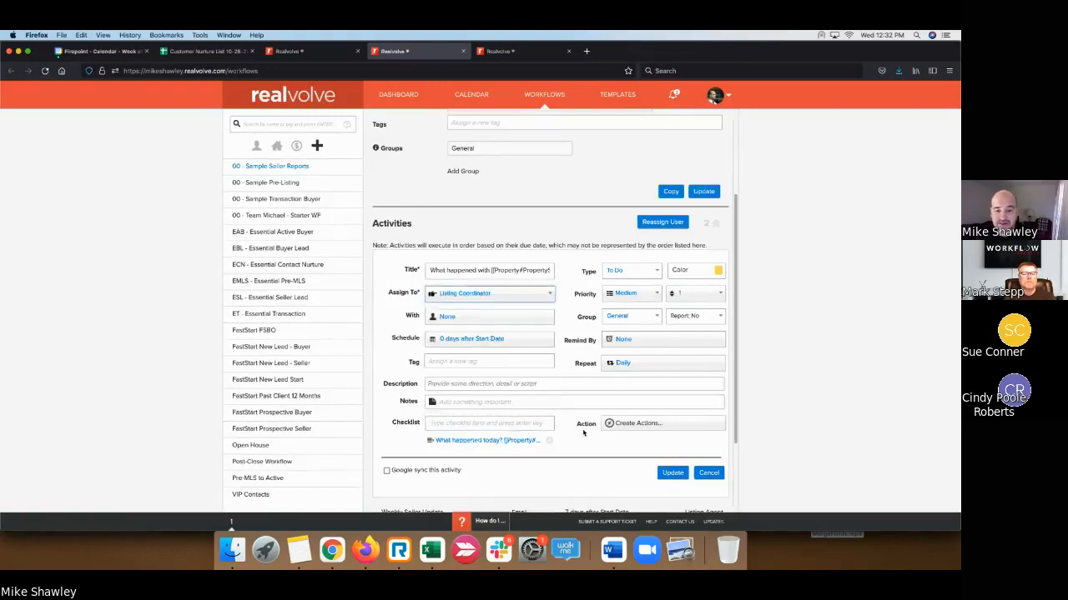
{"action": "left_click", "coordinate": [665, 472]}
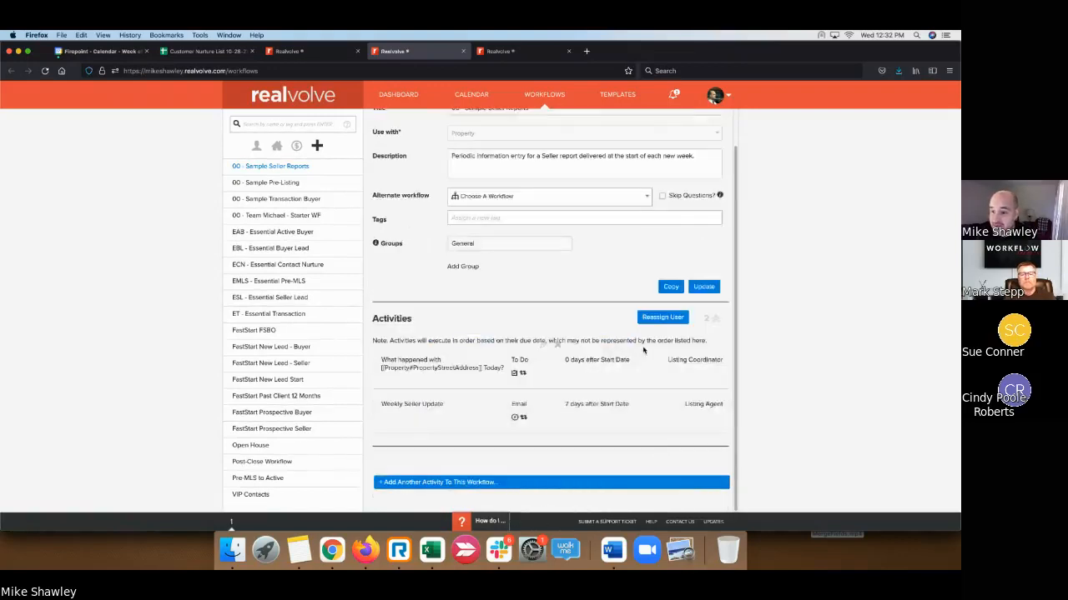
{"action": "left_click", "coordinate": [706, 287]}
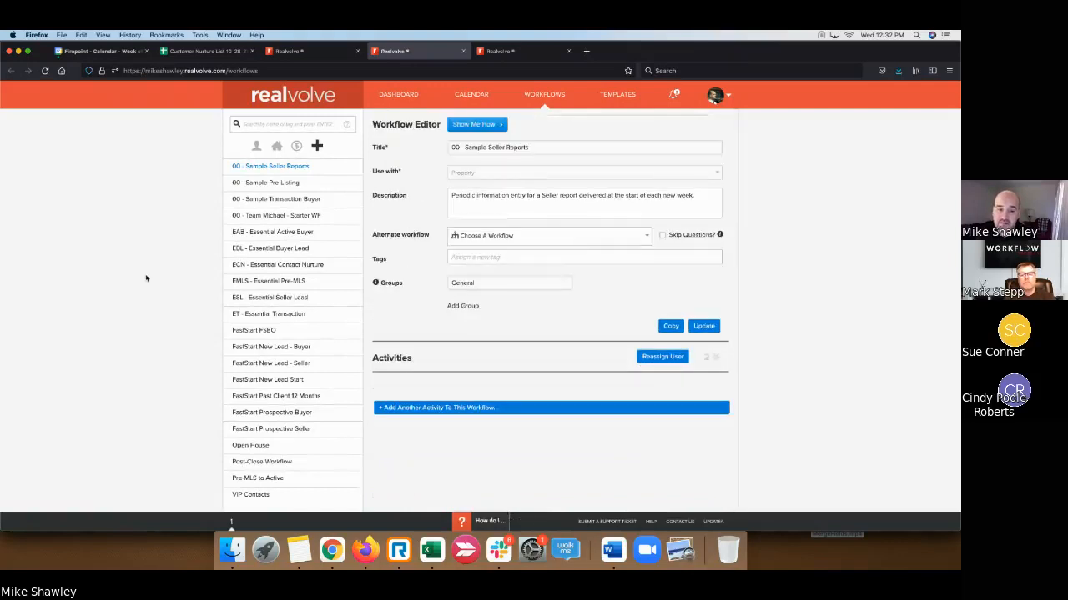
{"action": "left_click", "coordinate": [309, 51]}
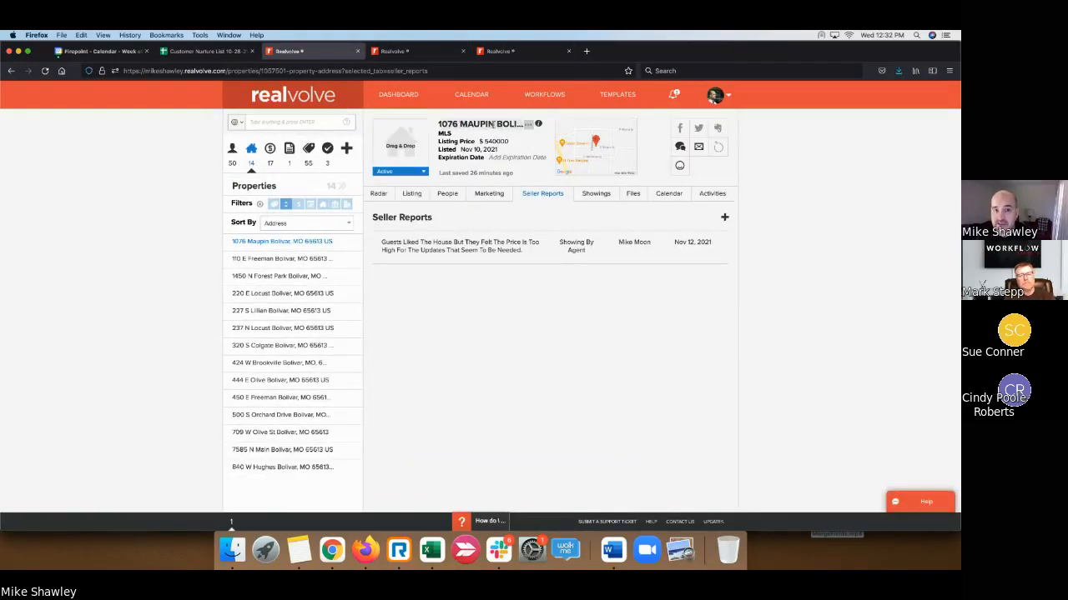
{"action": "left_click", "coordinate": [379, 194]}
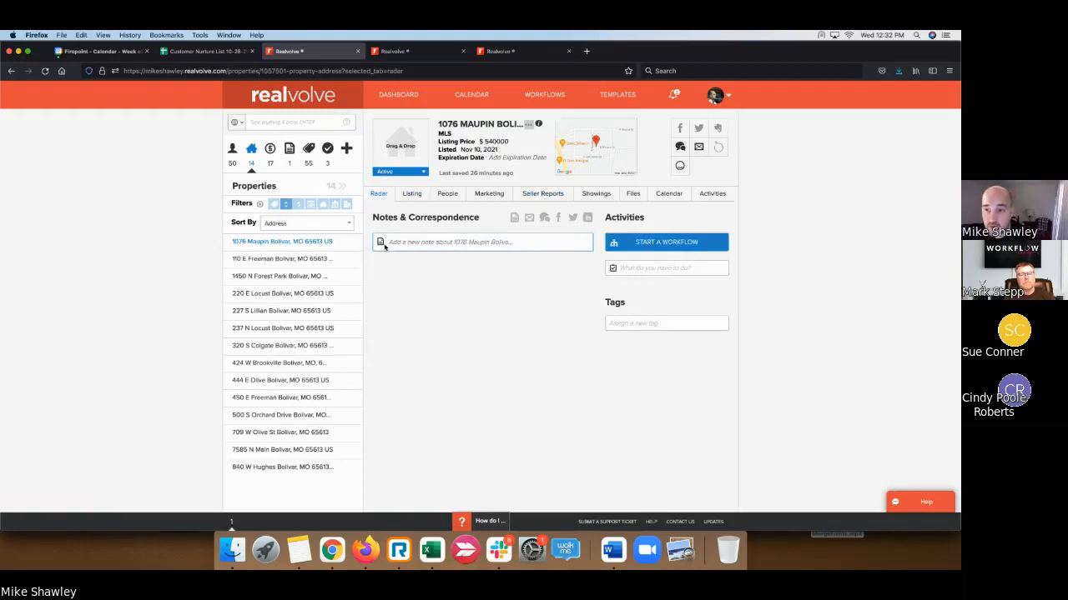
{"action": "left_click", "coordinate": [678, 242]}
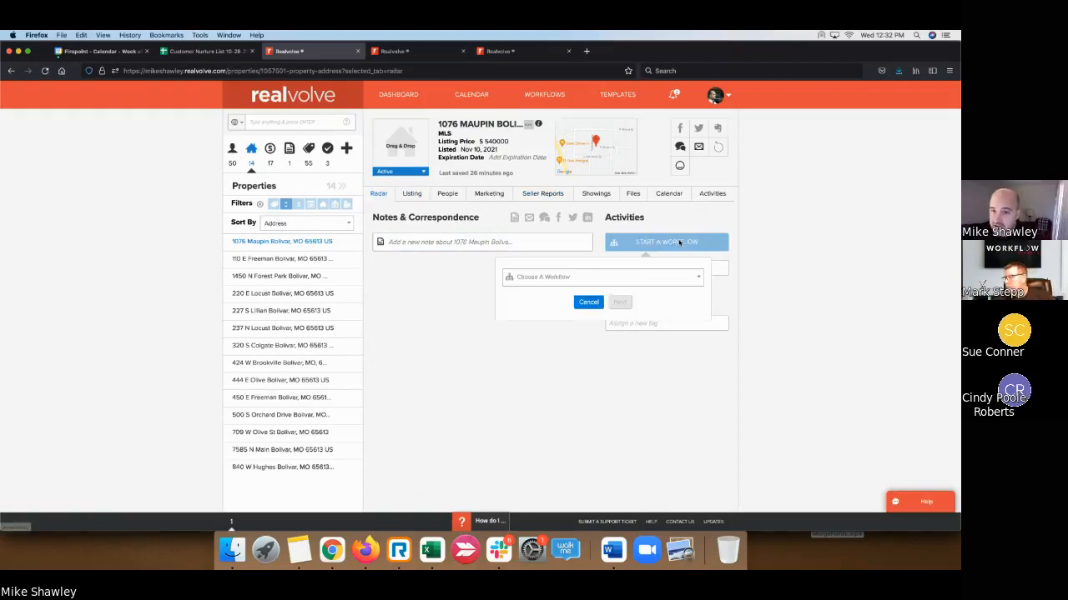
{"action": "left_click", "coordinate": [696, 280]}
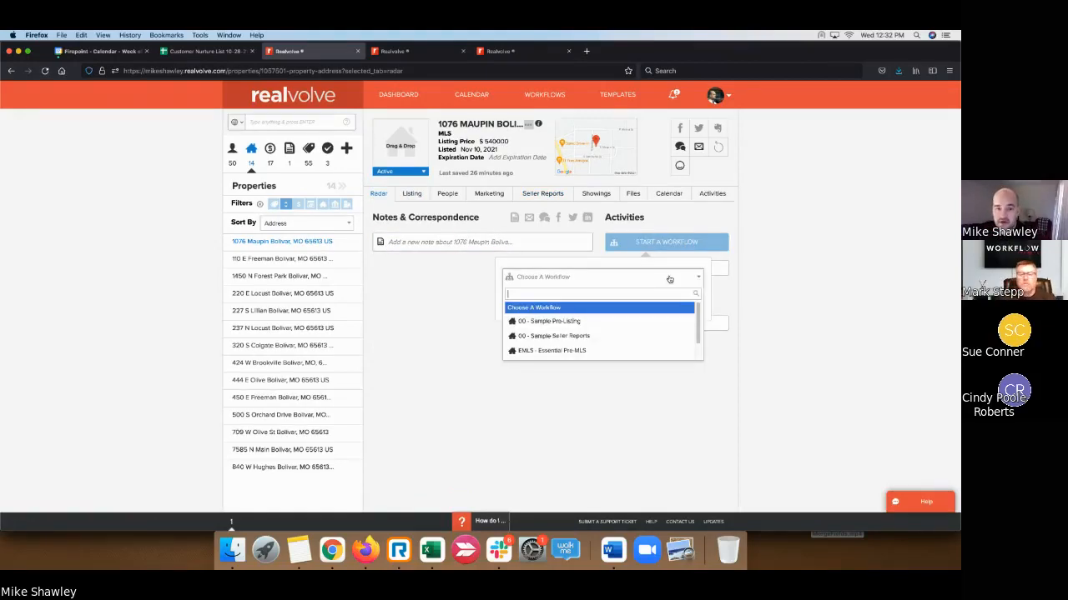
{"action": "left_click", "coordinate": [592, 337]}
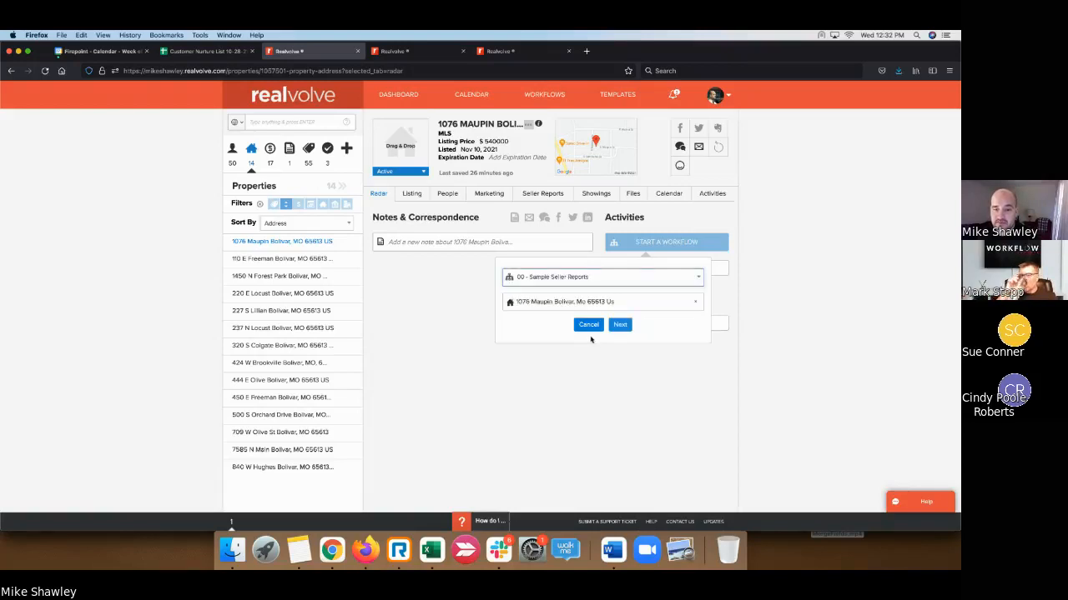
{"action": "left_click", "coordinate": [619, 325]}
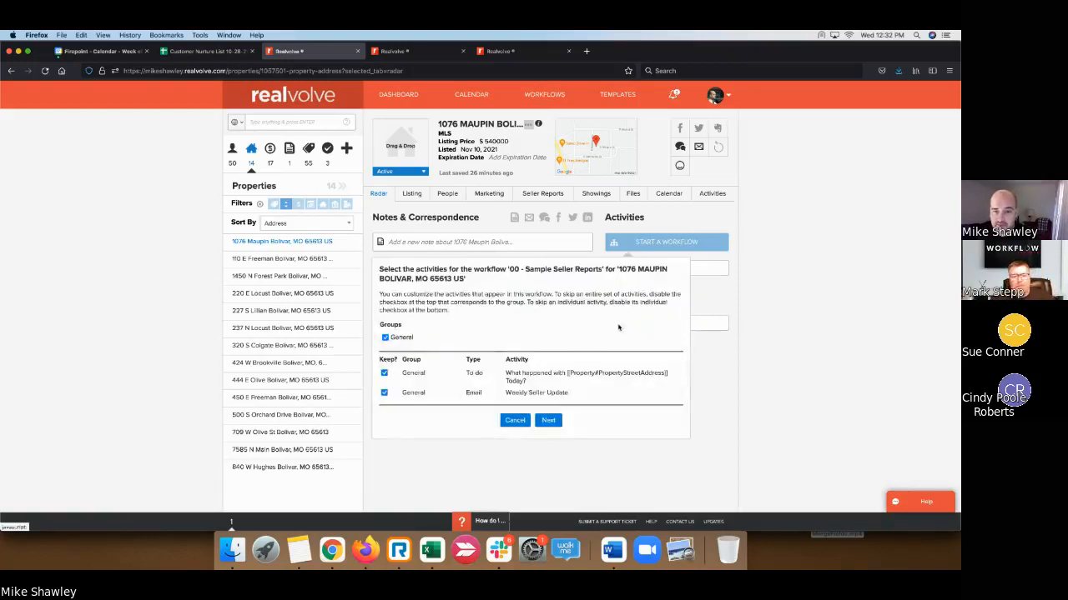
- Keep both activities and the existing role assignments, then bring up the start date calendar
{"action": "left_click", "coordinate": [548, 421]}
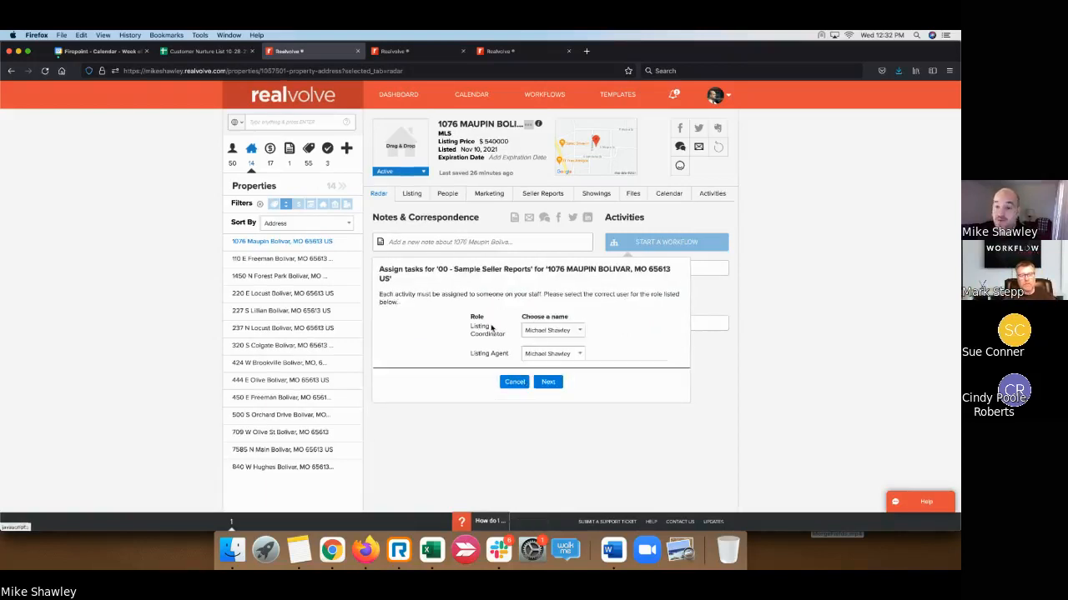
{"action": "left_click", "coordinate": [563, 332]}
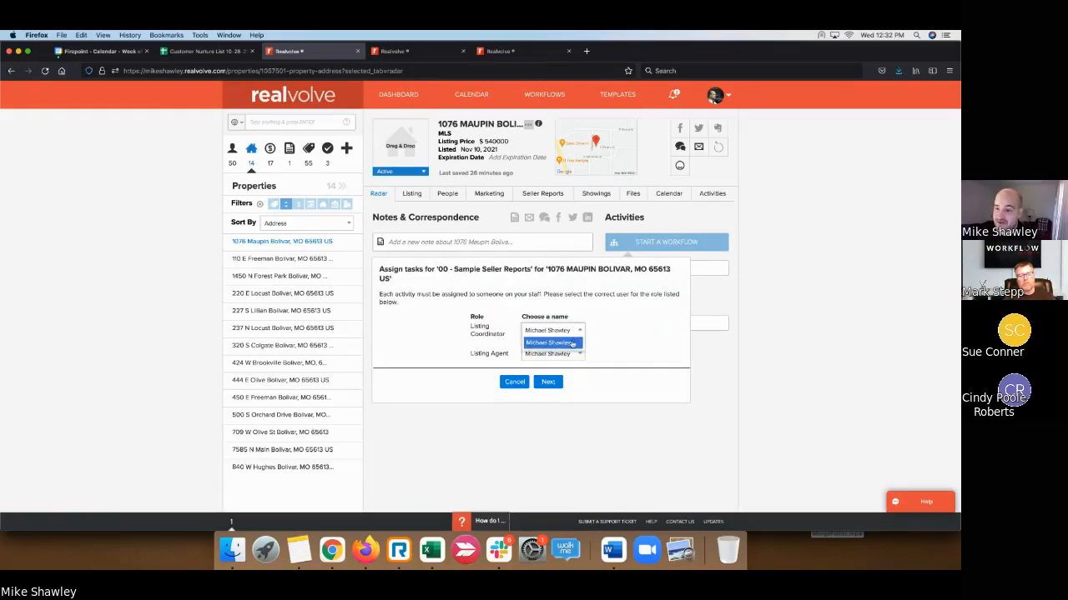
{"action": "left_click", "coordinate": [612, 344]}
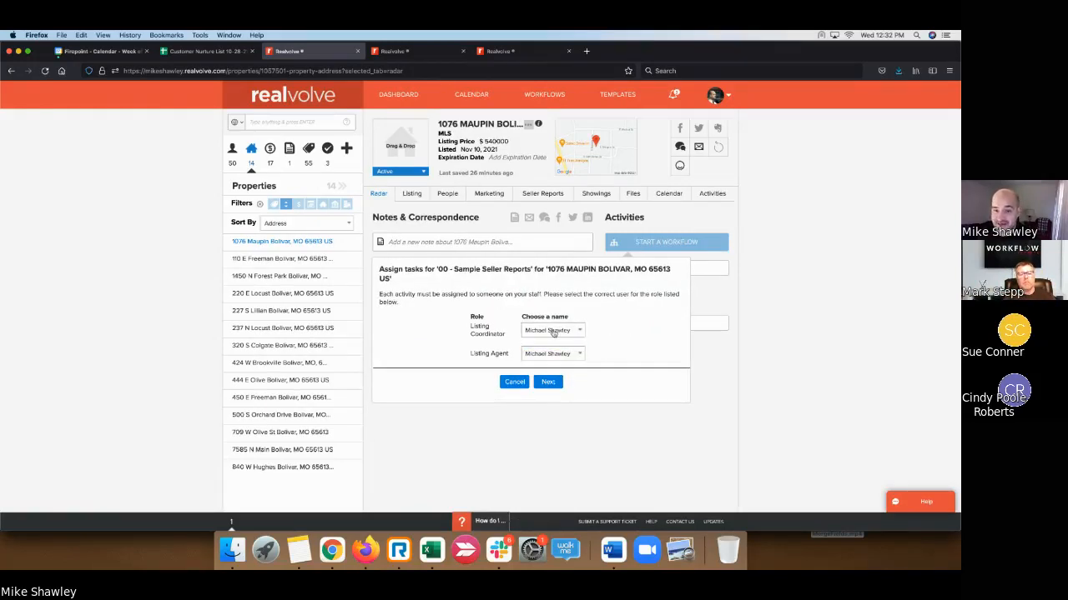
{"action": "left_click", "coordinate": [548, 382]}
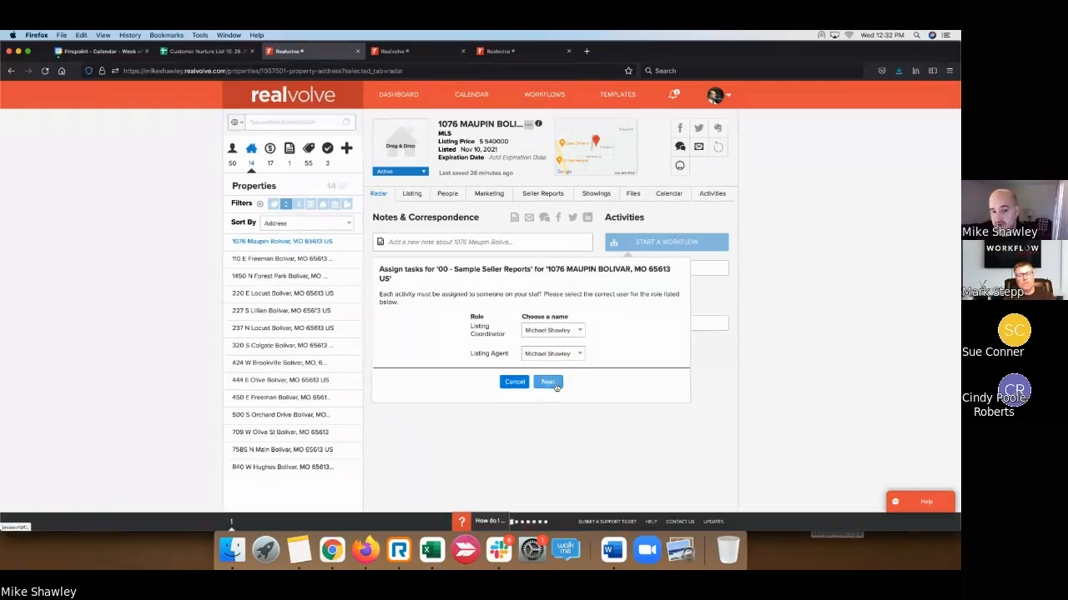
{"action": "left_click", "coordinate": [451, 337]}
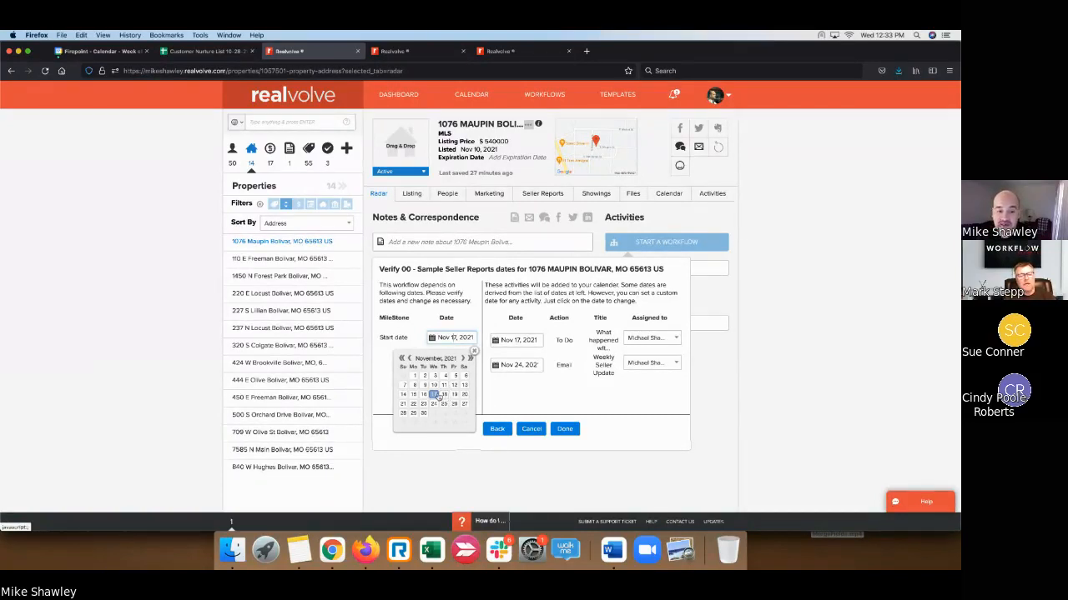
- Keep the Nov 17, 2021 start date and create the Sample Seller Reports workflow activities
{"action": "left_click", "coordinate": [434, 398]}
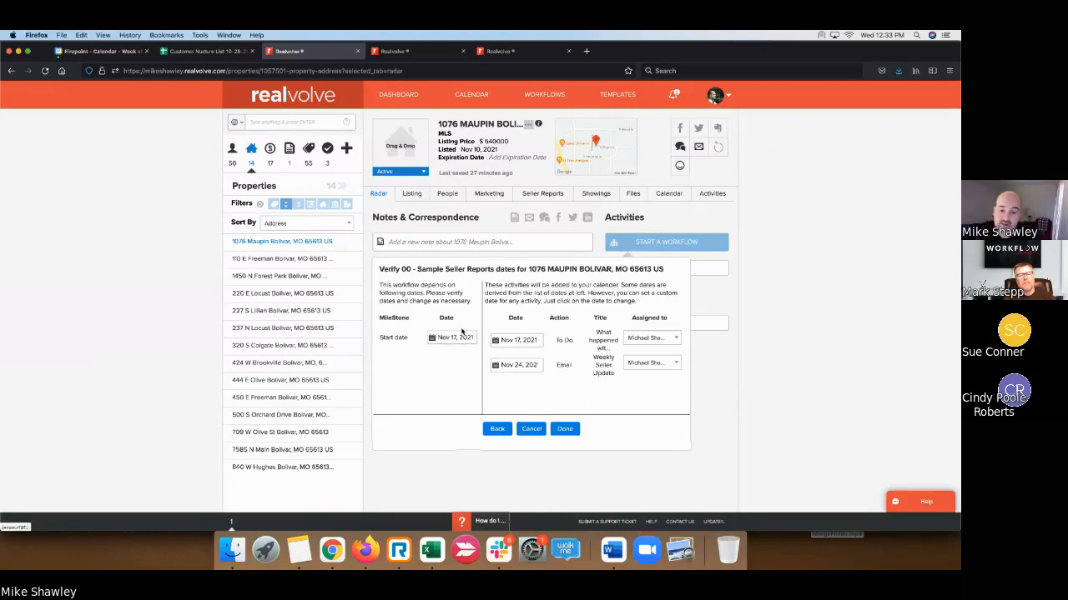
{"action": "left_click", "coordinate": [564, 429]}
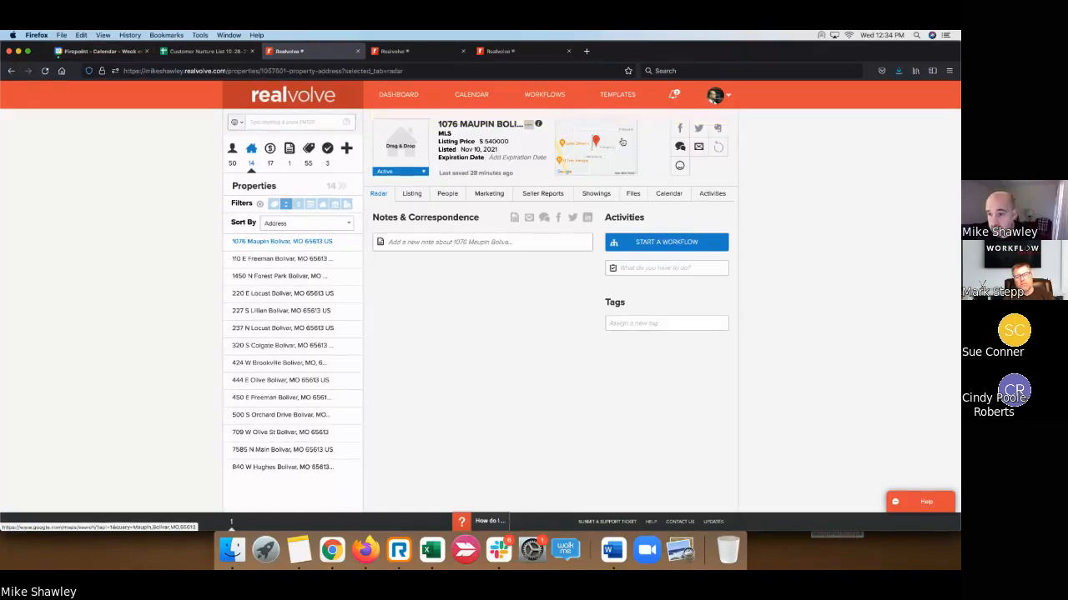
- Reload the page, open the What happened activity's checklist and check the Seller Report item
{"action": "left_click", "coordinate": [45, 71]}
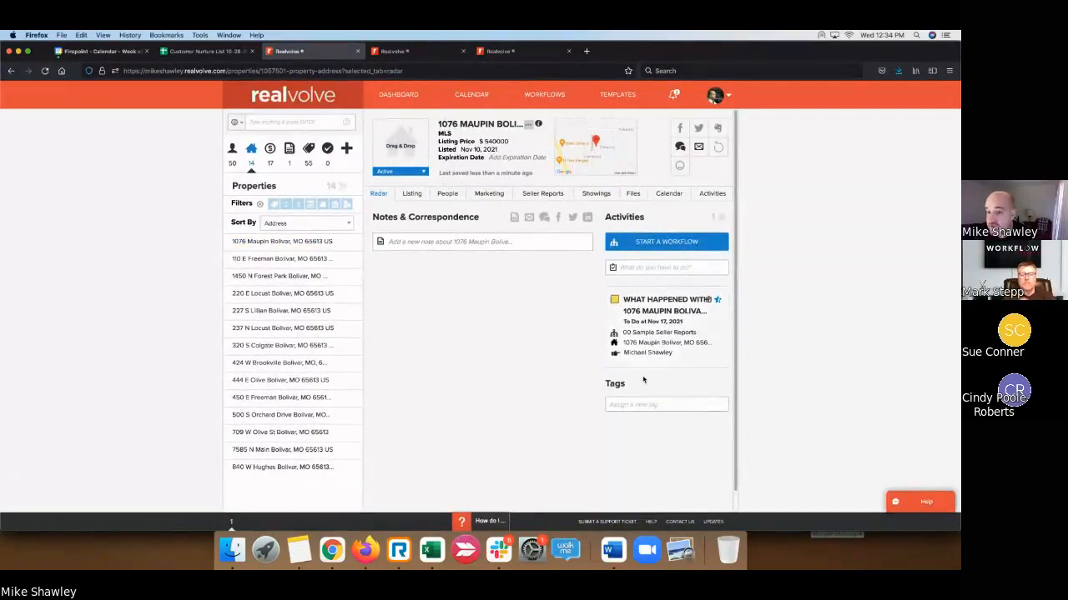
{"action": "left_click", "coordinate": [615, 299]}
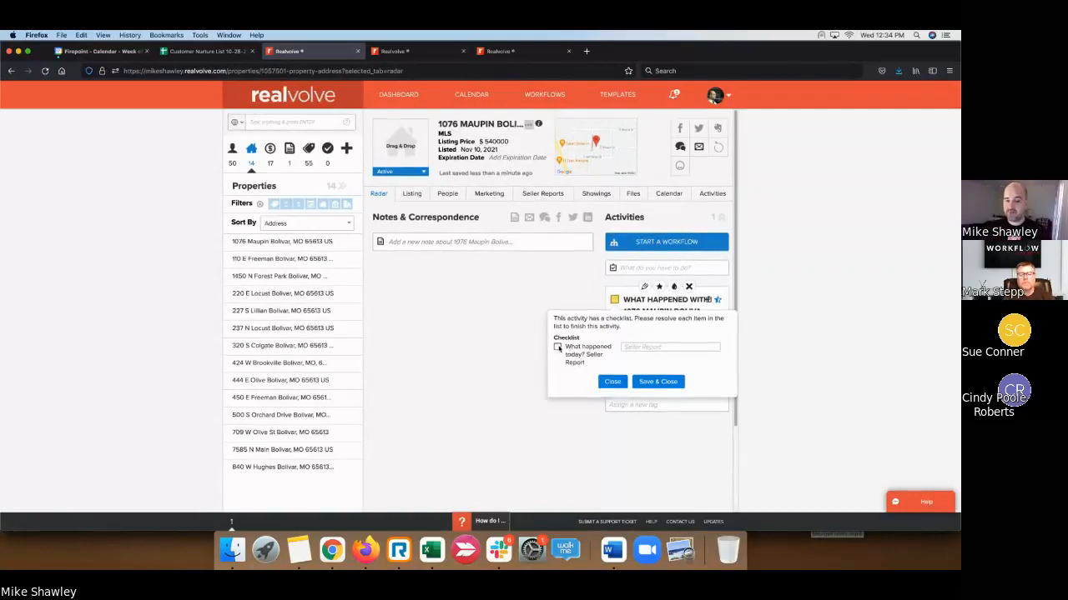
{"action": "left_click", "coordinate": [557, 347]}
{"action": "left_click", "coordinate": [648, 347]}
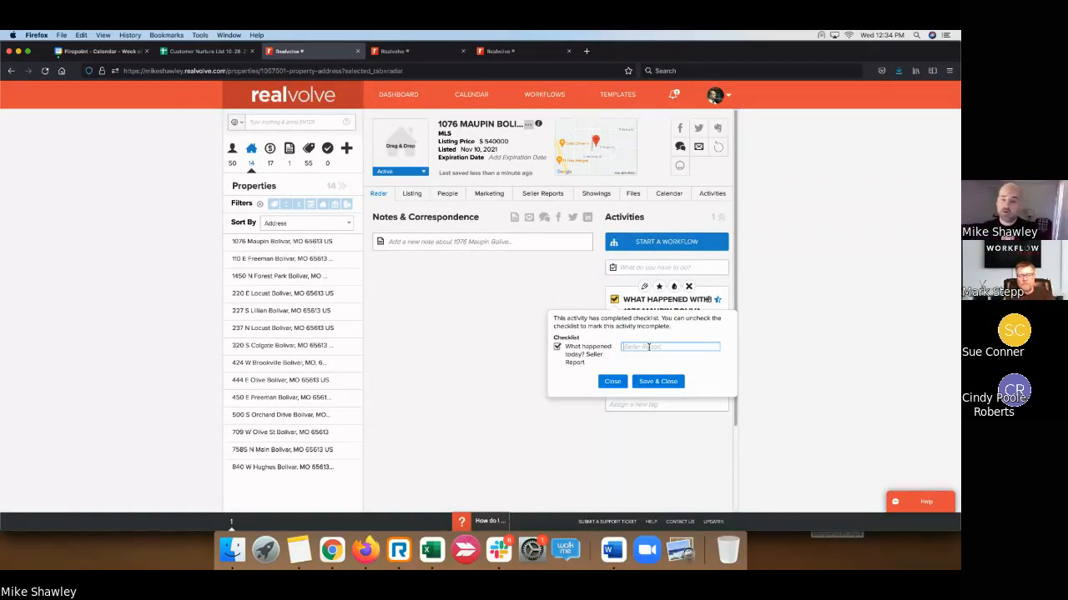
- Note the Zillow and Trulia views and 'Posted new advertisement on Facebook.', then save
{"action": "type", "text": "Nothing new"}
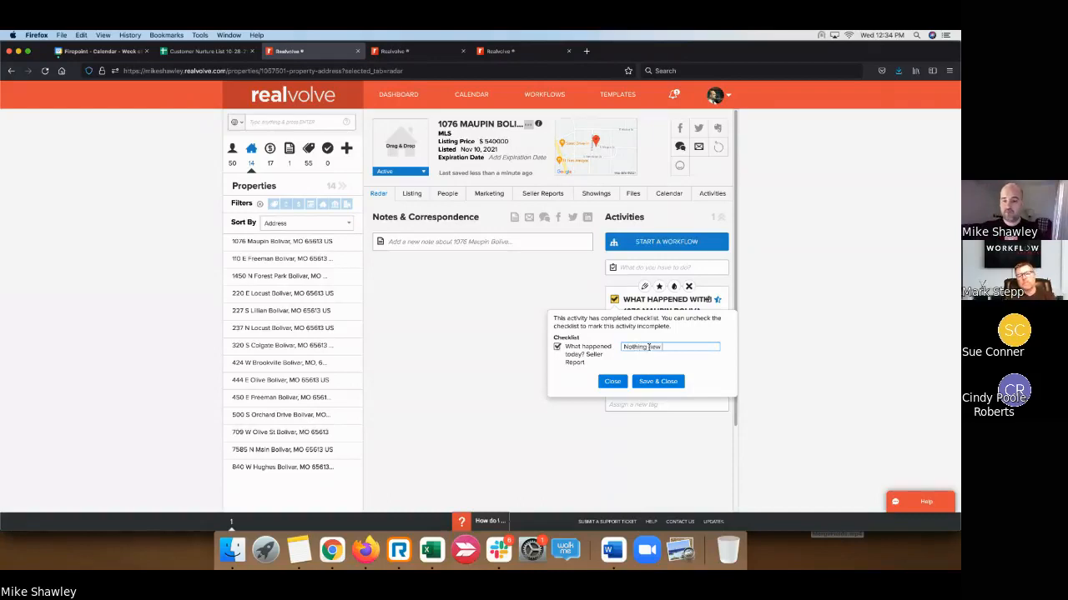
{"action": "key", "text": "BackSpace"}
{"action": "key", "text": "BackSpace"}
{"action": "key", "text": "BackSpace"}
{"action": "key", "text": "BackSpace"}
{"action": "key", "text": "BackSpace"}
{"action": "key", "text": "BackSpace"}
{"action": "key", "text": "BackSpace"}
{"action": "key", "text": "BackSpace"}
{"action": "key", "text": "BackSpace"}
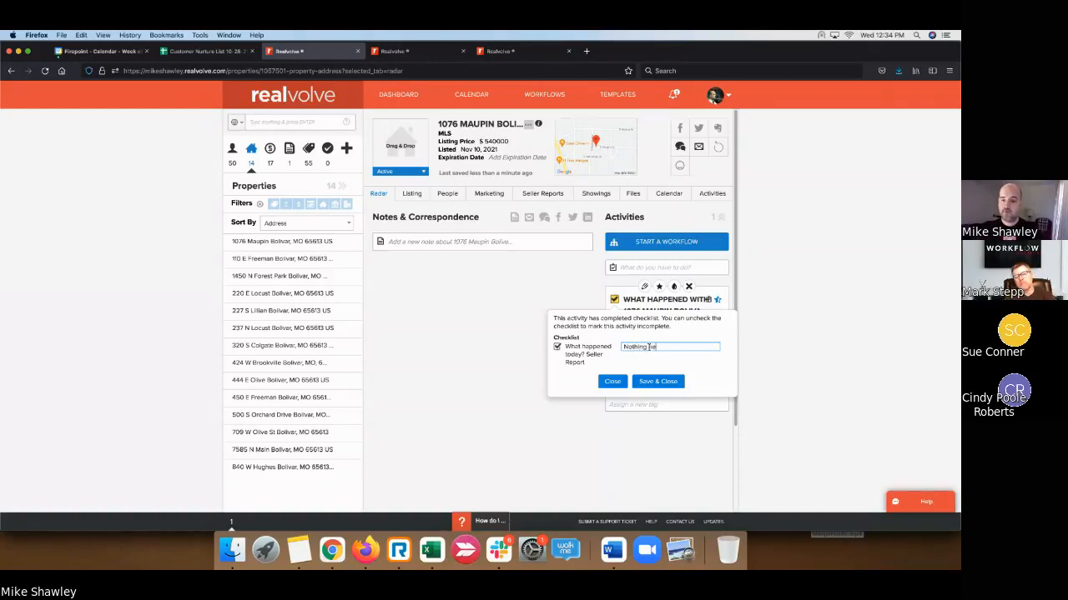
{"action": "type", "text": "n"}
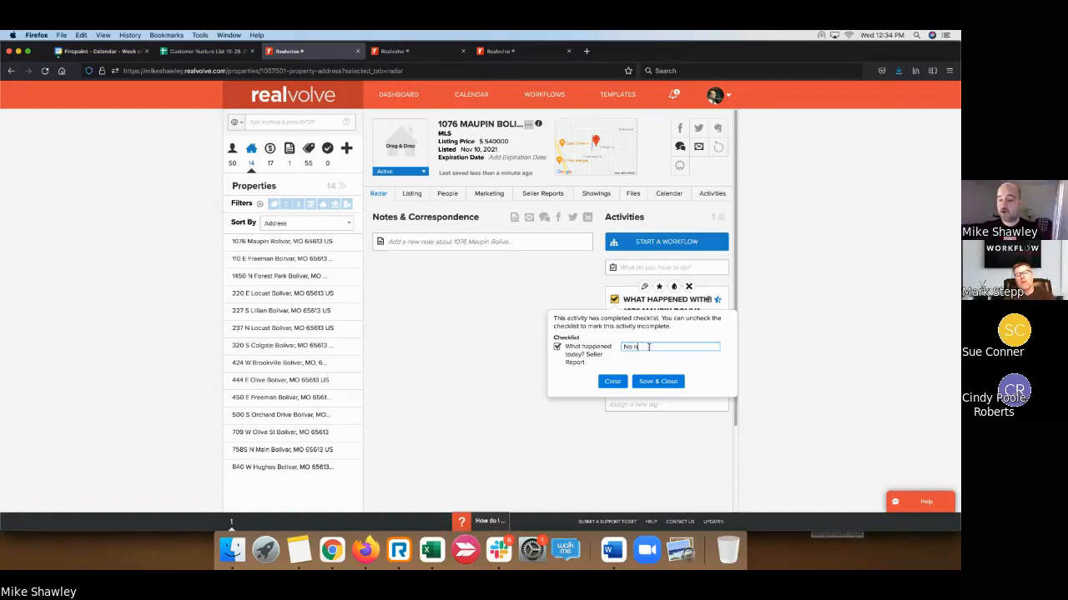
{"action": "type", "text": "ew activity to"}
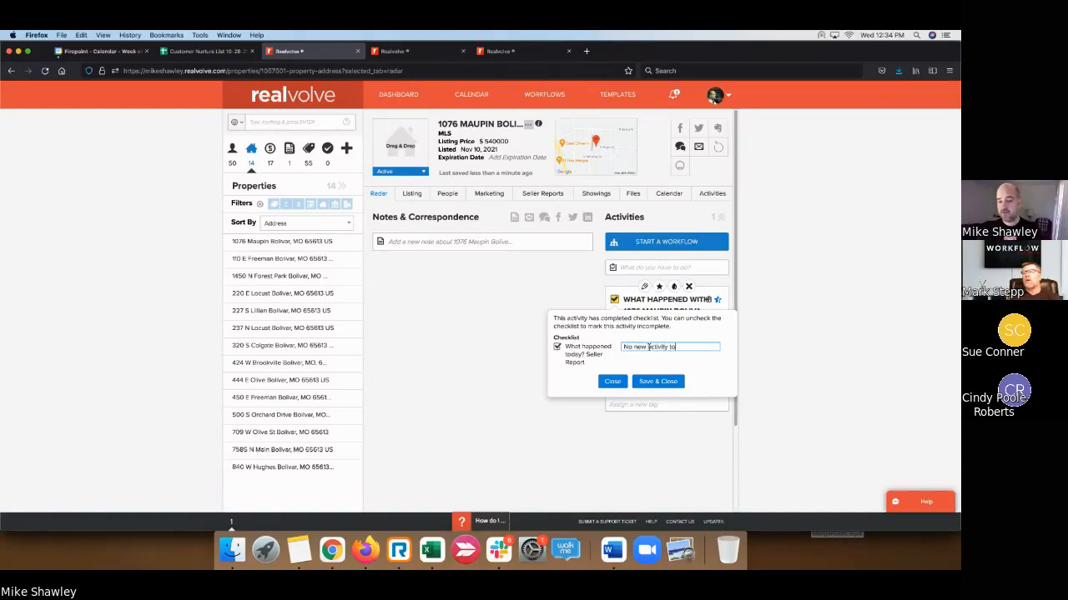
{"action": "type", "text": "day. Howeve"}
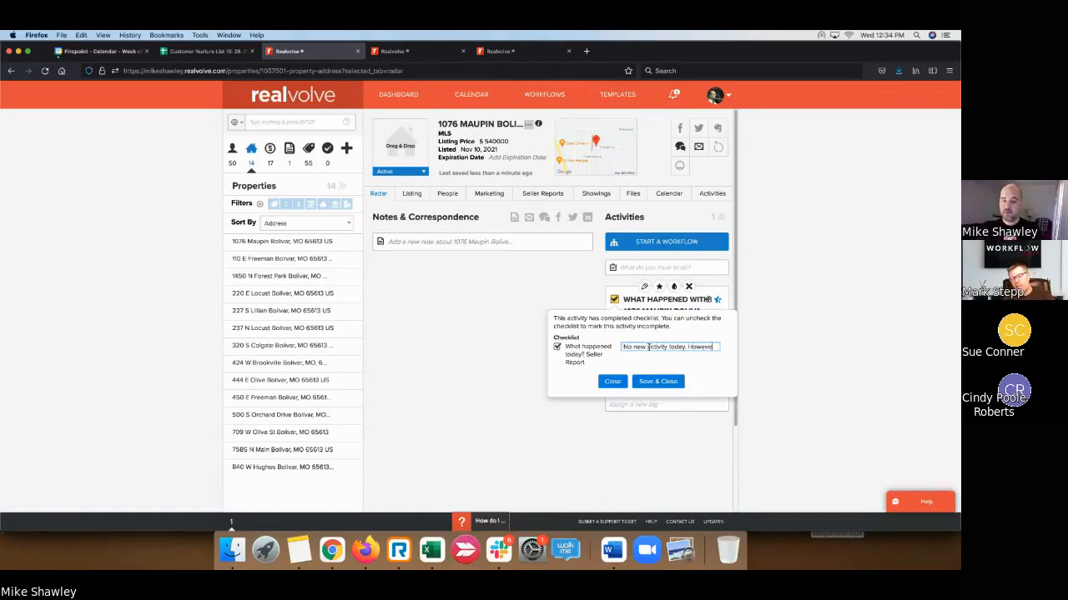
{"action": "type", "text": "r, not"}
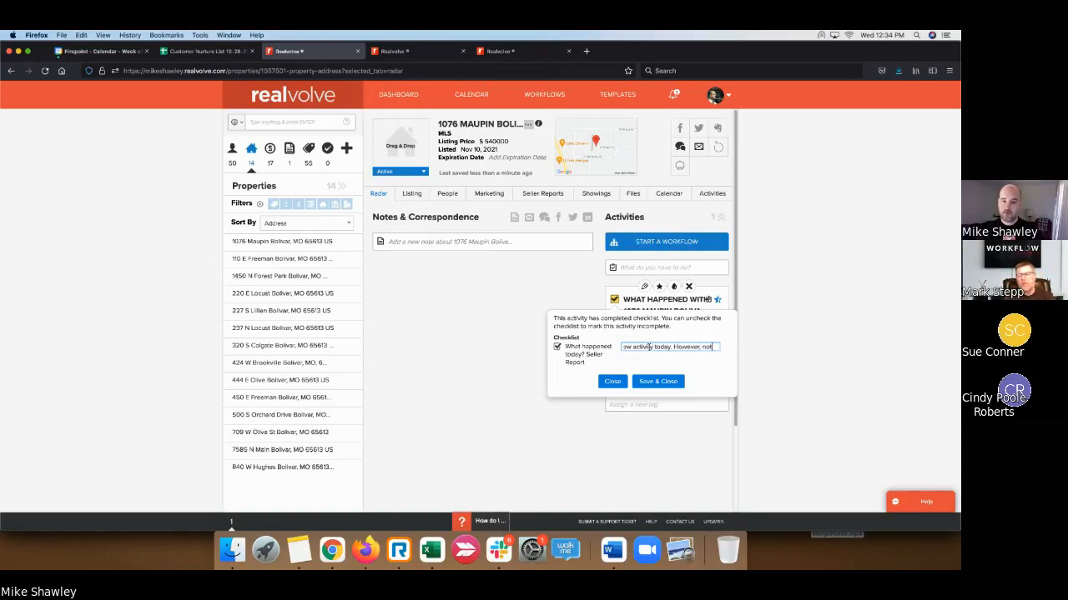
{"action": "type", "text": "icing"}
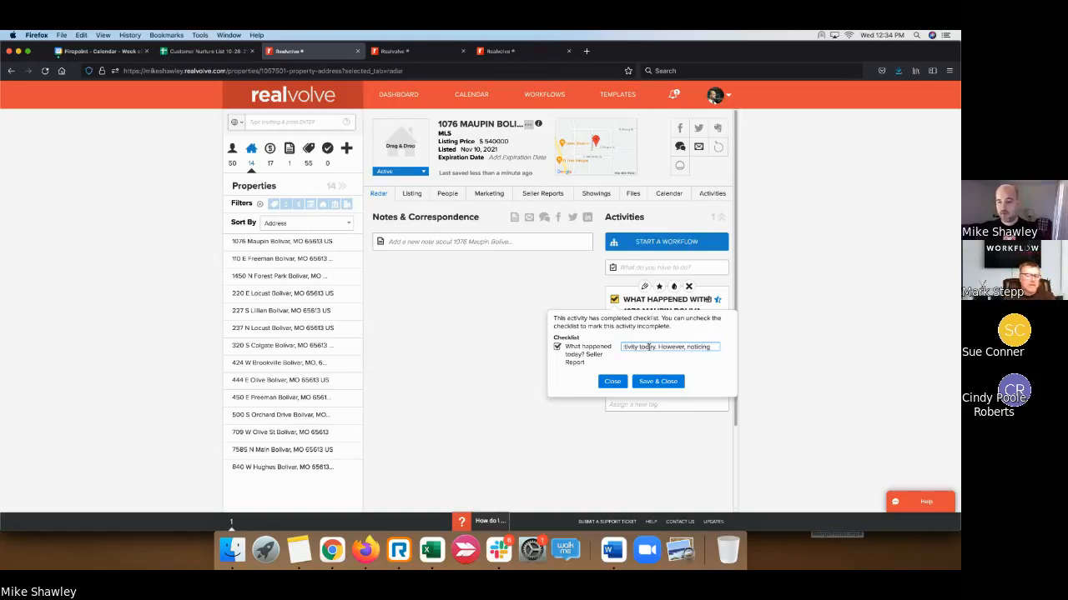
{"action": "type", "text": " several"}
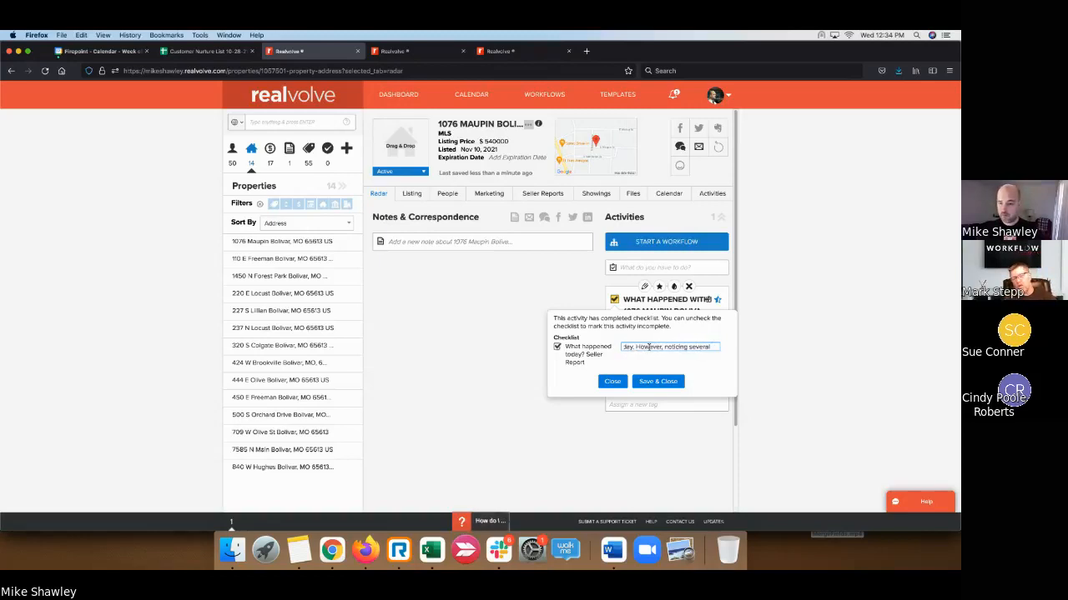
{"action": "type", "text": " views in Zillow"}
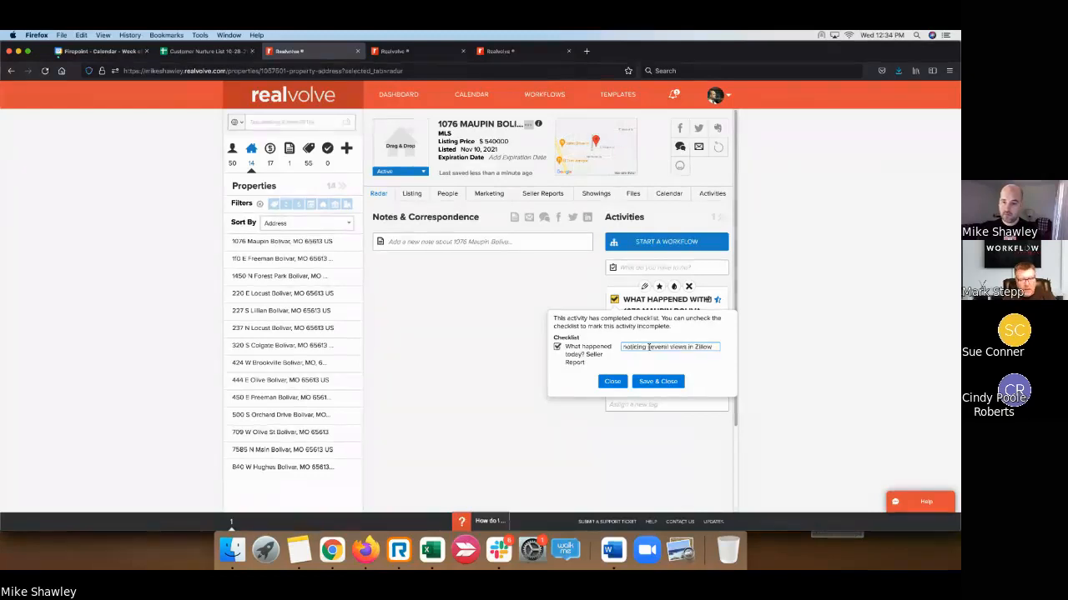
{"action": "type", "text": " and"}
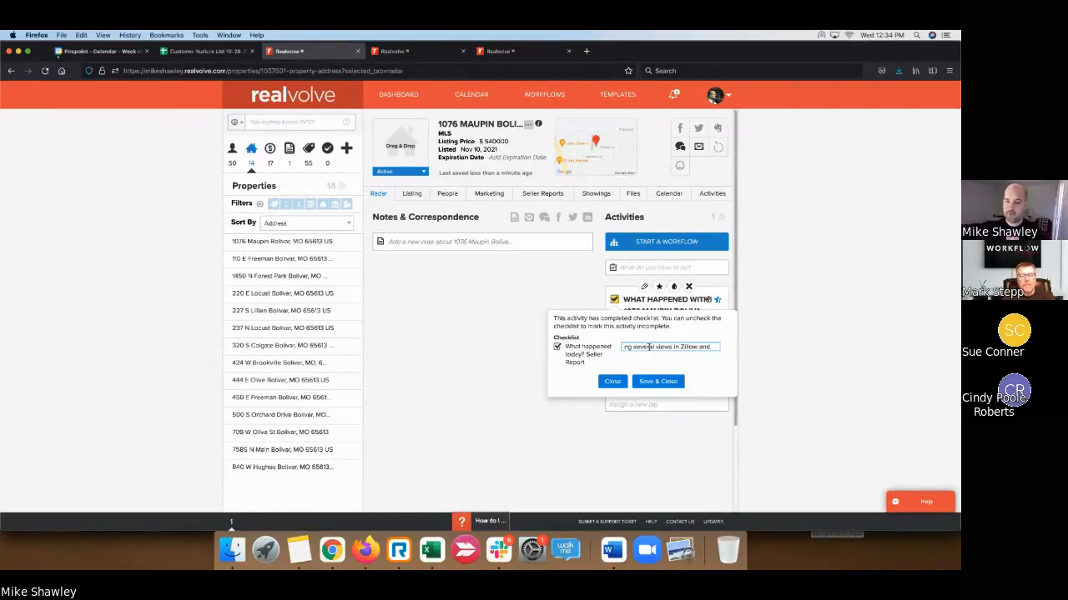
{"action": "type", "text": " Trulia"}
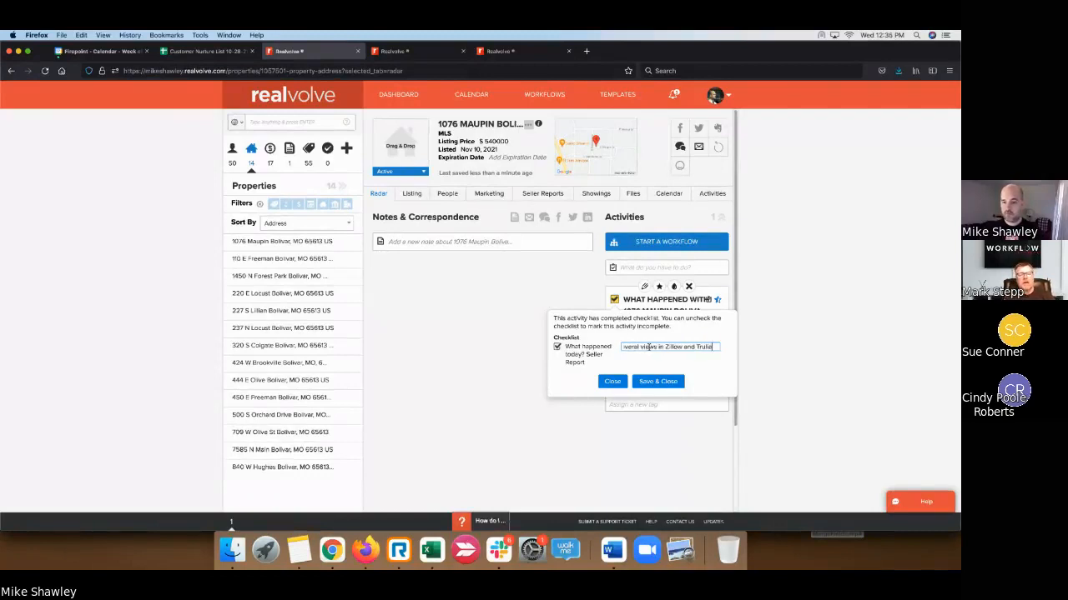
{"action": "type", "text": ". "}
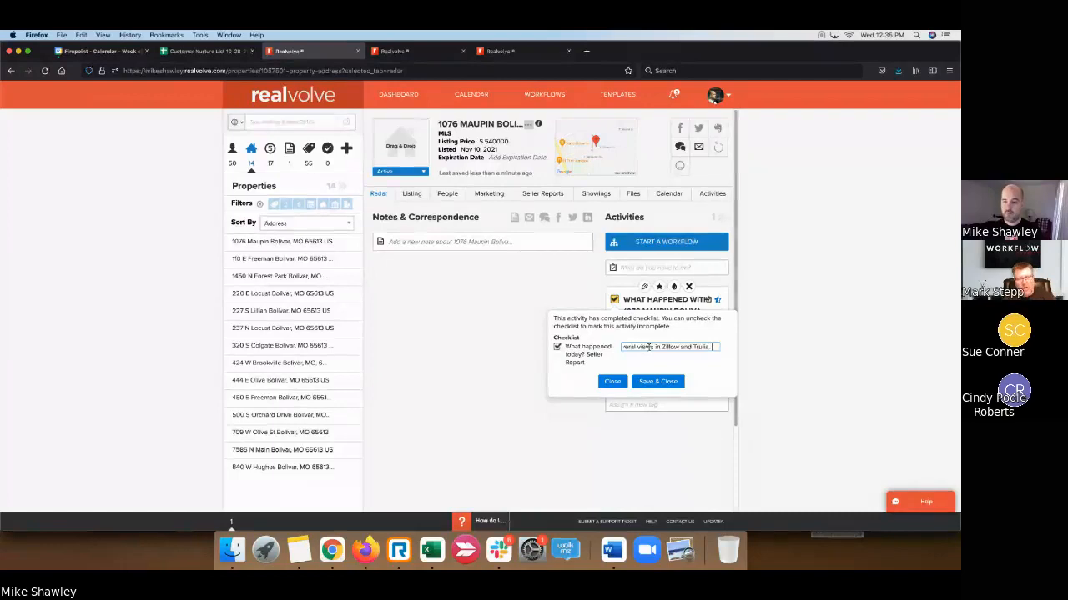
{"action": "type", "text": "Got a"}
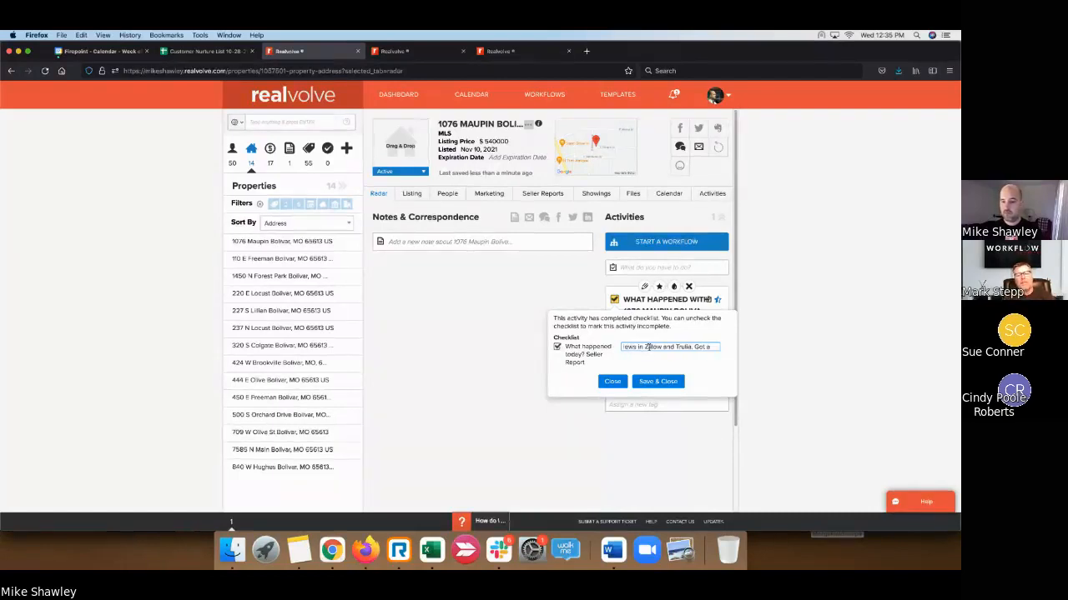
{"action": "key", "text": "BackSpace"}
{"action": "key", "text": "BackSpace"}
{"action": "key", "text": "BackSpace"}
{"action": "key", "text": "BackSpace"}
{"action": "key", "text": "BackSpace"}
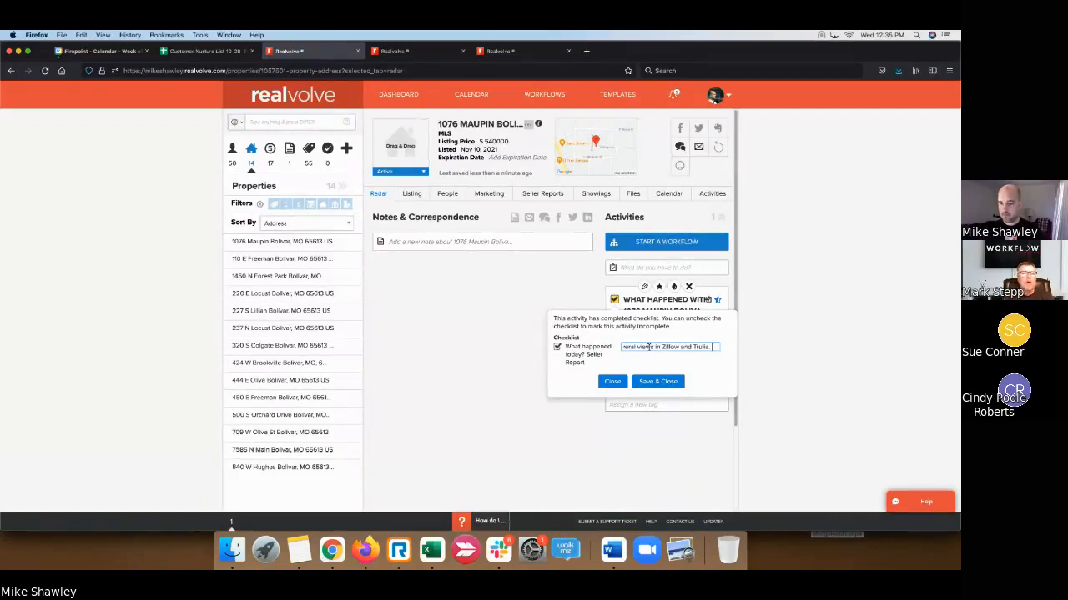
{"action": "type", "text": "Startin"}
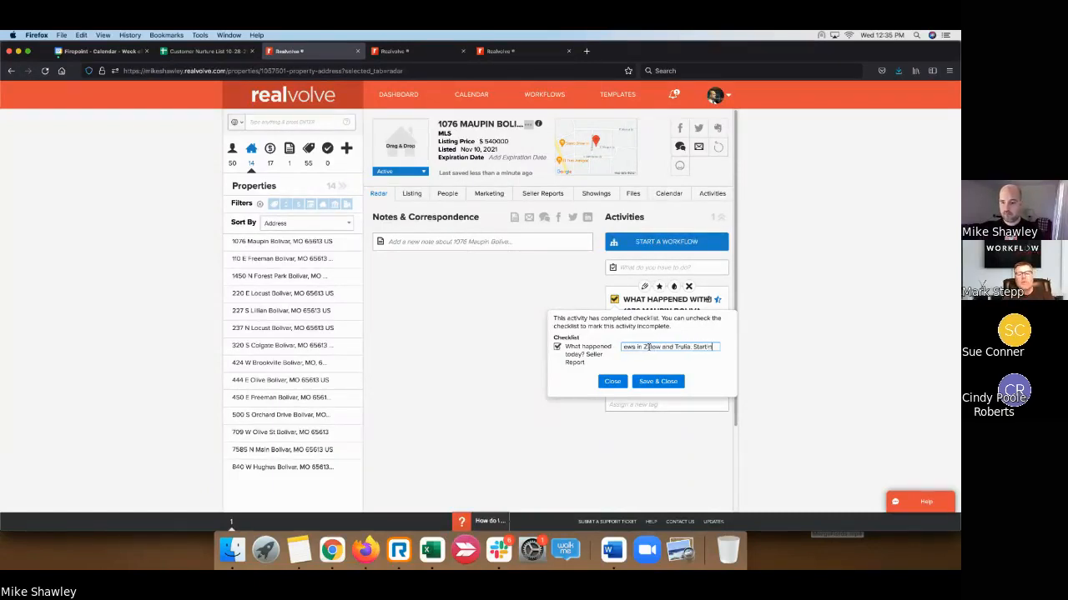
{"action": "key", "text": "BackSpace"}
{"action": "key", "text": "BackSpace"}
{"action": "key", "text": "BackSpace"}
{"action": "key", "text": "BackSpace"}
{"action": "key", "text": "BackSpace"}
{"action": "key", "text": "BackSpace"}
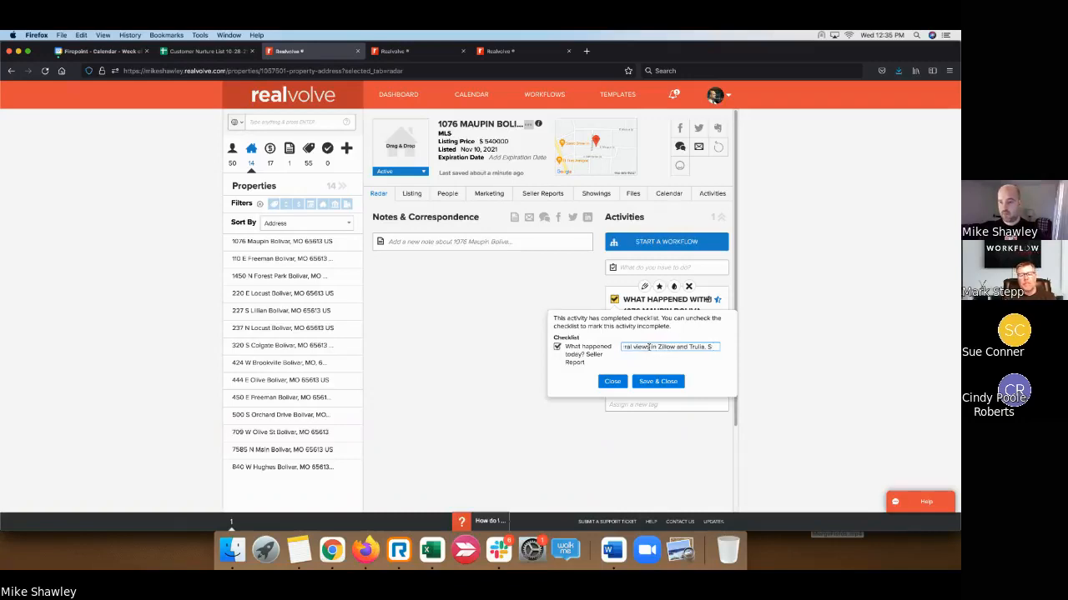
{"action": "key", "text": "BackSpace"}
{"action": "type", "text": "Posted "}
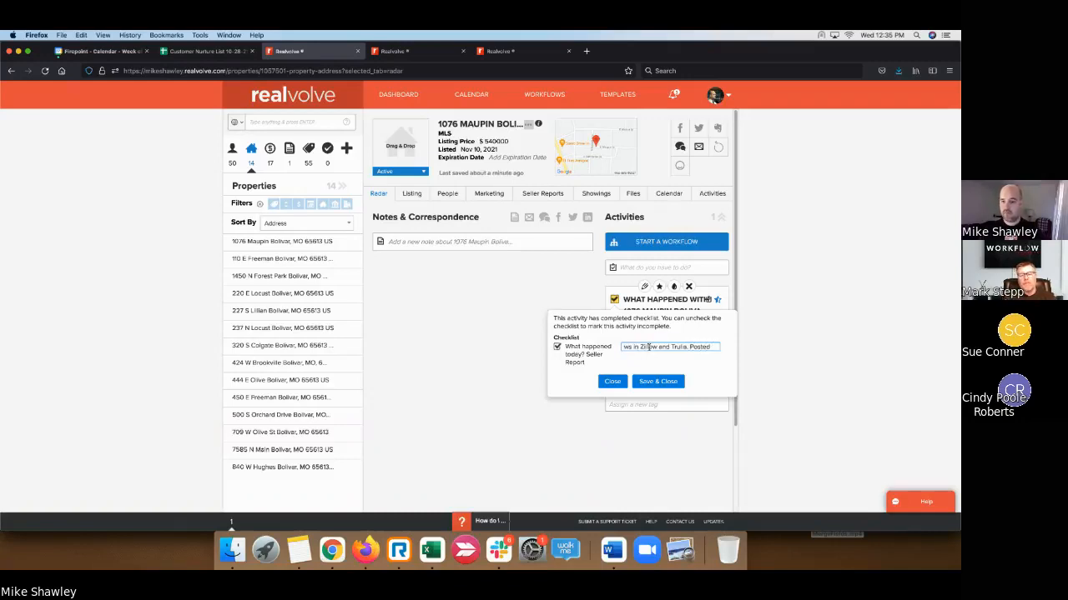
{"action": "type", "text": "new adver"}
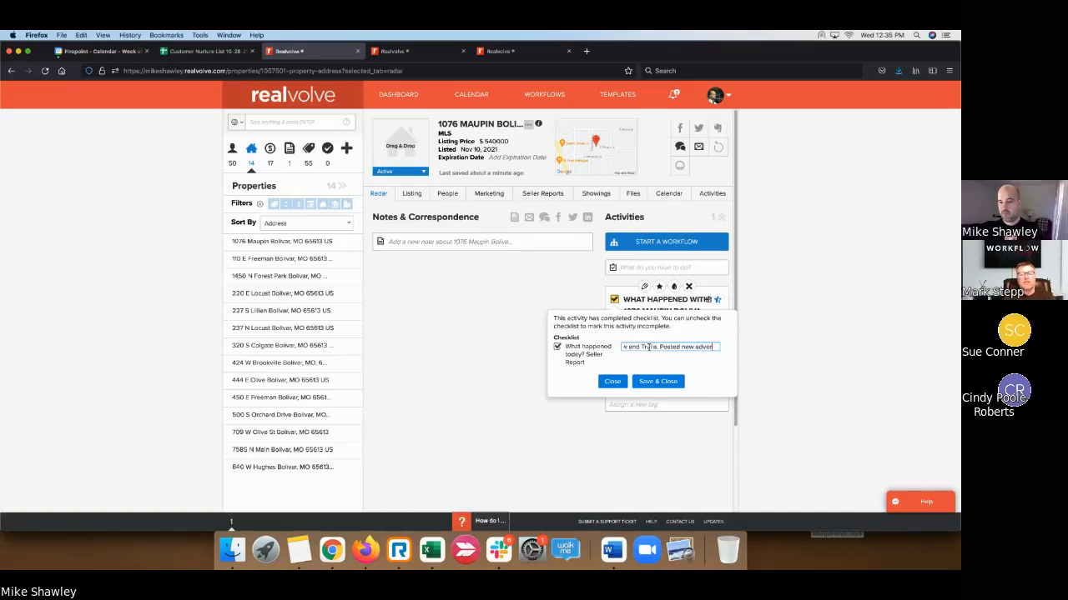
{"action": "type", "text": "tisement on"}
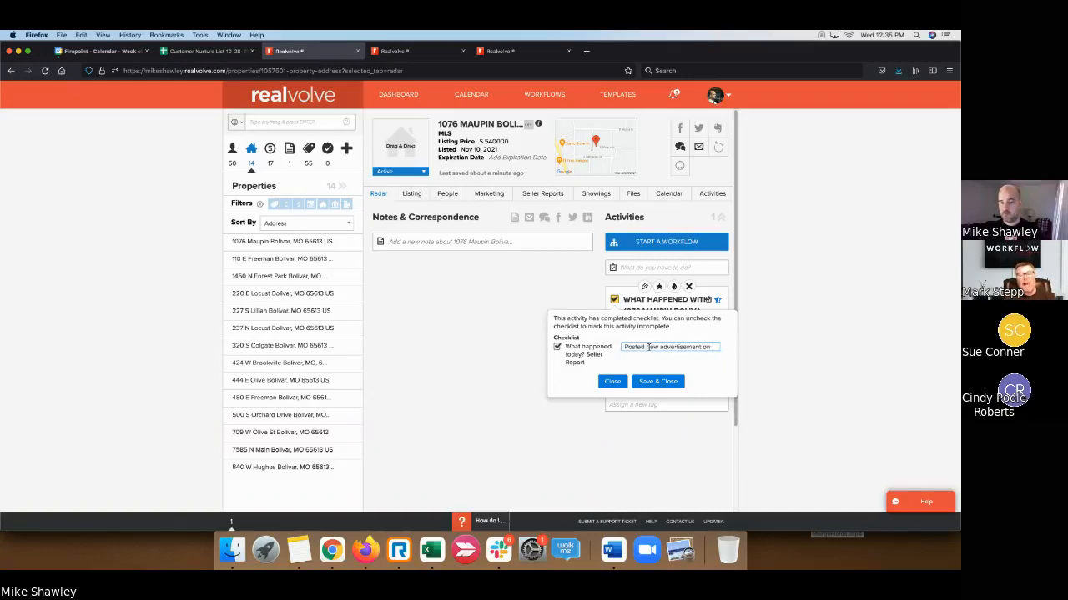
{"action": "type", "text": " Facebook."}
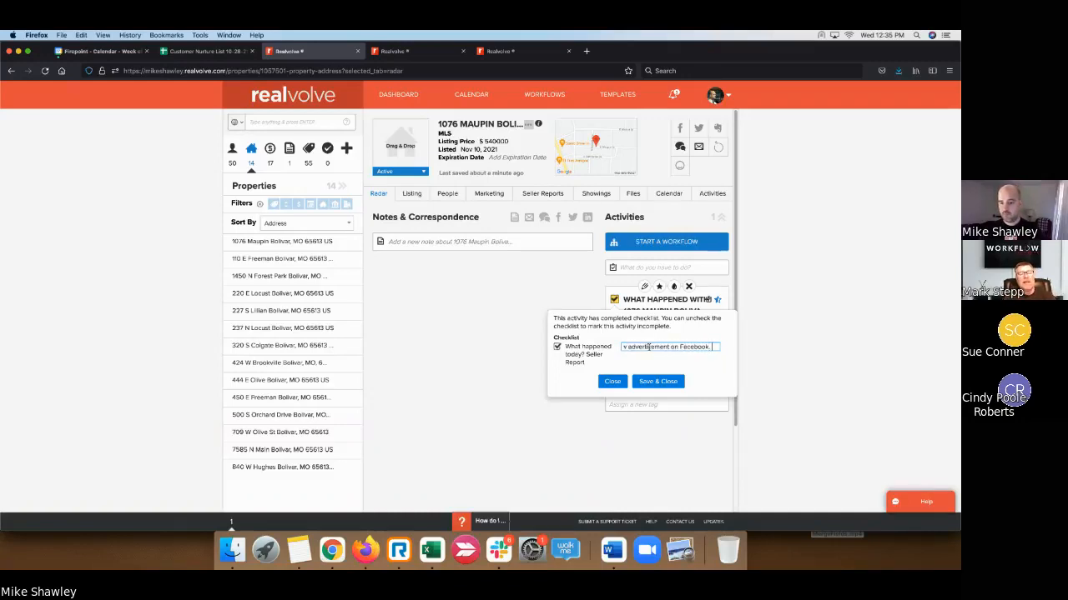
{"action": "key", "text": "BackSpace"}
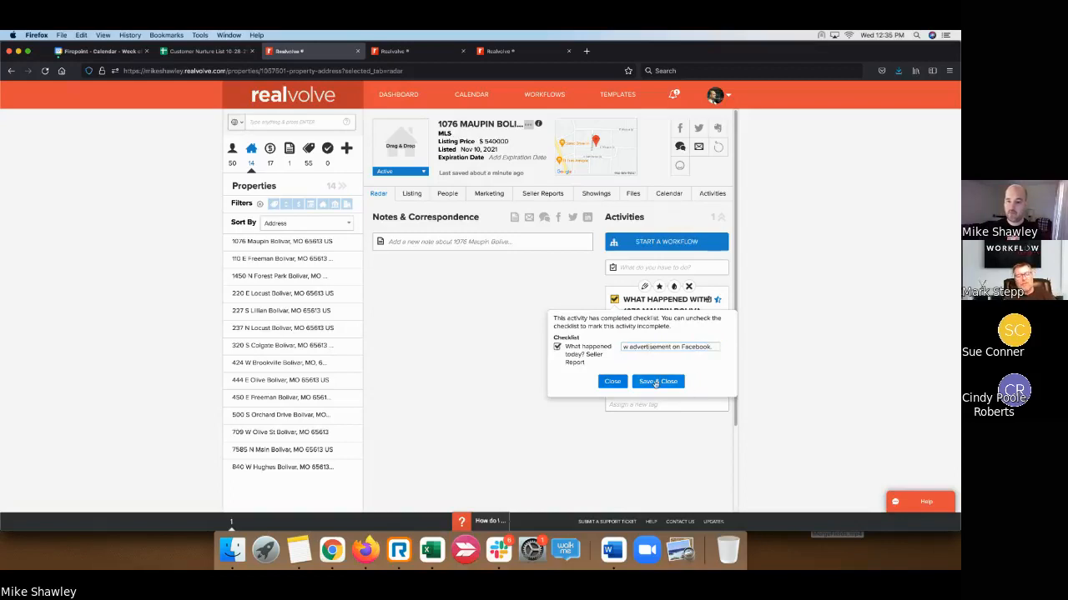
{"action": "left_click", "coordinate": [658, 382]}
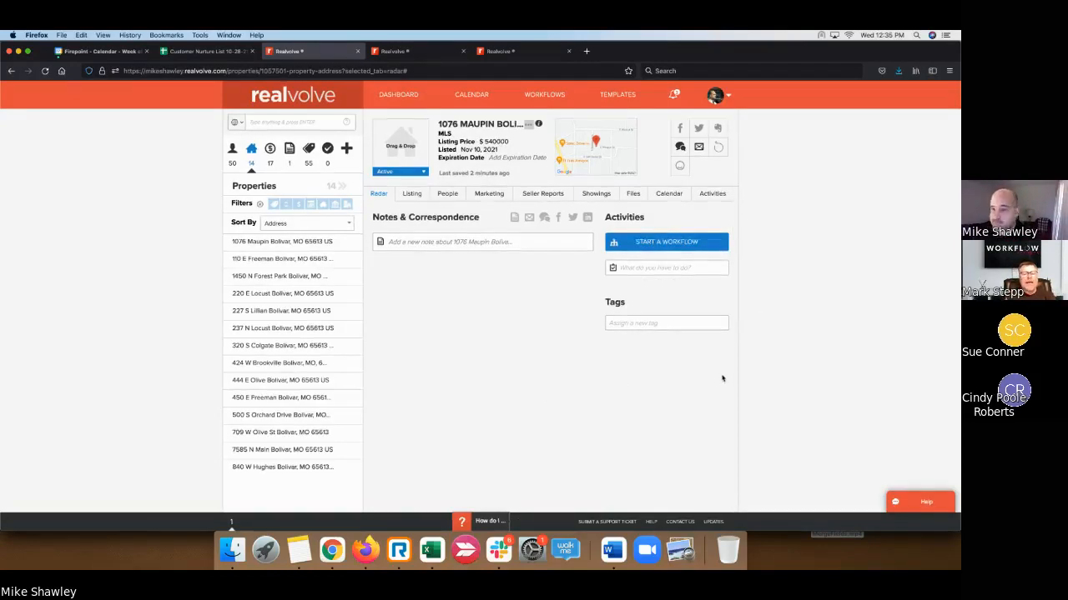
{"action": "left_click", "coordinate": [900, 136]}
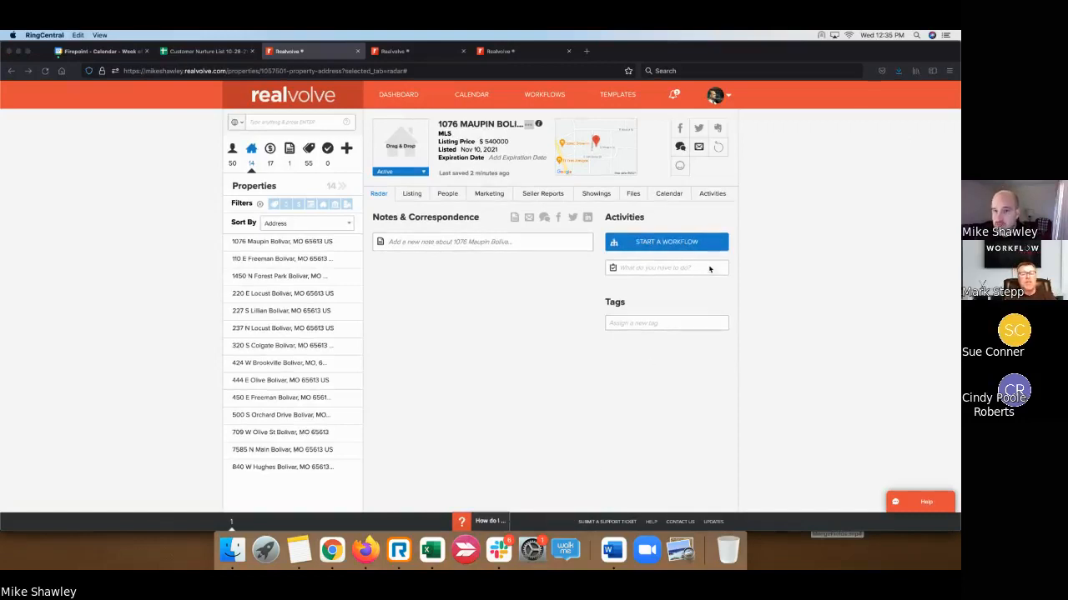
{"action": "left_click", "coordinate": [594, 199]}
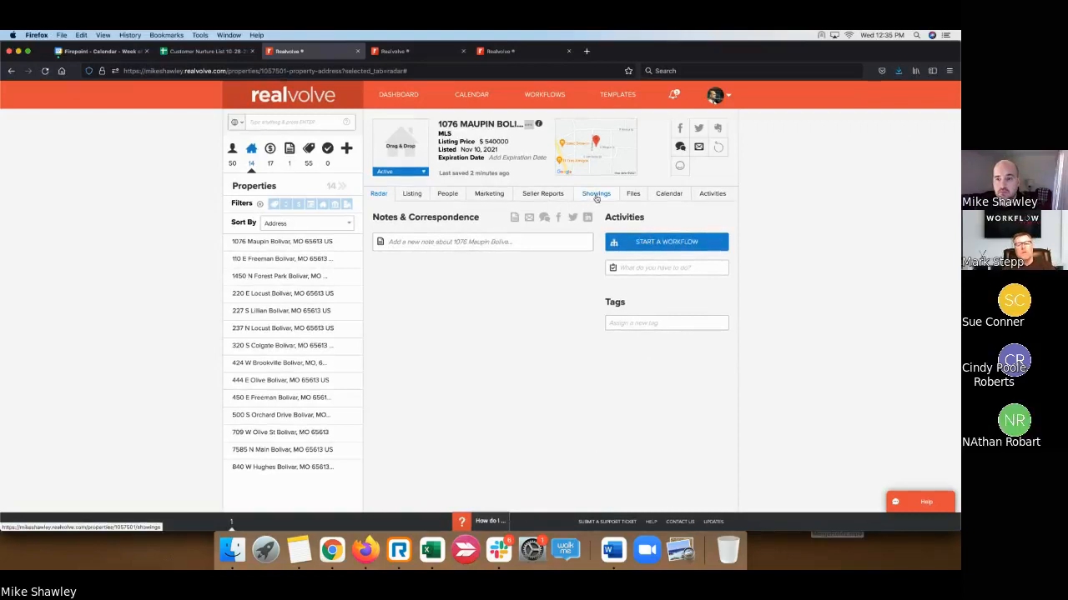
{"action": "left_click", "coordinate": [596, 197]}
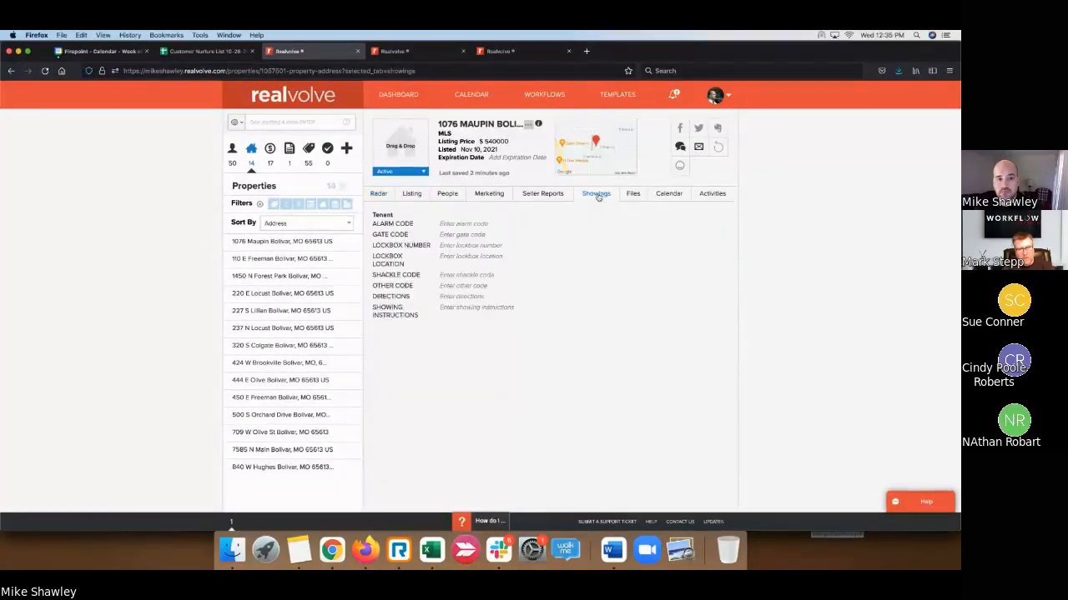
{"action": "left_click", "coordinate": [559, 197]}
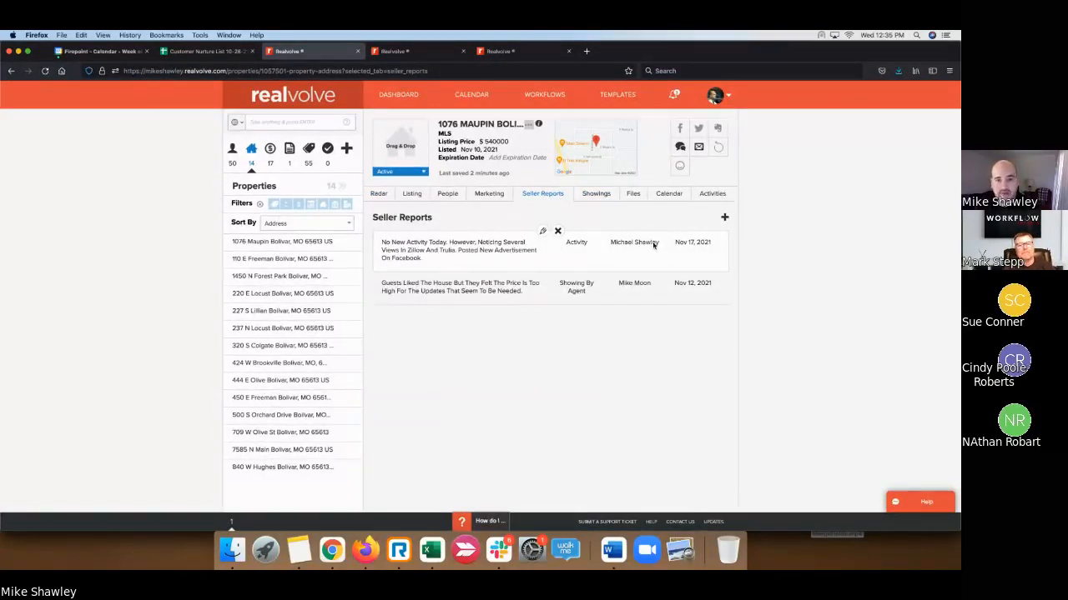
{"action": "left_click", "coordinate": [711, 197]}
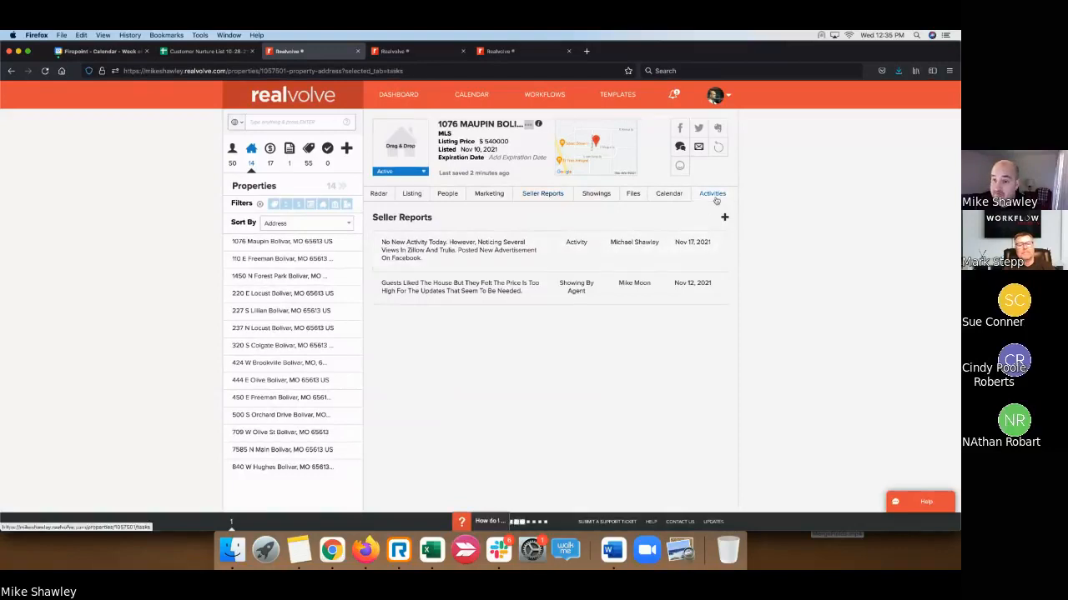
- Scroll through the 334 incomplete activities and back to the top
{"action": "scroll", "coordinate": [476, 282], "scroll_direction": "down", "scroll_amount": 1}
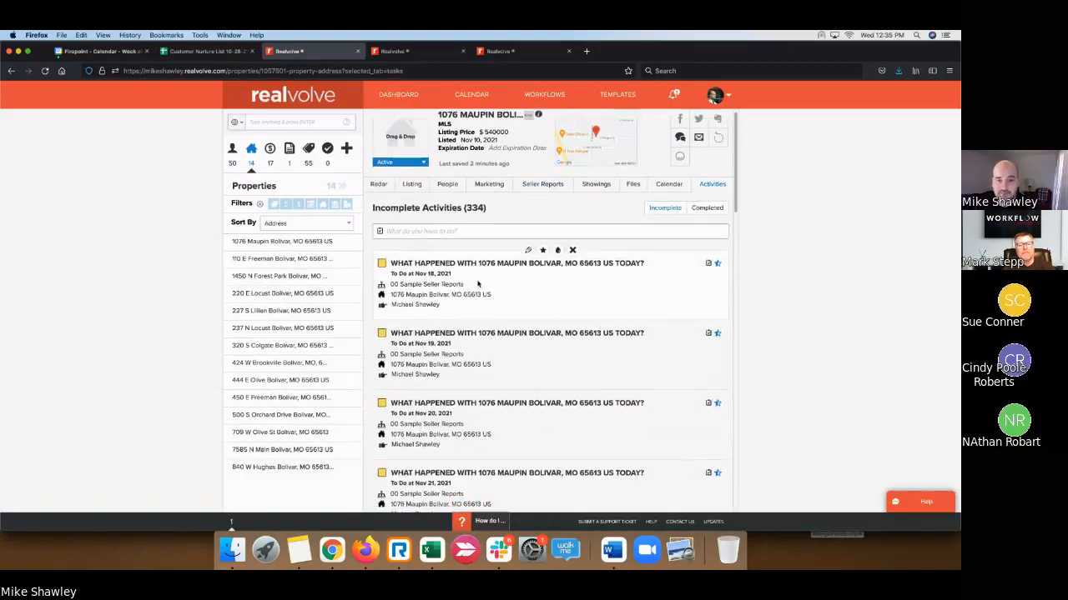
{"action": "scroll", "coordinate": [476, 282], "scroll_direction": "down", "scroll_amount": 1}
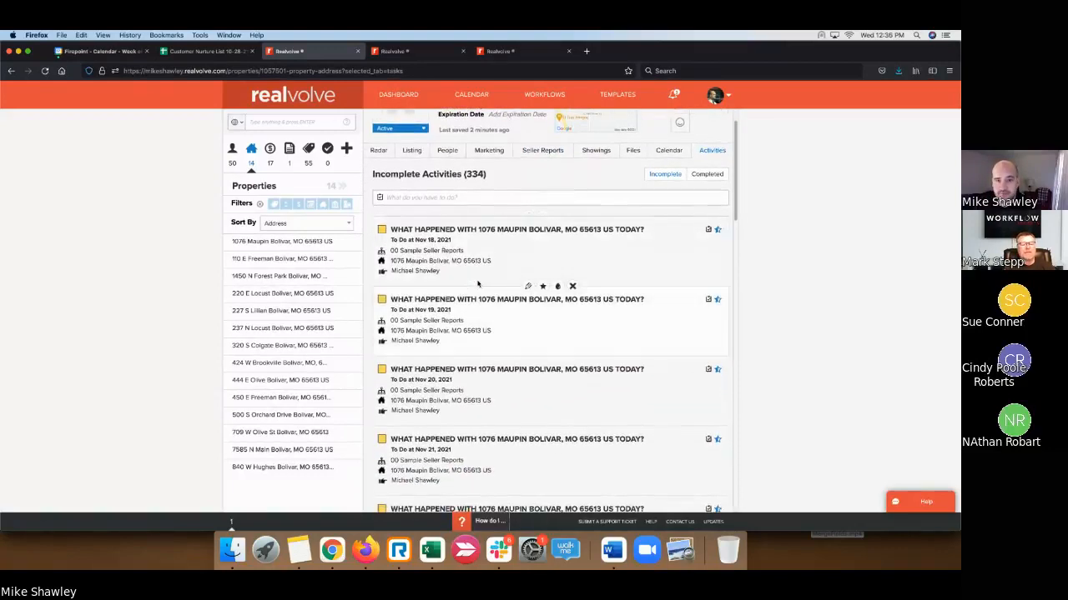
{"action": "scroll", "coordinate": [478, 284], "scroll_direction": "down", "scroll_amount": 3}
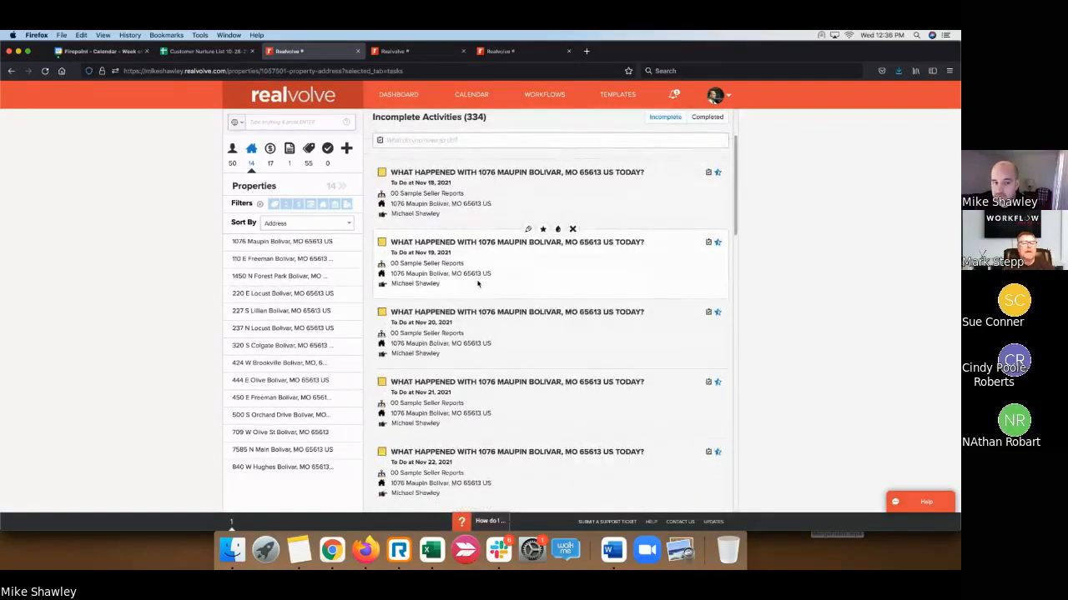
{"action": "scroll", "coordinate": [478, 285], "scroll_direction": "down", "scroll_amount": 5}
{"action": "scroll", "coordinate": [478, 285], "scroll_direction": "down", "scroll_amount": 8}
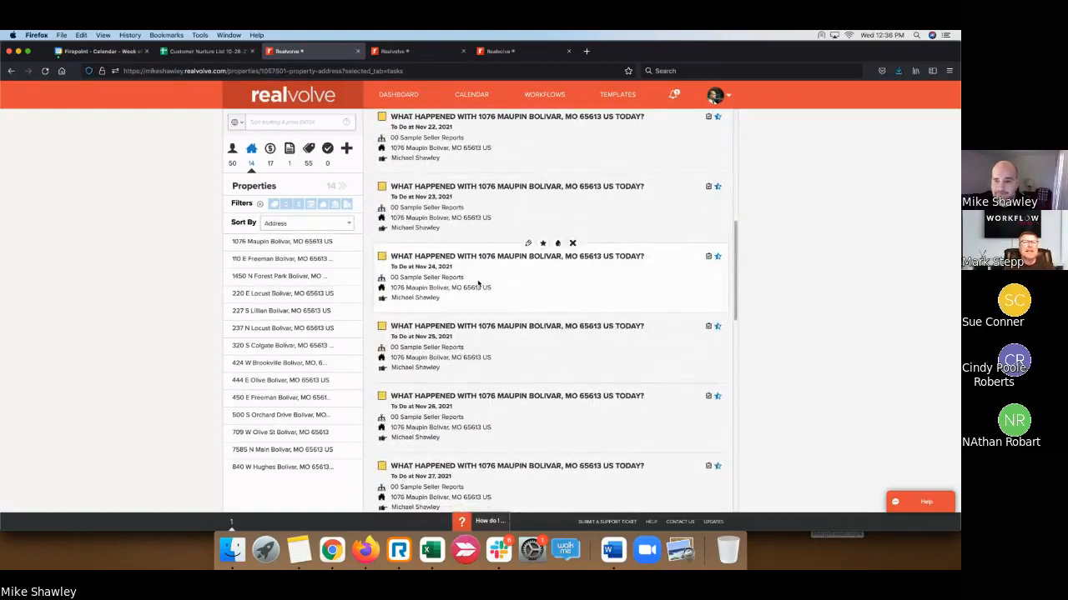
{"action": "scroll", "coordinate": [478, 284], "scroll_direction": "down", "scroll_amount": 6}
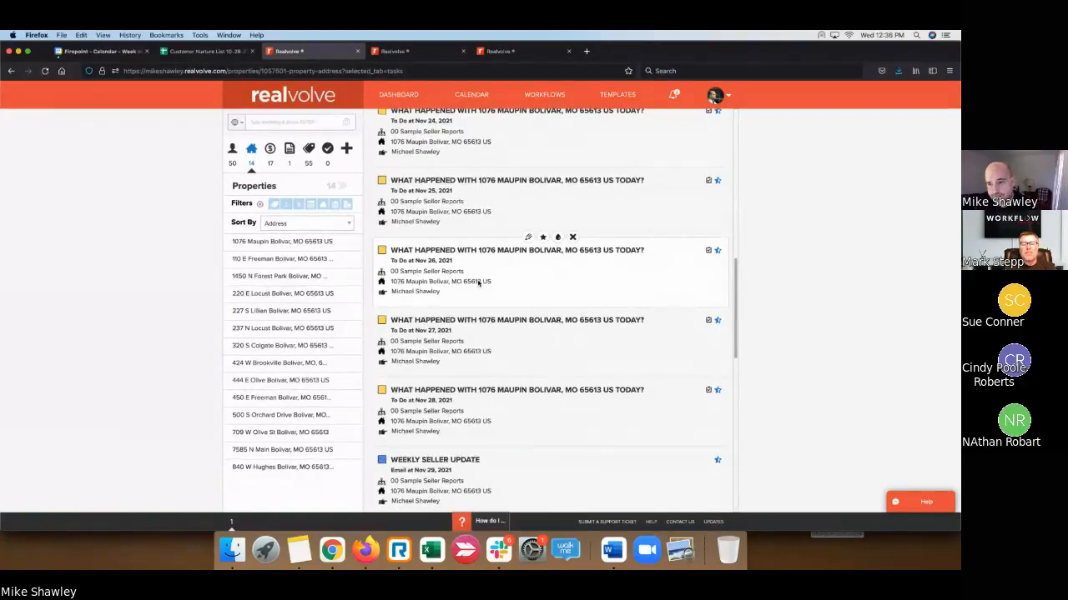
{"action": "scroll", "coordinate": [478, 283], "scroll_direction": "down", "scroll_amount": 5}
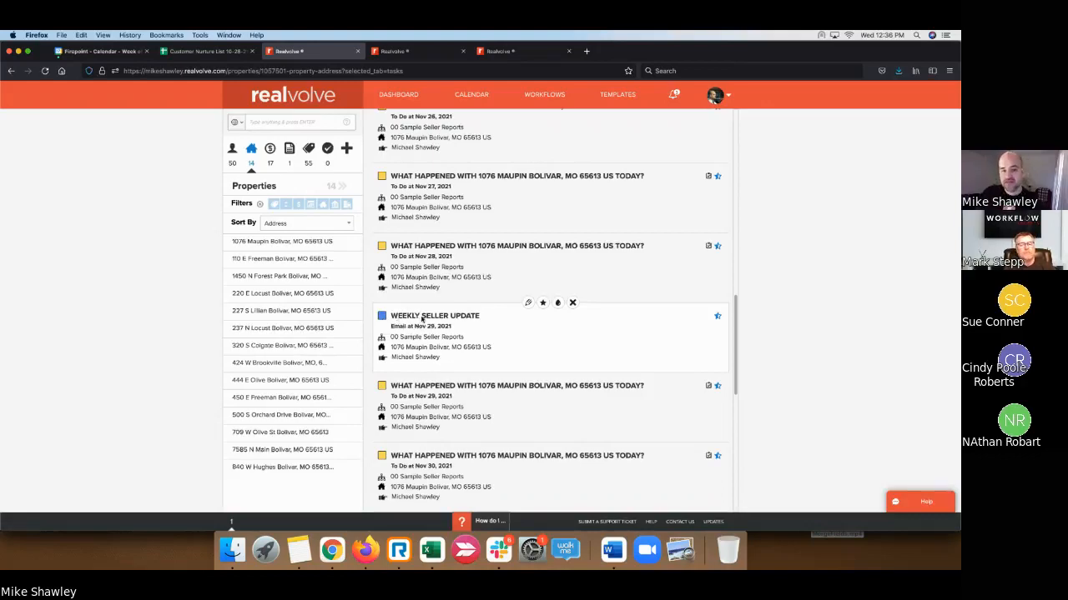
{"action": "scroll", "coordinate": [514, 326], "scroll_direction": "up", "scroll_amount": 10}
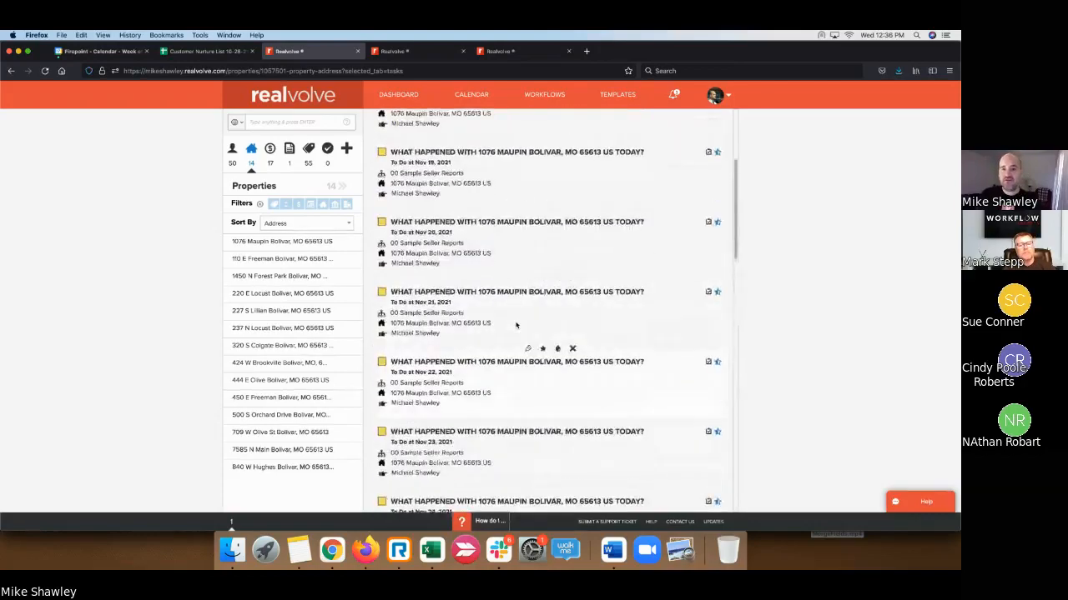
{"action": "scroll", "coordinate": [516, 325], "scroll_direction": "up", "scroll_amount": 5}
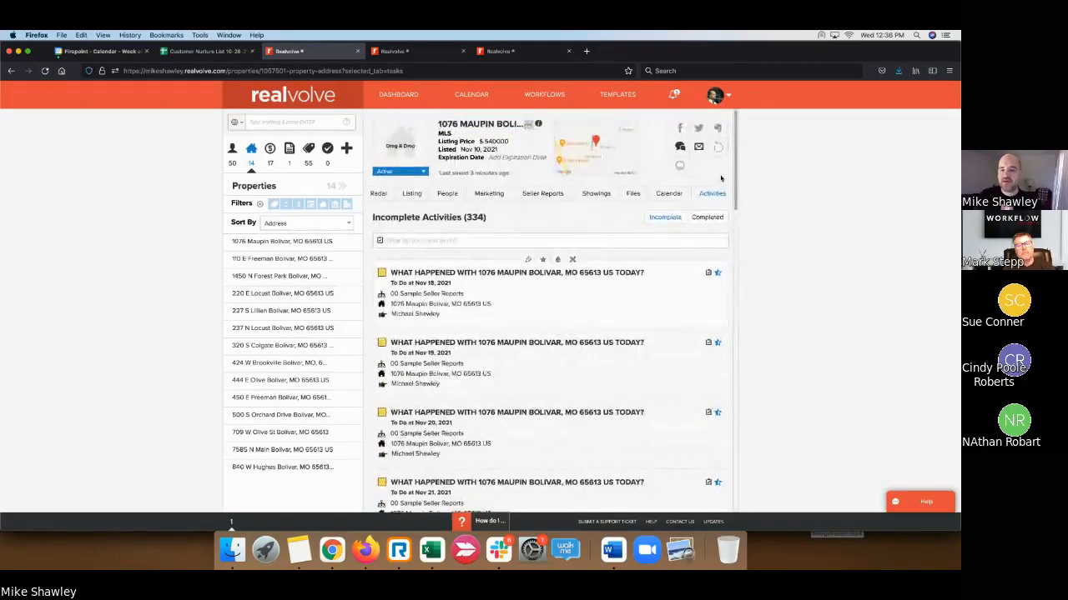
- Start a new property email using the '00 - Seller Report - (new)' template
{"action": "left_click", "coordinate": [699, 147]}
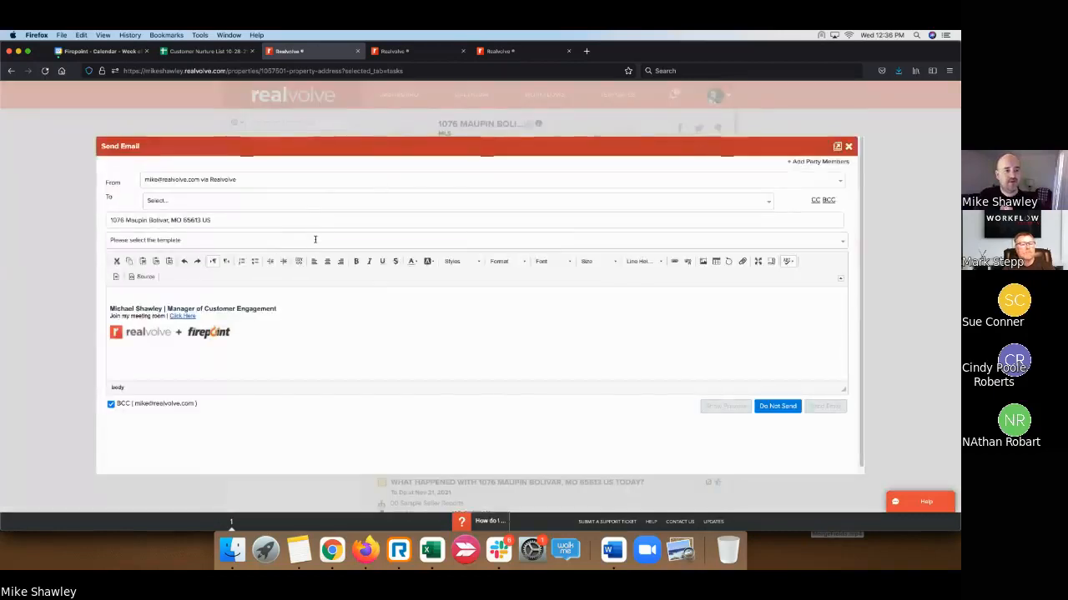
{"action": "left_click", "coordinate": [316, 239]}
{"action": "left_click", "coordinate": [277, 273]}
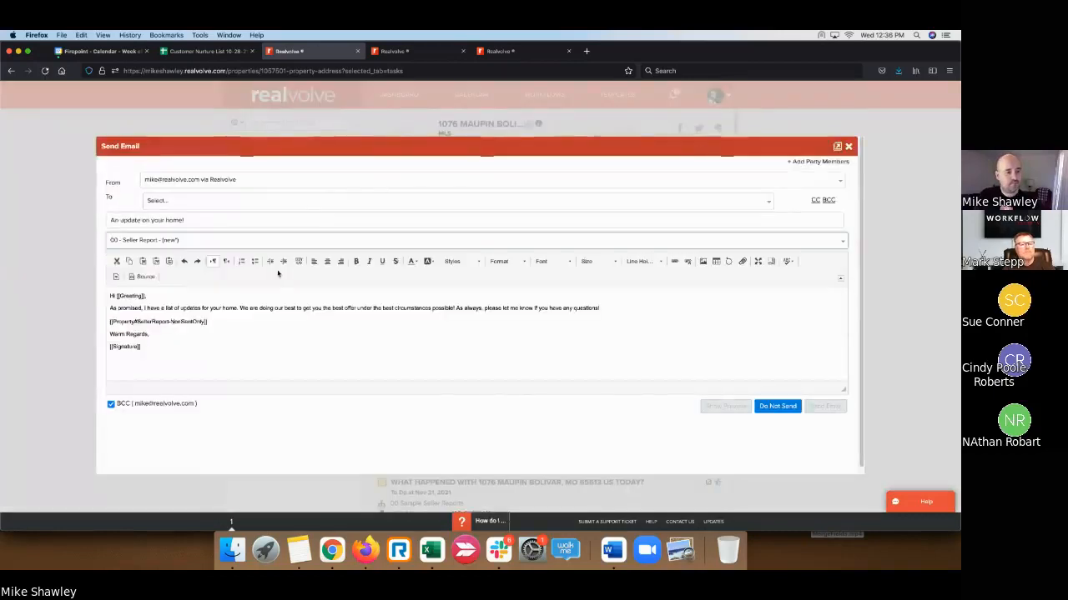
- Add the suggested contact matching 'mik' as recipient and show the email preview
{"action": "left_click", "coordinate": [336, 198]}
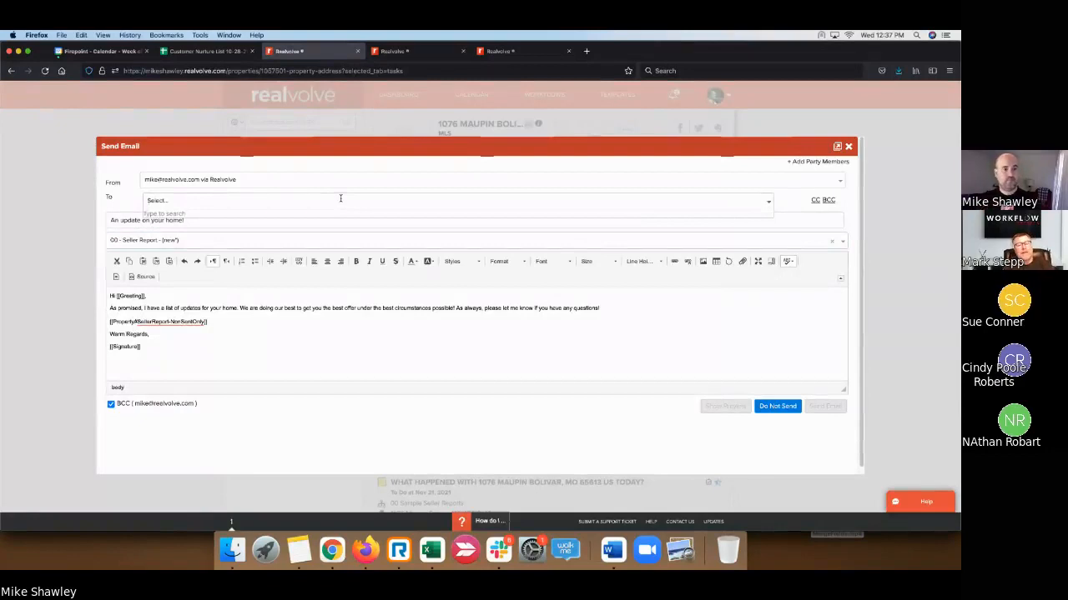
{"action": "type", "text": "mik"}
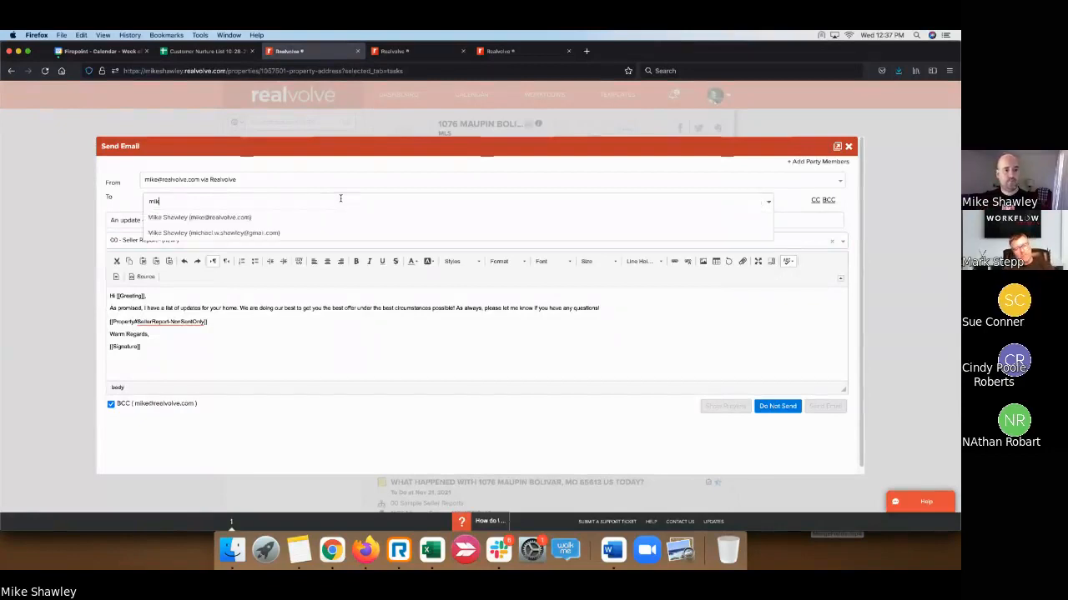
{"action": "left_click", "coordinate": [302, 215]}
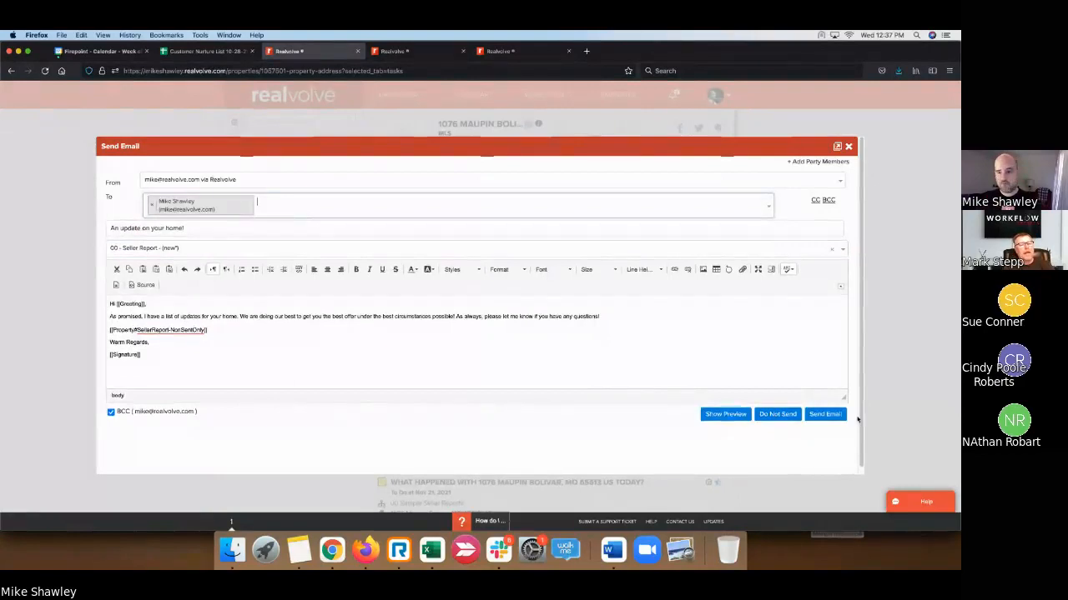
{"action": "left_click", "coordinate": [728, 416]}
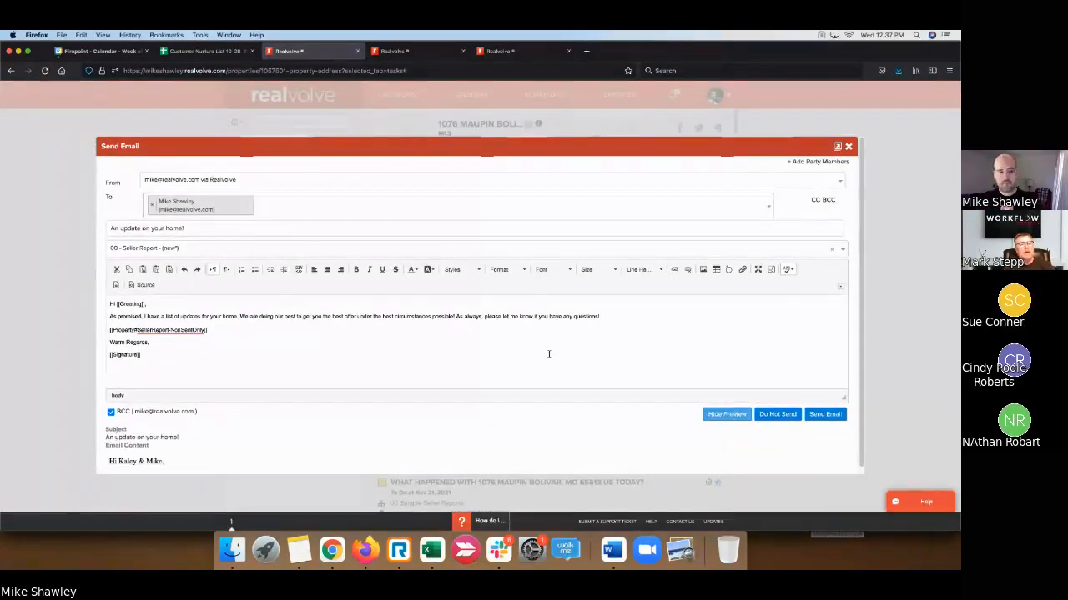
- Read through the seller report preview, highlighting the first activity update text
{"action": "scroll", "coordinate": [513, 374], "scroll_direction": "down", "scroll_amount": 5}
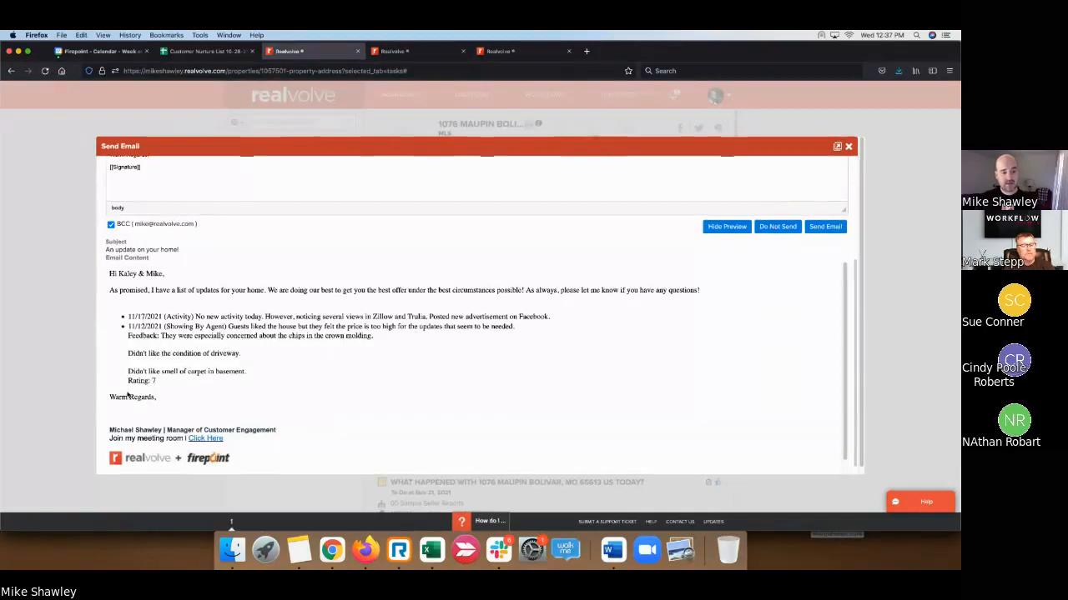
{"action": "left_click_drag", "start_coordinate": [195, 317], "coordinate": [550, 318]}
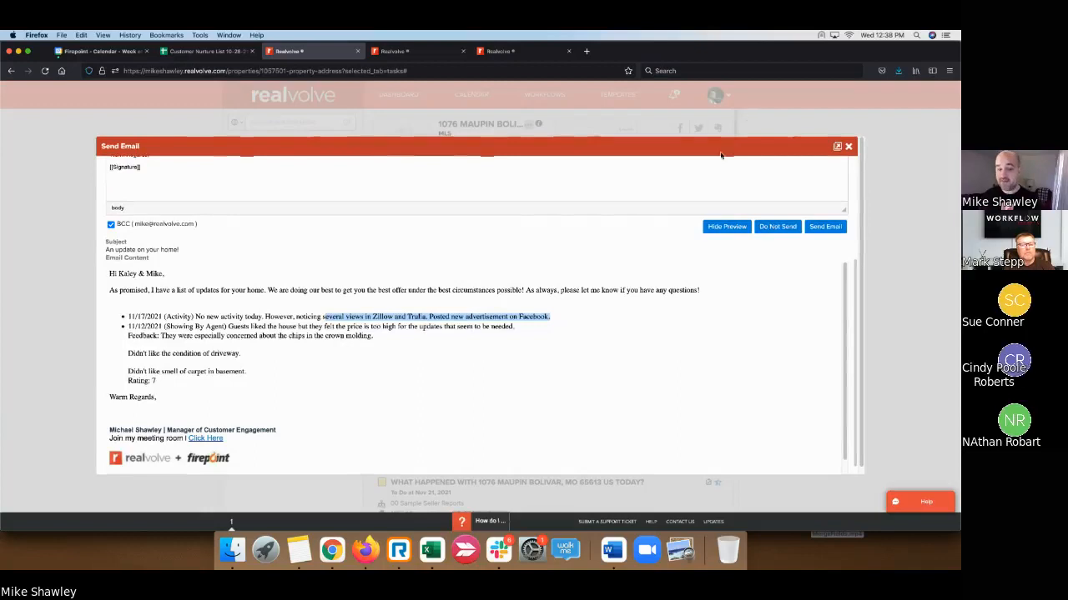
{"action": "scroll", "coordinate": [660, 366], "scroll_direction": "down", "scroll_amount": 1}
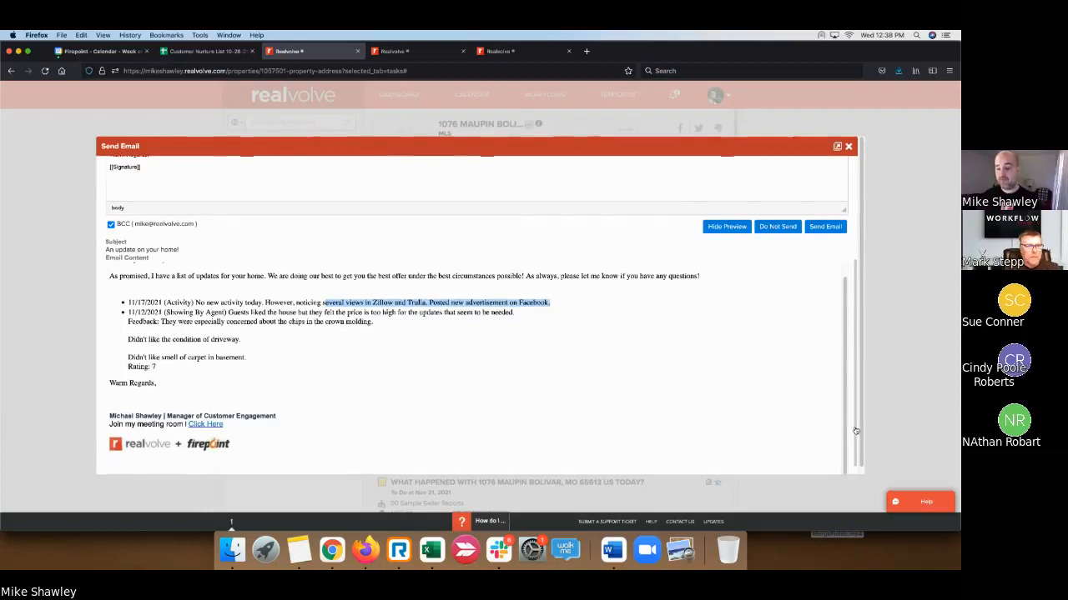
{"action": "scroll", "coordinate": [855, 431], "scroll_direction": "down", "scroll_amount": 2}
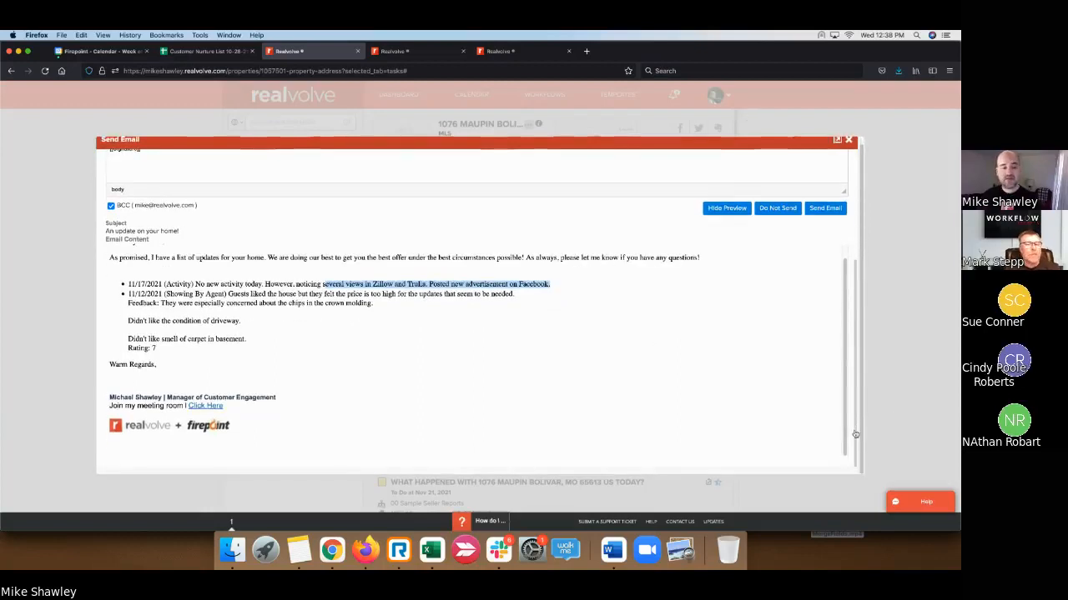
- Close the Send Email dialog without sending
{"action": "left_click", "coordinate": [753, 55]}
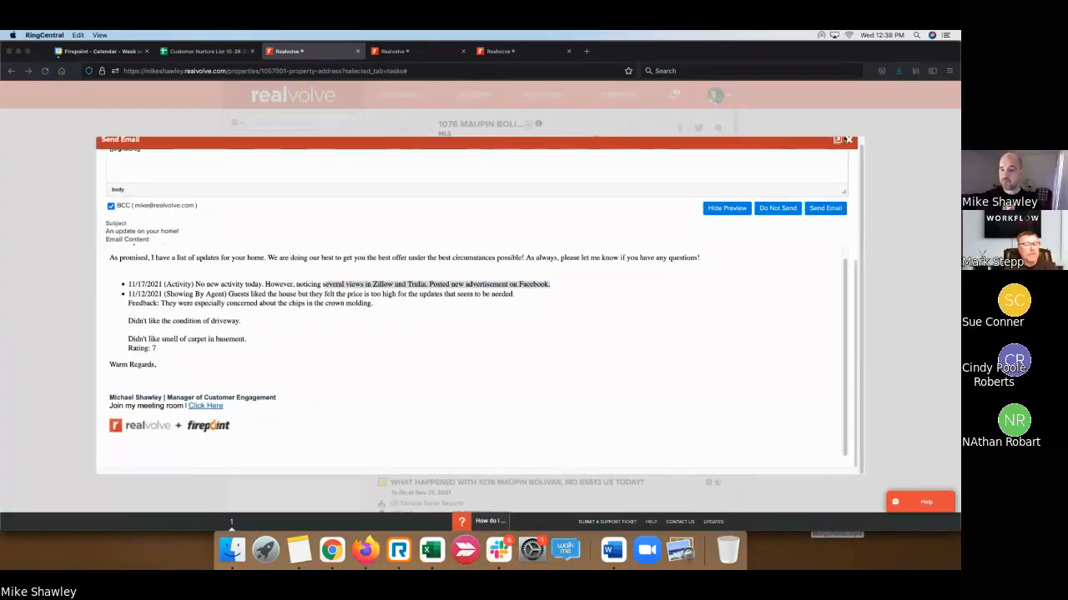
{"action": "left_click", "coordinate": [853, 145]}
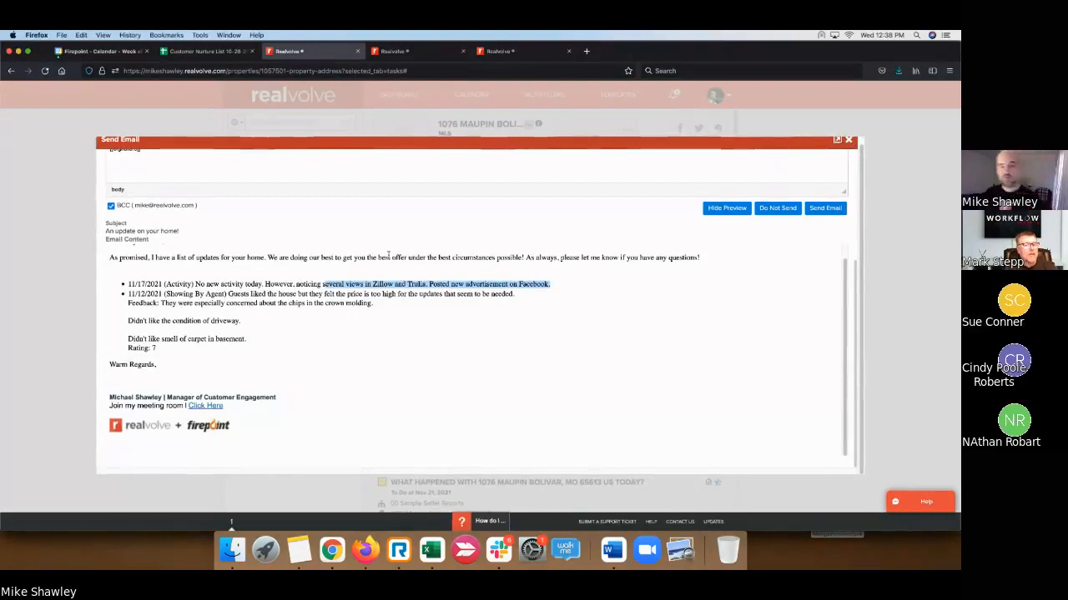
{"action": "left_click", "coordinate": [851, 142]}
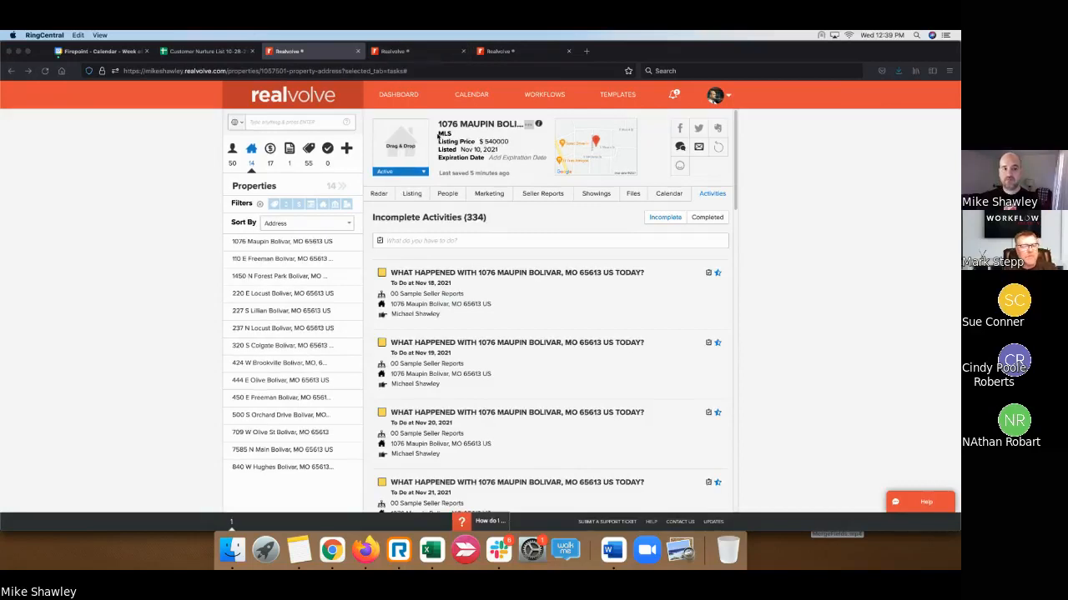
- In the Workflow Editor, open 00 - Sample Pre-Listing's activities and edit Order Photos
{"action": "left_click", "coordinate": [425, 57]}
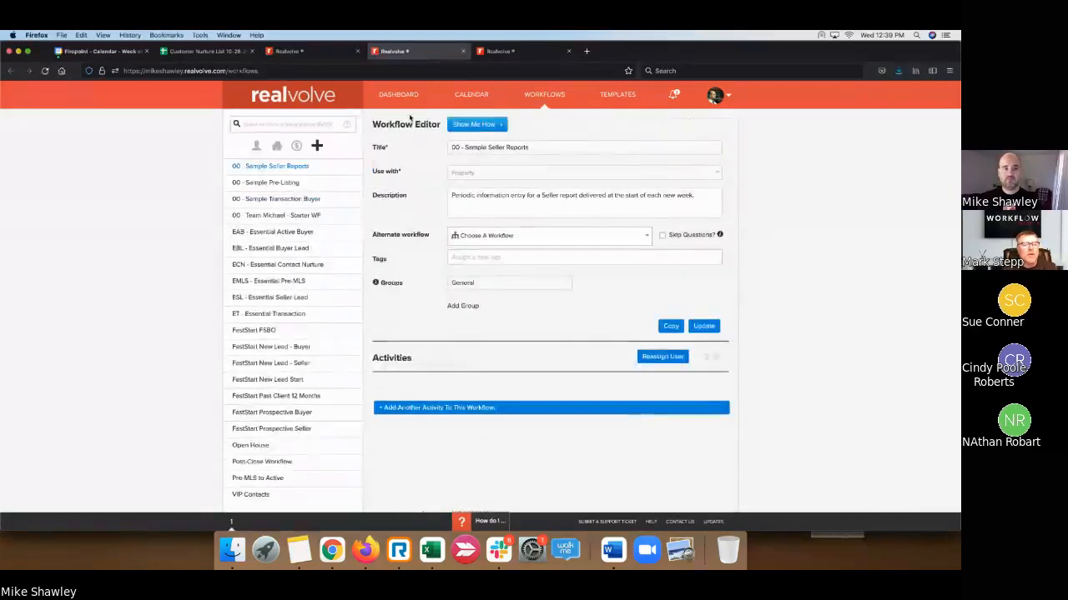
{"action": "left_click", "coordinate": [255, 183]}
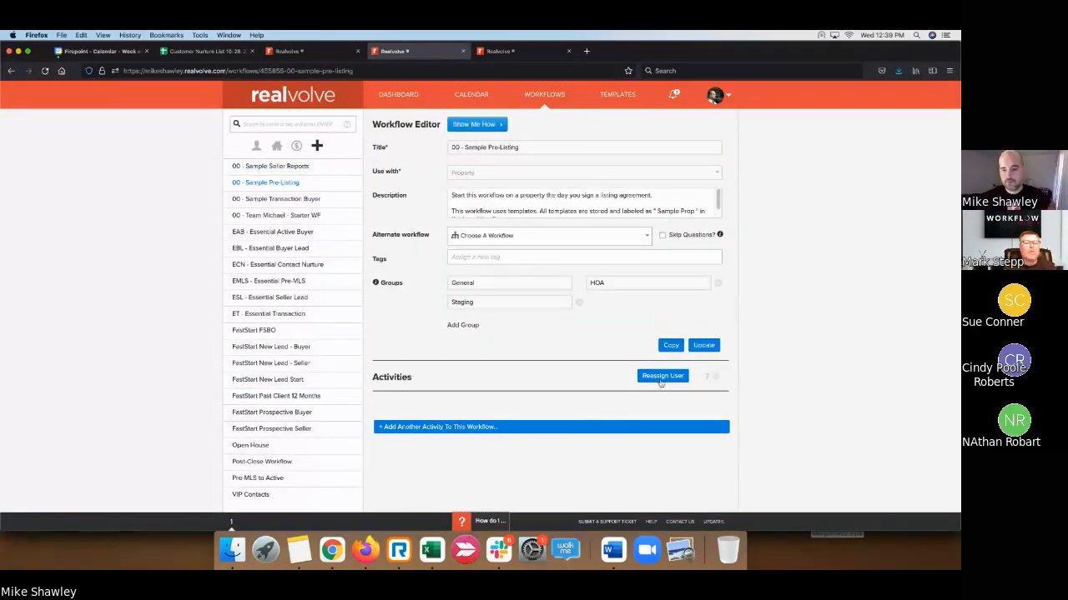
{"action": "left_click", "coordinate": [721, 380]}
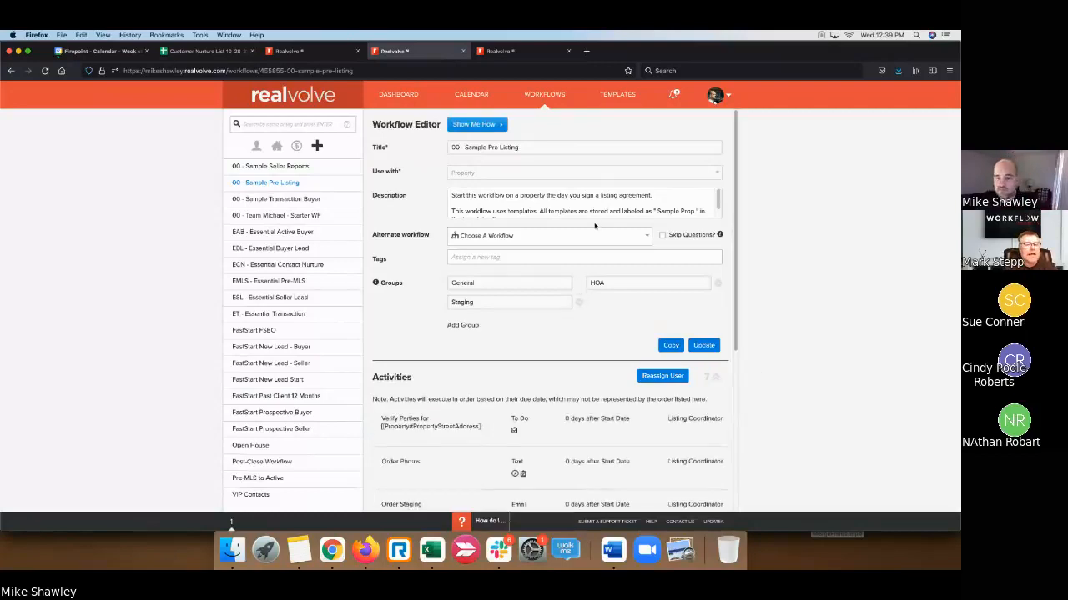
{"action": "scroll", "coordinate": [493, 332], "scroll_direction": "down", "scroll_amount": 5}
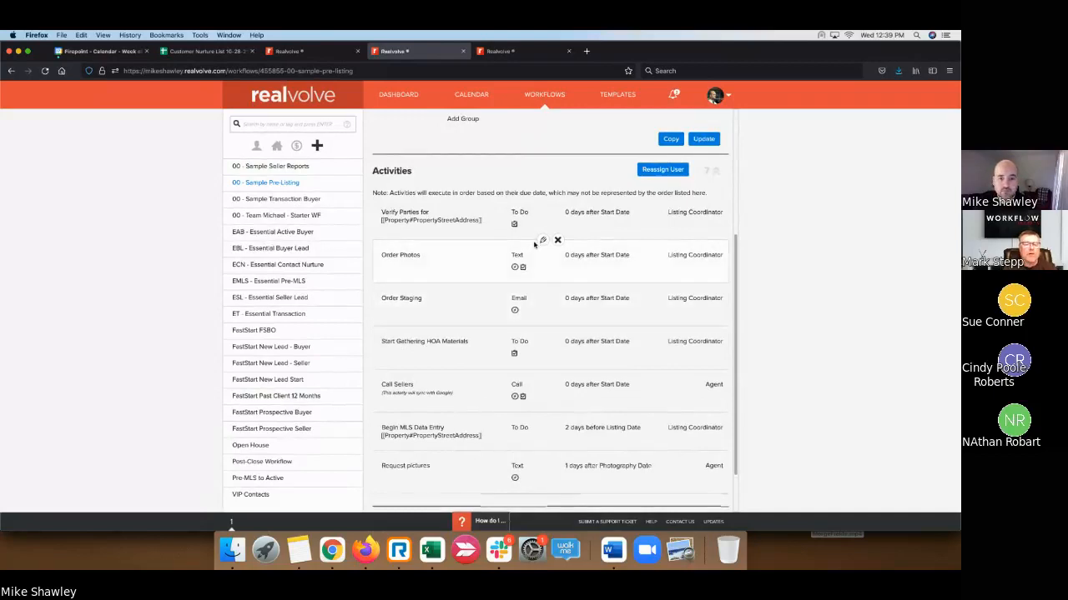
{"action": "left_click", "coordinate": [544, 243]}
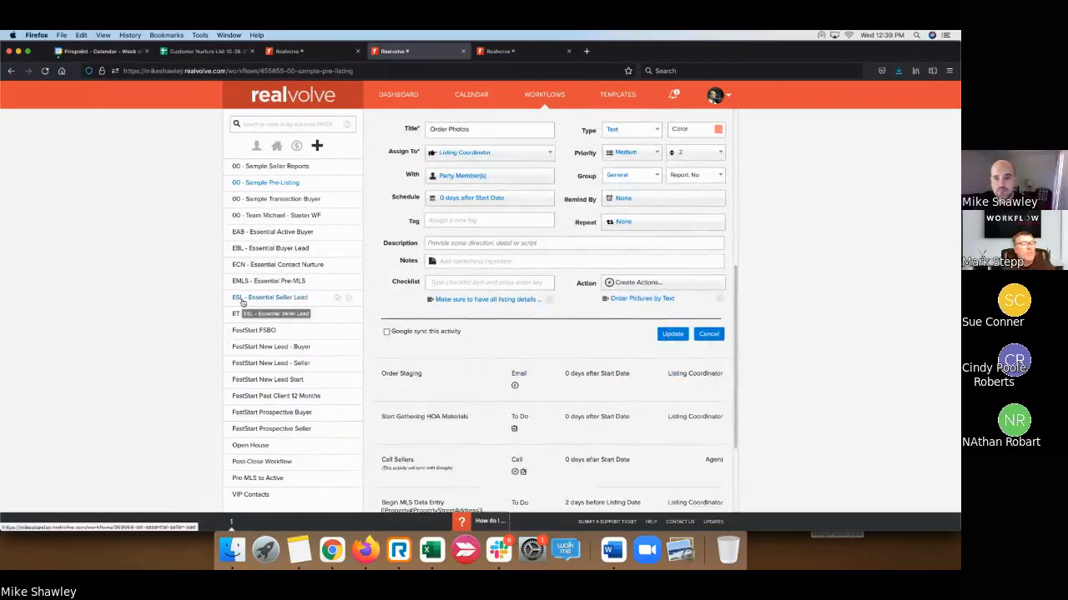
- Set the Order Photos activity's Report option to 'Report: Yes' and update it
{"action": "left_click", "coordinate": [795, 387]}
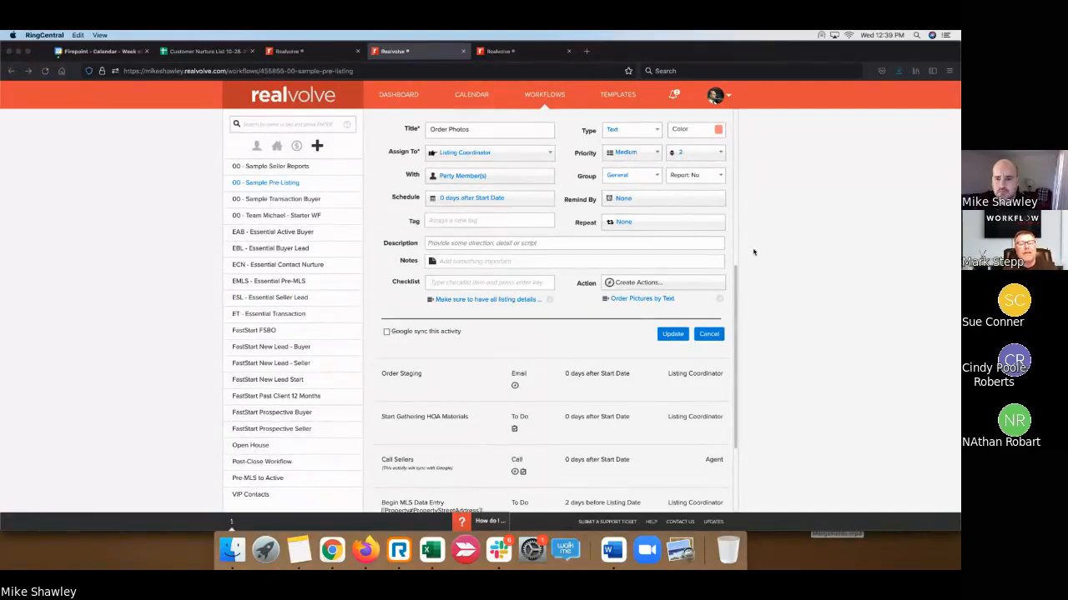
{"action": "scroll", "coordinate": [725, 281], "scroll_direction": "up", "scroll_amount": 1}
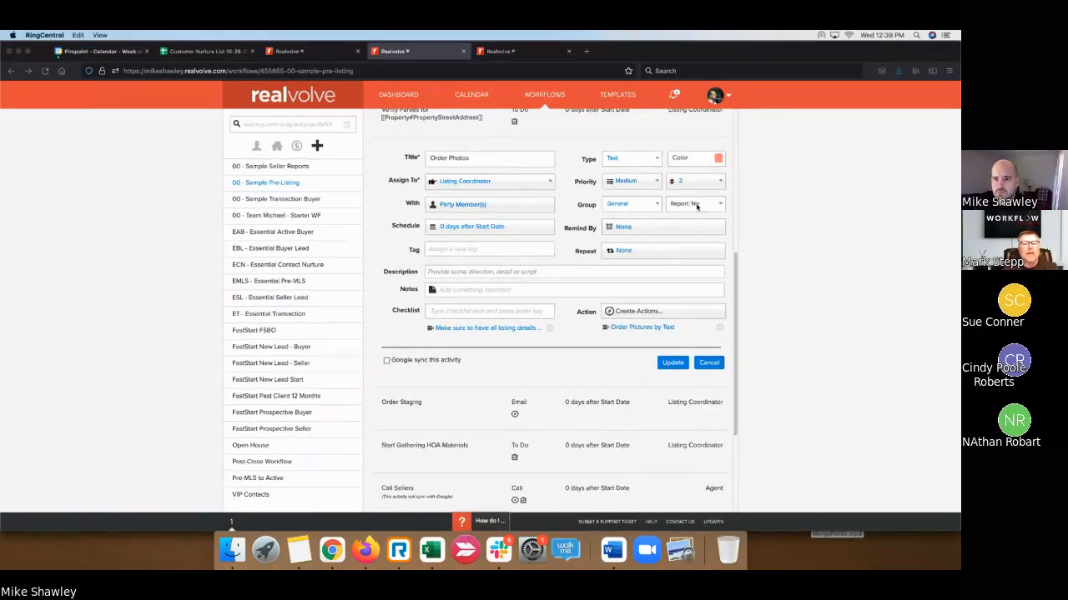
{"action": "left_click", "coordinate": [721, 205]}
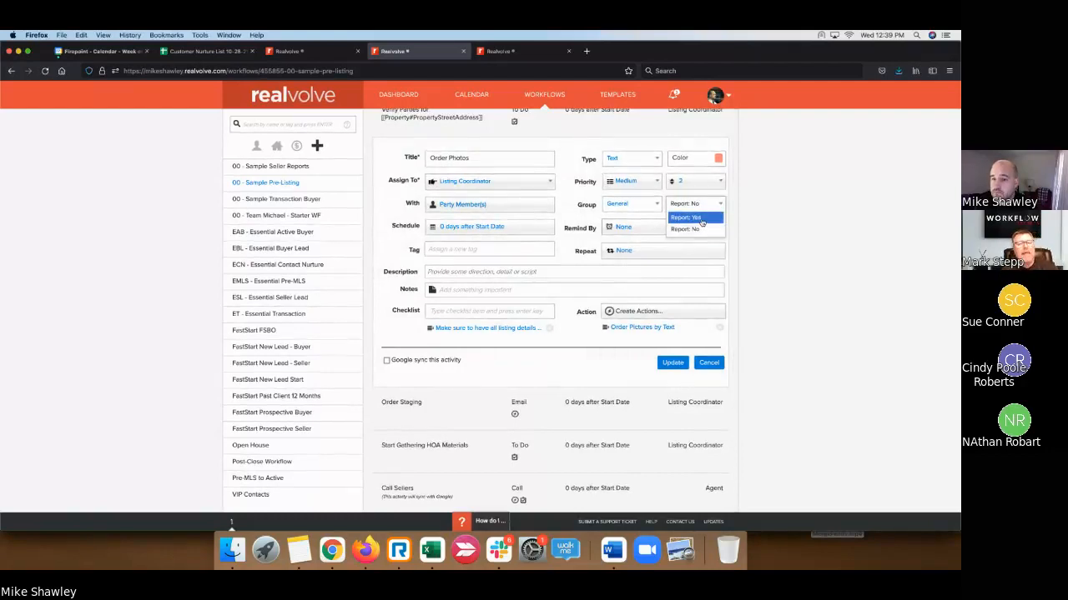
{"action": "left_click", "coordinate": [699, 217]}
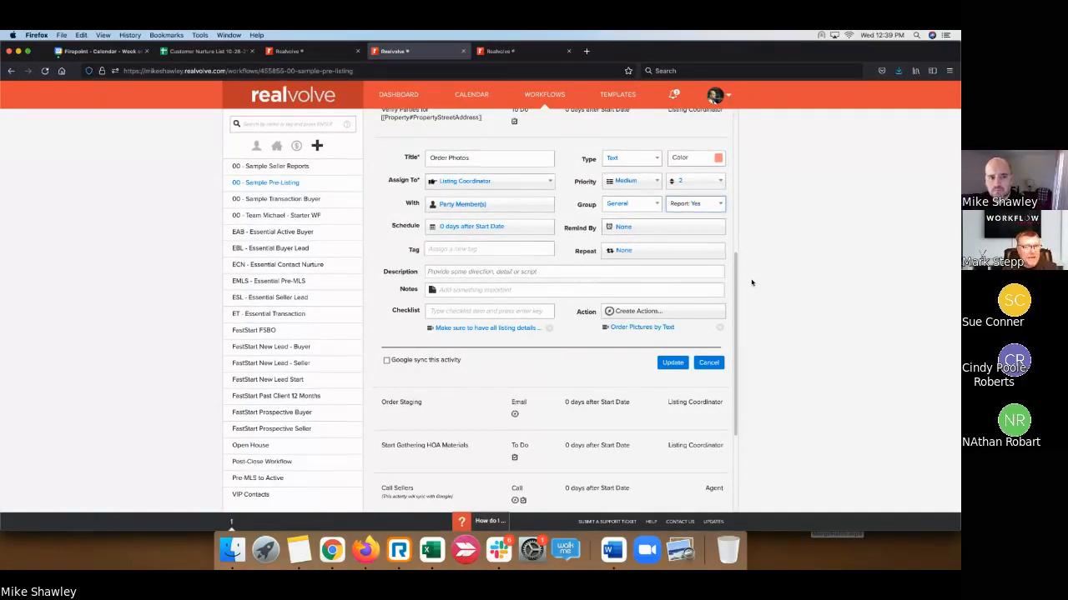
{"action": "left_click", "coordinate": [673, 363]}
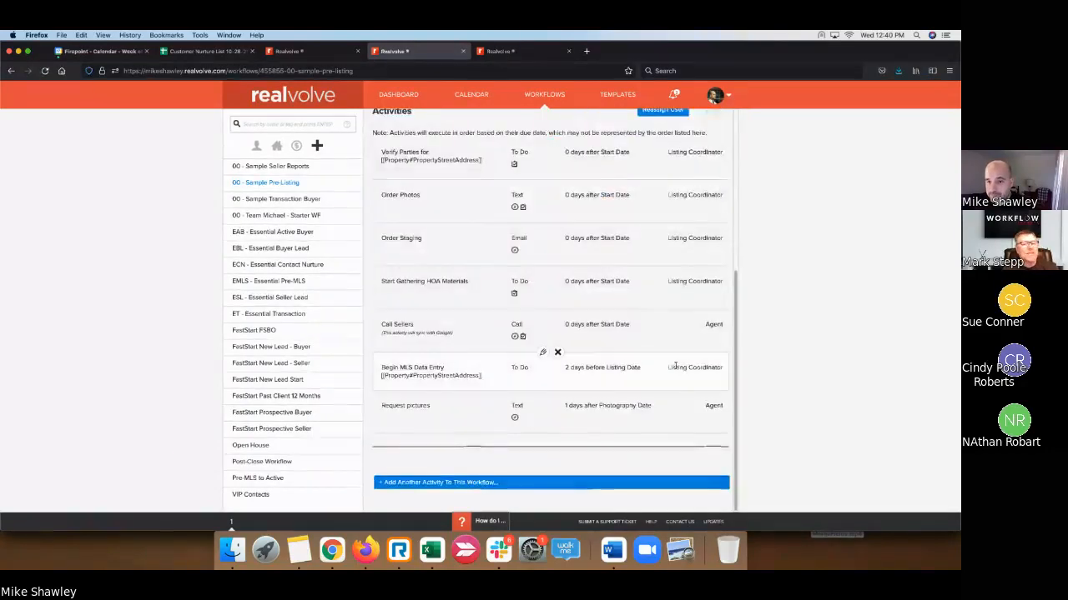
- Scroll to view the workflow's seven activities from Verify Parties to Request pictures
{"action": "scroll", "coordinate": [676, 367], "scroll_direction": "up", "scroll_amount": 2}
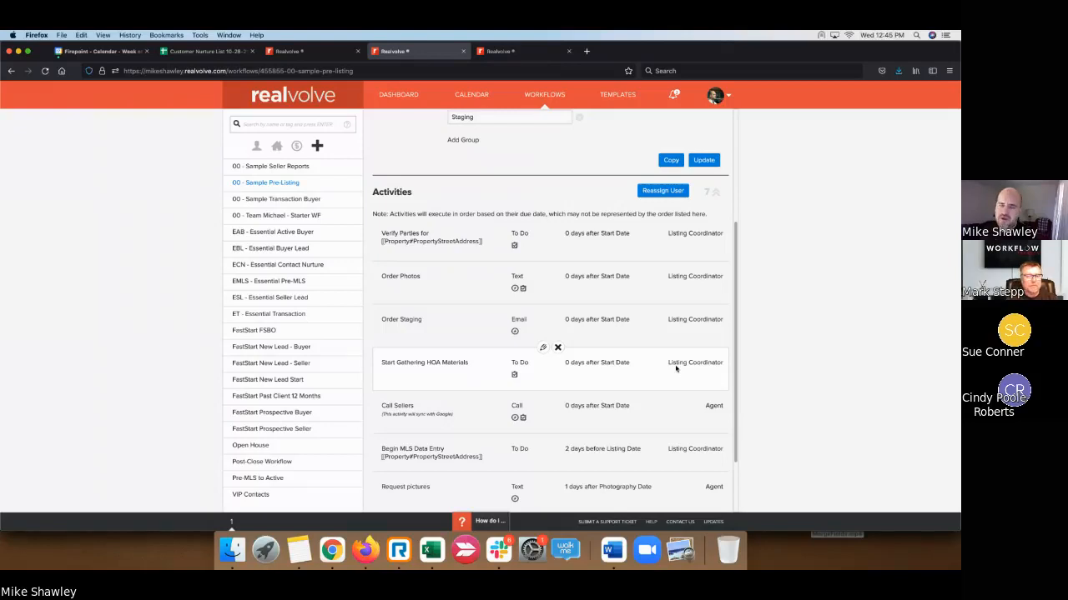
{"action": "left_click", "coordinate": [303, 57]}
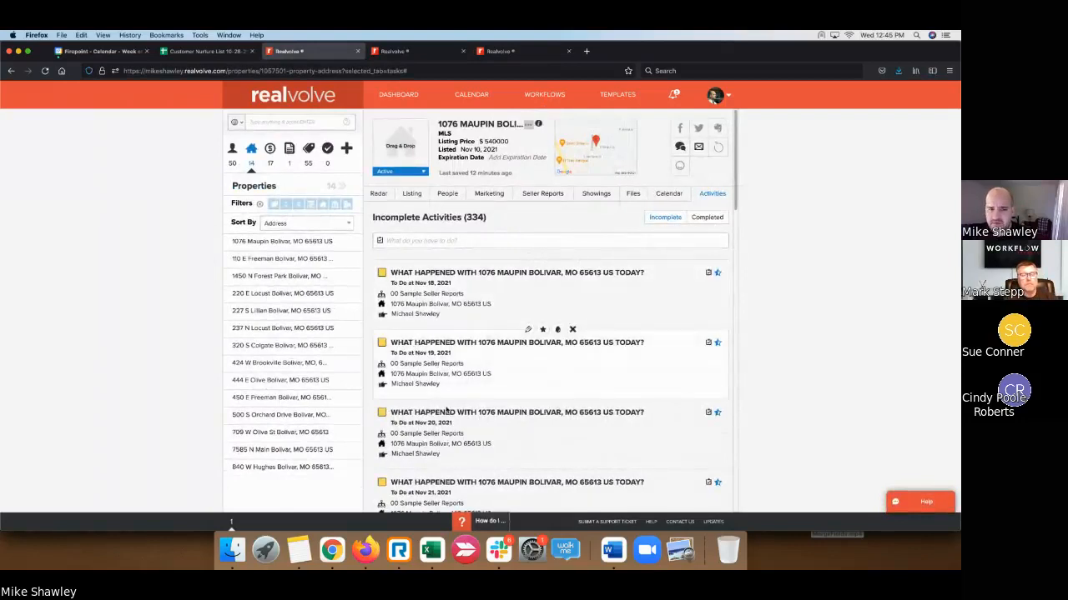
{"action": "scroll", "coordinate": [419, 462], "scroll_direction": "down", "scroll_amount": 1}
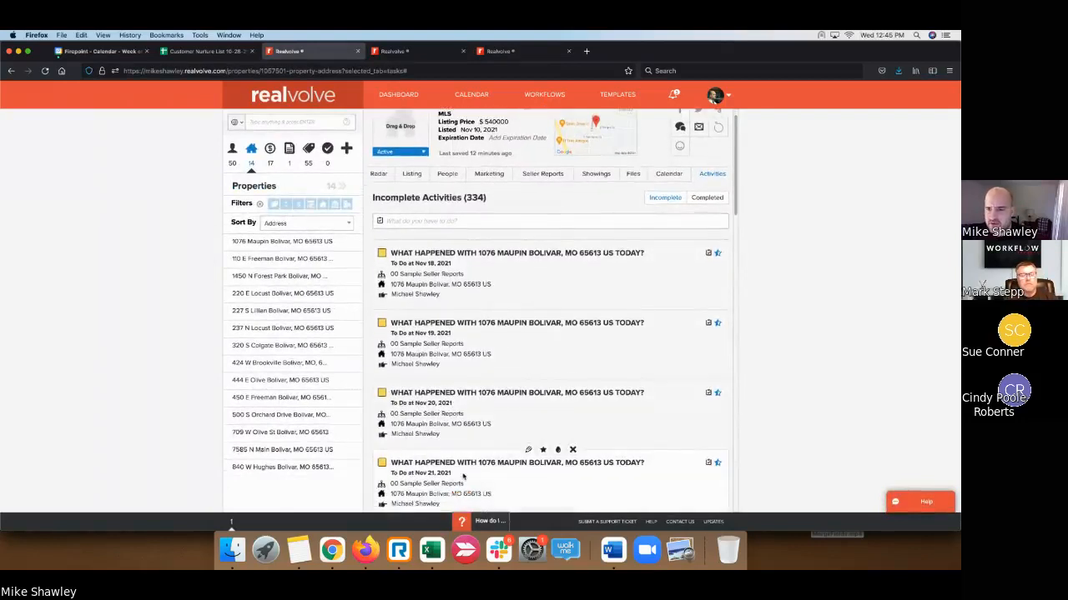
{"action": "scroll", "coordinate": [450, 442], "scroll_direction": "up", "scroll_amount": 1}
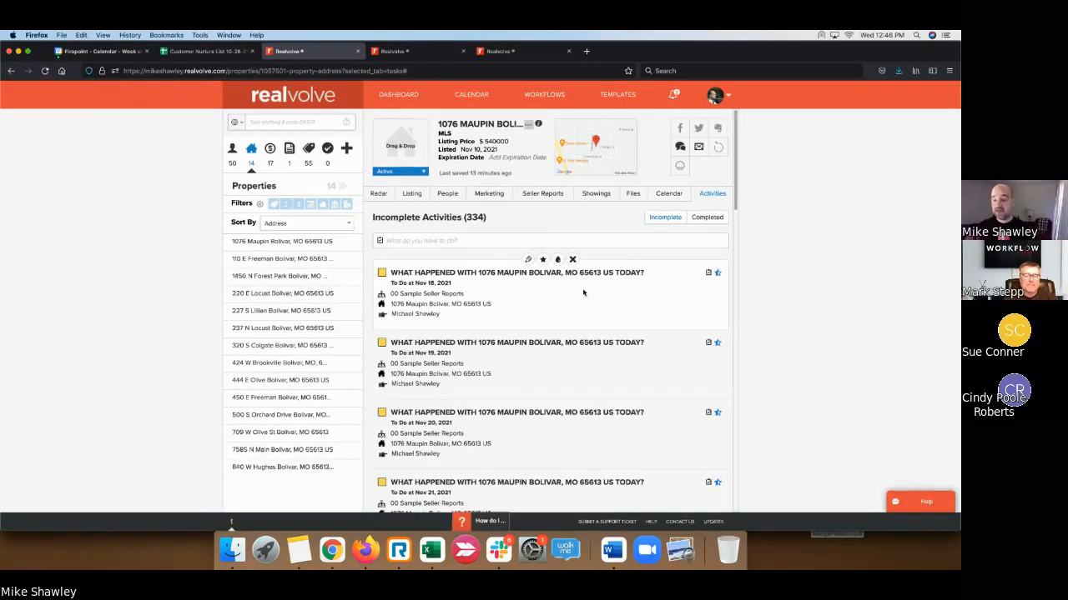
{"action": "left_click", "coordinate": [874, 345]}
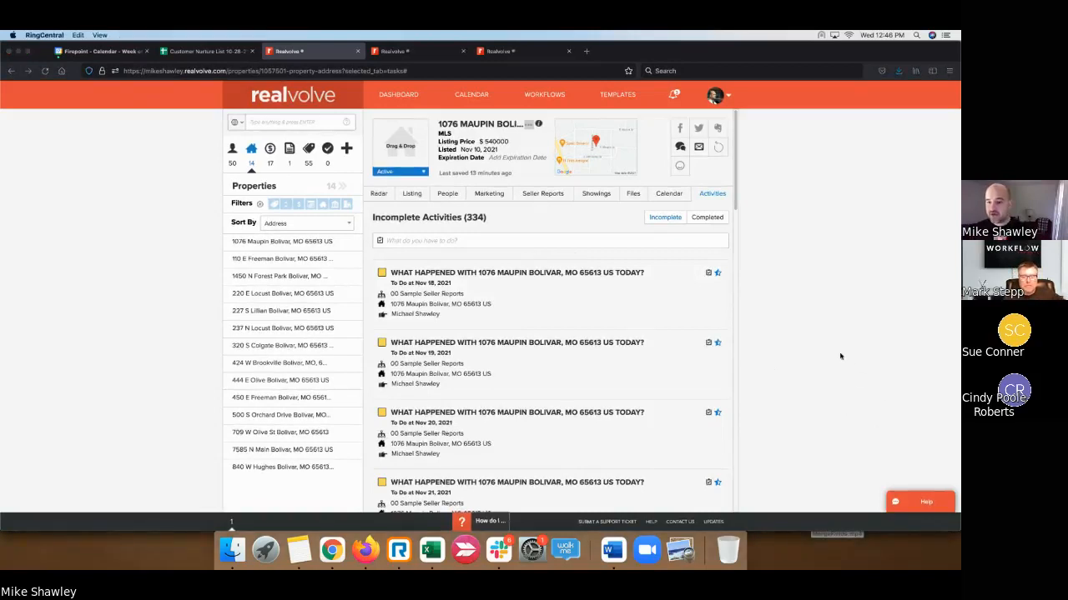